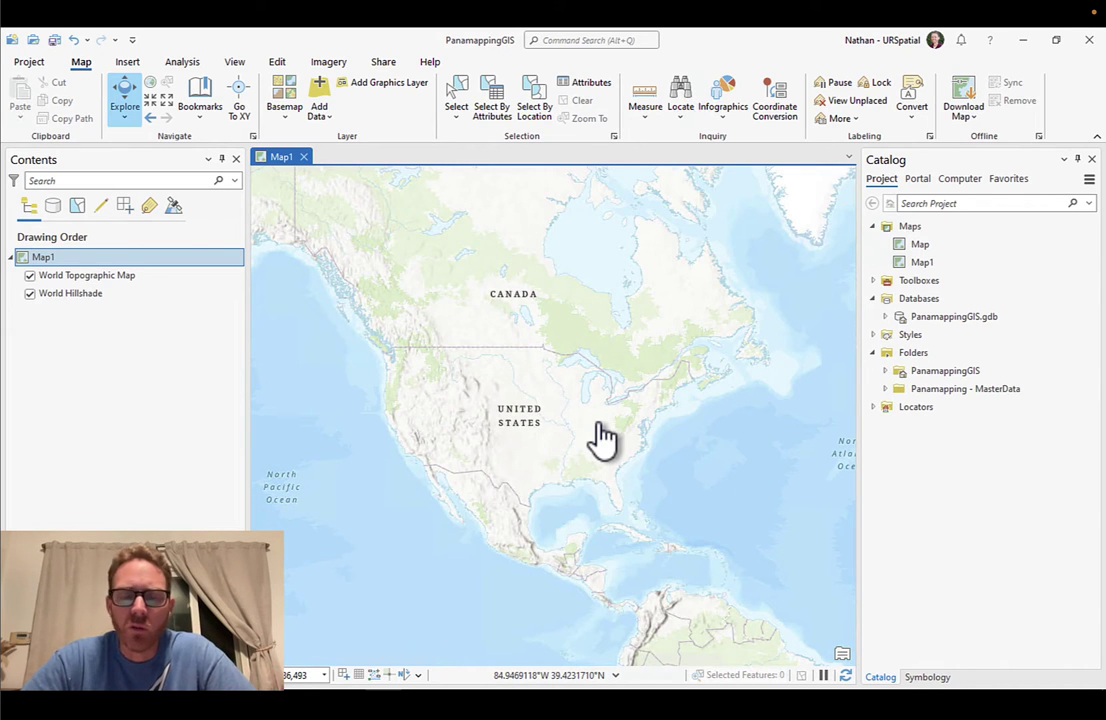
- Add S2Mosaic_2020_21.tif from the Imagery\Sentinel2 folder of Panamapping - MasterData to Map1
left_click(1000, 388)
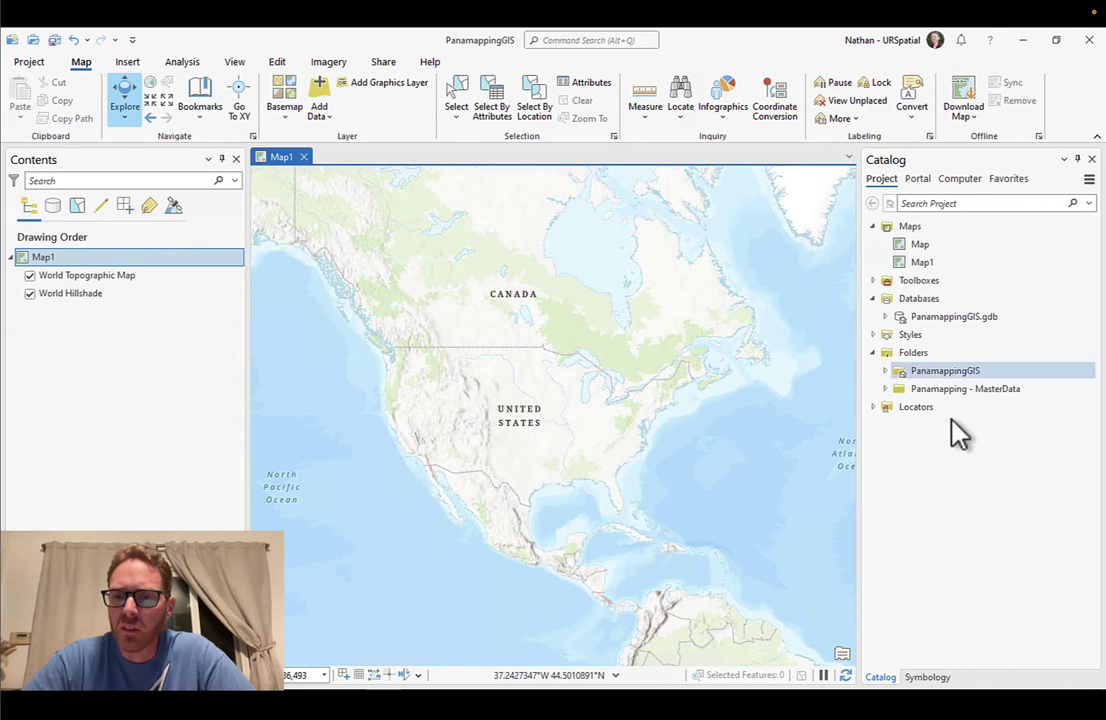
left_click(884, 389)
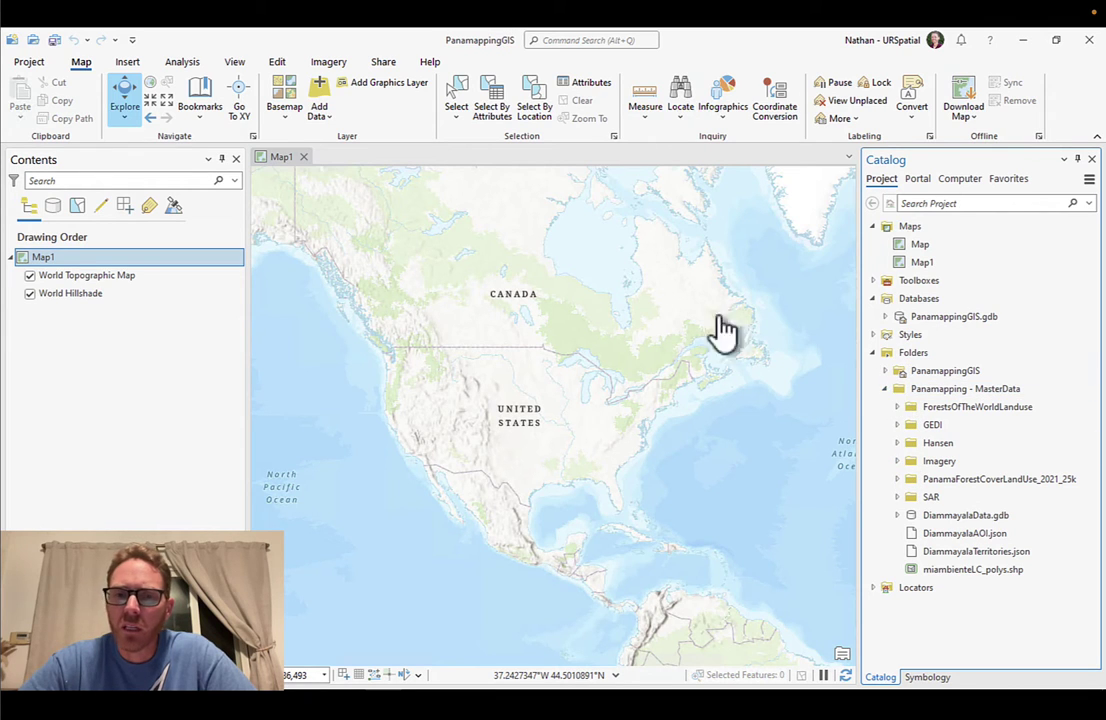
left_click(945, 569)
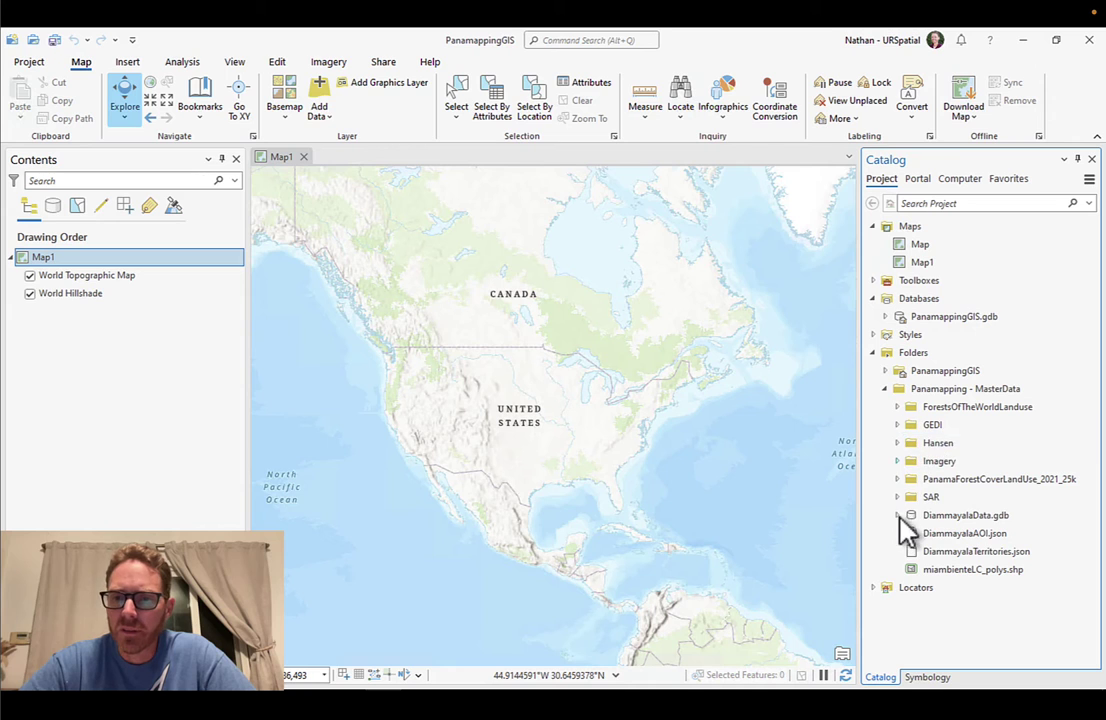
left_click(897, 461)
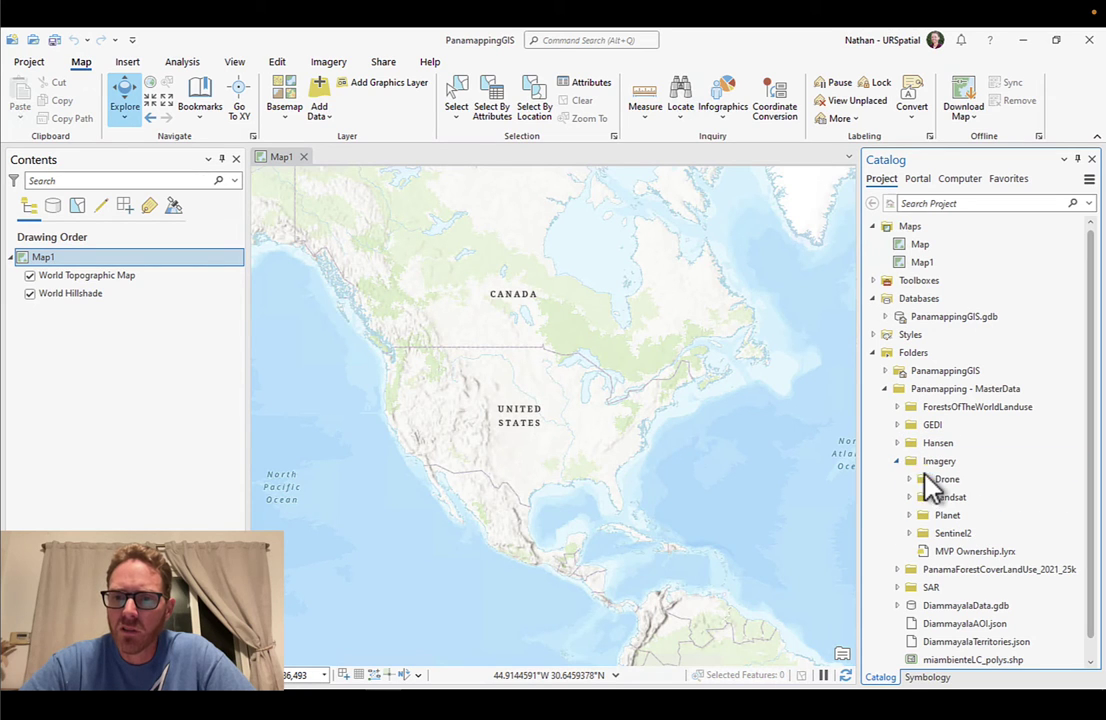
left_click(909, 533)
scroll(948, 517, "down", 1)
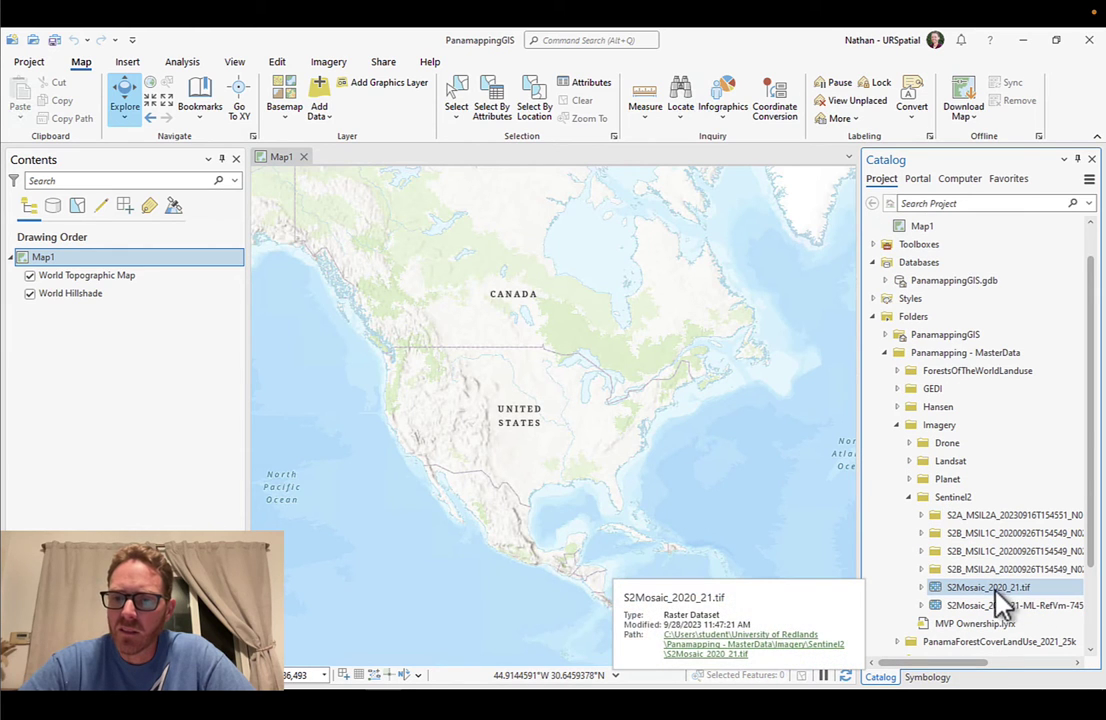
left_click_drag(1015, 603, 731, 510)
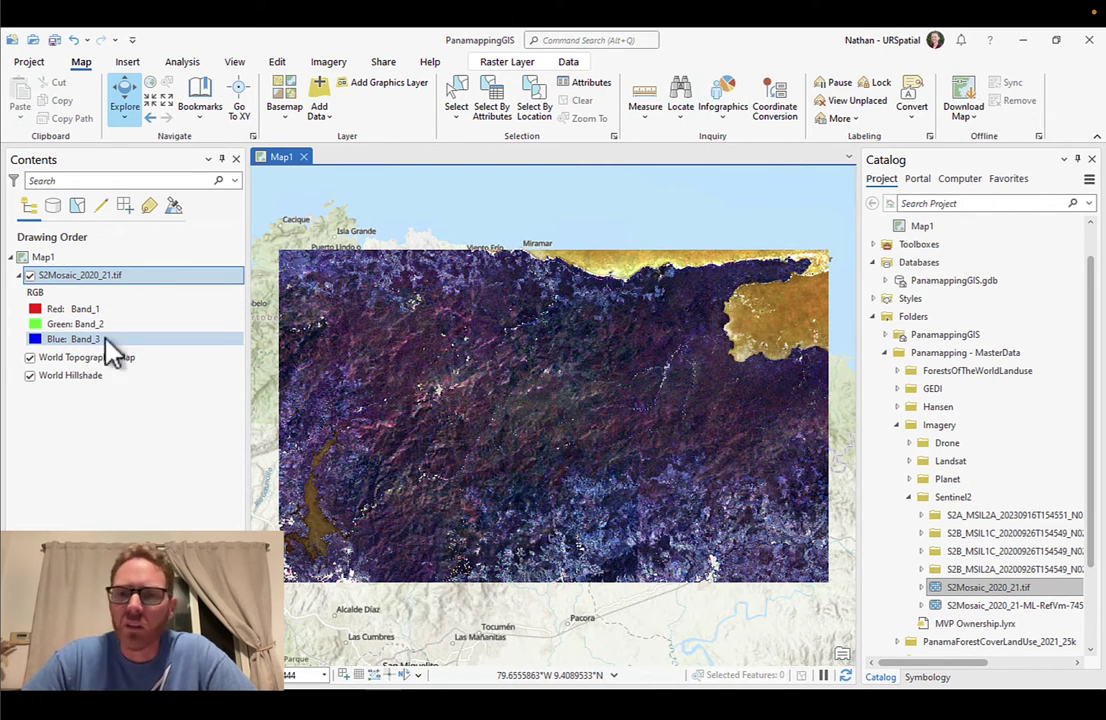
- Set the mosaic's RGB symbology to Band_4 for red, Band_3 for green and Band_2 for blue
left_click(514, 66)
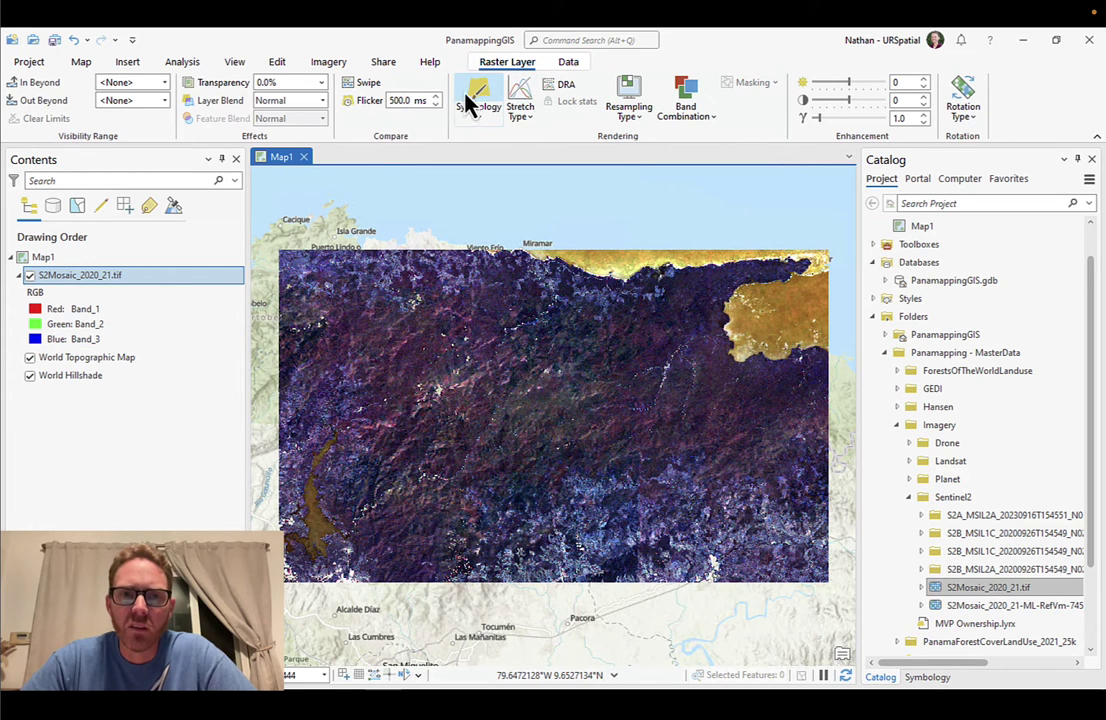
left_click(469, 95)
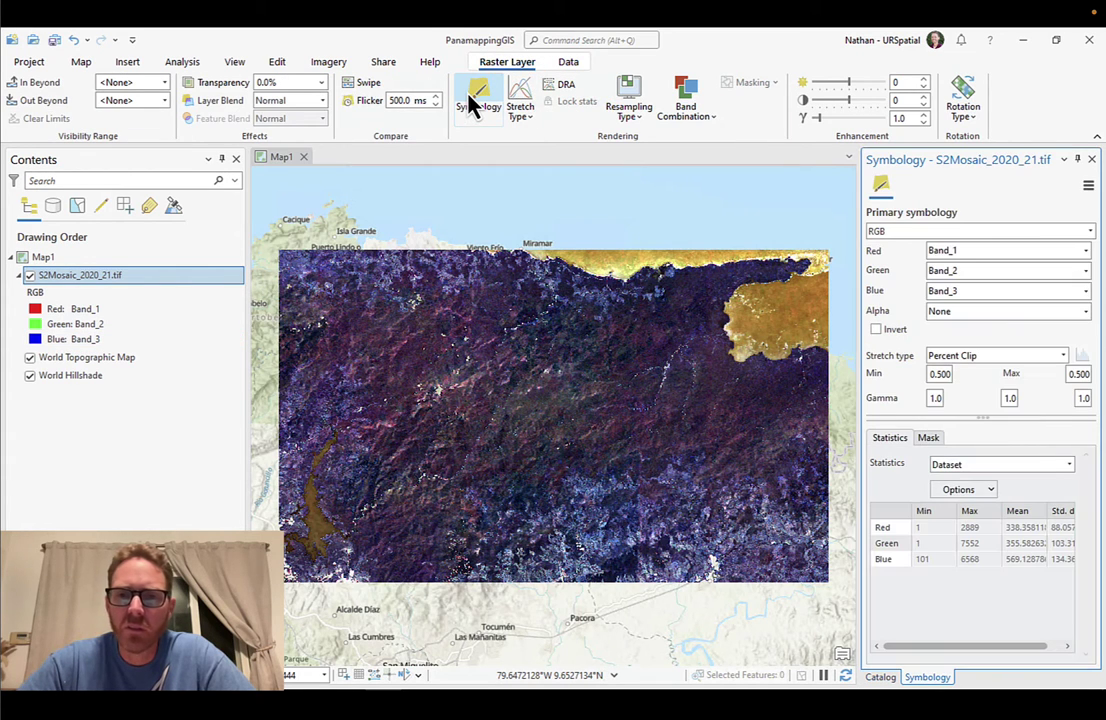
left_click(1073, 252)
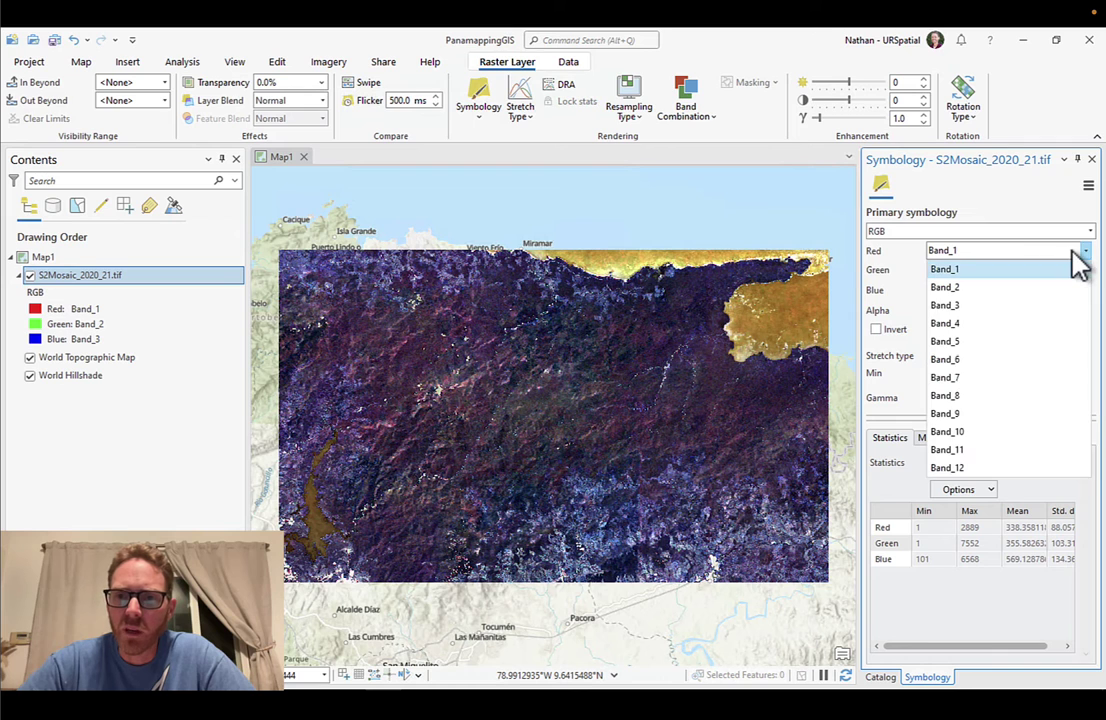
left_click(966, 325)
left_click(1003, 275)
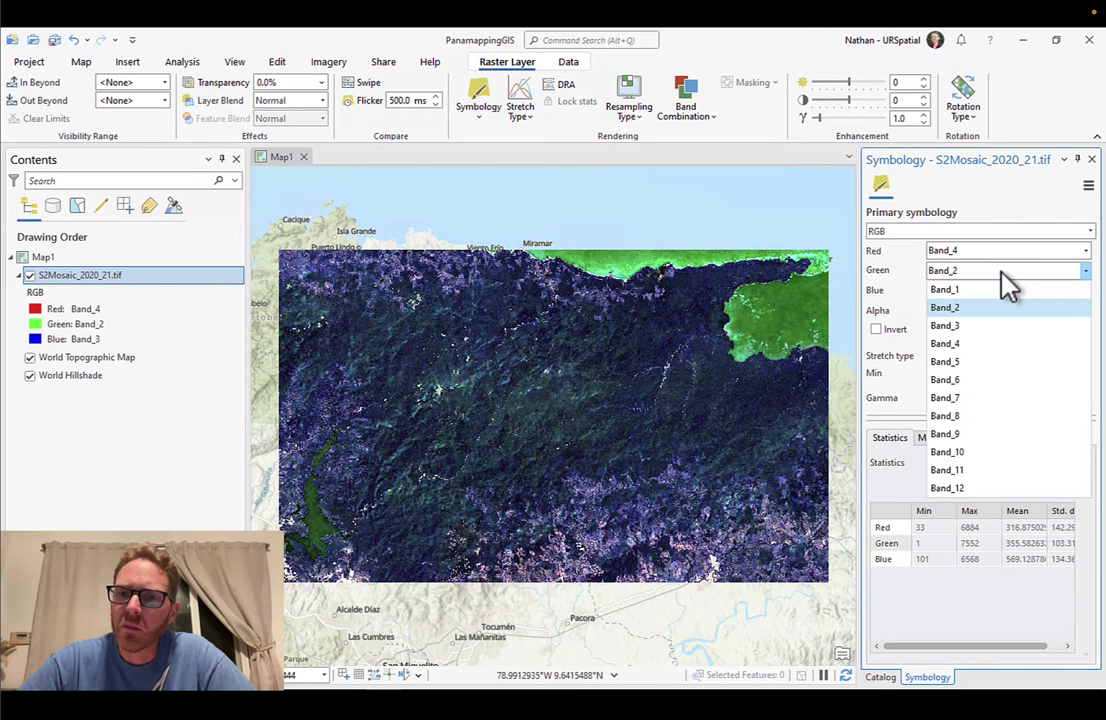
left_click(984, 326)
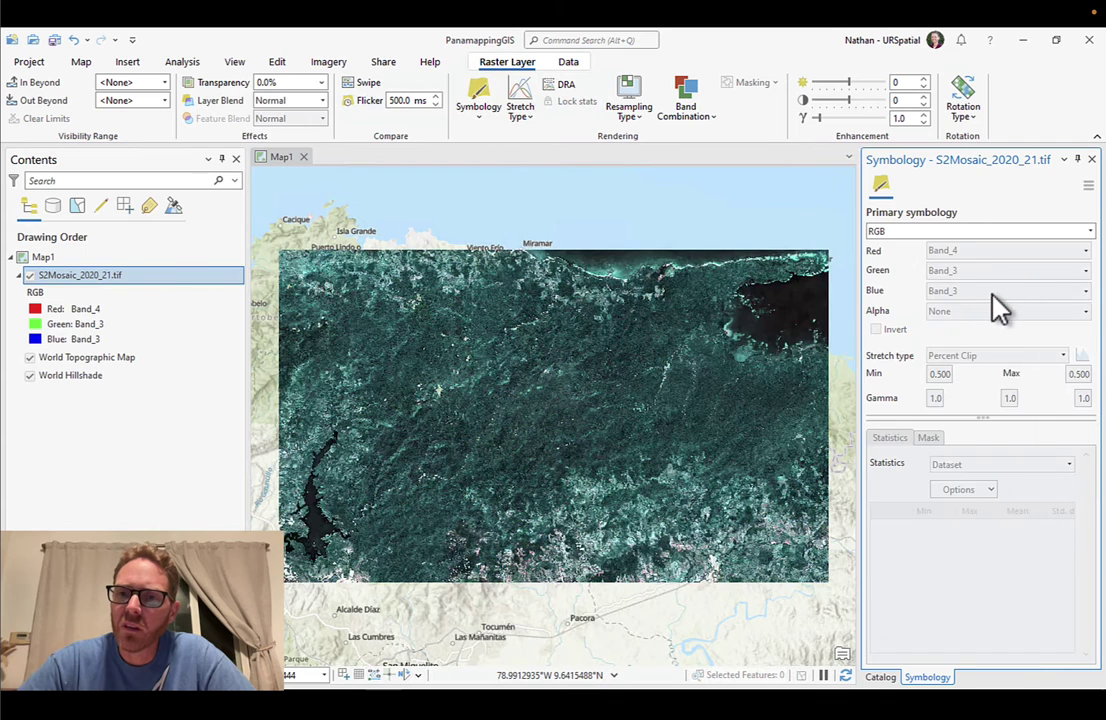
left_click(993, 295)
left_click(967, 330)
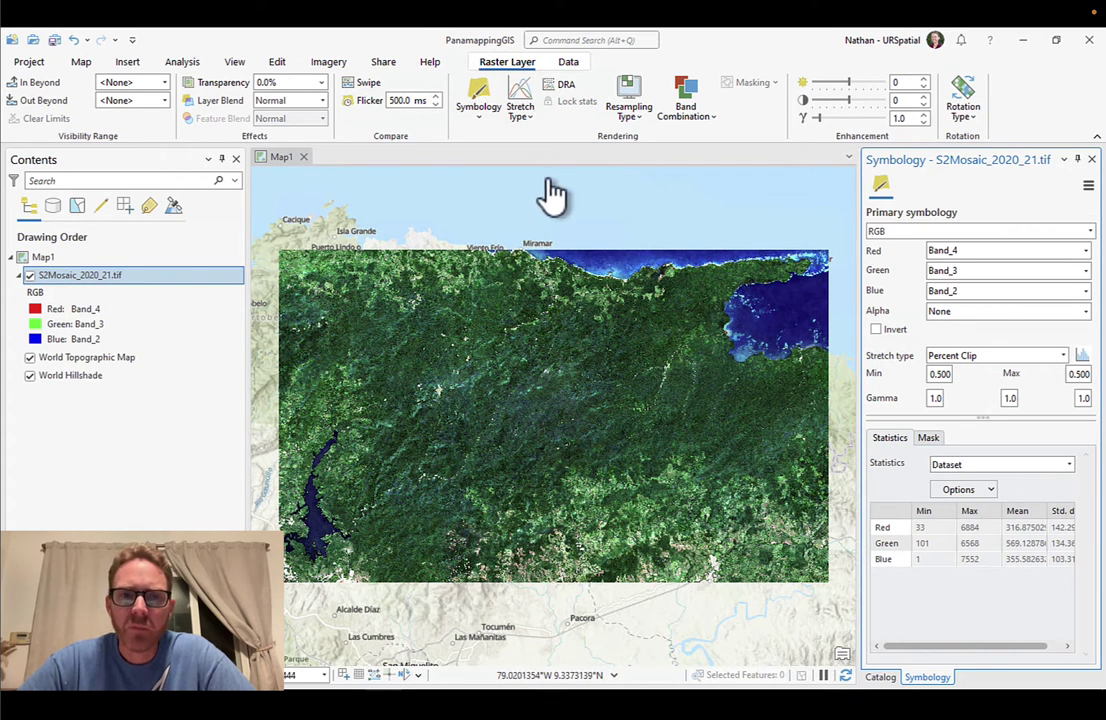
- Add the DiammayalaTerritories feature class from DiammayalaData.gdb to the map
left_click(881, 678)
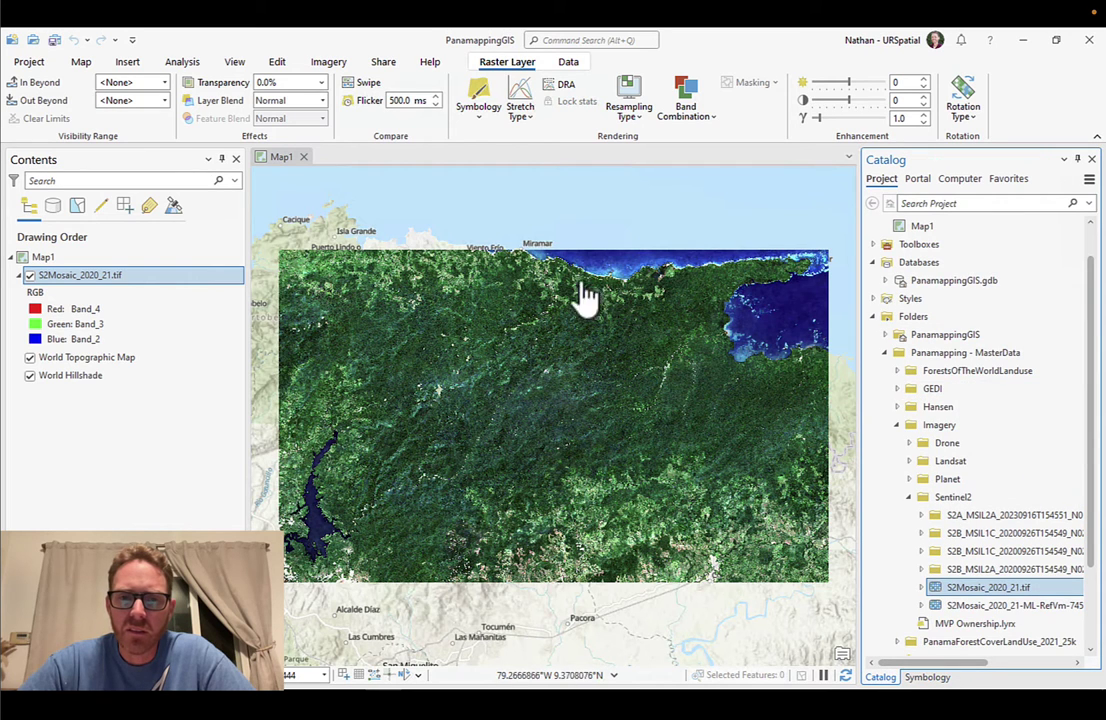
left_click(897, 425)
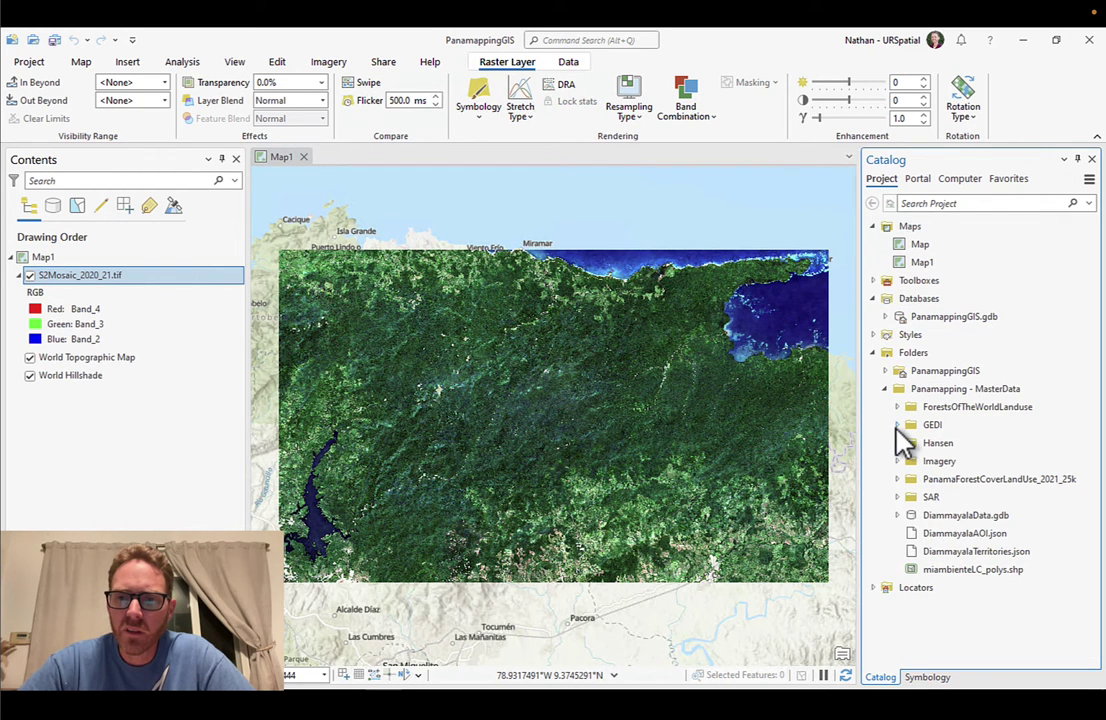
left_click(898, 516)
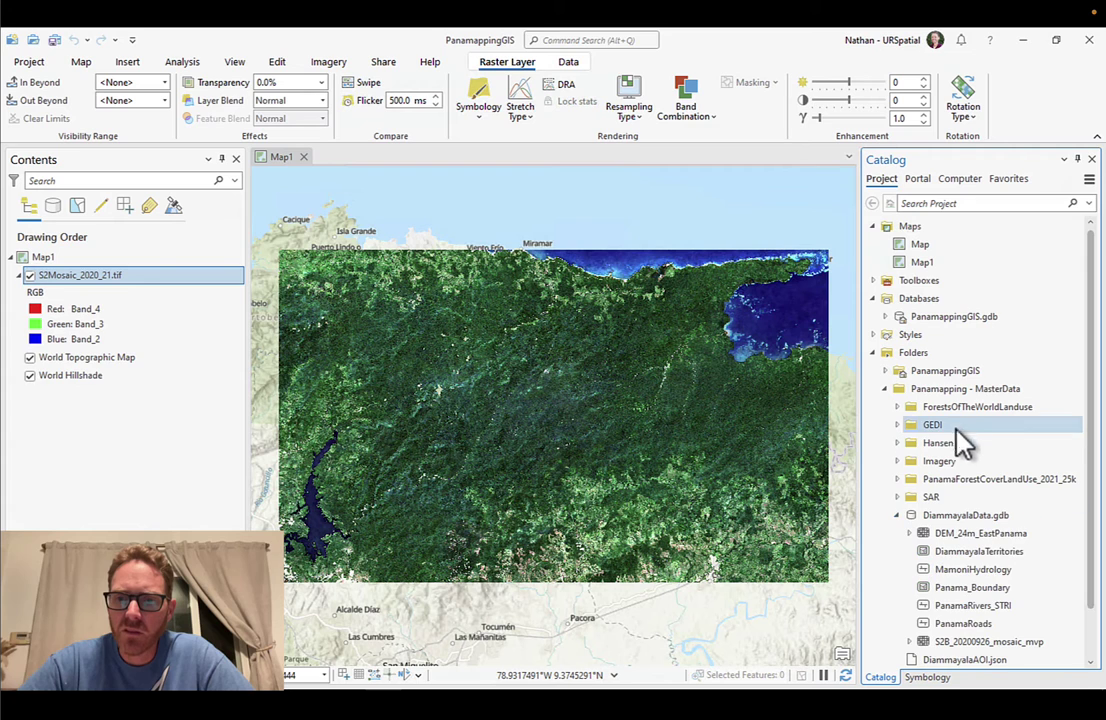
left_click(985, 551)
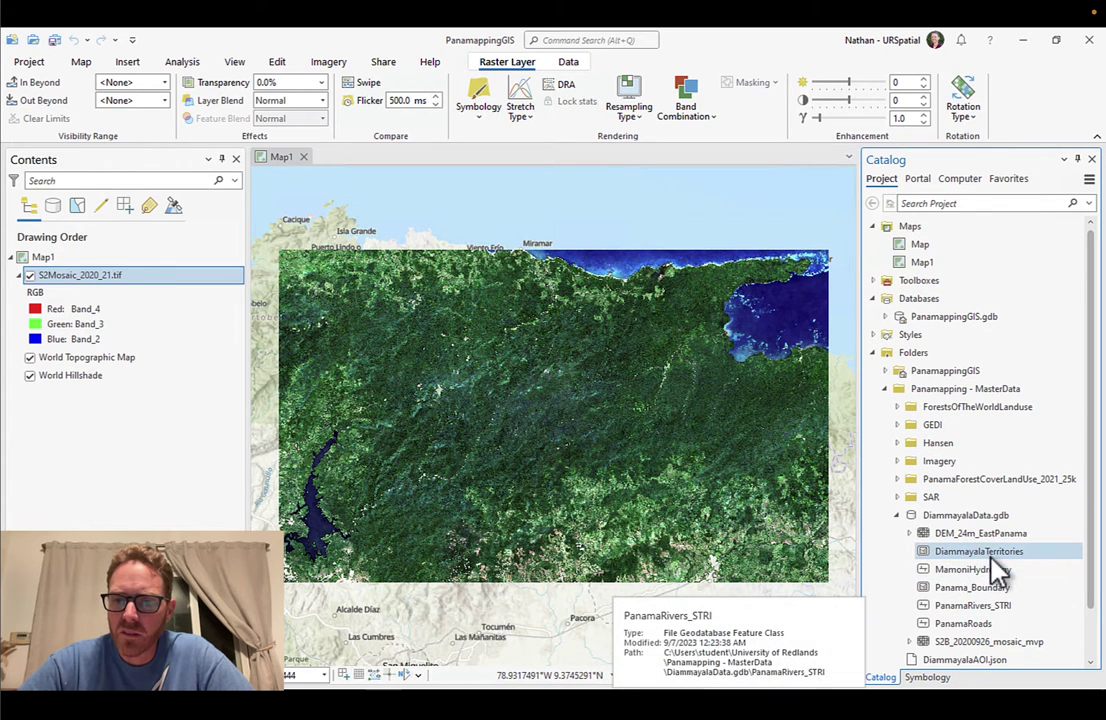
left_click_drag(940, 535, 699, 425)
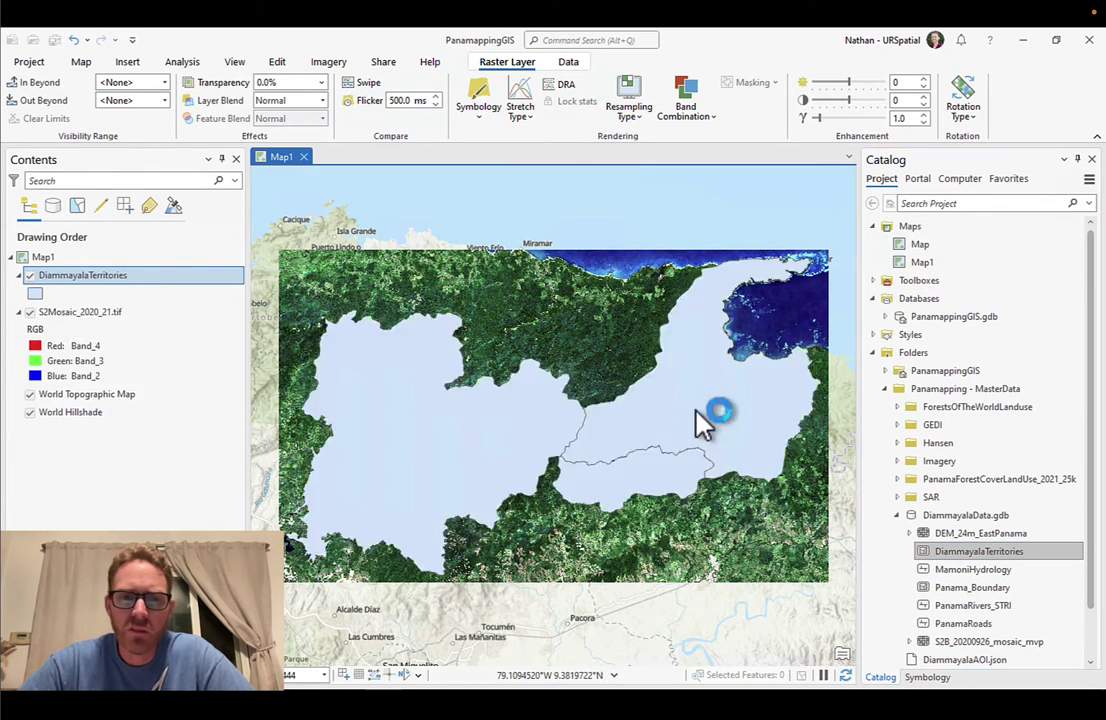
- Symbolize the DiammayalaTerritories polygons with an unfilled black outline 3 pt wide
left_click(36, 293)
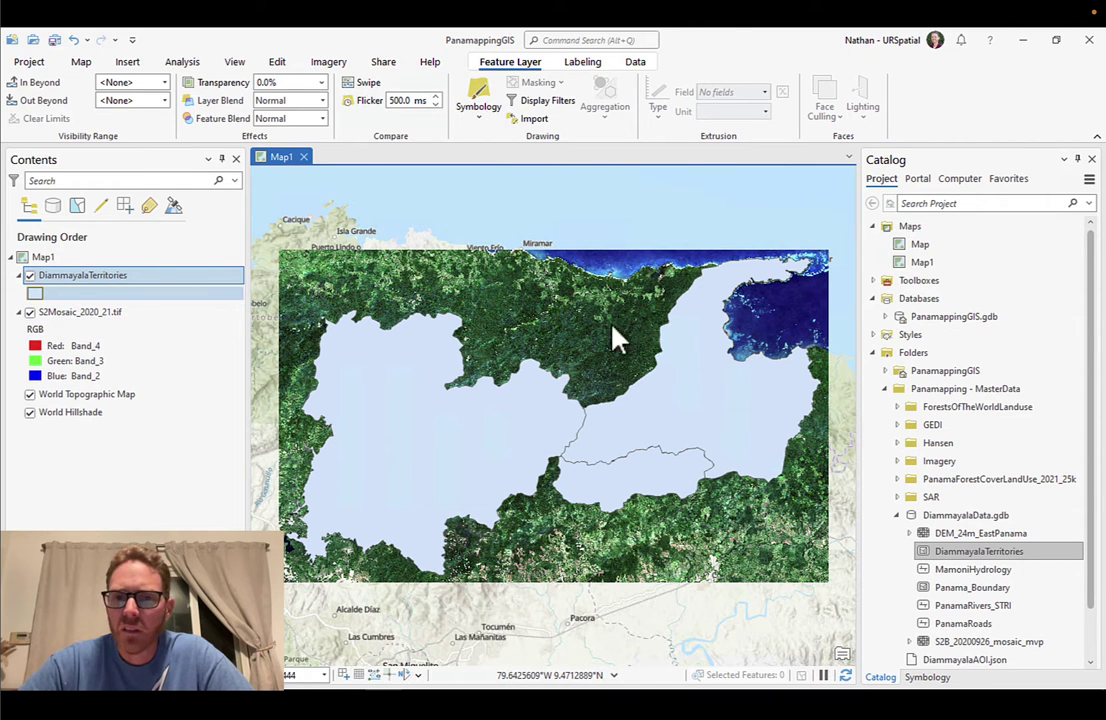
left_click(945, 318)
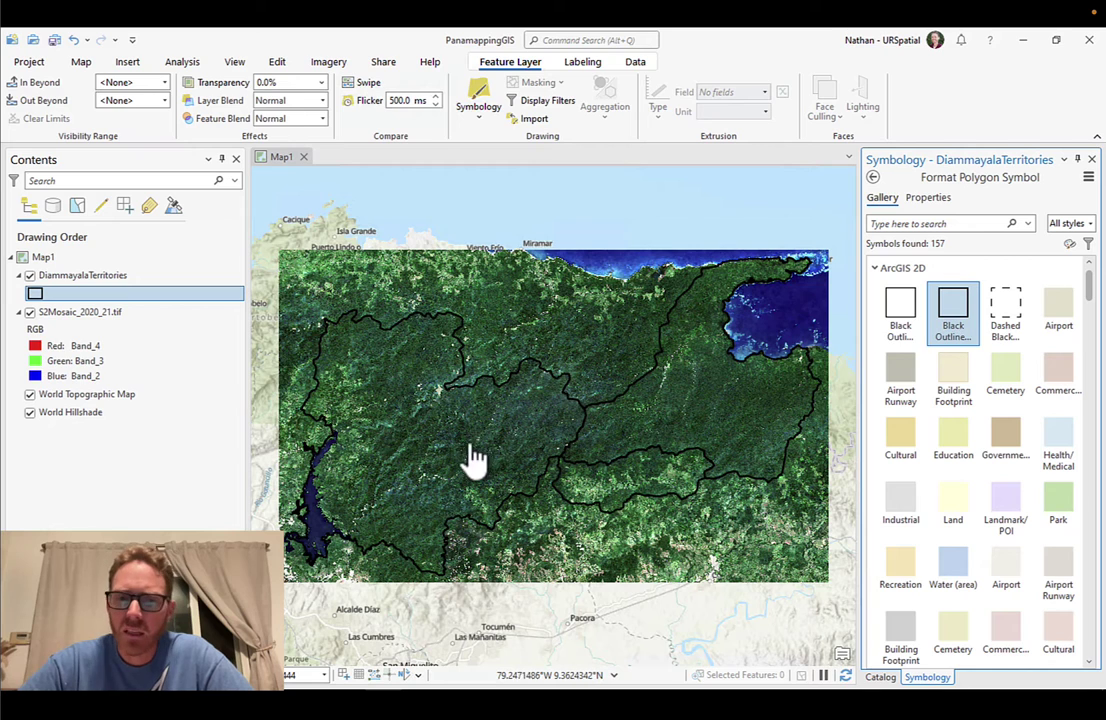
left_click(928, 197)
left_click(1089, 312)
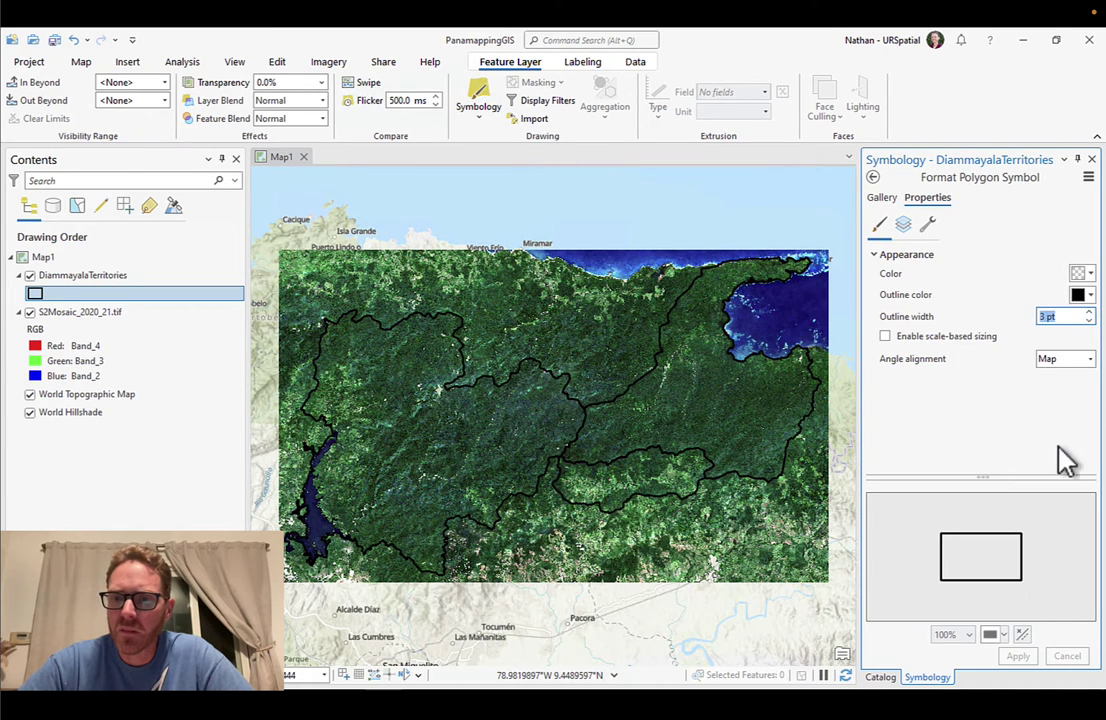
left_click(1020, 660)
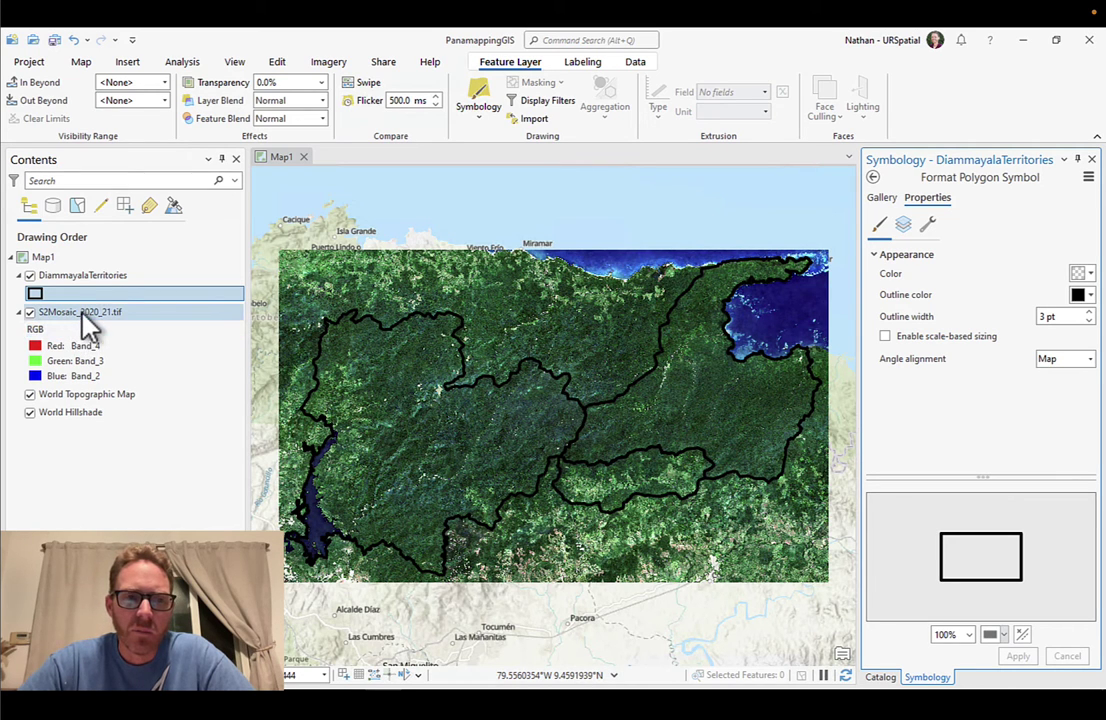
- Start the Image Classification Wizard on S2Mosaic_2020_21.tif with the Supervised method and Pixel based type
left_click(163, 311)
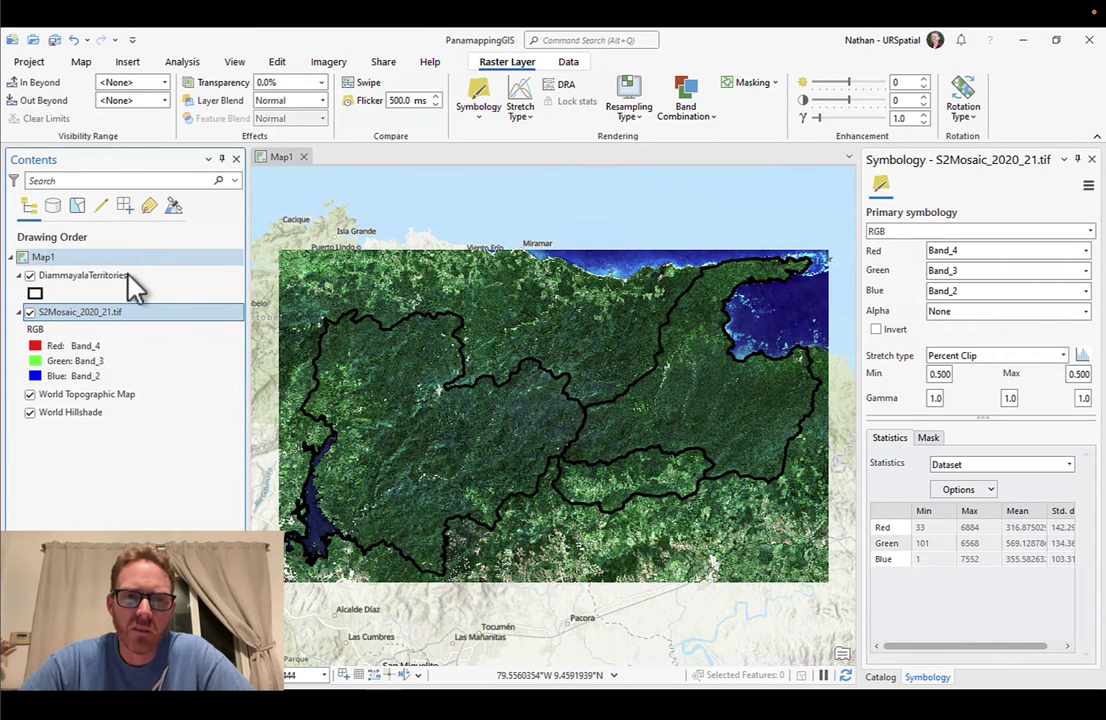
left_click(328, 63)
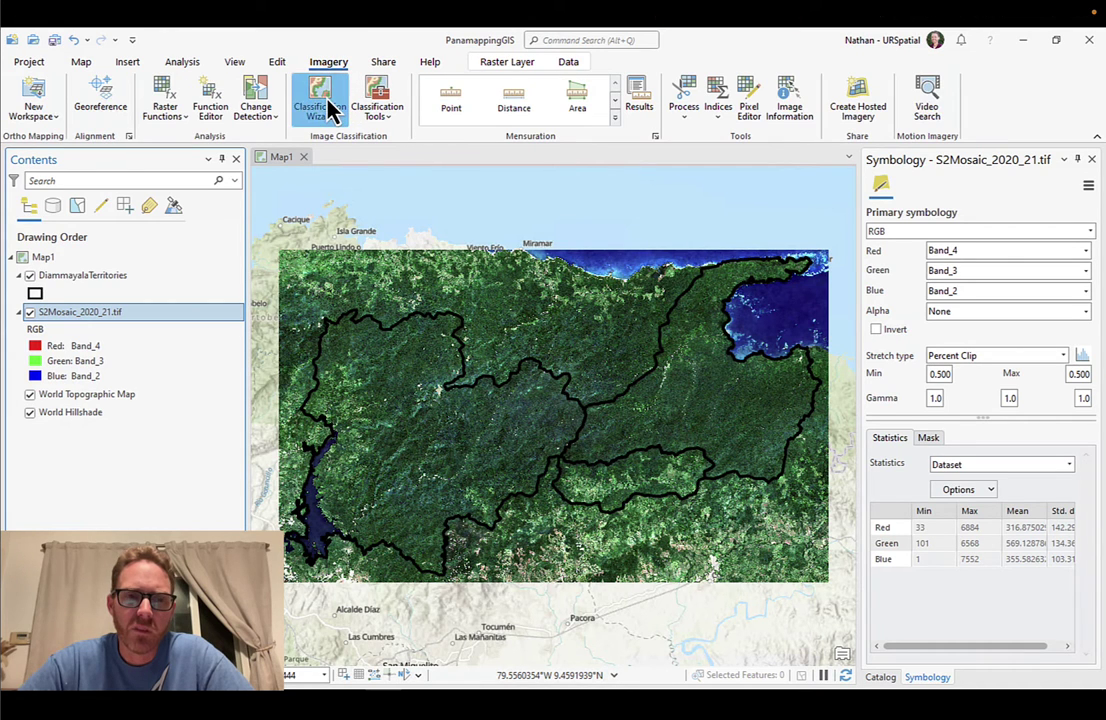
left_click(332, 110)
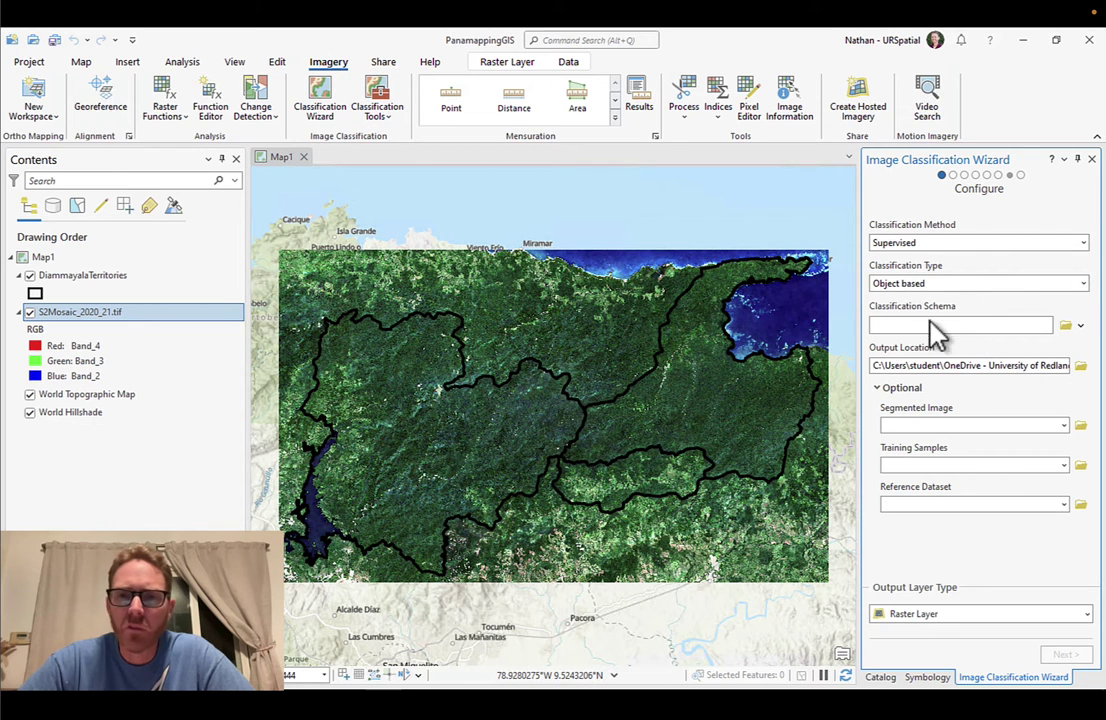
left_click(928, 246)
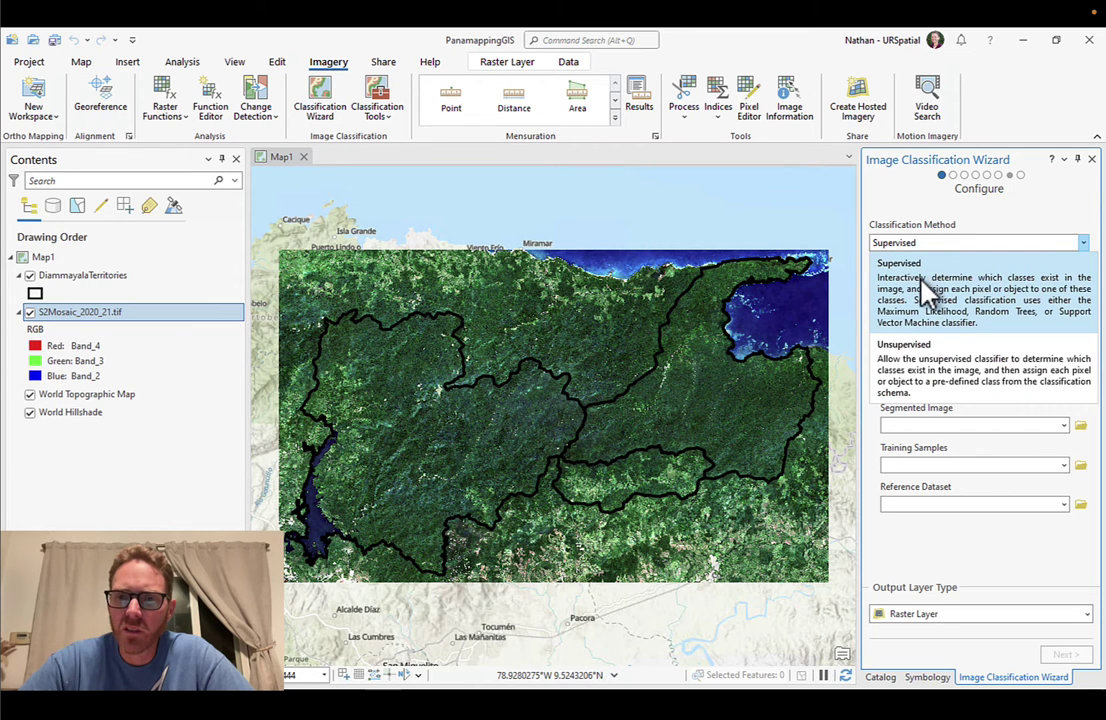
left_click(926, 288)
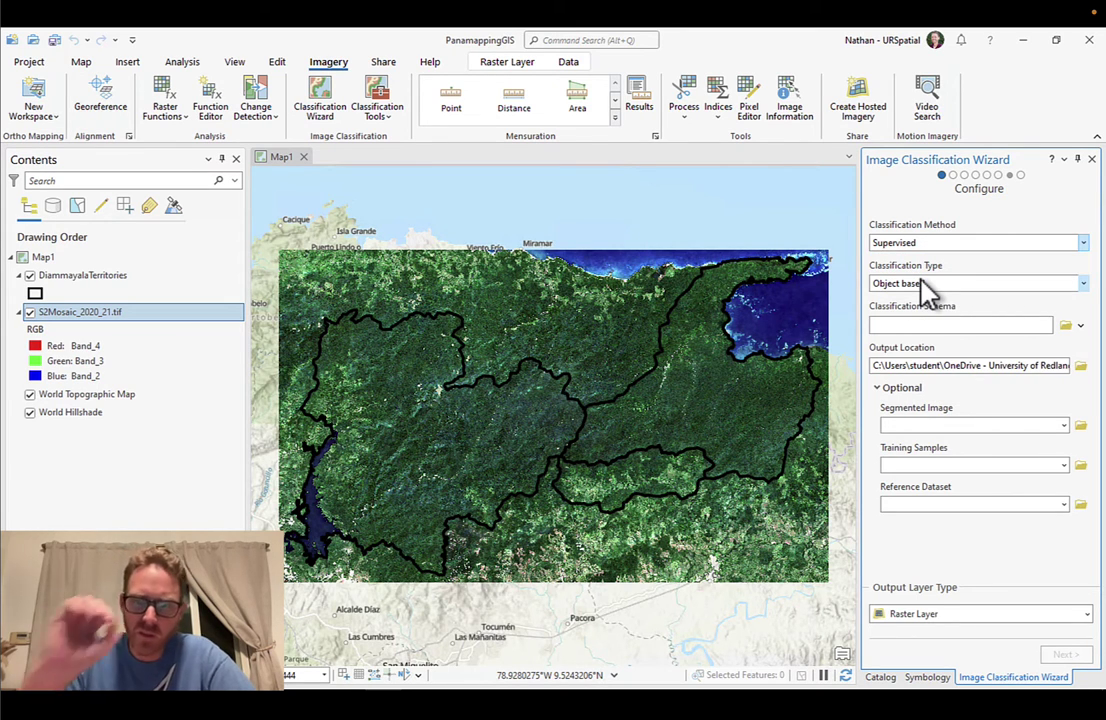
left_click(925, 284)
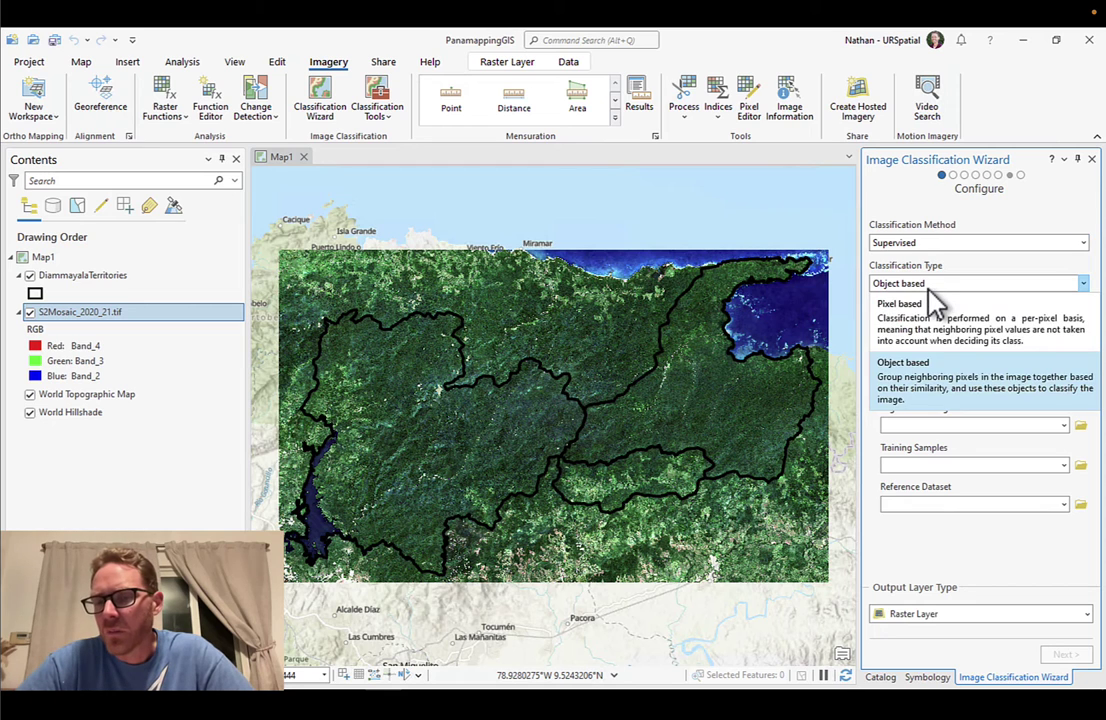
left_click(988, 333)
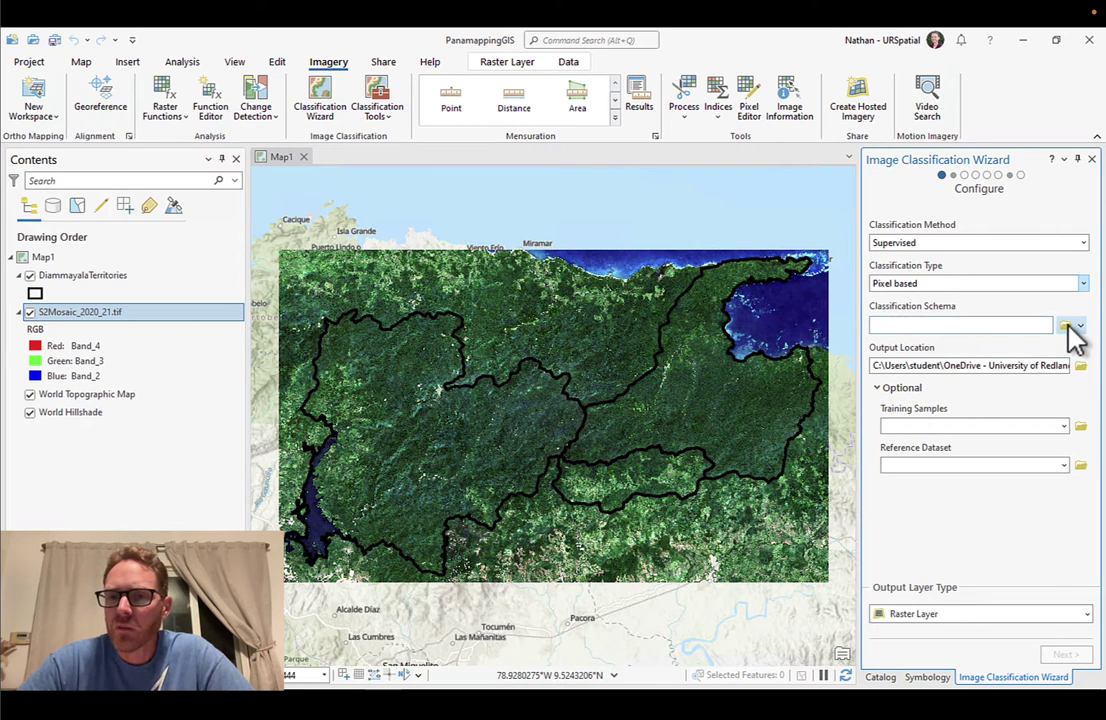
- Load the existing schema DiammayalaLC.ecs from Panamapping - MasterData as the classification schema and check the output location path
left_click(1081, 327)
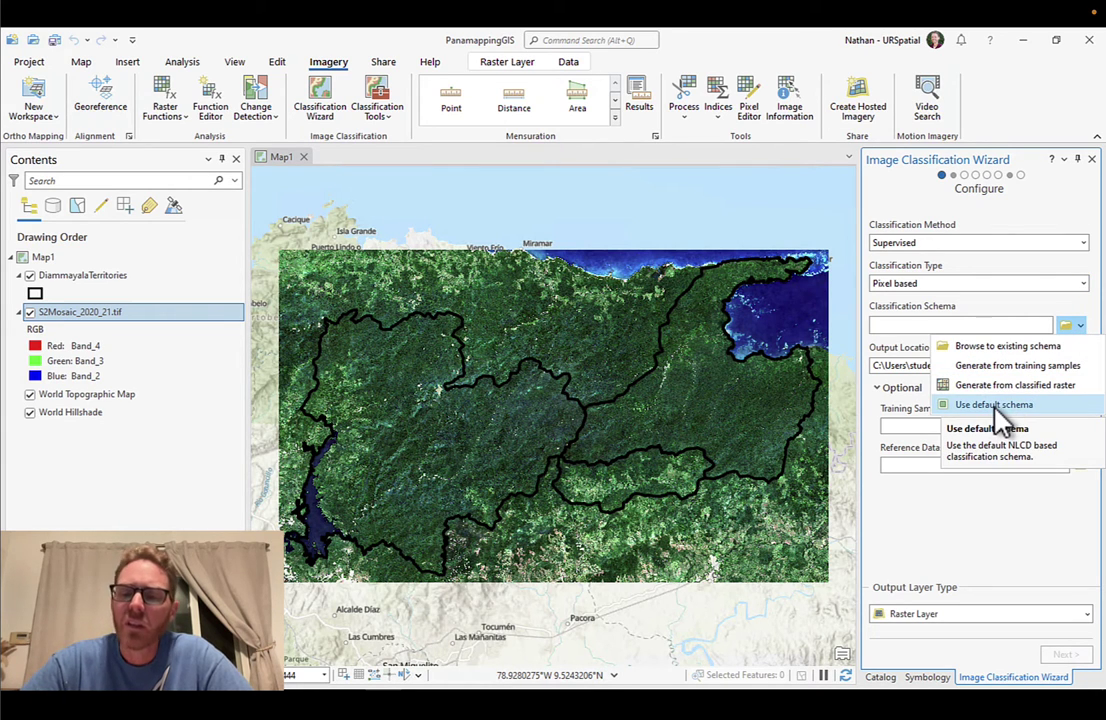
left_click(1025, 346)
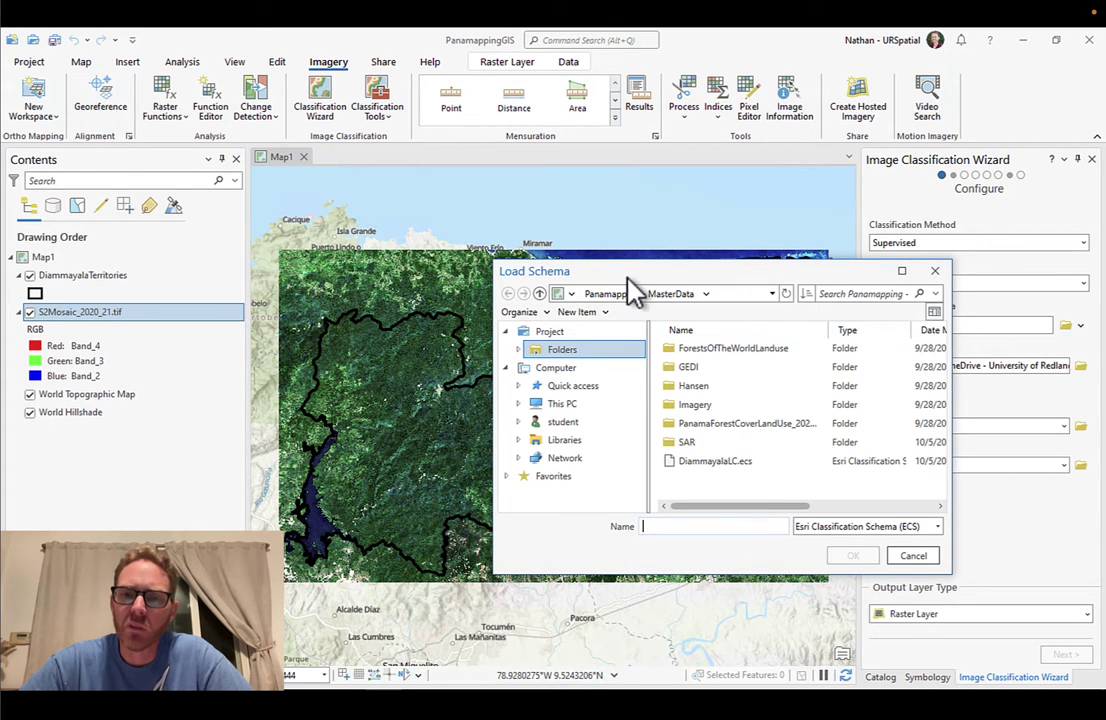
left_click(518, 350)
left_click(577, 386)
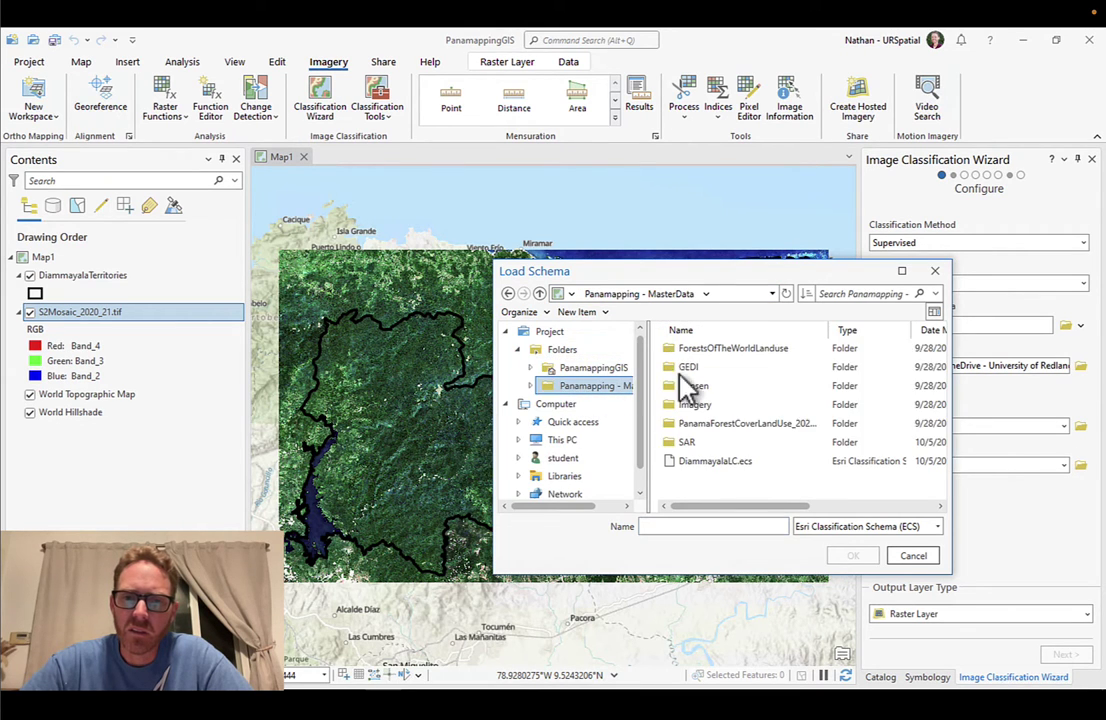
left_click(718, 465)
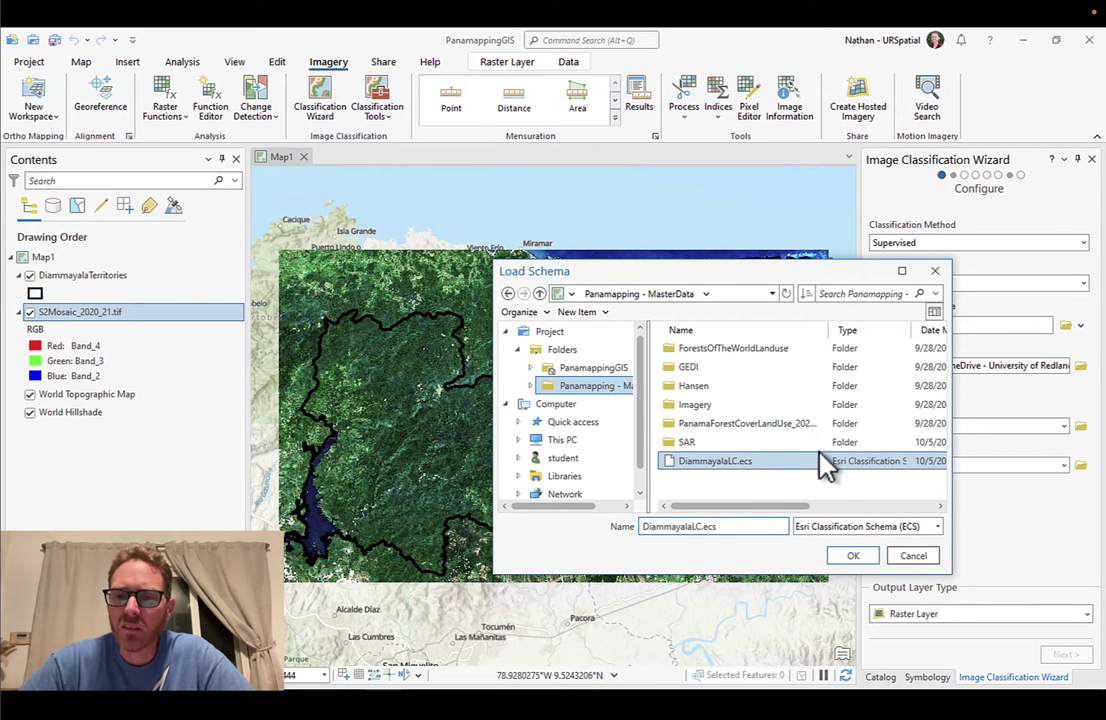
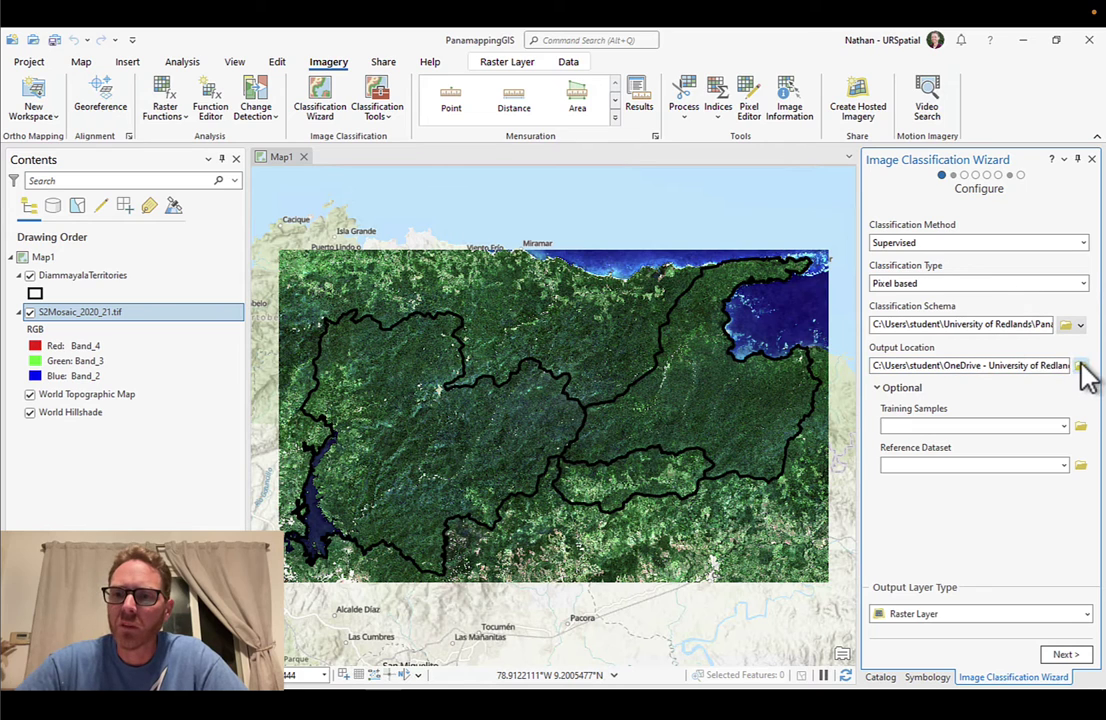
left_click_drag(903, 365, 1076, 369)
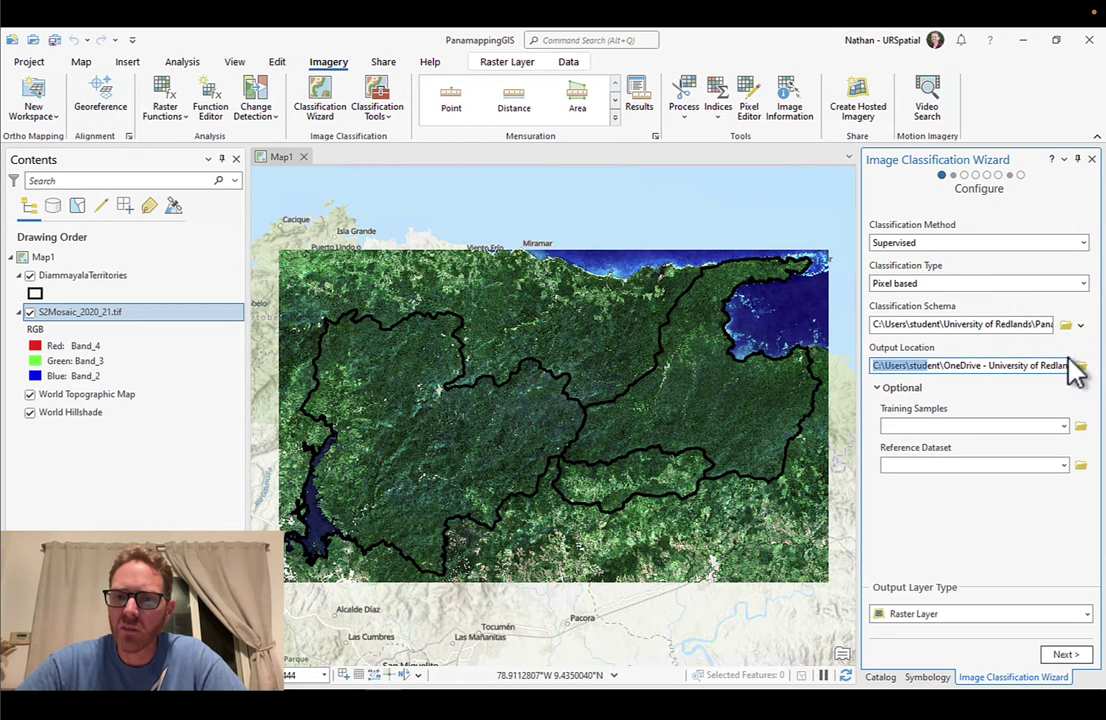
left_click_drag(917, 365, 1090, 377)
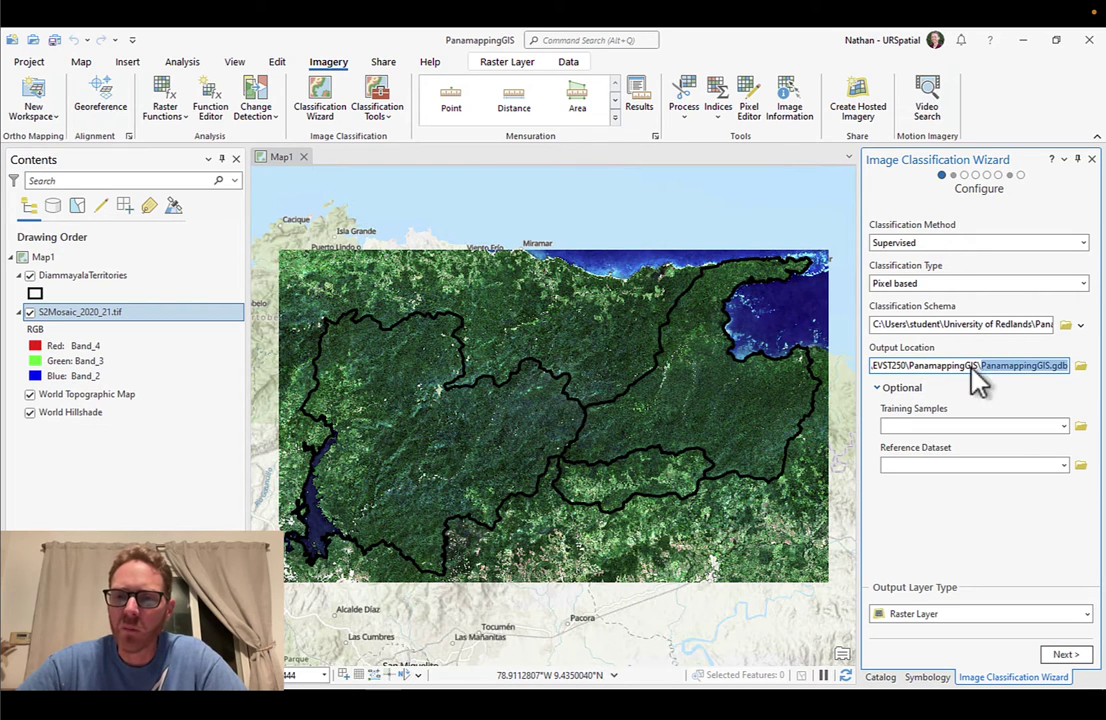
- Create a file geodatabase named ImageClassification.gdb in the PanamappingGIS project folder while choosing the wizard's output location
left_click(1081, 366)
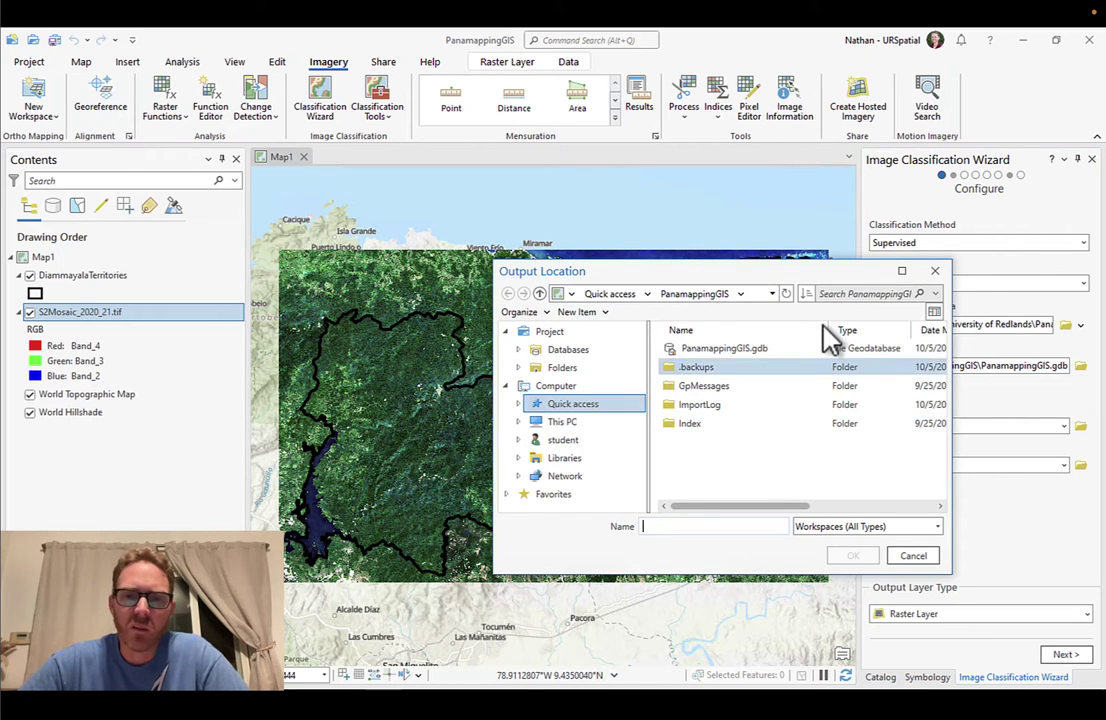
left_click(552, 368)
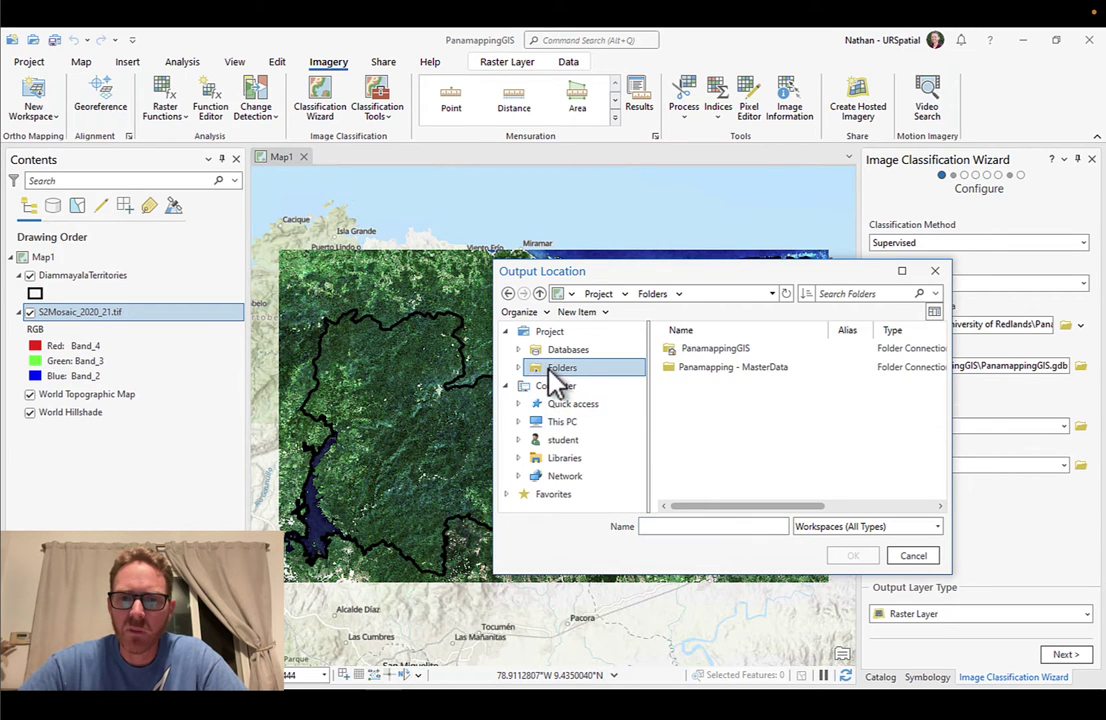
double_click(750, 350)
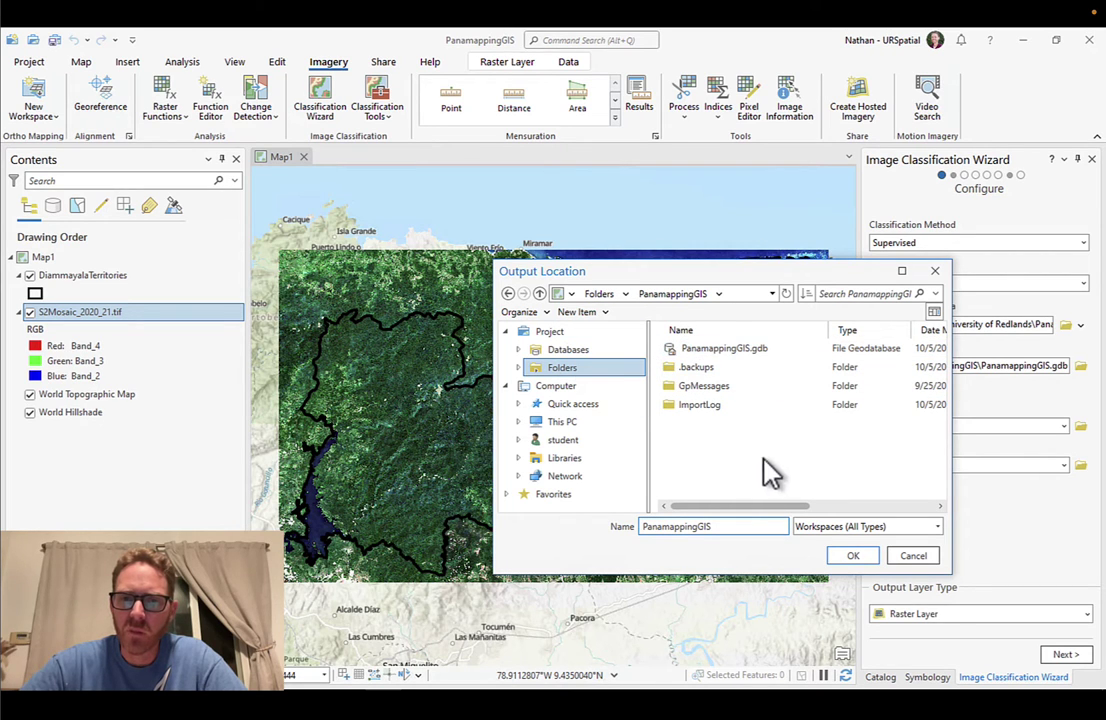
left_click(605, 312)
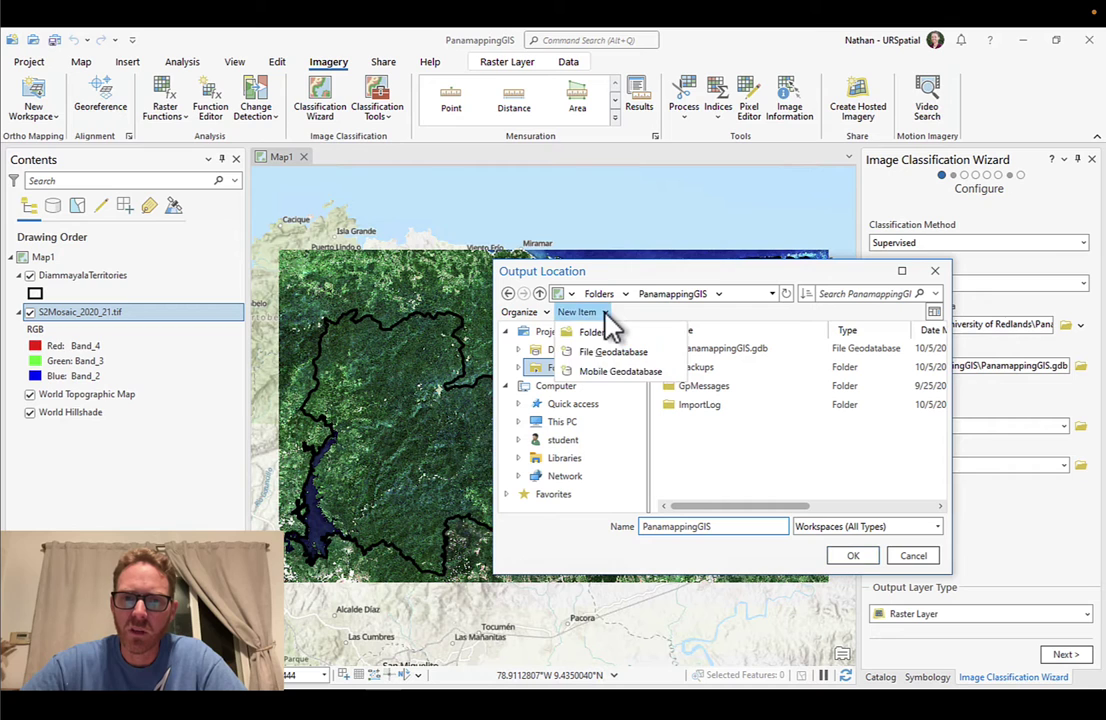
left_click(613, 352)
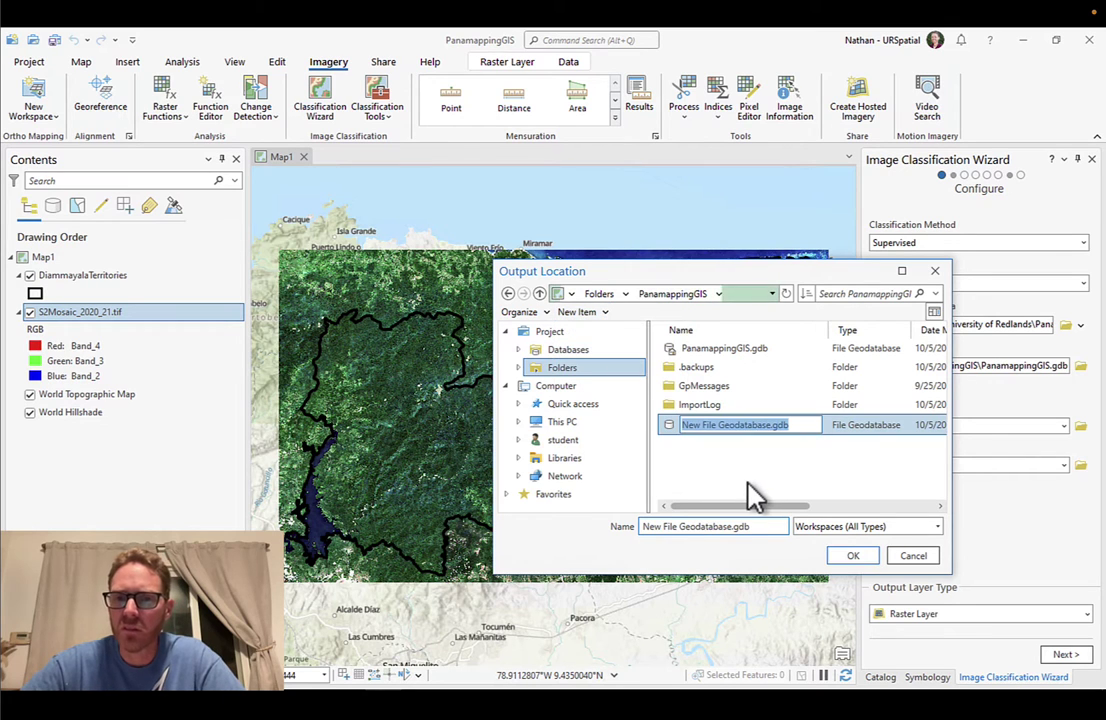
type("I")
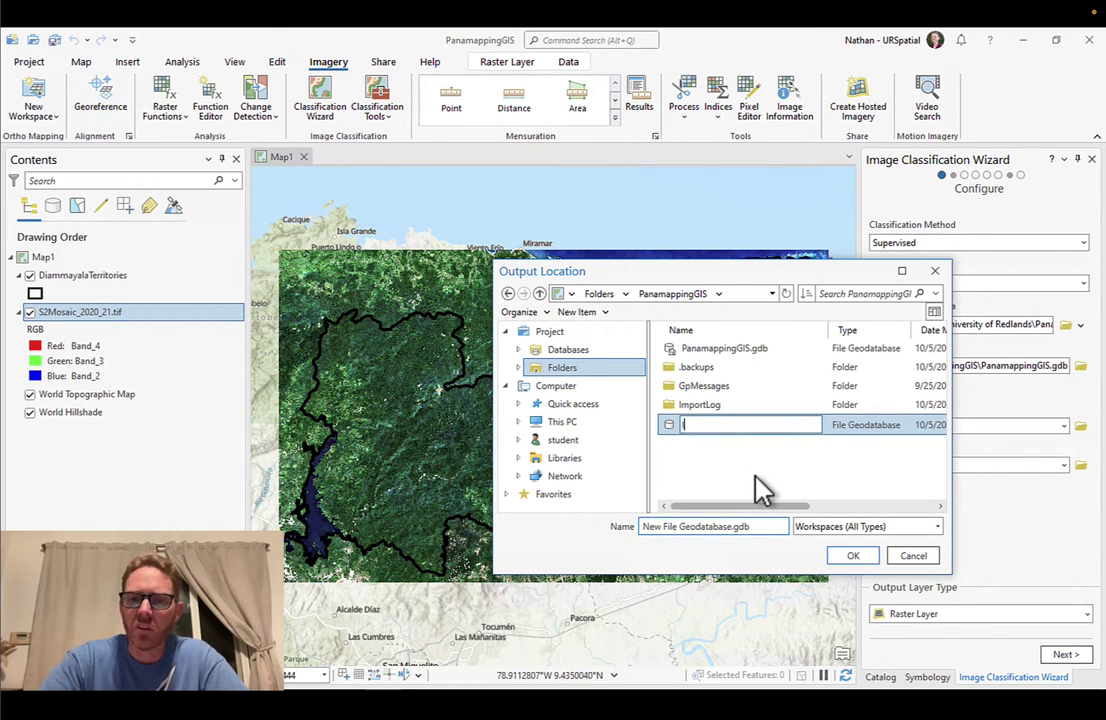
type("mageClass")
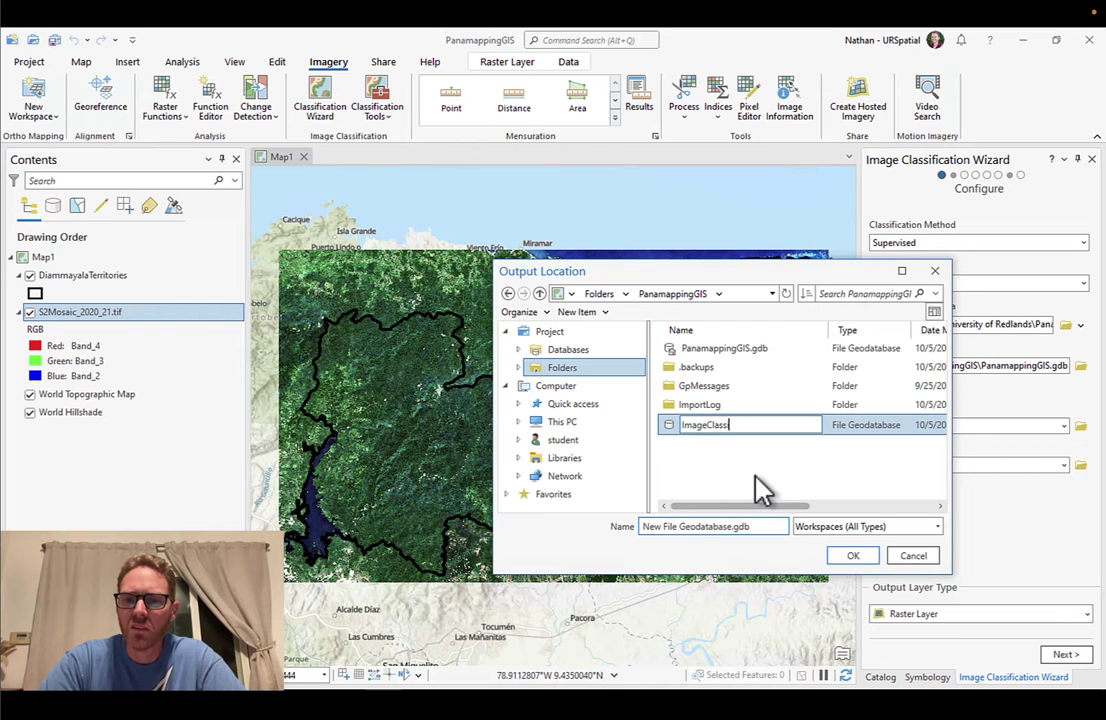
type("ification.gdb")
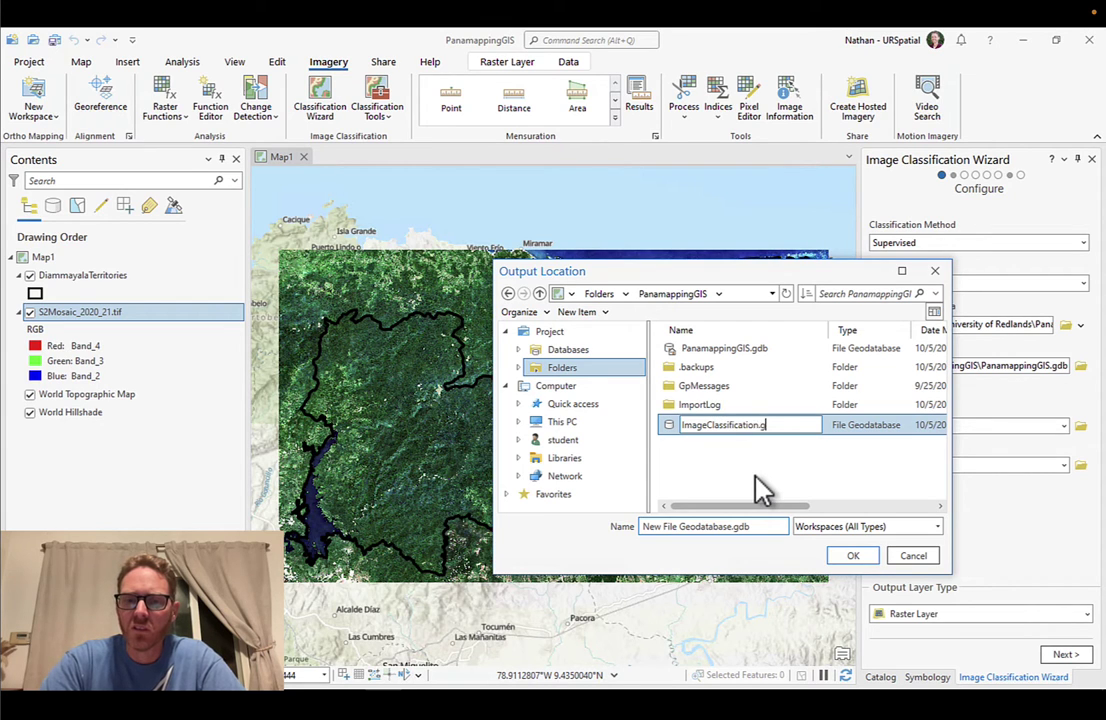
key("Return")
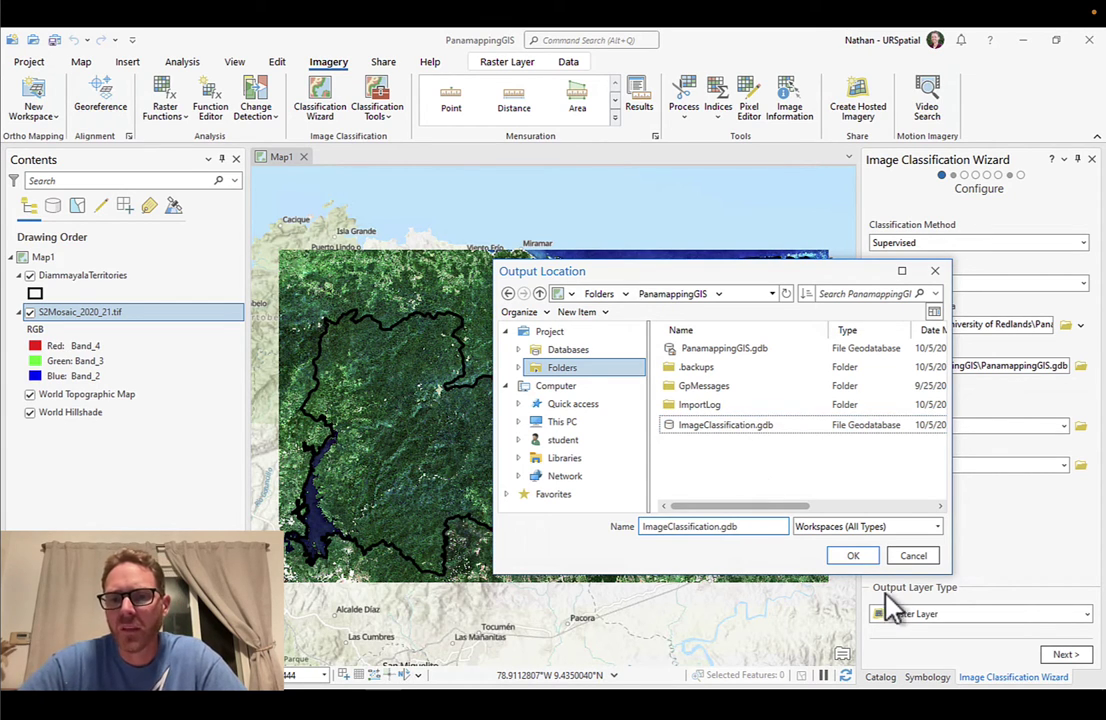
- Set ImageClassification.gdb as the output location and advance the wizard to the Training Samples Manager
left_click(725, 425)
left_click(852, 557)
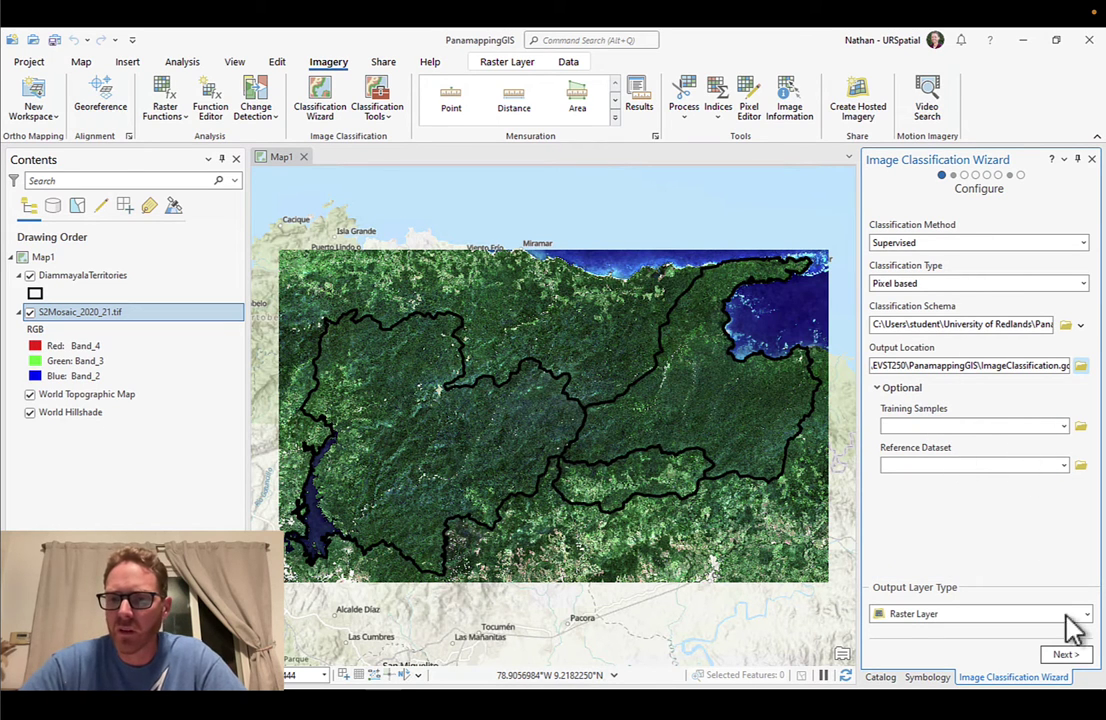
left_click(1068, 655)
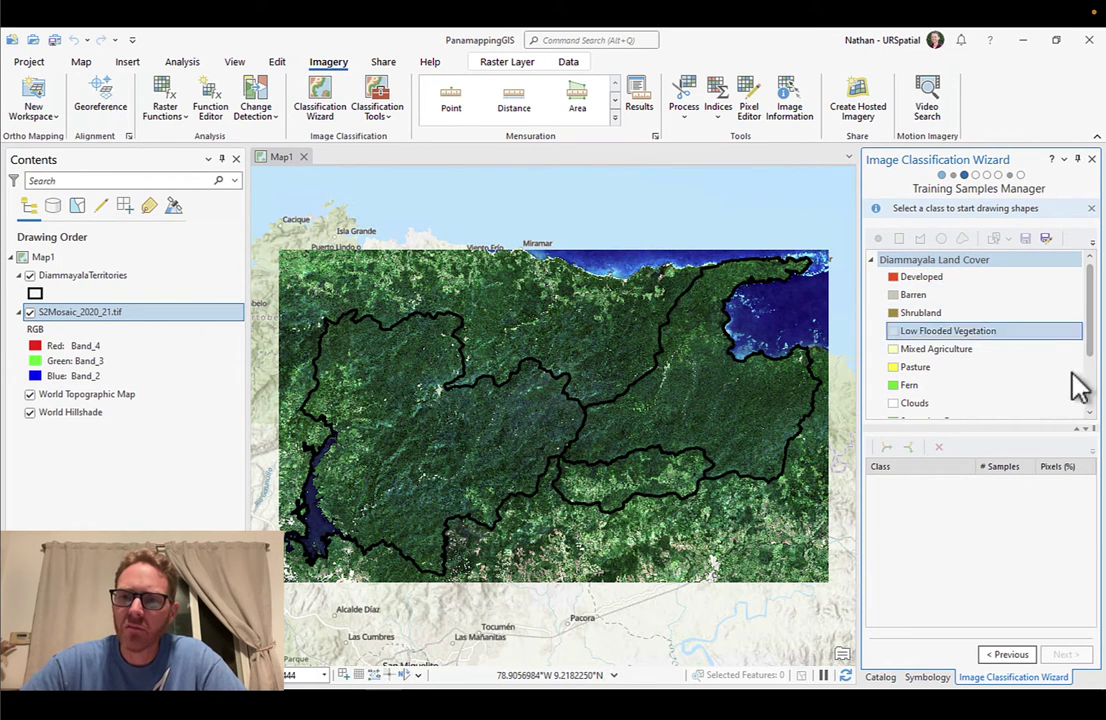
- Examine the cleared land beside the river in the southern territory and review the Diammayala Land Cover classes
left_click_drag(1097, 325, 1097, 275)
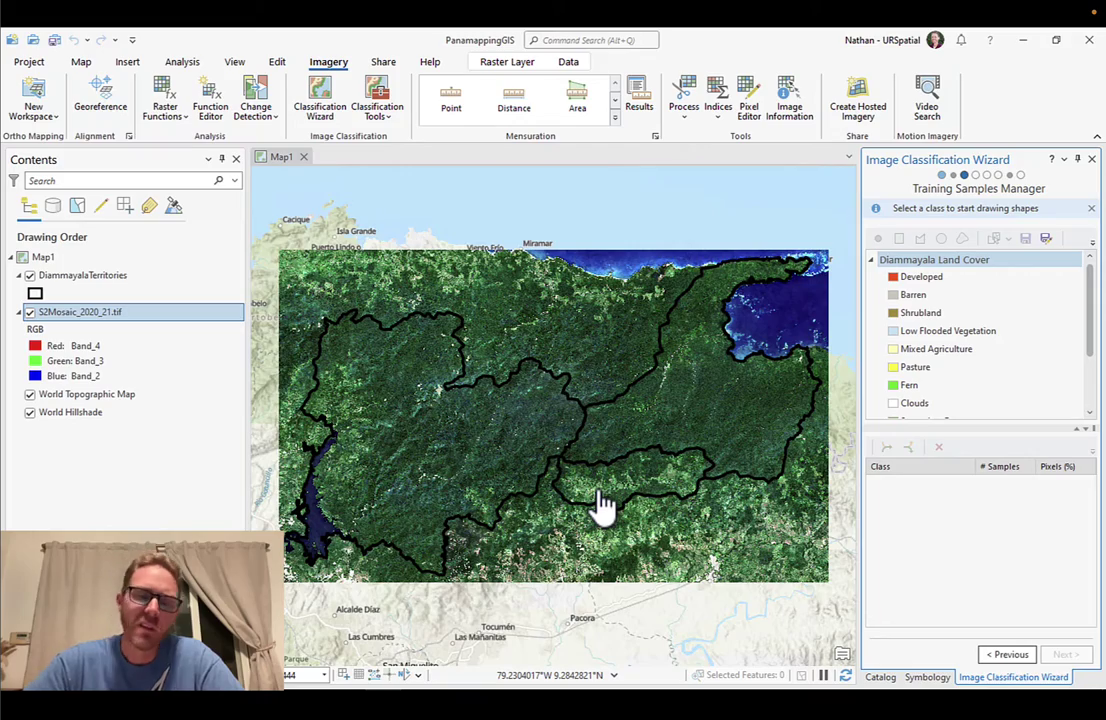
scroll(600, 506, "up", 5)
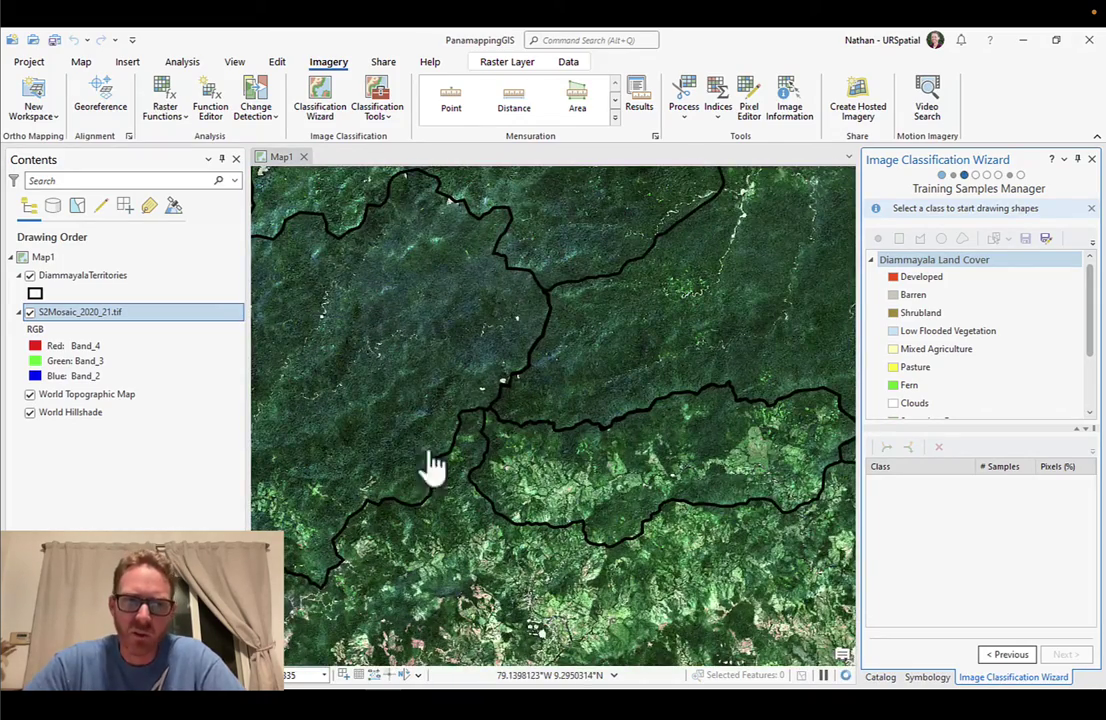
left_click_drag(748, 494, 622, 492)
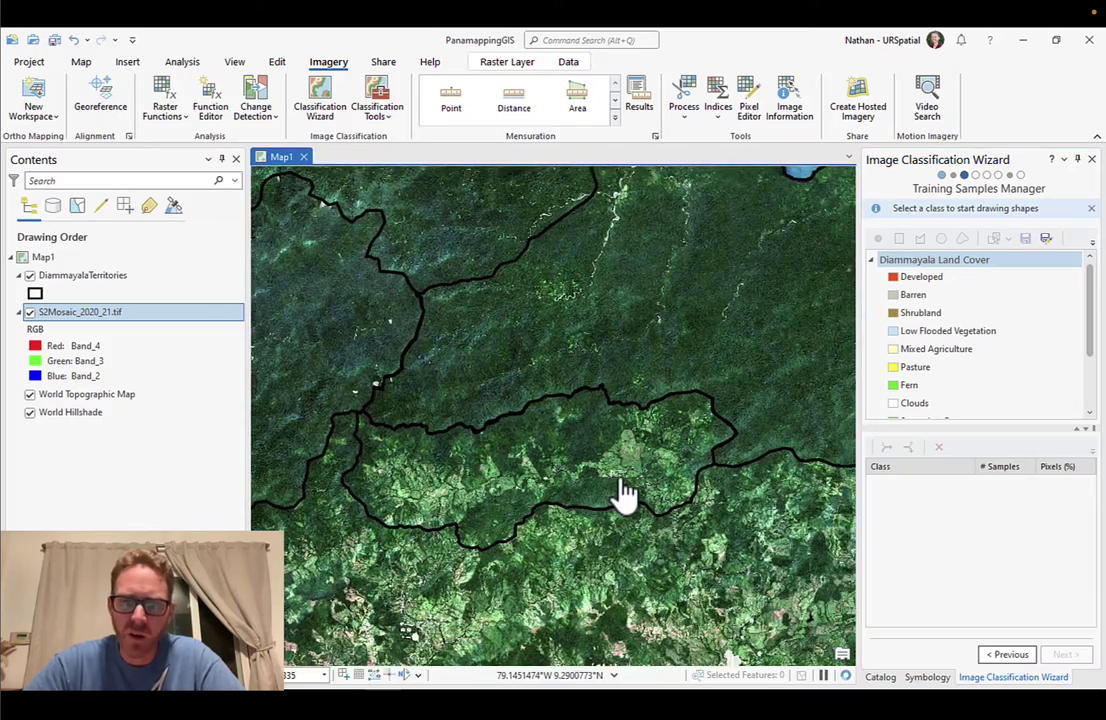
scroll(622, 492, "up", 3)
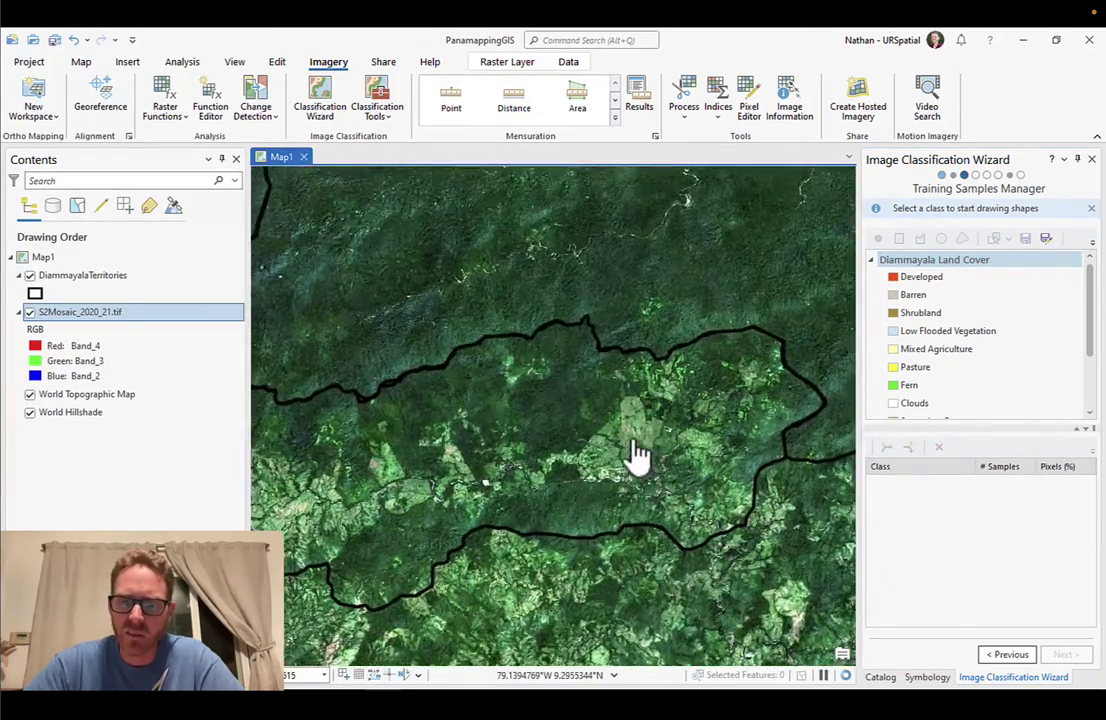
scroll(630, 450, "up", 3)
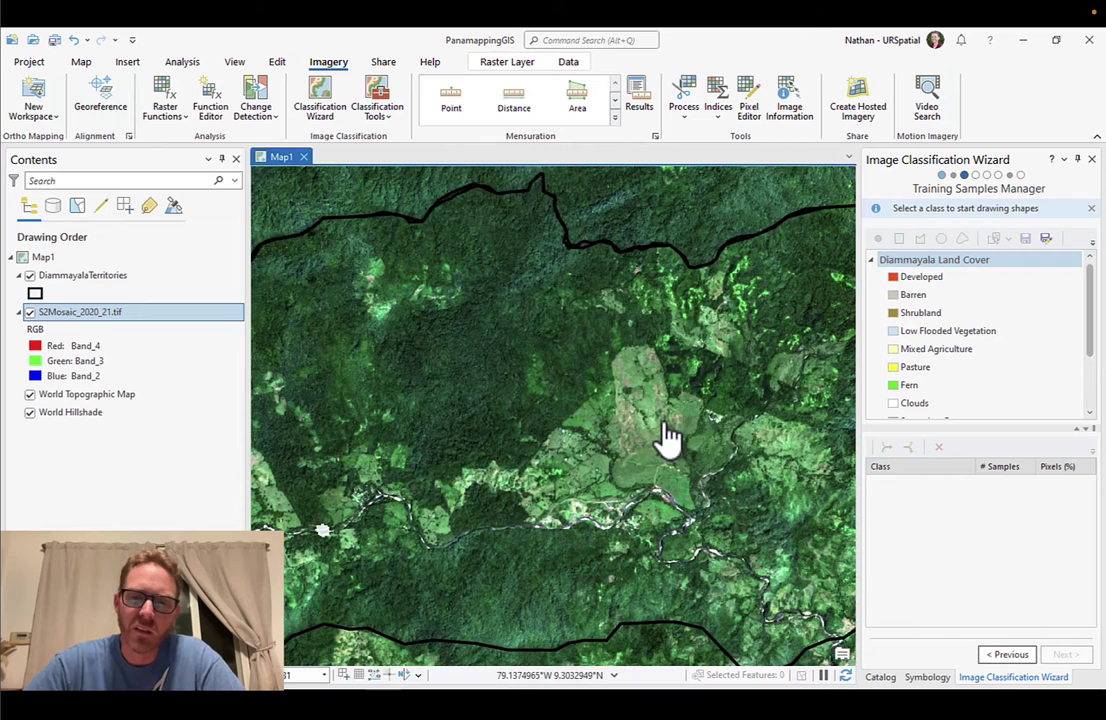
left_click_drag(668, 437, 596, 428)
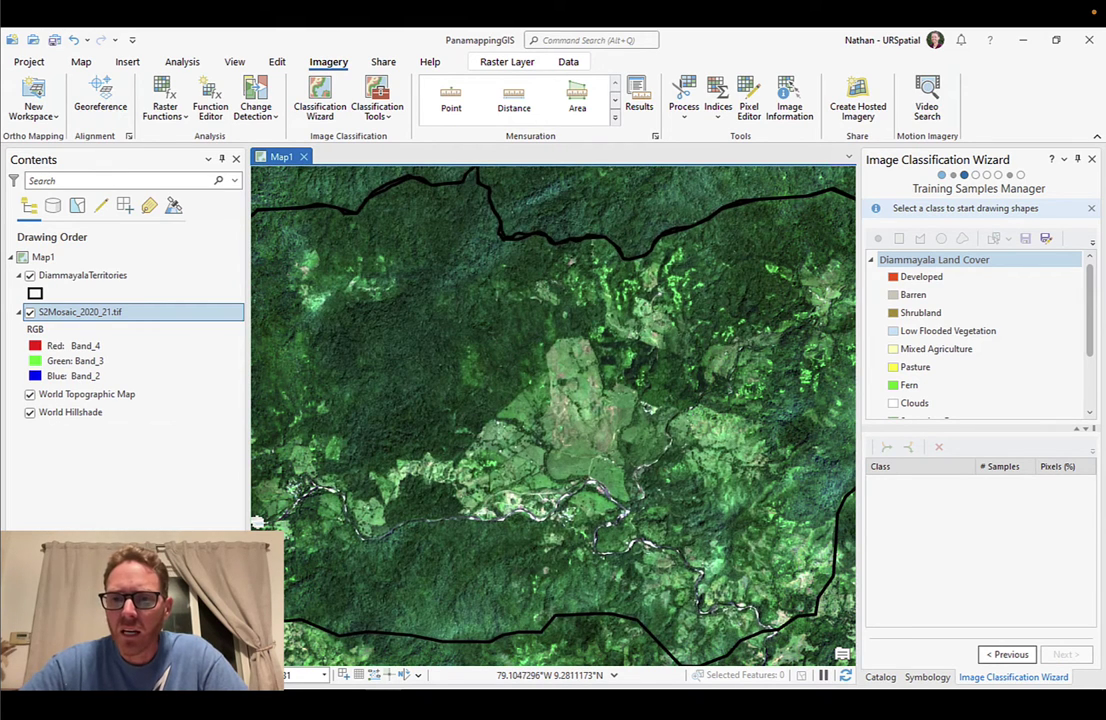
left_click(914, 296)
left_click(914, 297, "ctrl")
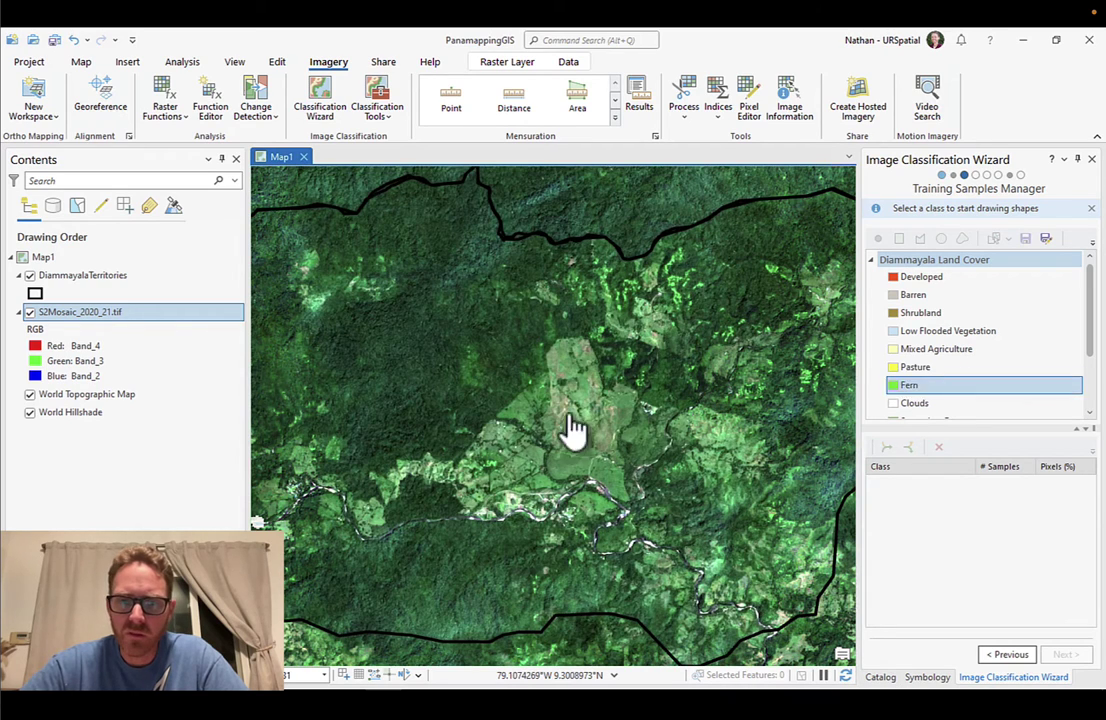
scroll(578, 440, "up", 3)
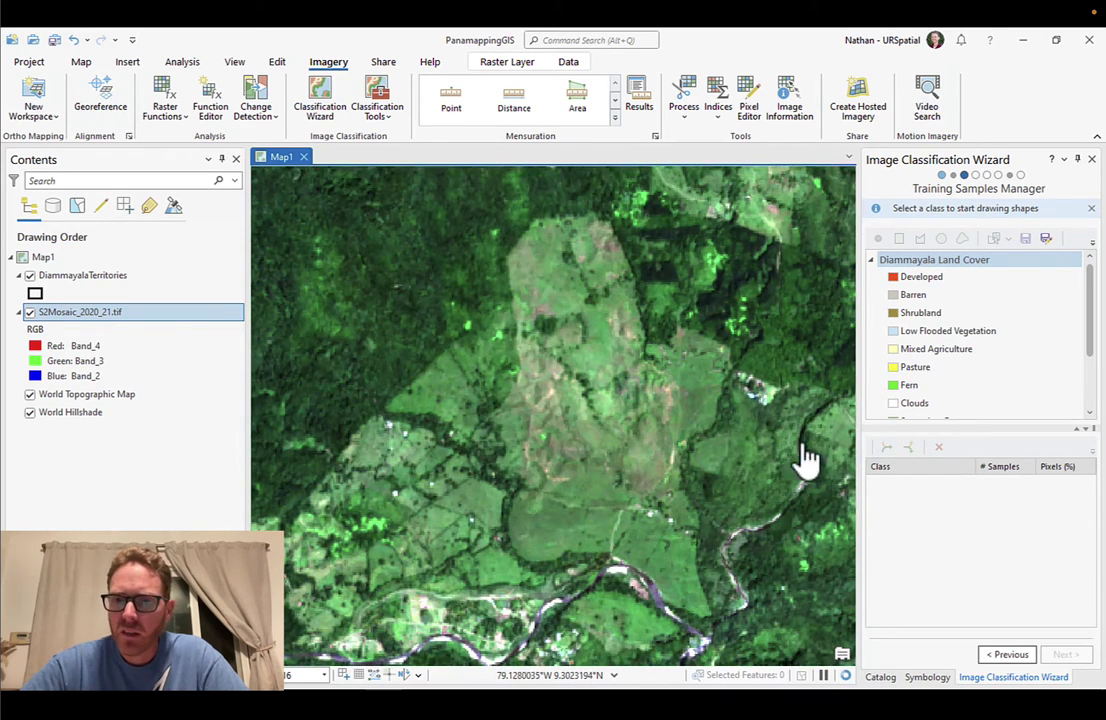
left_click(928, 349)
scroll(945, 358, "down", 1)
left_click(949, 352)
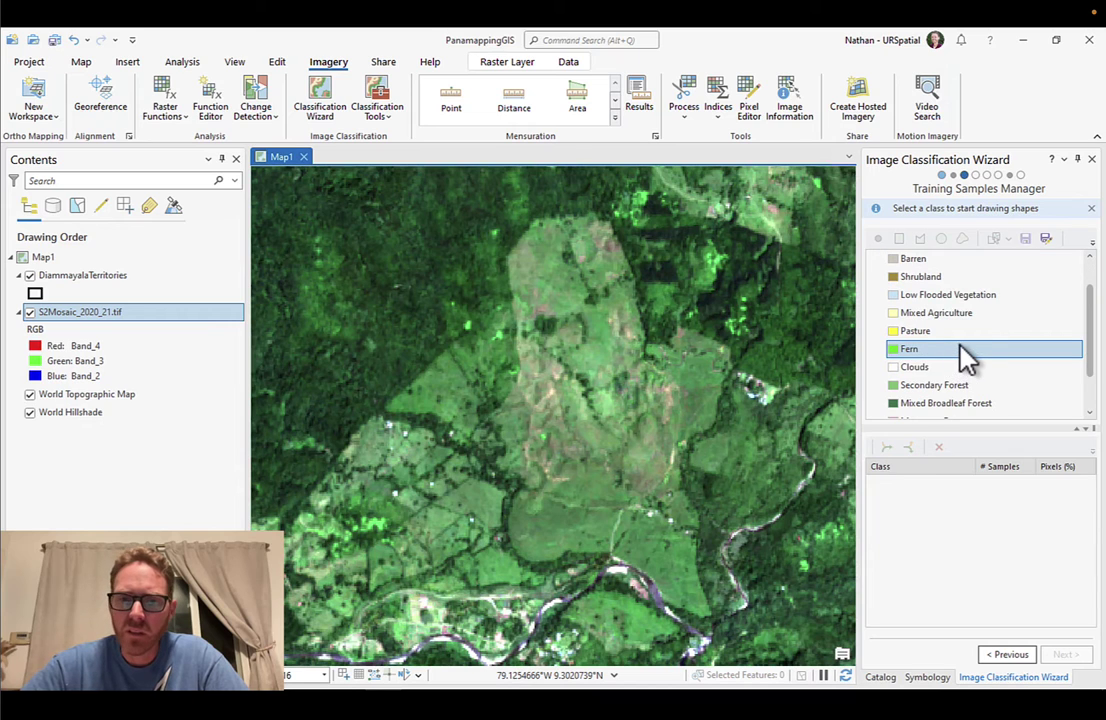
scroll(950, 345, "down", 1)
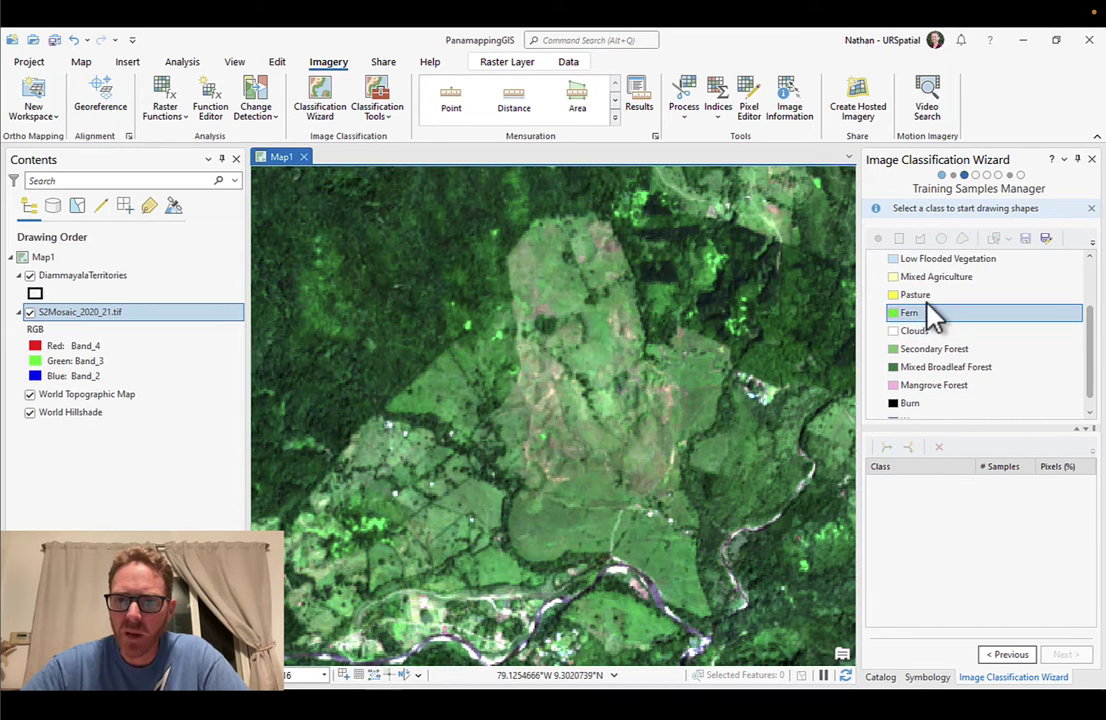
- Draw five freehand Pasture training samples: three in the large clearing north of the river, one in the field just below, one small one farther west
left_click(925, 296)
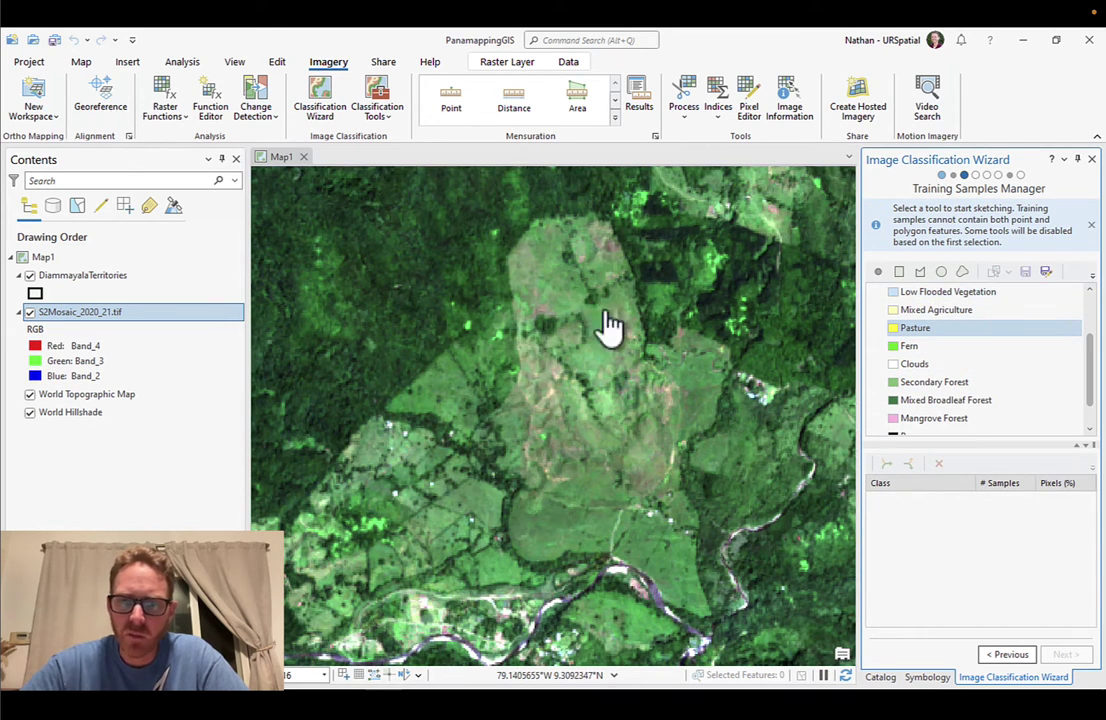
scroll(588, 412, "down", 4)
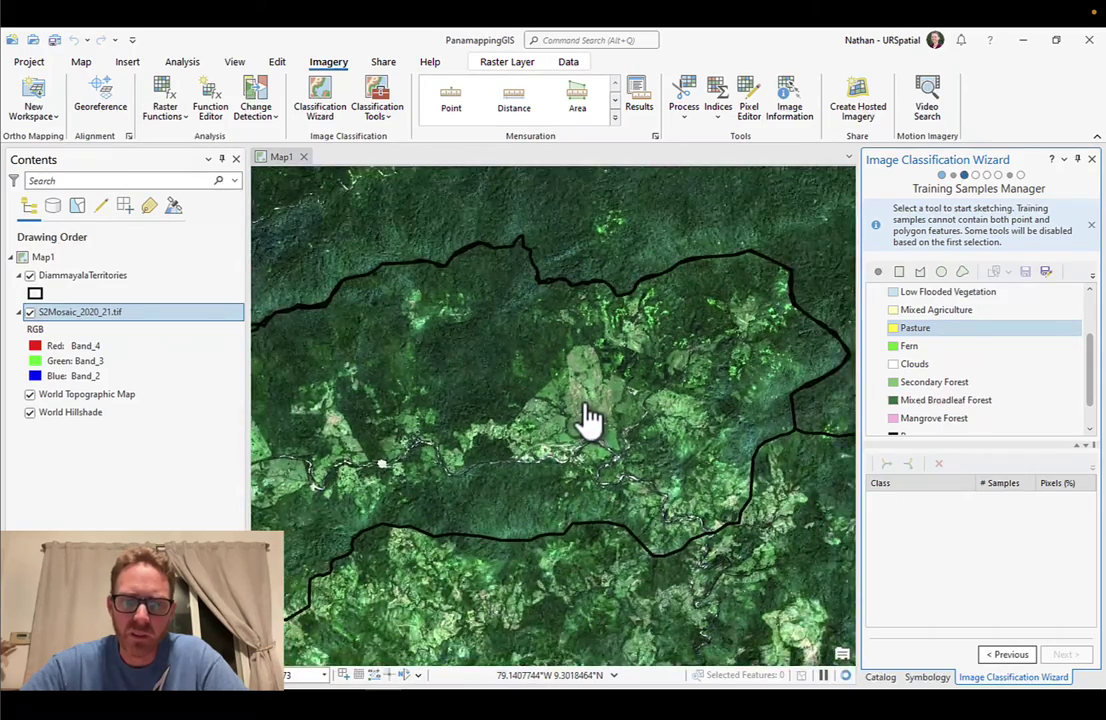
scroll(590, 418, "down", 2)
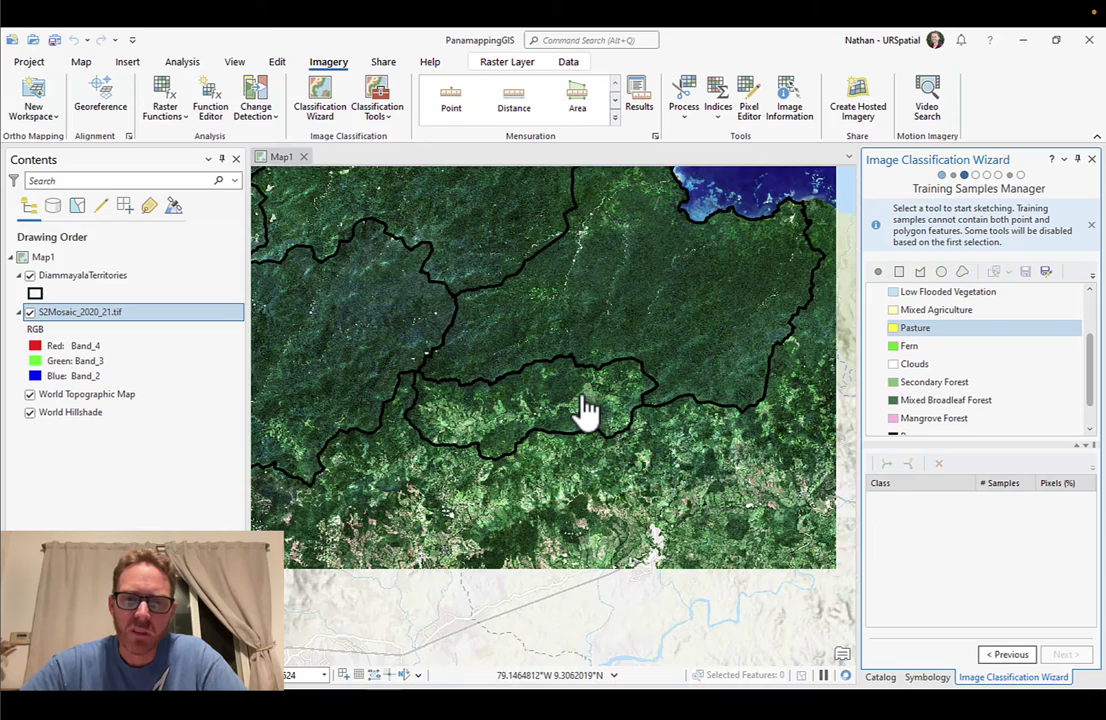
scroll(588, 410, "up", 4)
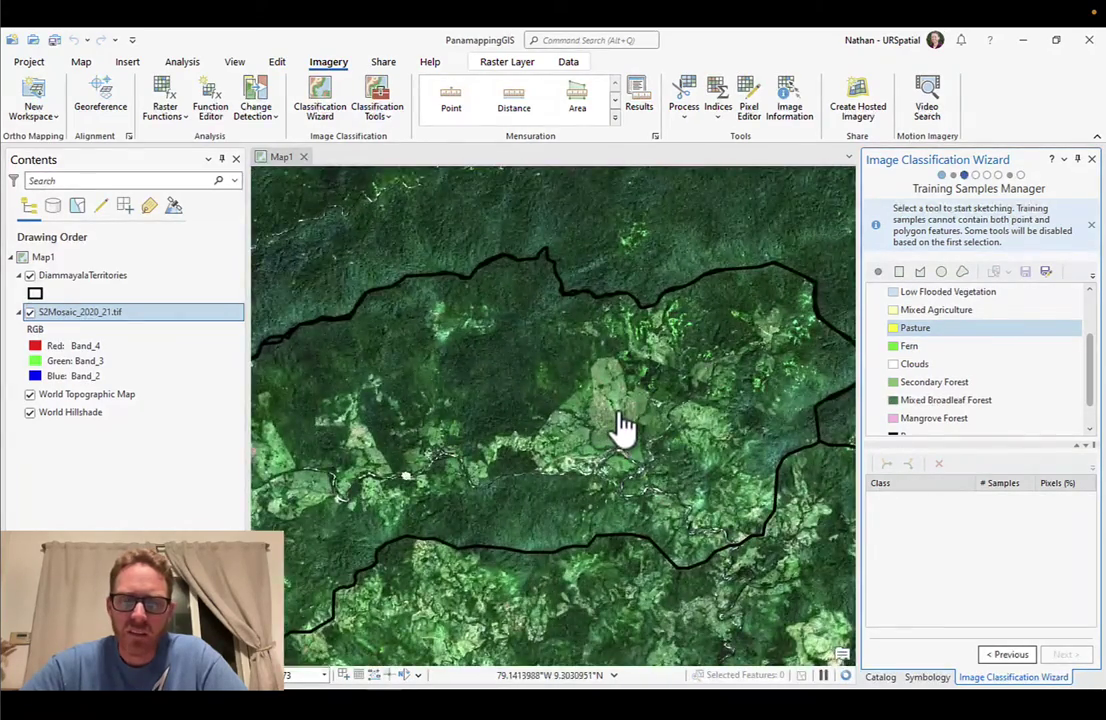
scroll(620, 425, "up", 2)
left_click_drag(667, 452, 583, 421)
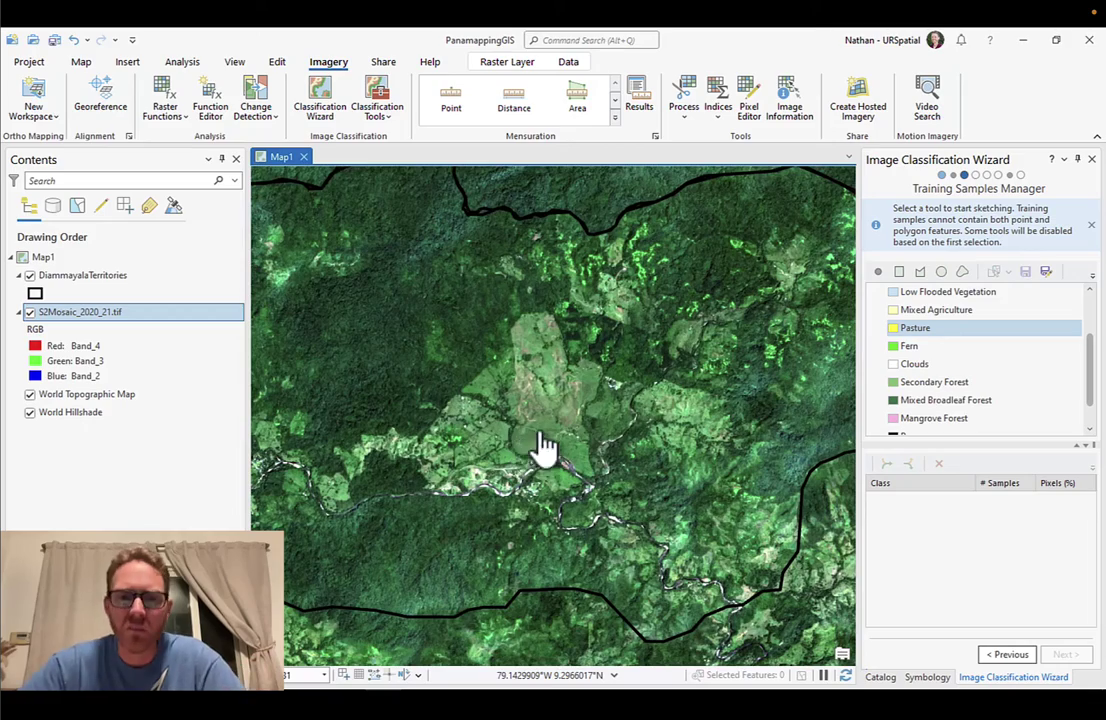
scroll(540, 425, "up", 2)
scroll(540, 425, "up", 2)
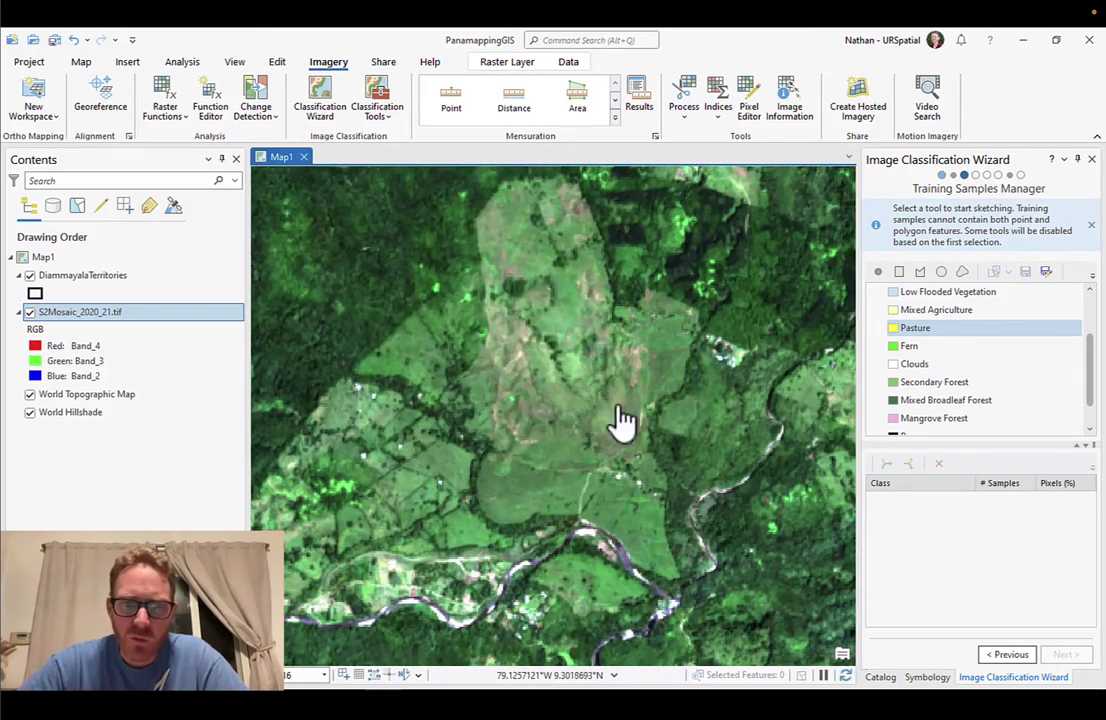
left_click(919, 331)
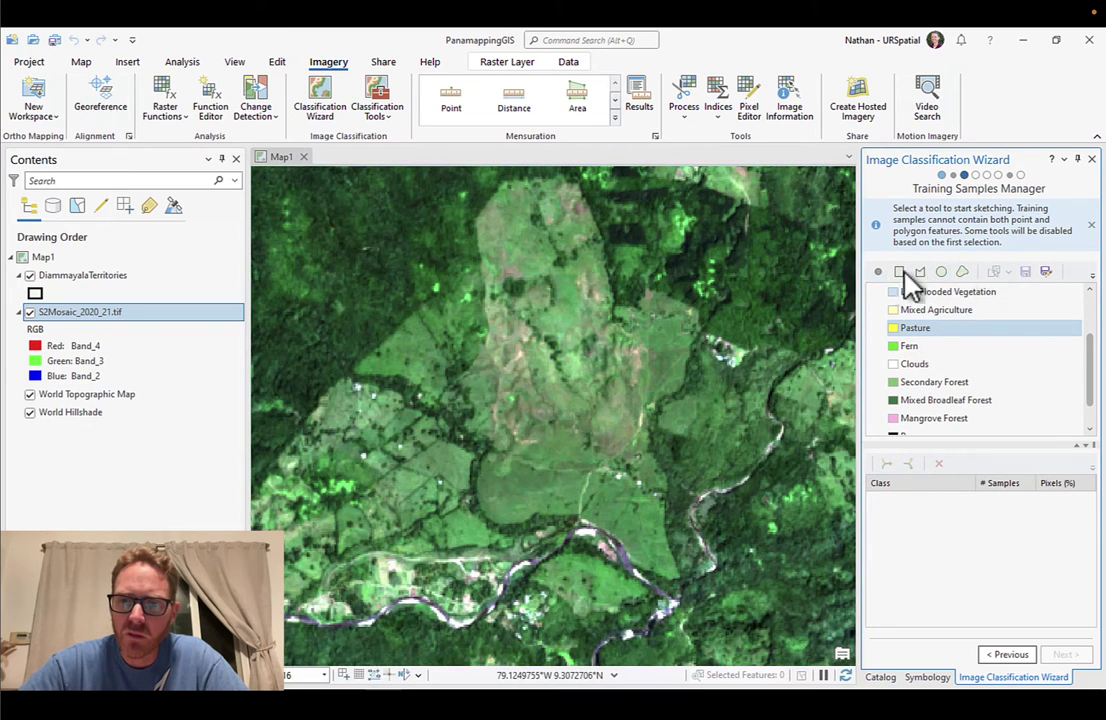
left_click(964, 274)
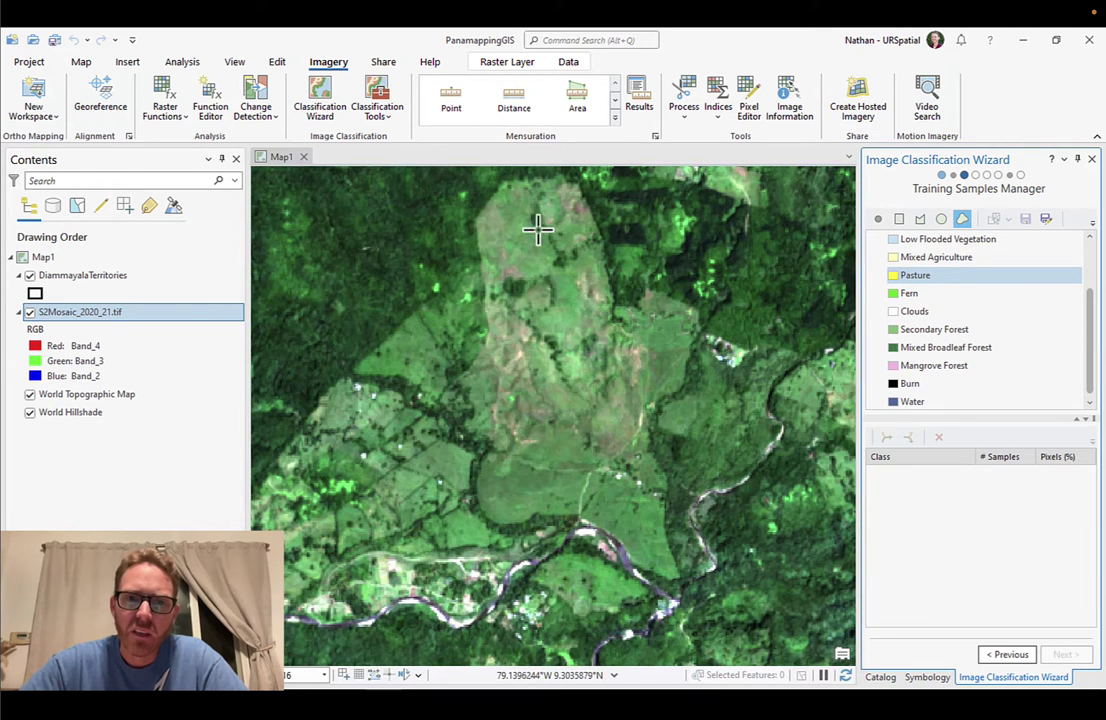
mouse_move(521, 222)
left_mouse_down()
mouse_move(502, 252)
mouse_move(523, 256)
mouse_move(536, 242)
mouse_move(530, 228)
left_mouse_up()
mouse_move(545, 435)
left_mouse_down()
mouse_move(570, 465)
mouse_move(579, 448)
mouse_move(548, 434)
left_mouse_up()
mouse_move(645, 363)
left_mouse_down()
mouse_move(680, 365)
mouse_move(650, 345)
left_mouse_up()
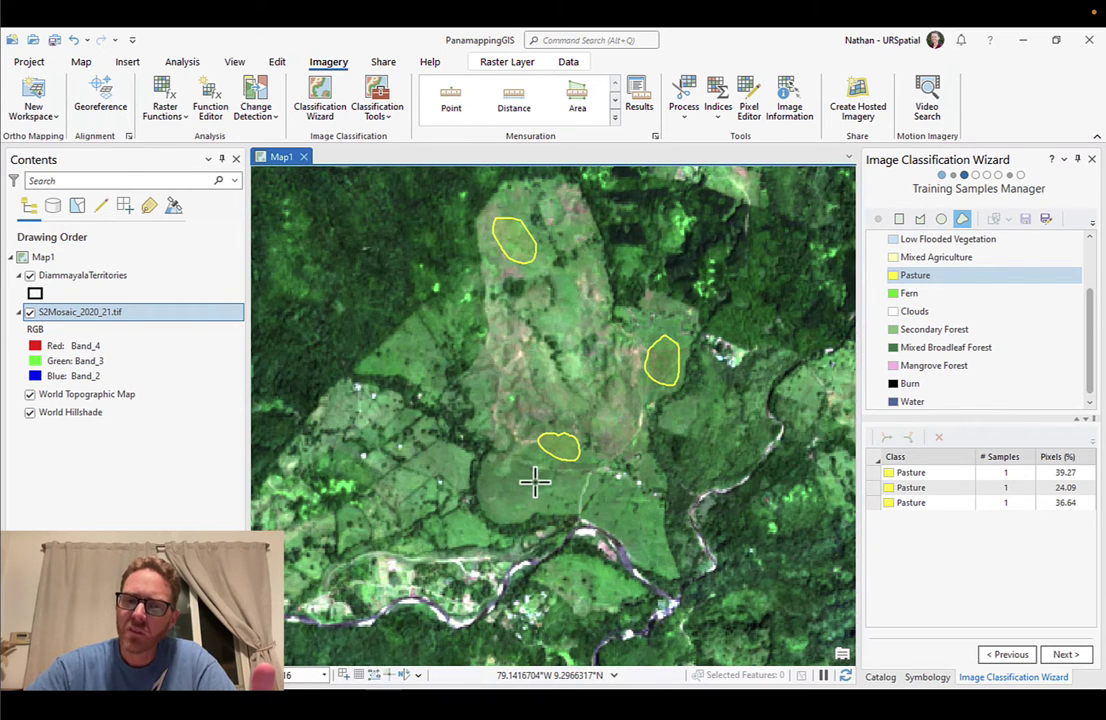
mouse_move(533, 478)
left_mouse_down()
mouse_move(528, 469)
mouse_move(509, 496)
mouse_move(553, 502)
mouse_move(523, 488)
left_mouse_up()
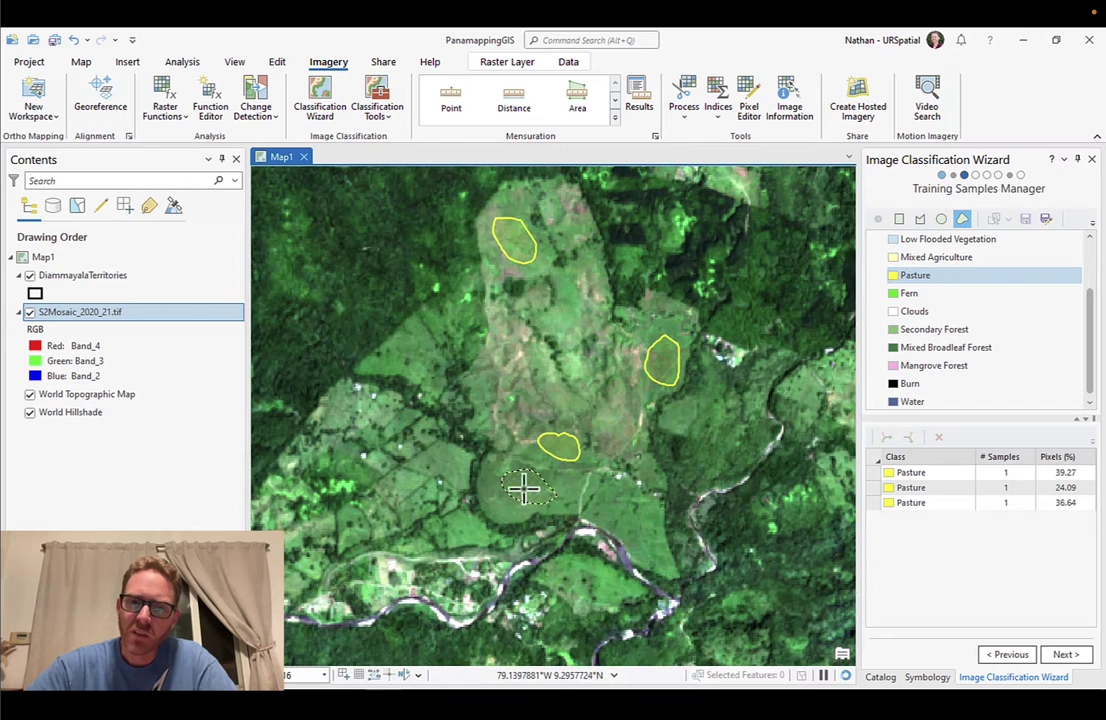
mouse_move(448, 470)
left_mouse_down()
mouse_move(457, 476)
mouse_move(443, 457)
left_mouse_up()
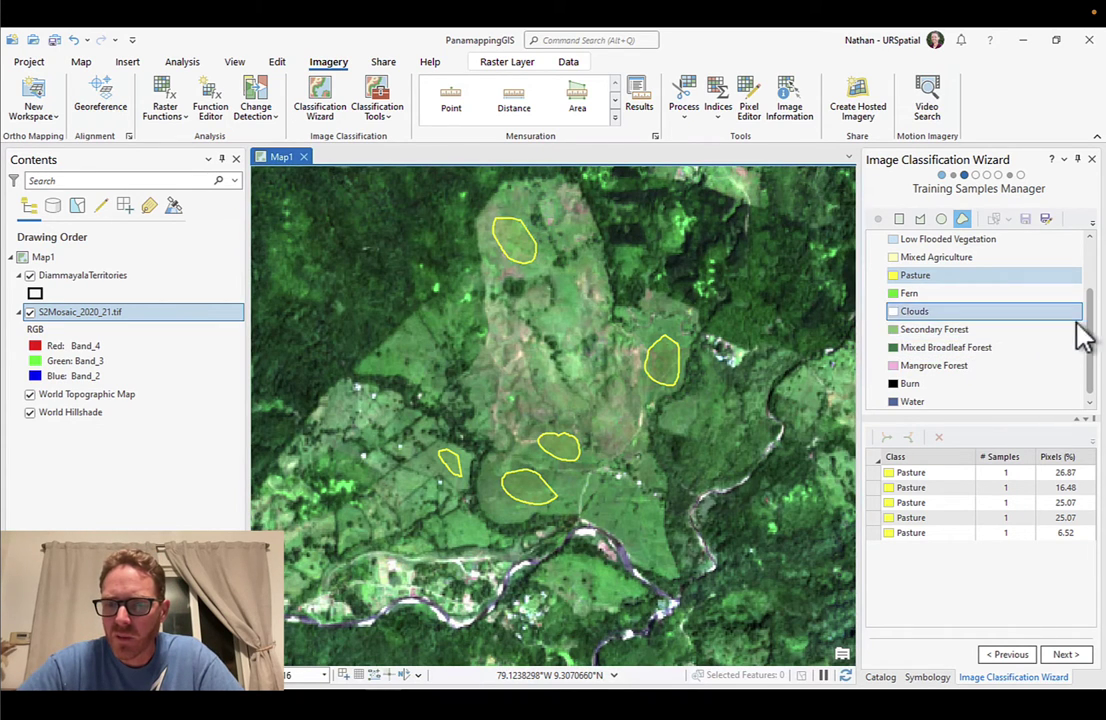
- Draw two freehand Shrubland training samples, one in the green patch west of the large clearing and a small one to its east
left_click_drag(1094, 330, 1092, 300)
left_click(940, 278)
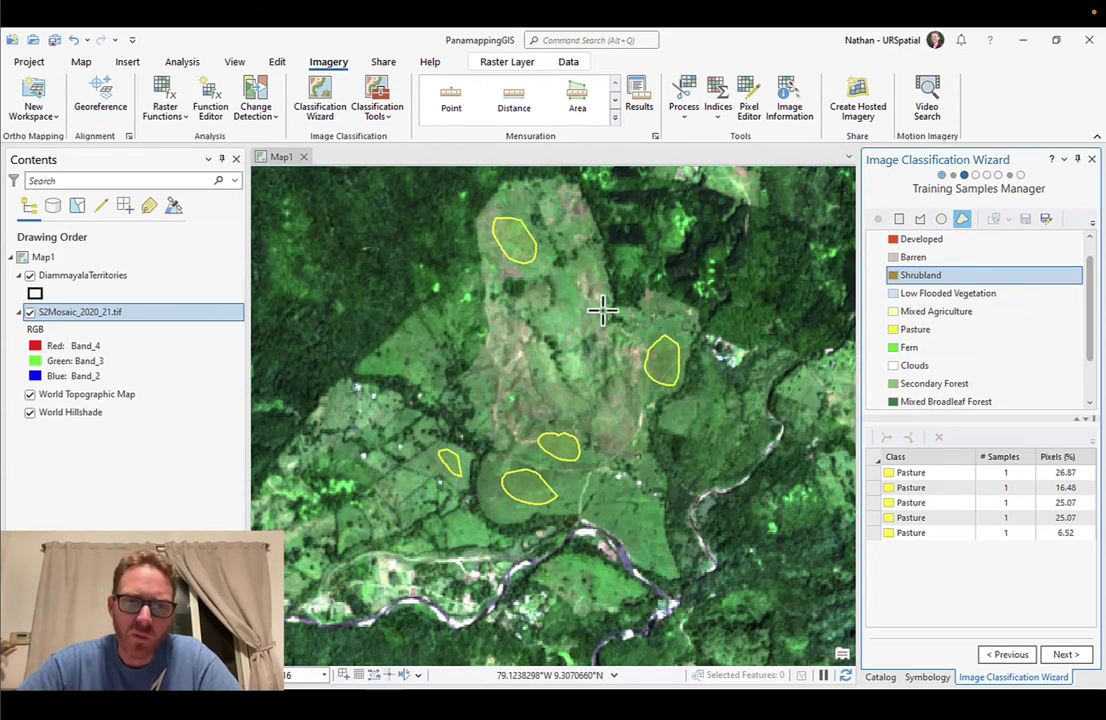
mouse_move(412, 321)
left_mouse_down()
mouse_move(396, 352)
mouse_move(420, 363)
mouse_move(425, 340)
left_mouse_up()
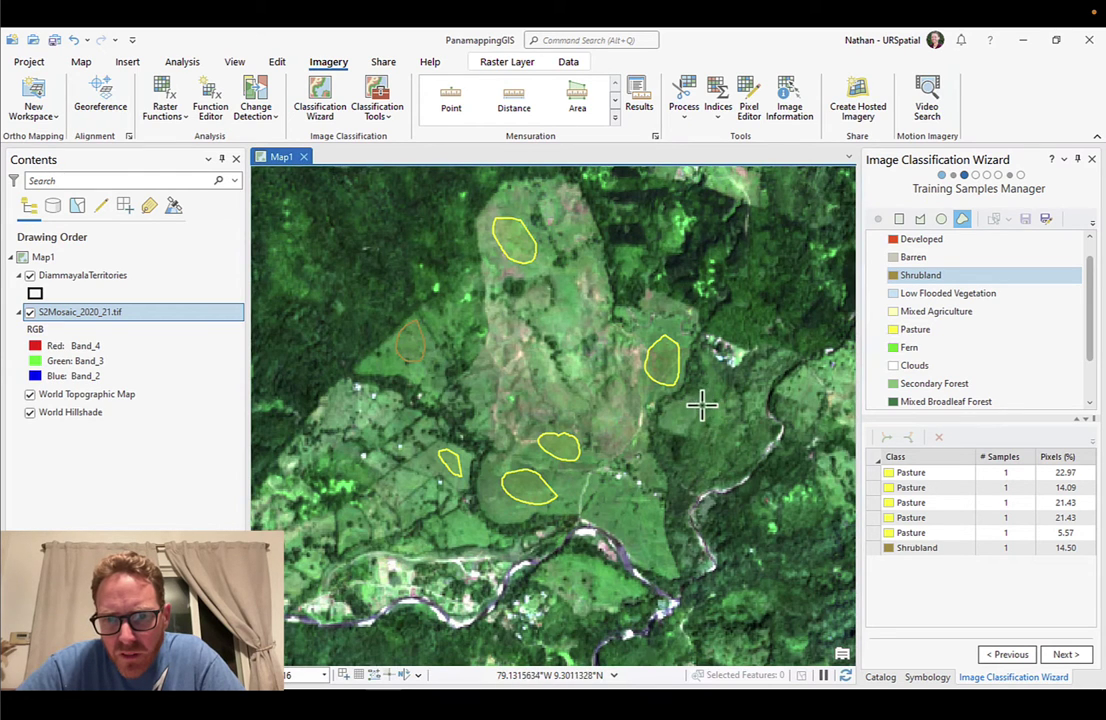
left_click_drag(713, 416, 712, 410)
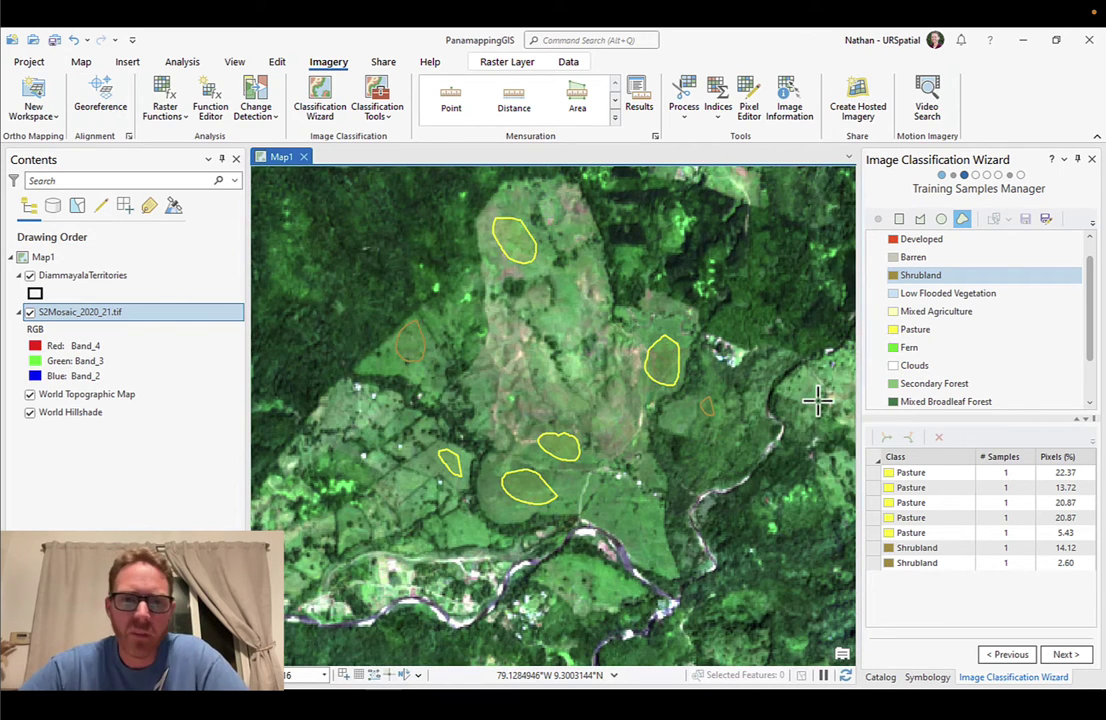
- Draw three small freehand Fern training samples on the brightest green pixels of the patch northeast of the large clearing
left_click(915, 349)
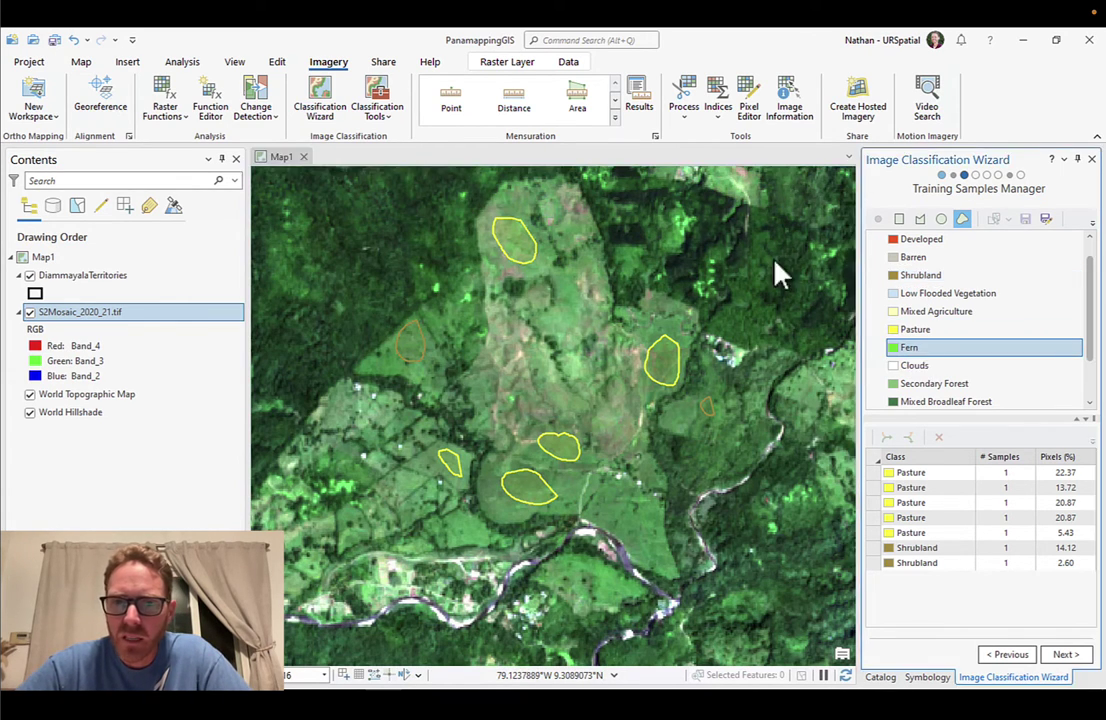
scroll(683, 220, "up", 3)
scroll(688, 225, "up", 2)
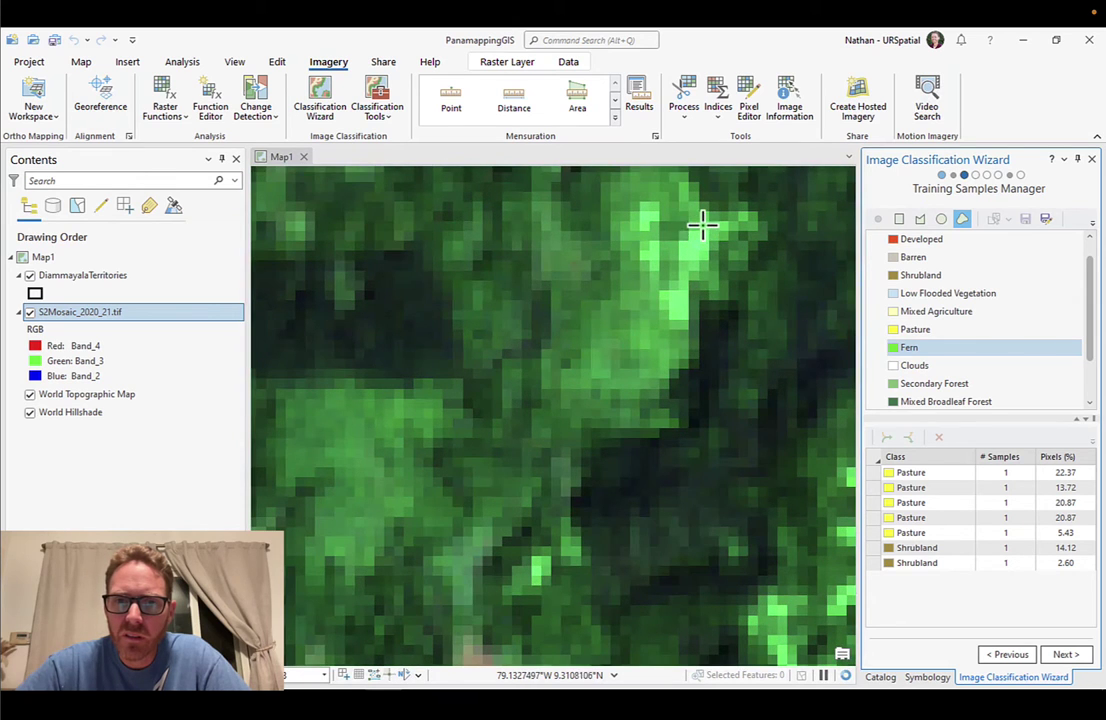
mouse_move(703, 224)
left_mouse_down()
mouse_move(684, 247)
mouse_move(696, 254)
mouse_move(721, 237)
mouse_move(705, 244)
left_mouse_up()
left_click_drag(692, 313, 690, 311)
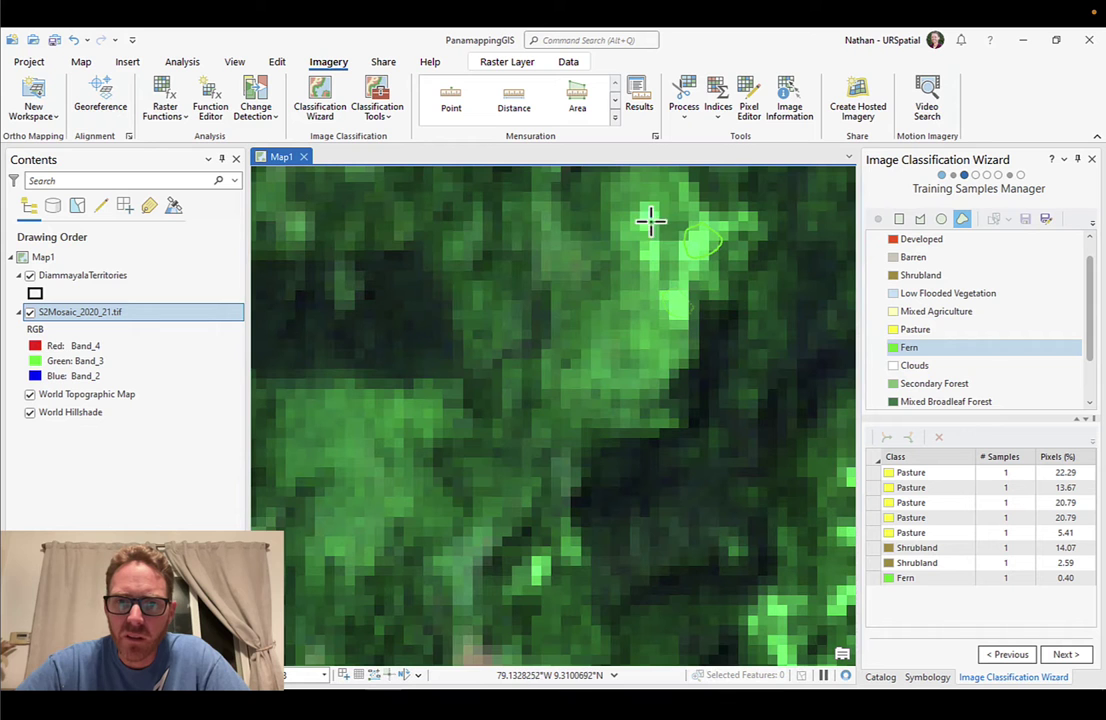
left_click_drag(660, 220, 654, 247)
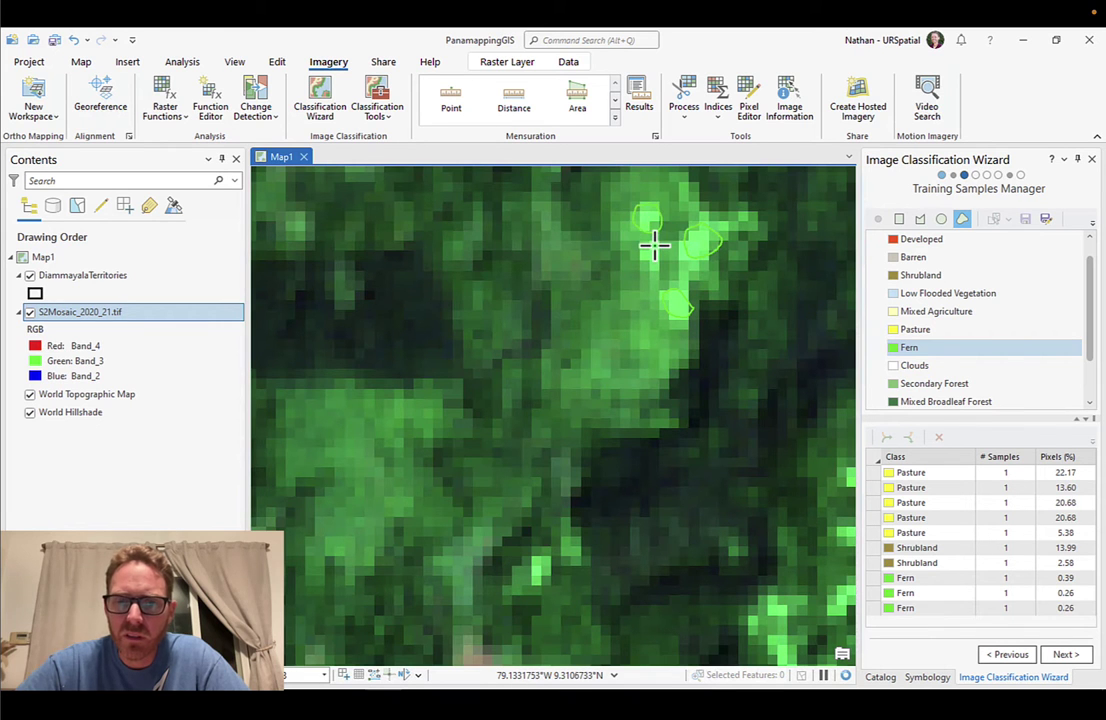
- Draw three freehand Water training samples along the dark stretches of the river south of the large clearing
scroll(657, 247, "down", 3)
scroll(595, 378, "down", 2)
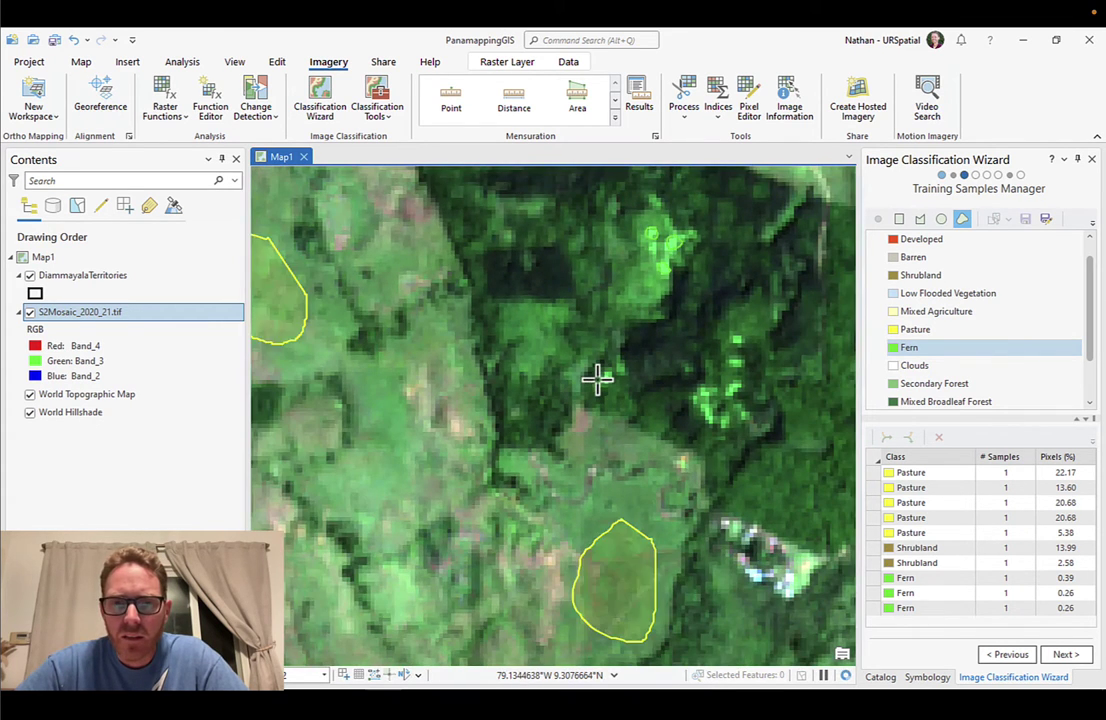
scroll(559, 380, "down", 2)
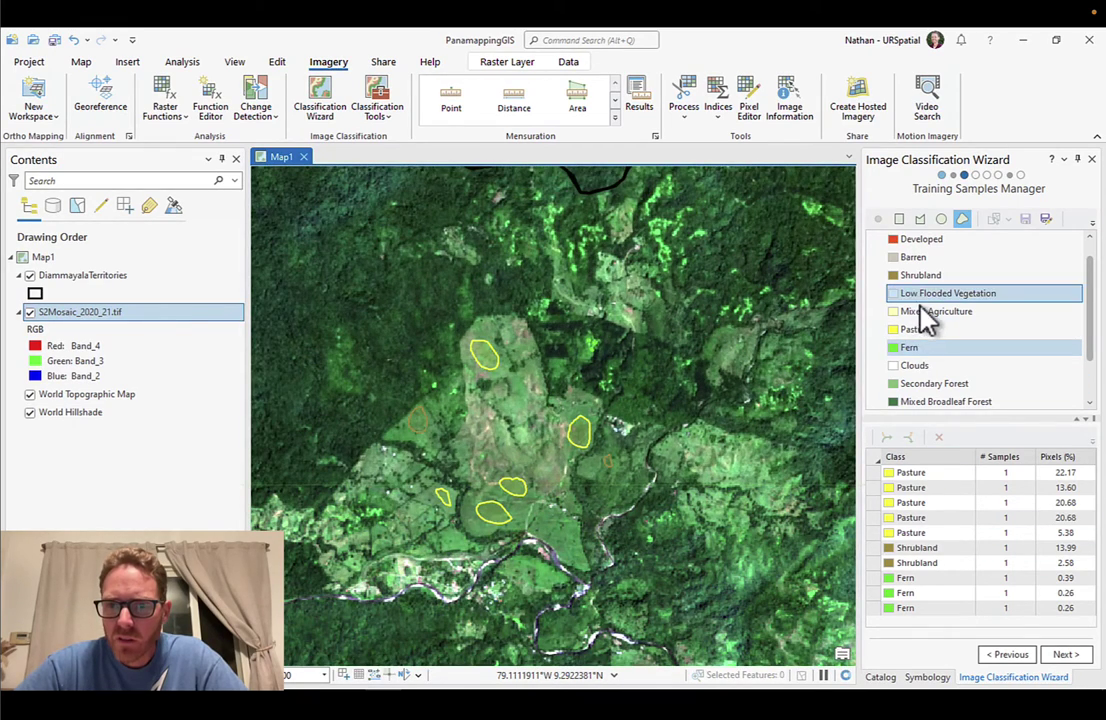
scroll(924, 300, "up", 1)
left_click(915, 276)
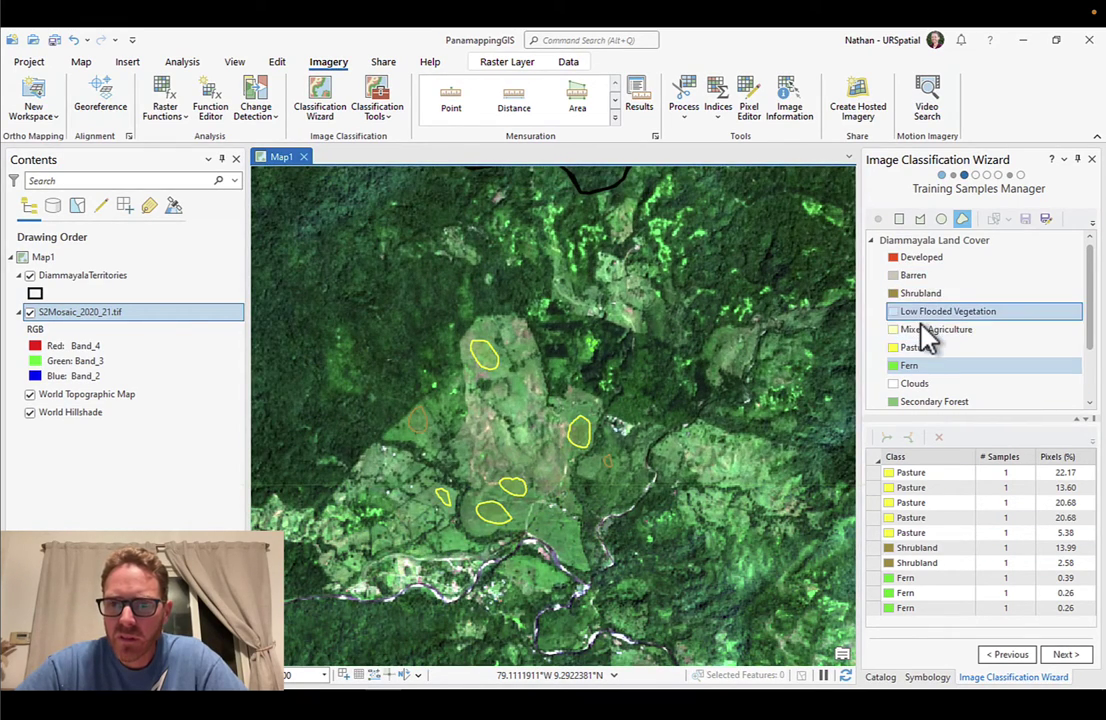
scroll(920, 345, "down", 2)
left_click(912, 400)
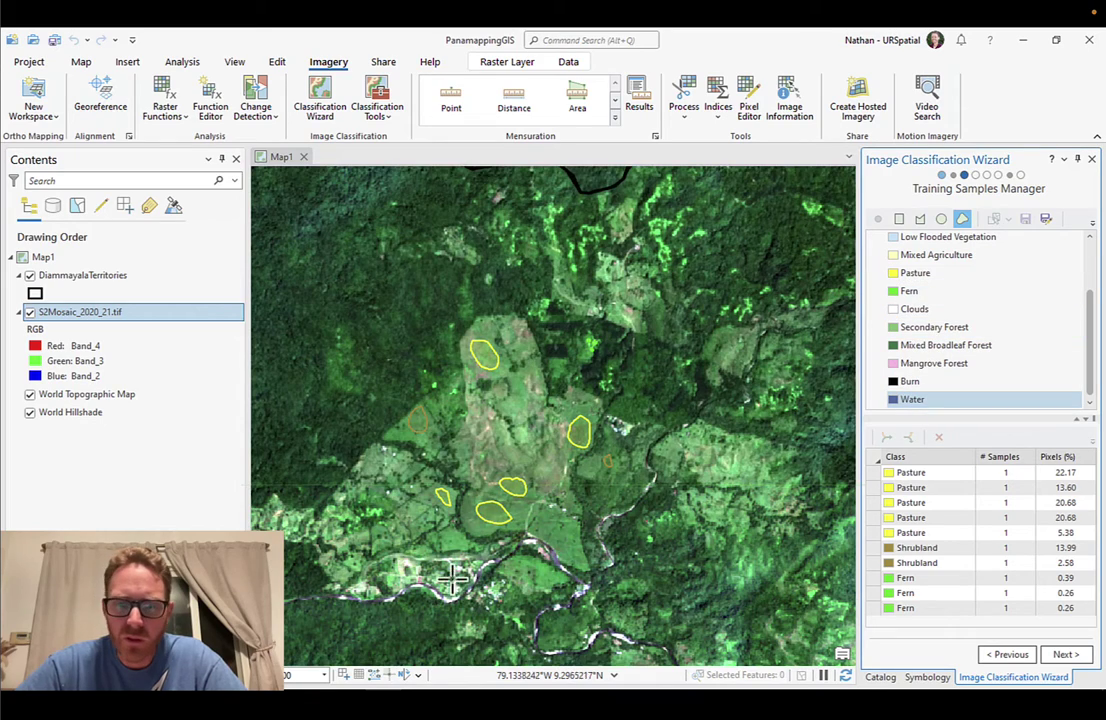
scroll(450, 592, "up", 5)
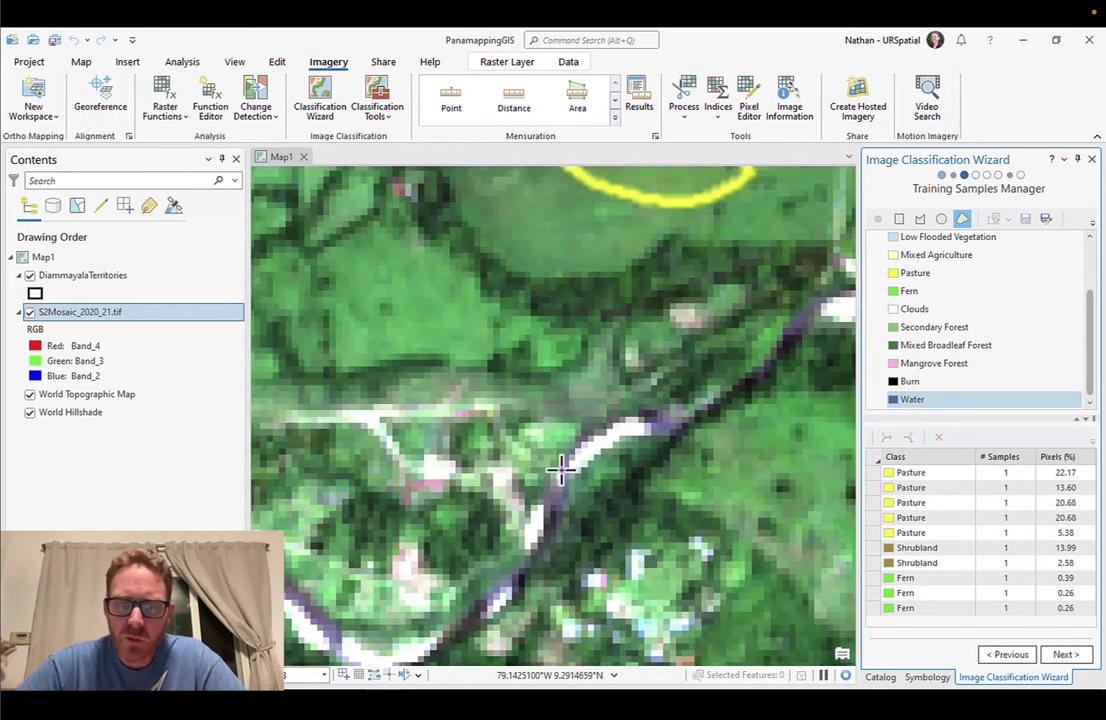
mouse_move(560, 468)
left_mouse_down()
mouse_move(549, 525)
mouse_move(563, 520)
mouse_move(568, 462)
left_mouse_up()
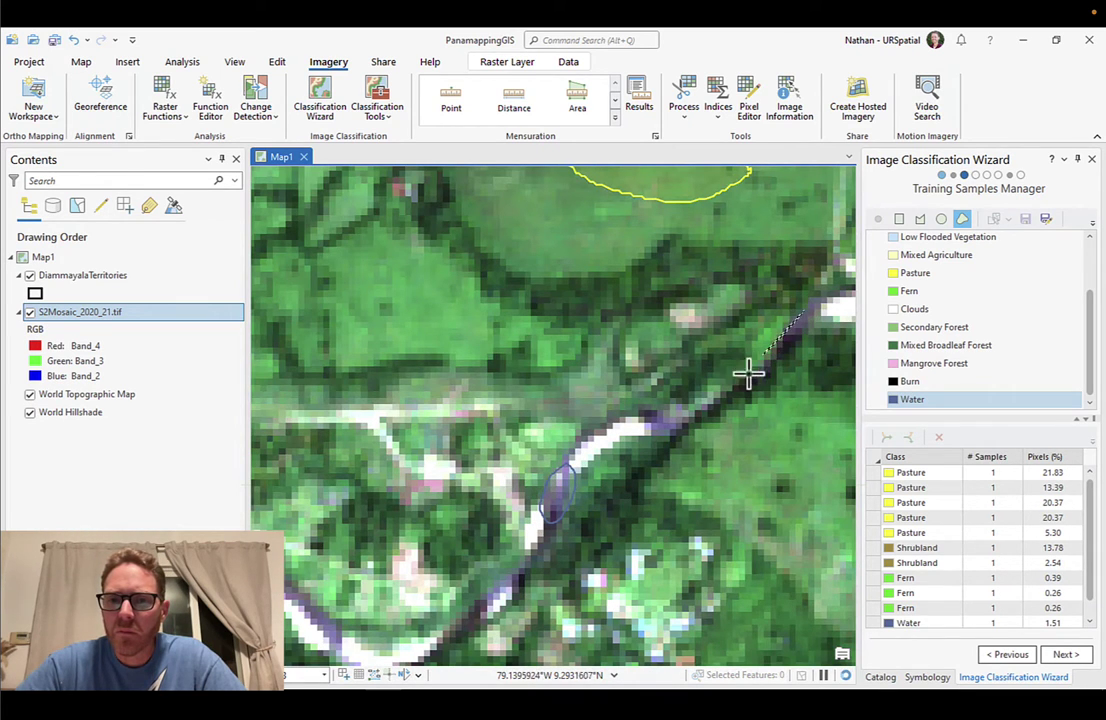
mouse_move(753, 387)
left_mouse_down()
mouse_move(783, 372)
mouse_move(820, 308)
left_mouse_up()
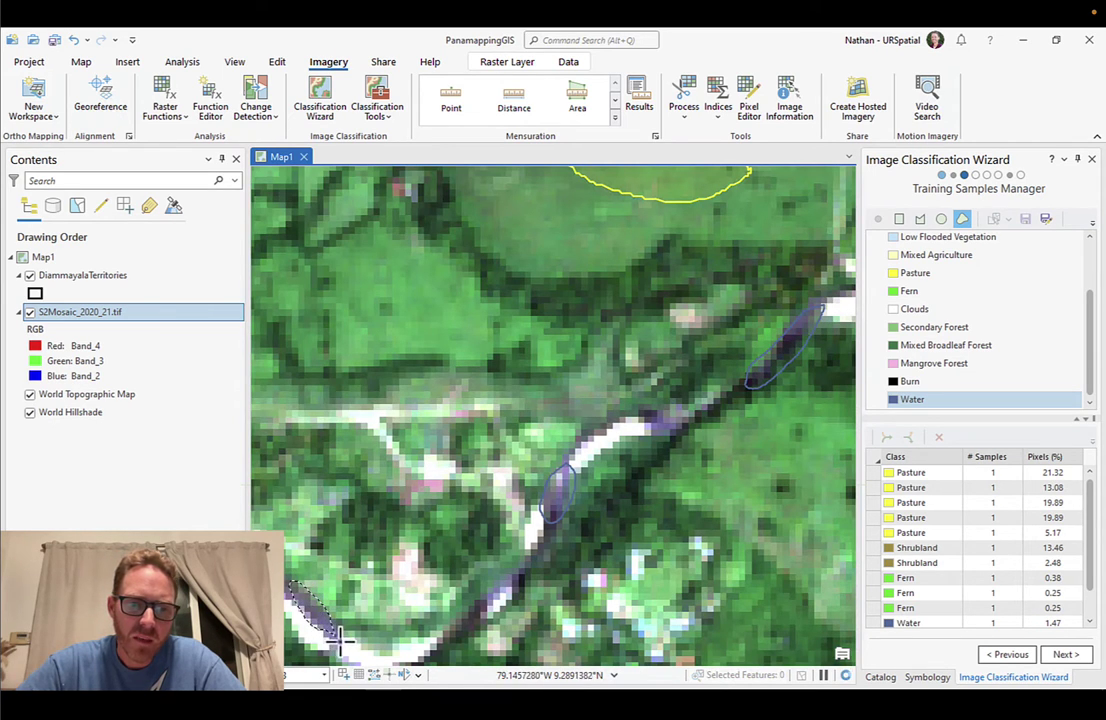
left_click_drag(340, 636, 342, 632)
- Examine the dark forest west and north of the training samples, up to the territory boundary, for differences in forest cover
scroll(416, 534, "down", 2)
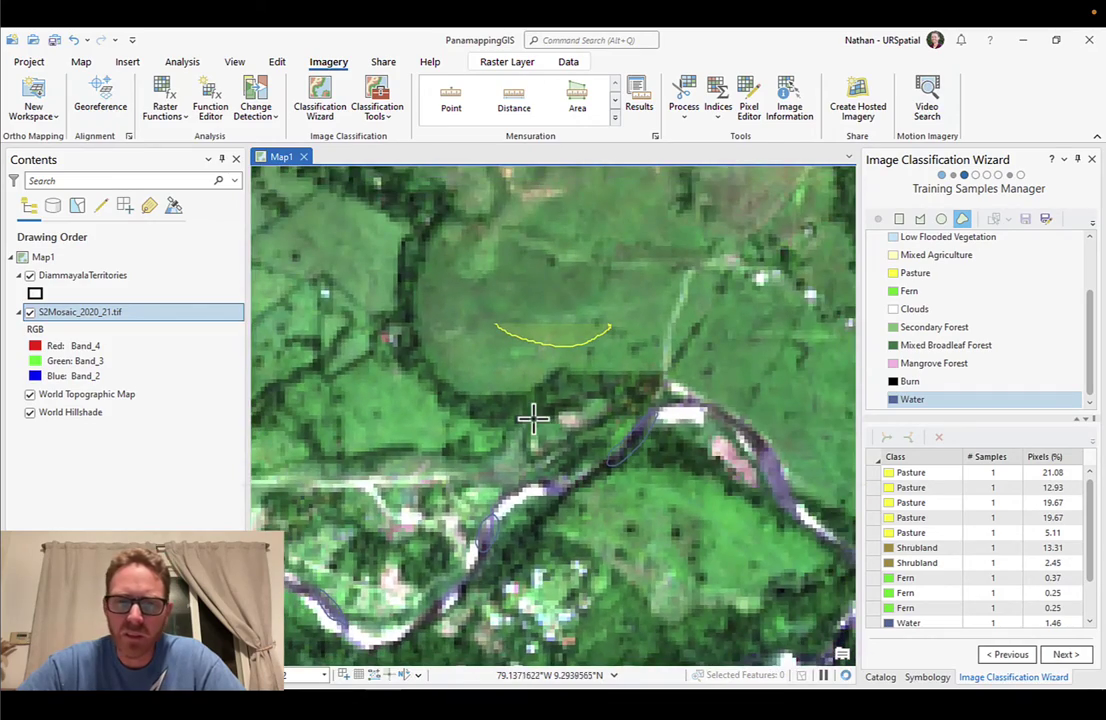
scroll(533, 420, "down", 2)
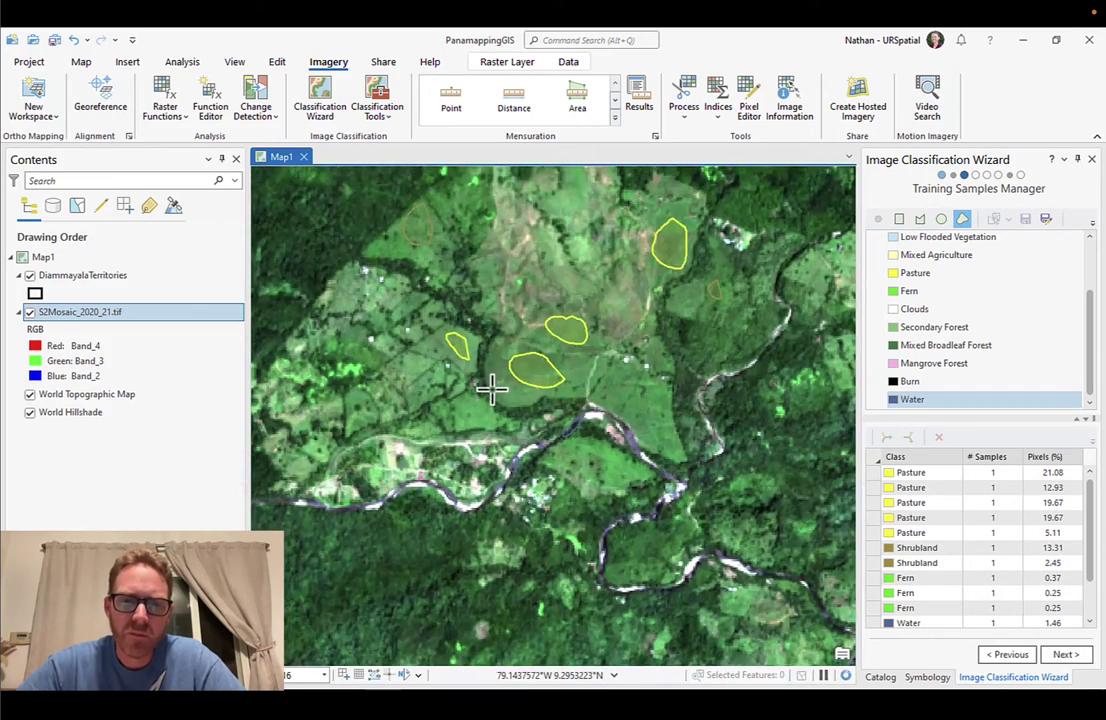
scroll(491, 389, "down", 1)
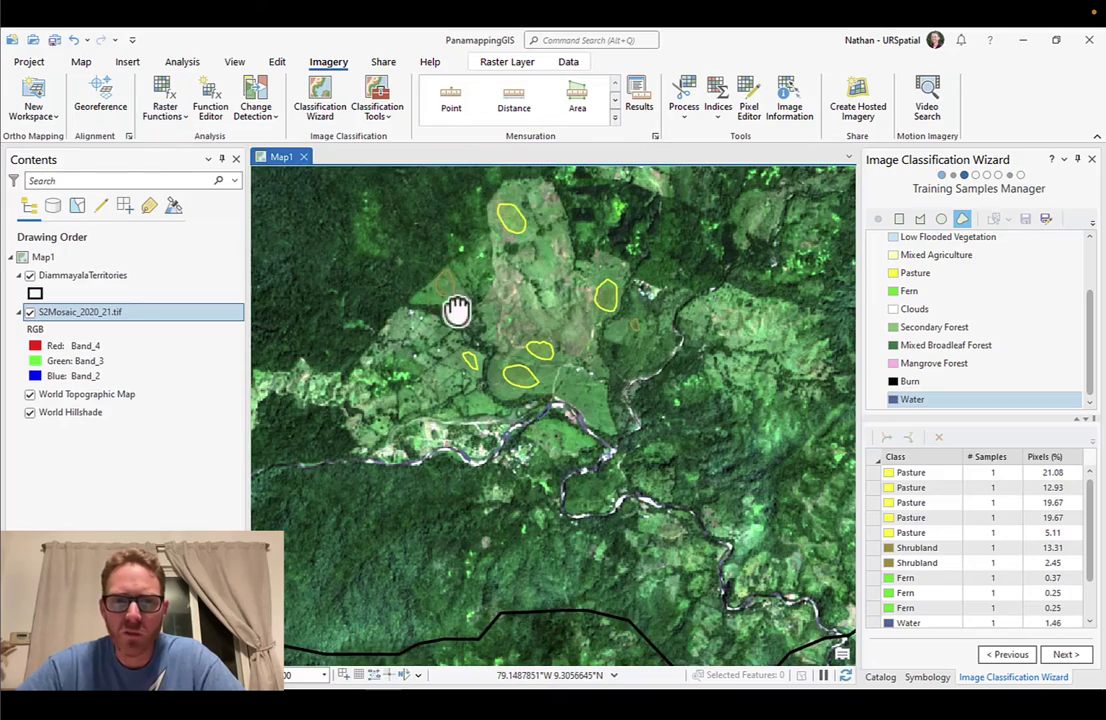
left_click_drag(470, 310, 577, 447)
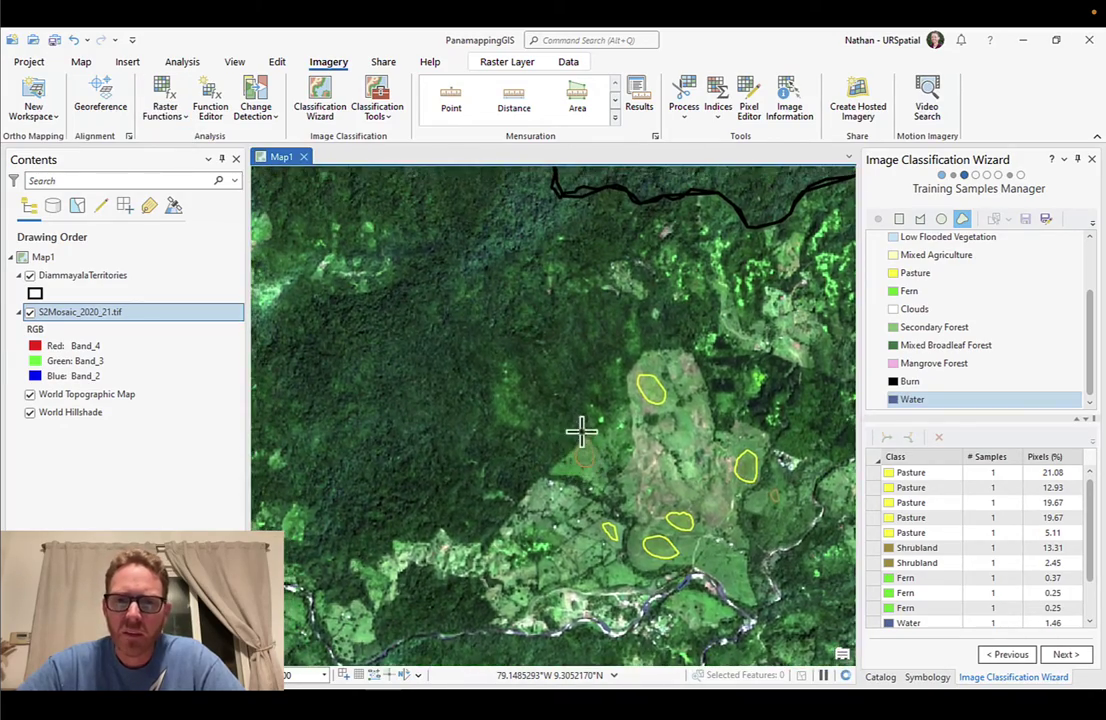
scroll(585, 424, "down", 3)
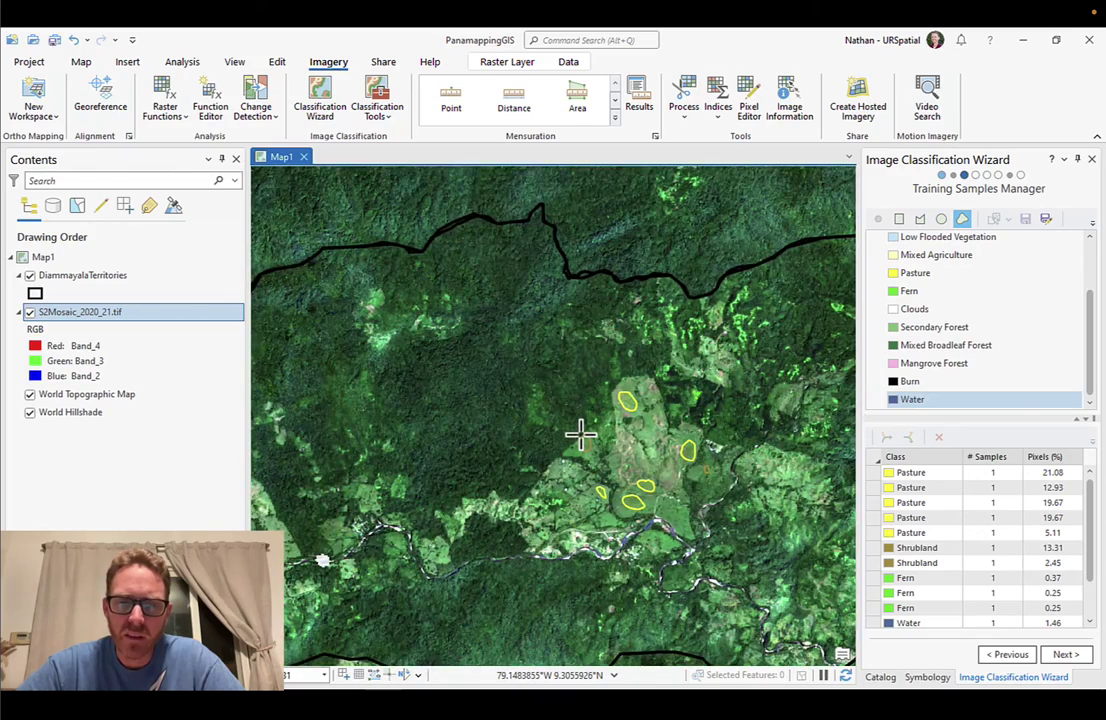
scroll(580, 433, "up", 2)
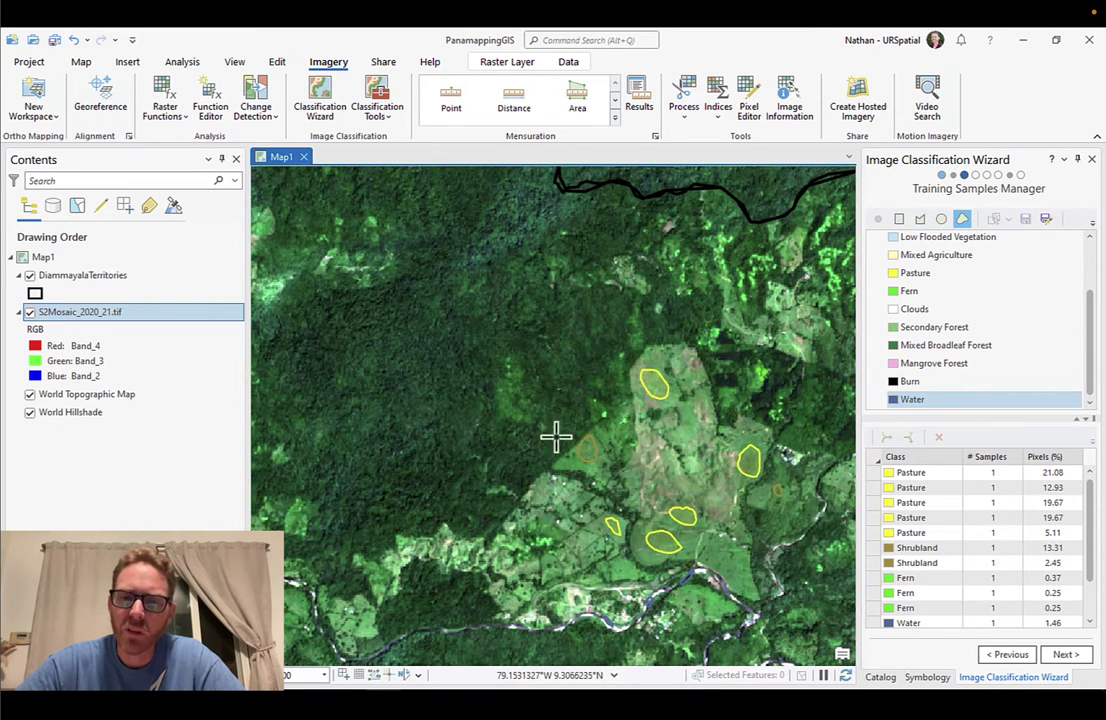
left_click_drag(557, 248, 578, 447)
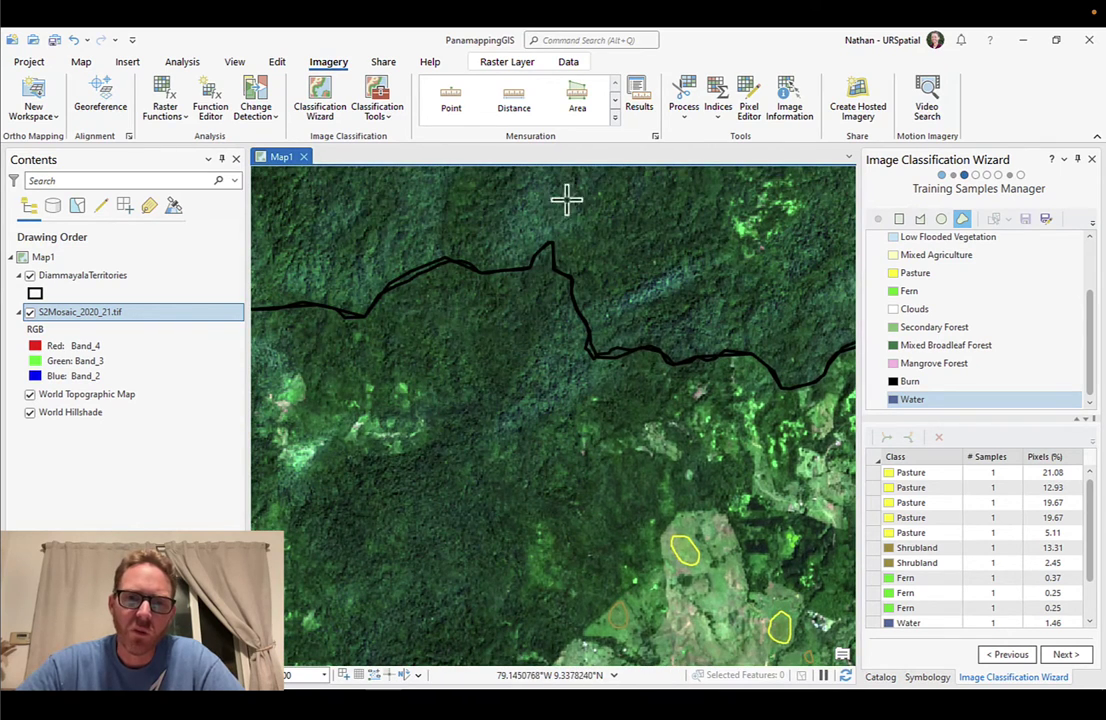
left_click_drag(583, 415, 523, 356)
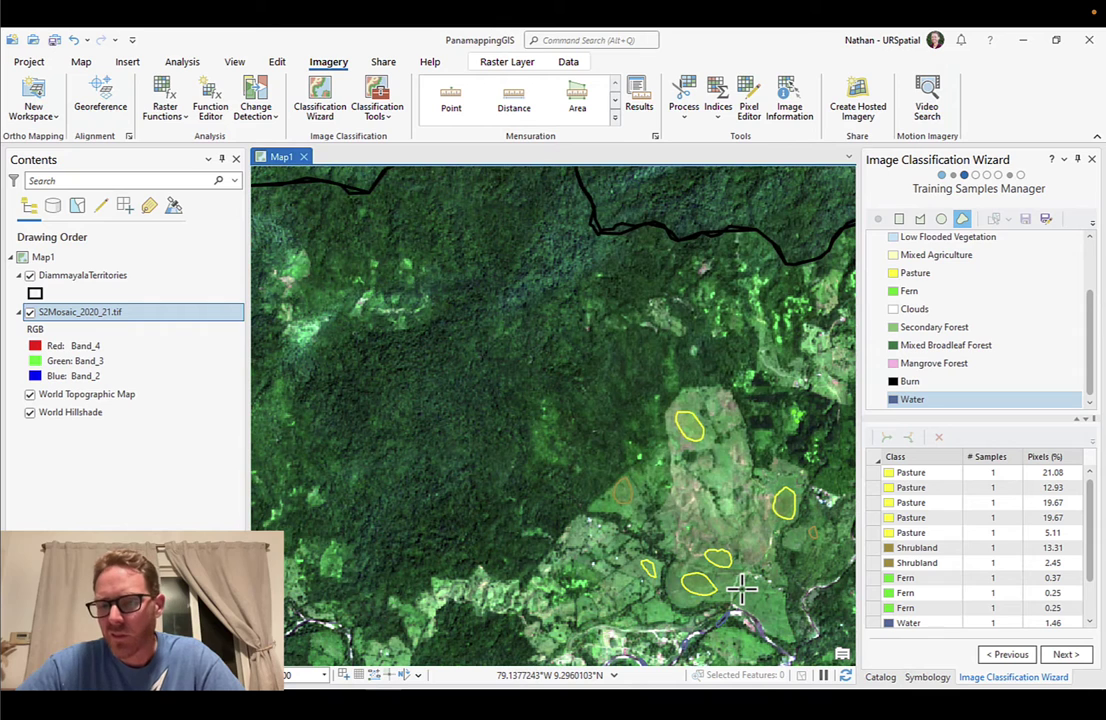
- Look through the Sentinel2 imagery folder in Panamapping - MasterData, including the contents of an S2B_MSIL1C_20200926 scene
left_click(880, 678)
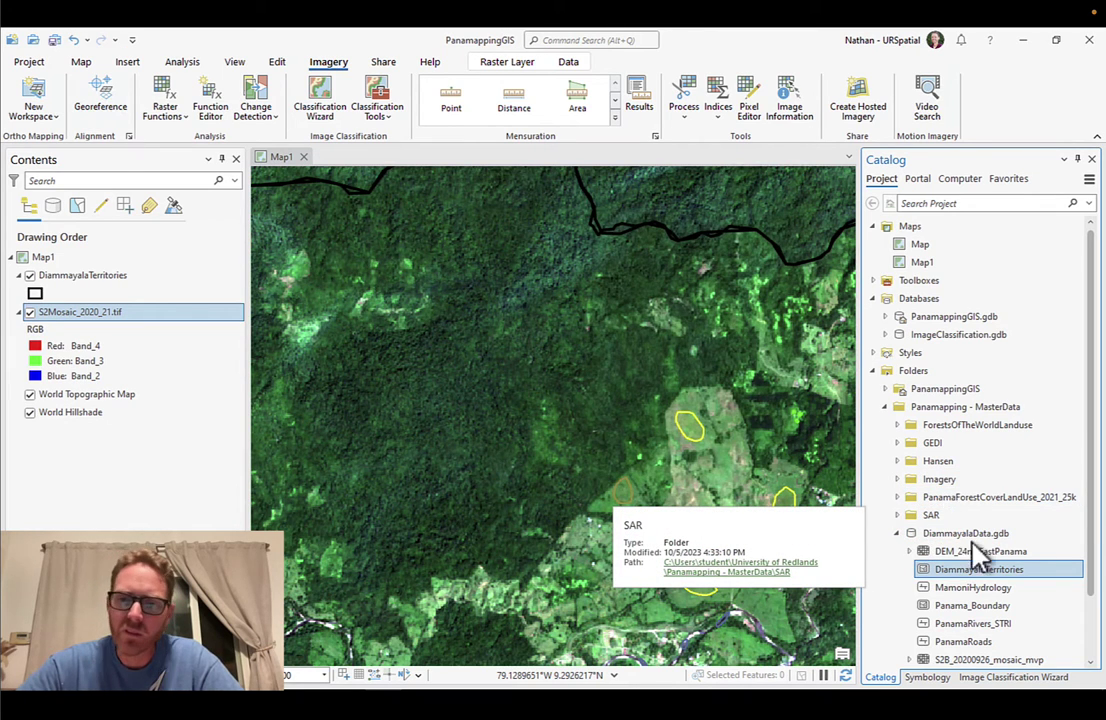
left_click(898, 533)
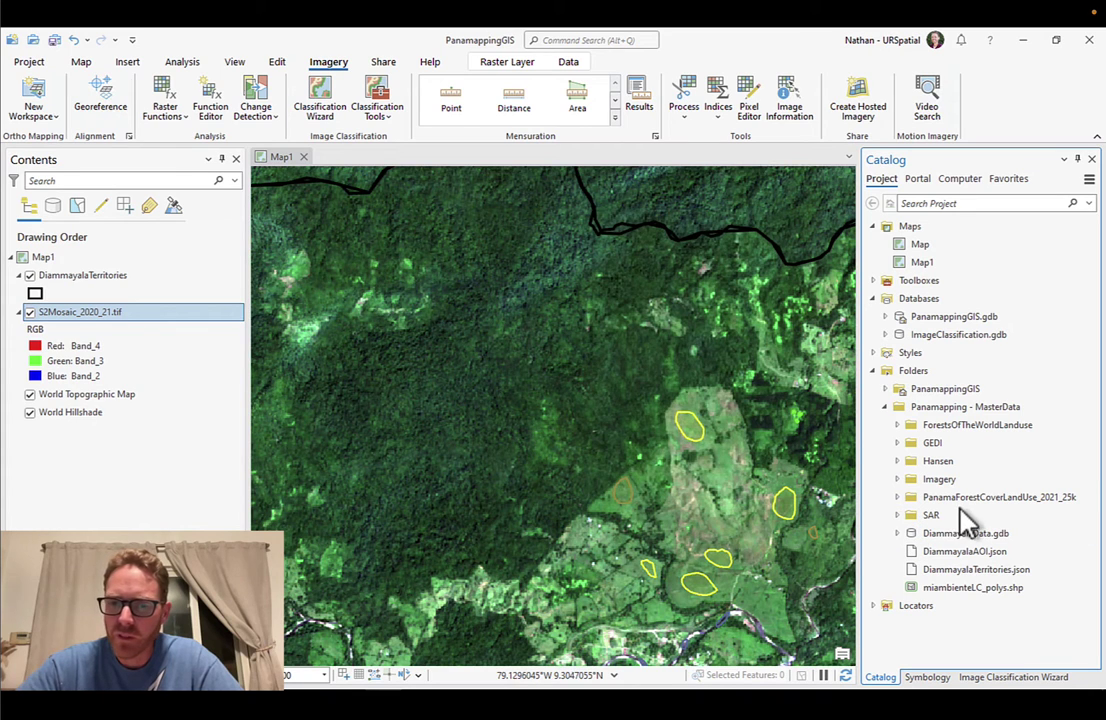
left_click(897, 480)
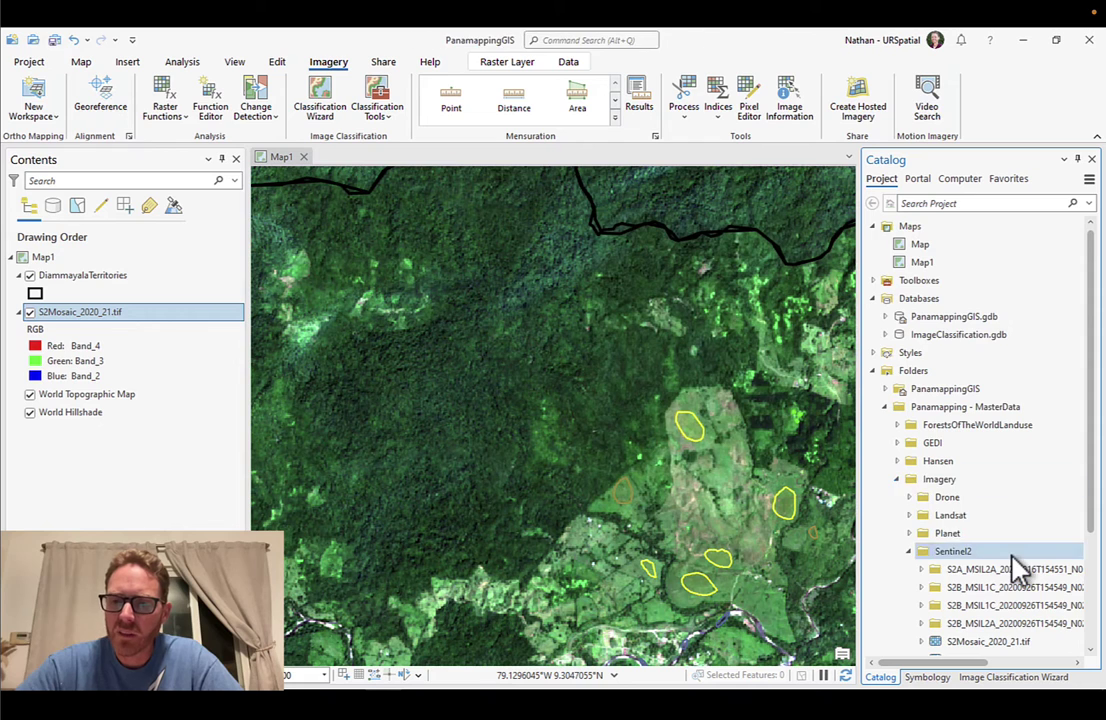
scroll(921, 573, "down", 1)
left_click(921, 569)
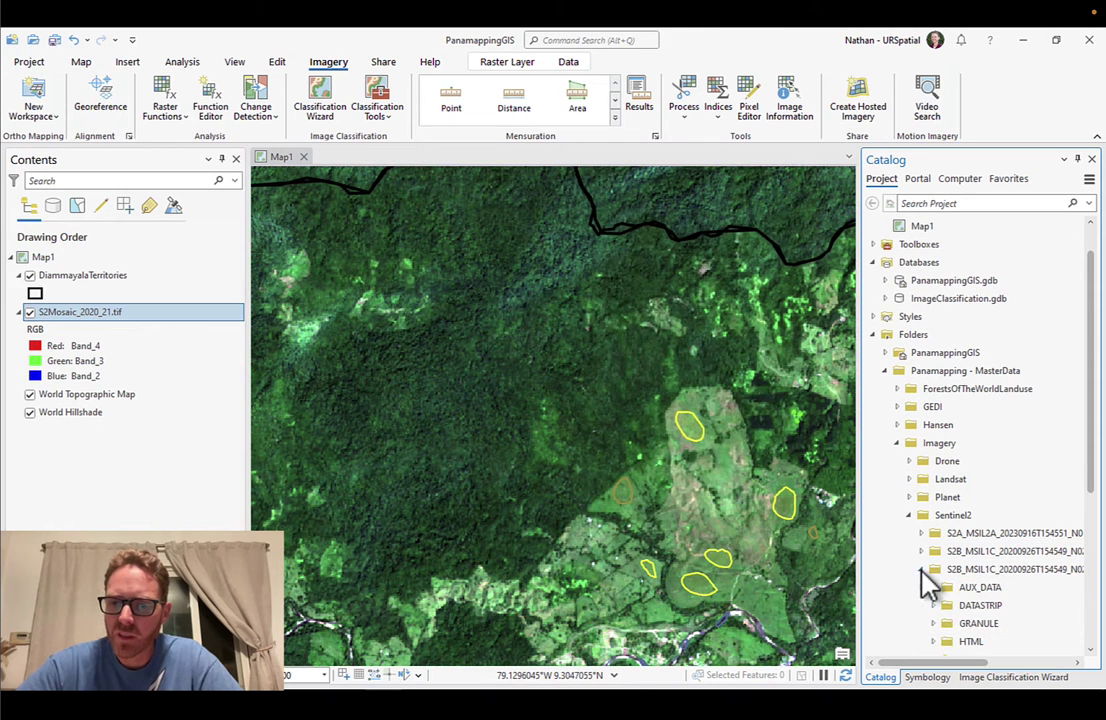
scroll(1034, 562, "down", 2)
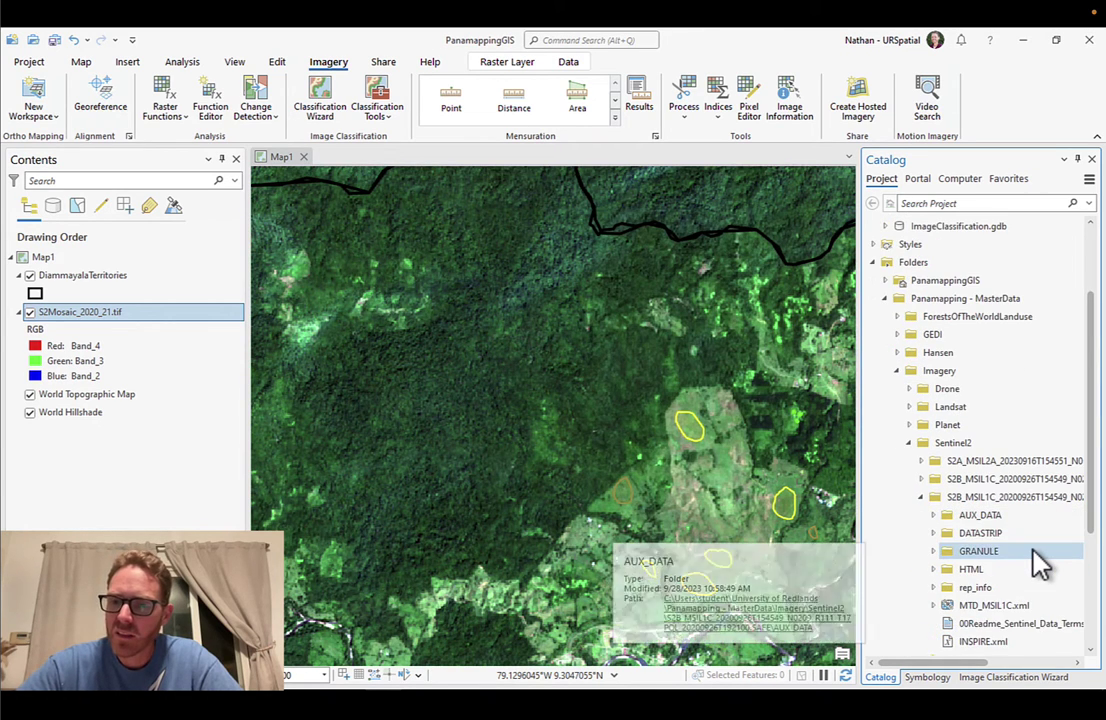
scroll(1032, 562, "down", 1)
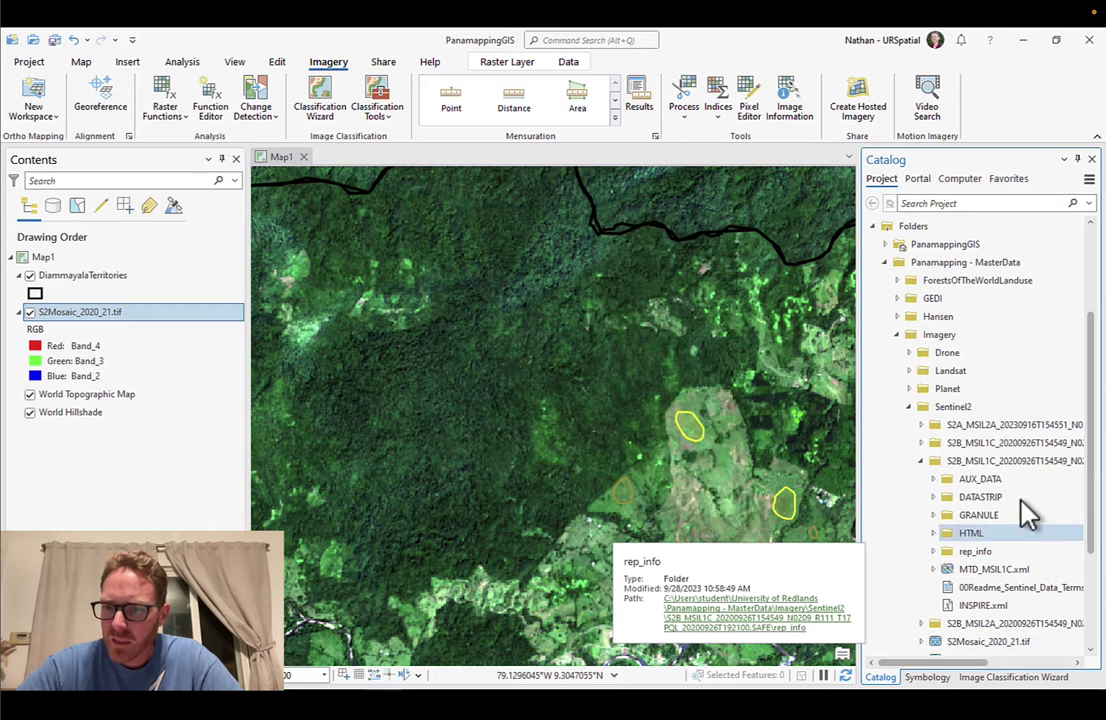
scroll(1000, 520, "down", 1)
left_click(921, 432)
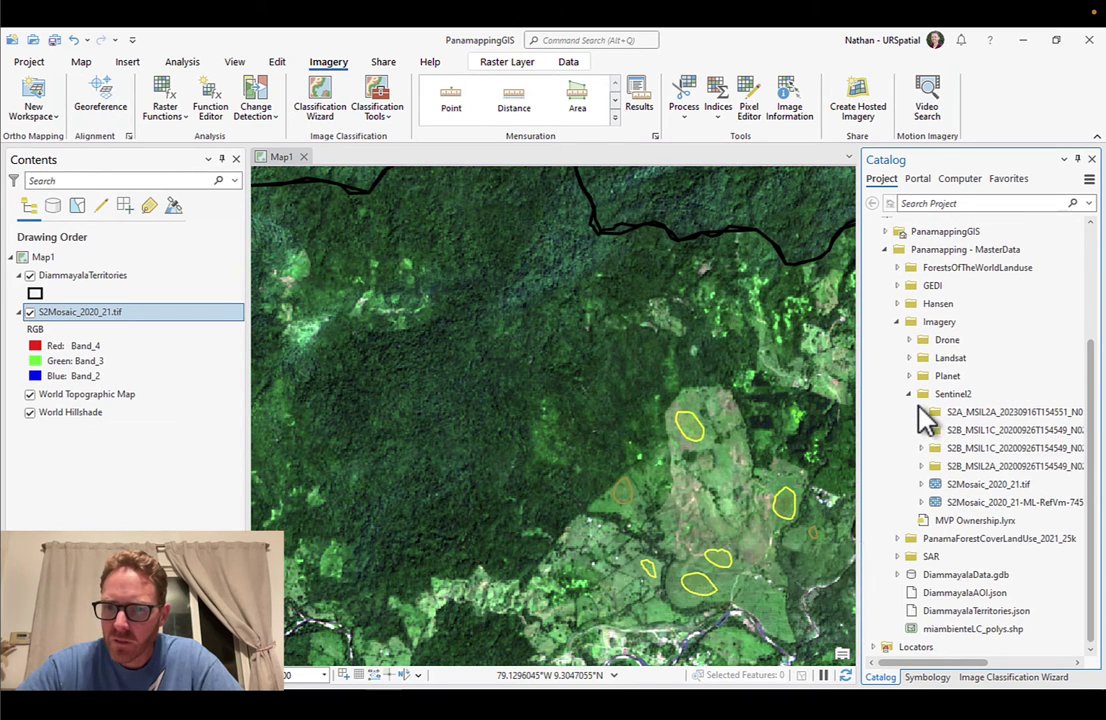
left_click(910, 396)
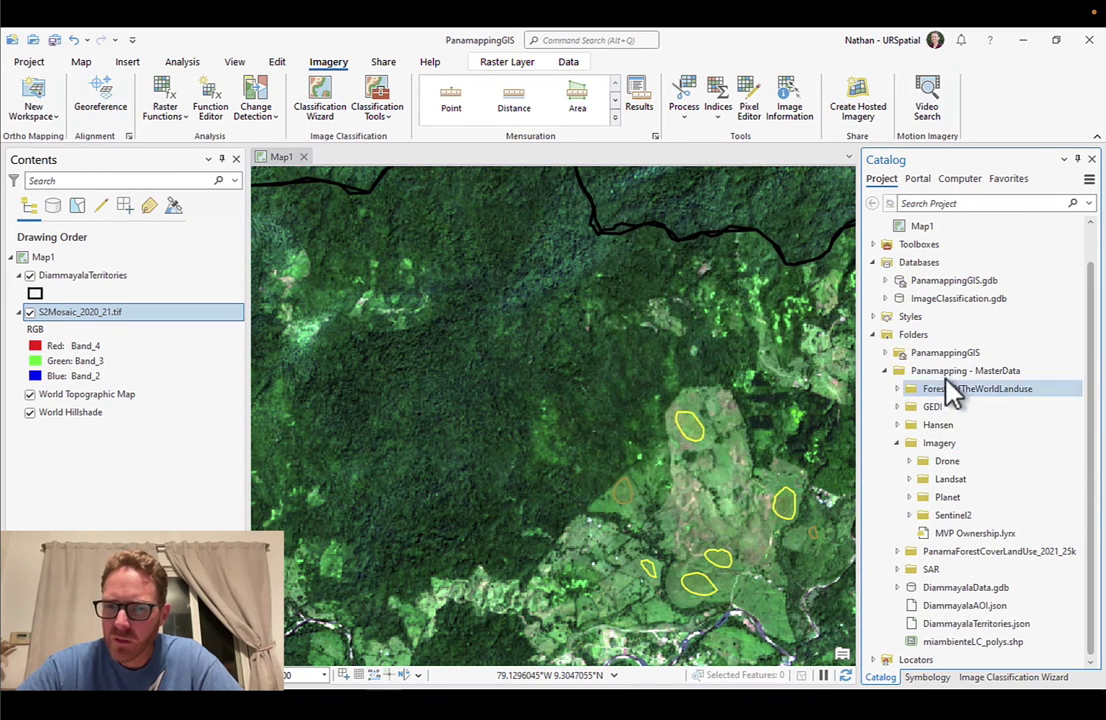
- Add the surface reflectance raster of the LT05_L2SP_012053_19861031 scene from the Landsat folder to Map1
left_click(909, 479)
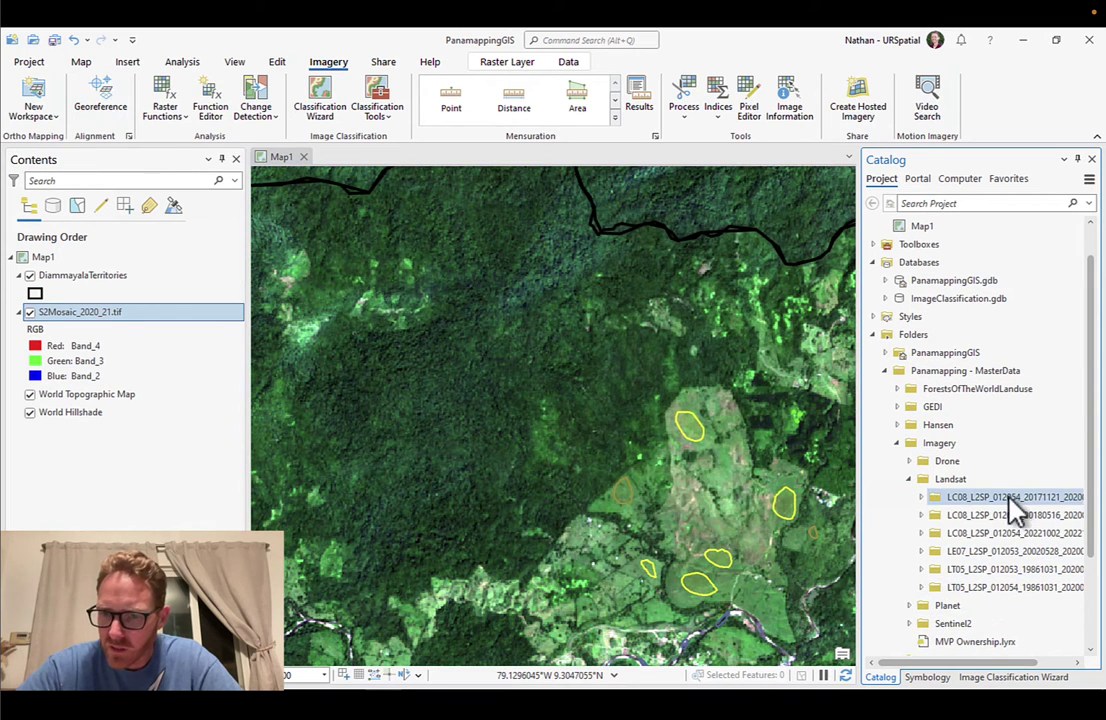
mouse_move(1040, 571)
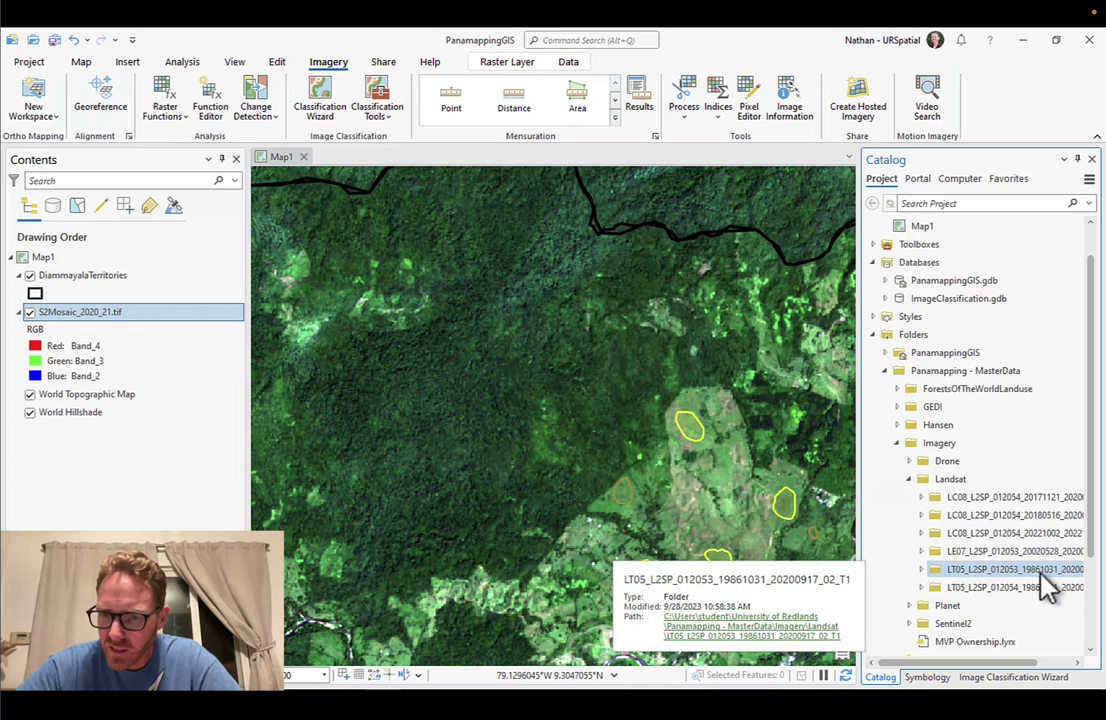
left_click(920, 569)
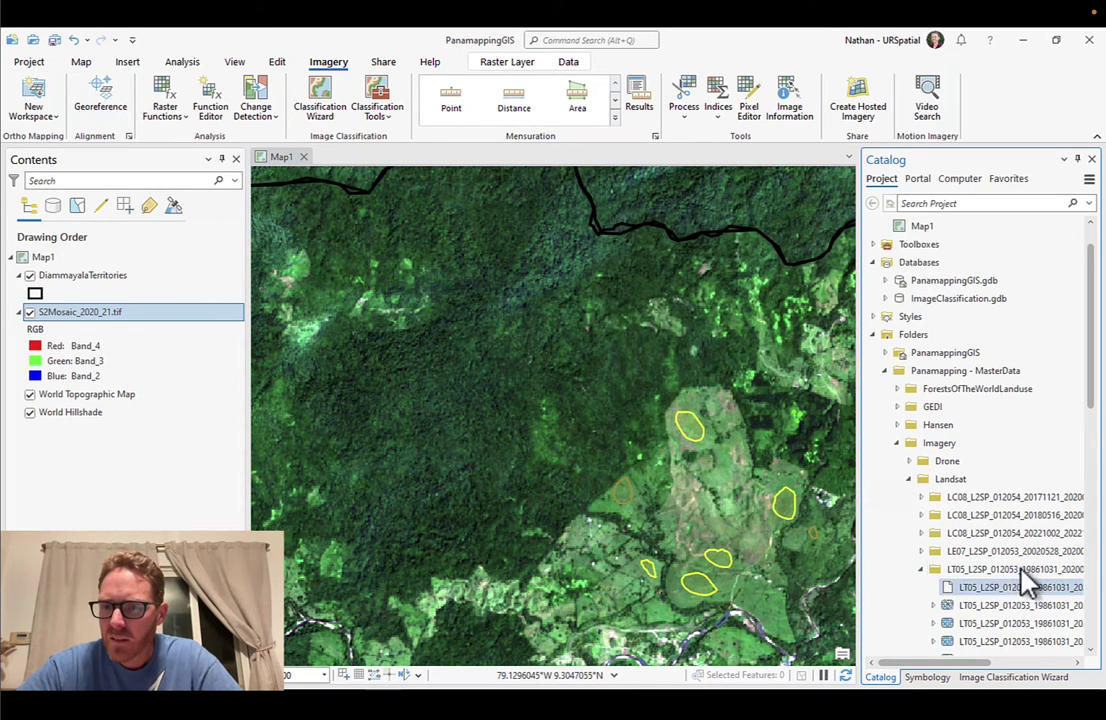
left_click_drag(1030, 606, 537, 413)
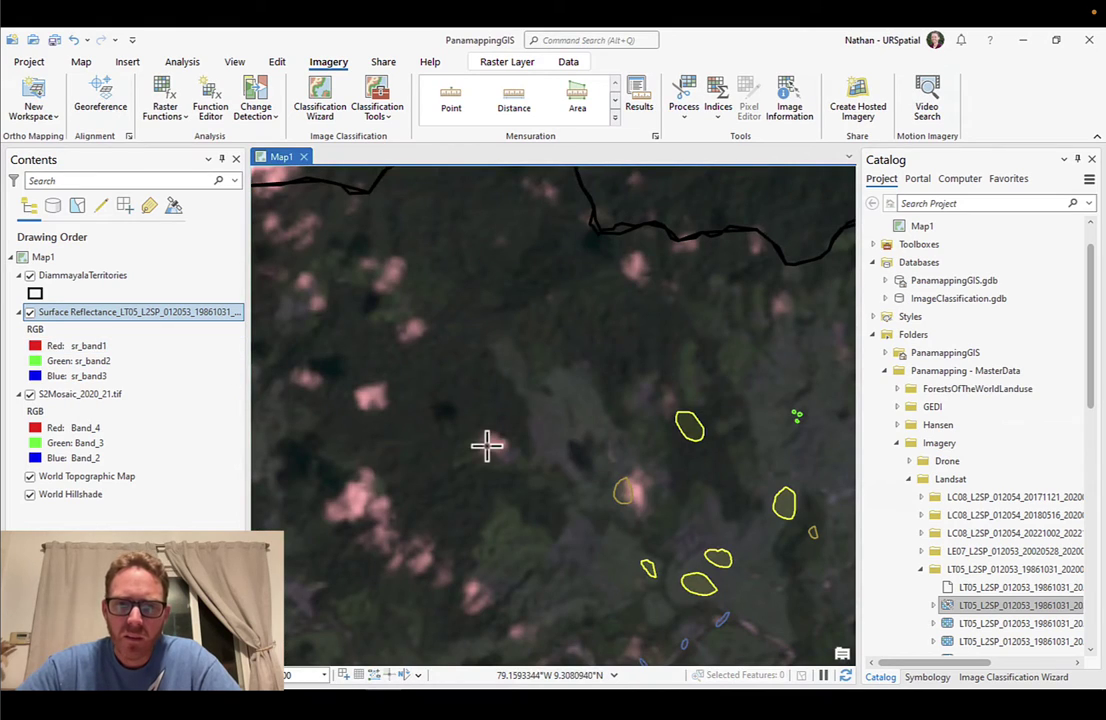
- Examine the 1986 Landsat imagery around the training samples and out to the surrounding territory boundary
scroll(565, 478, "down", 3)
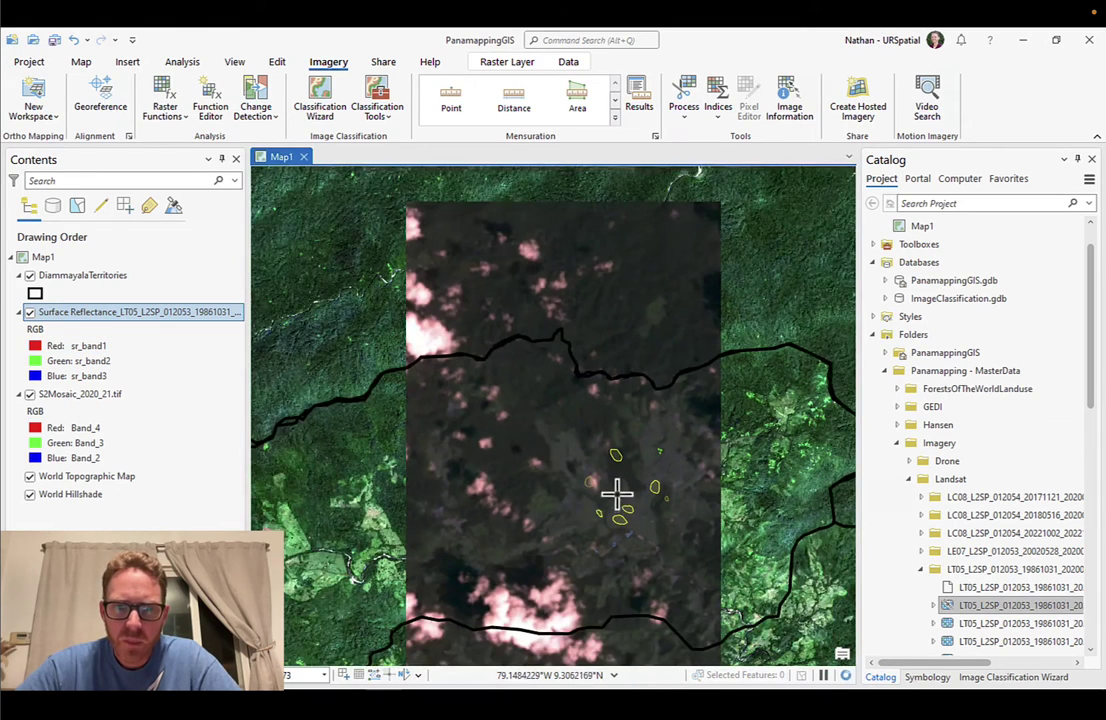
left_click_drag(662, 531, 575, 477)
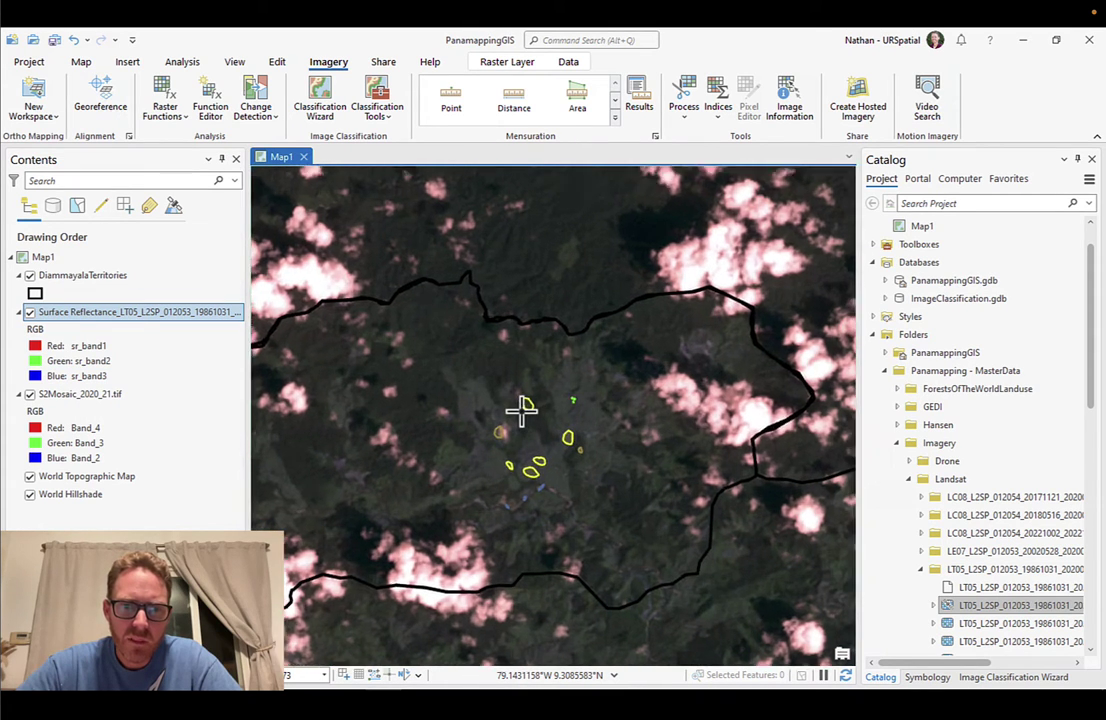
scroll(521, 410, "up", 2)
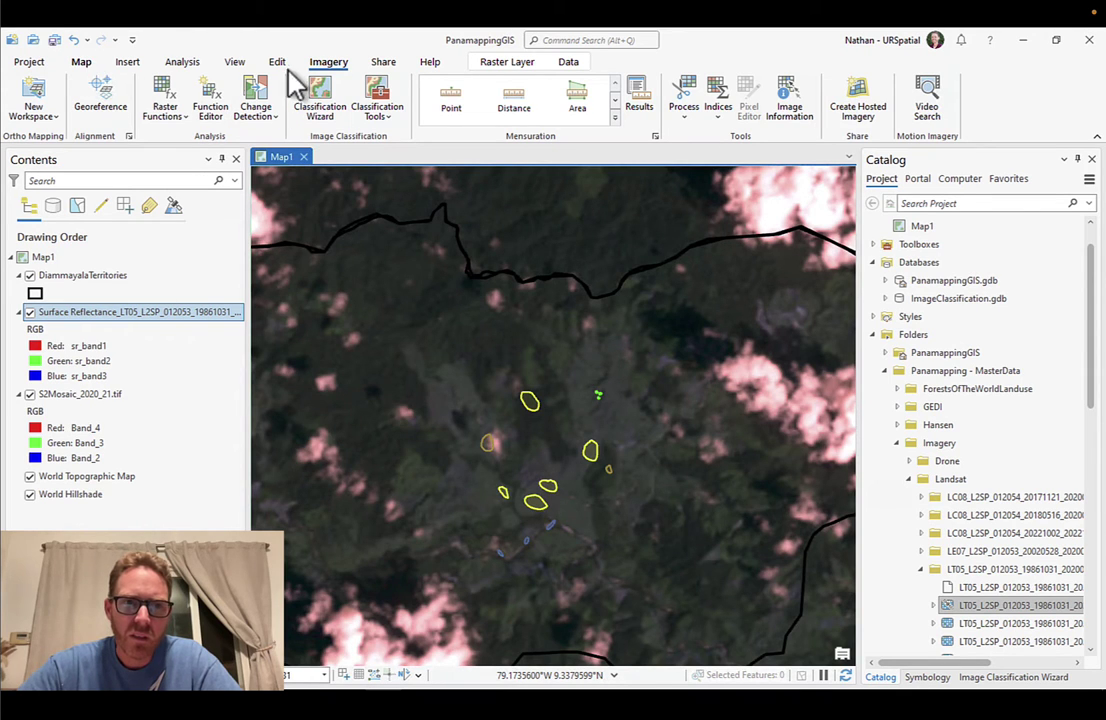
- Swipe the 1986 Landsat layer against S2Mosaic_2020_21.tif around the training samples, and hide the Landsat layer
left_click(480, 62)
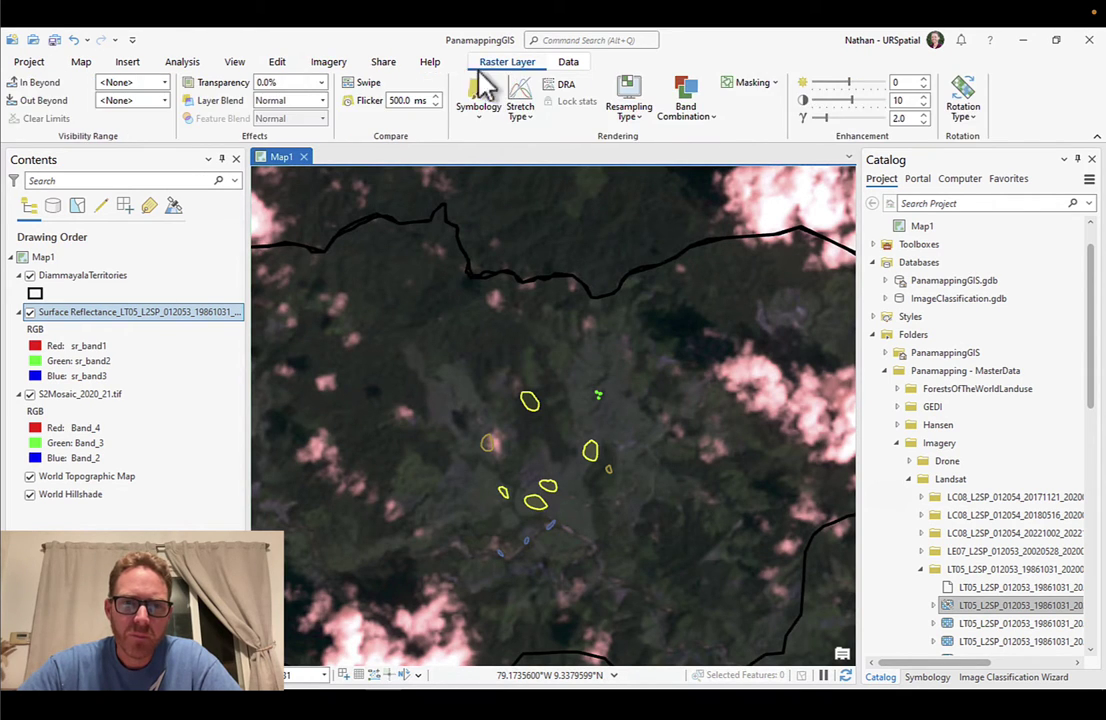
left_click(363, 84)
left_click_drag(526, 333, 499, 474)
left_click_drag(492, 378, 422, 295)
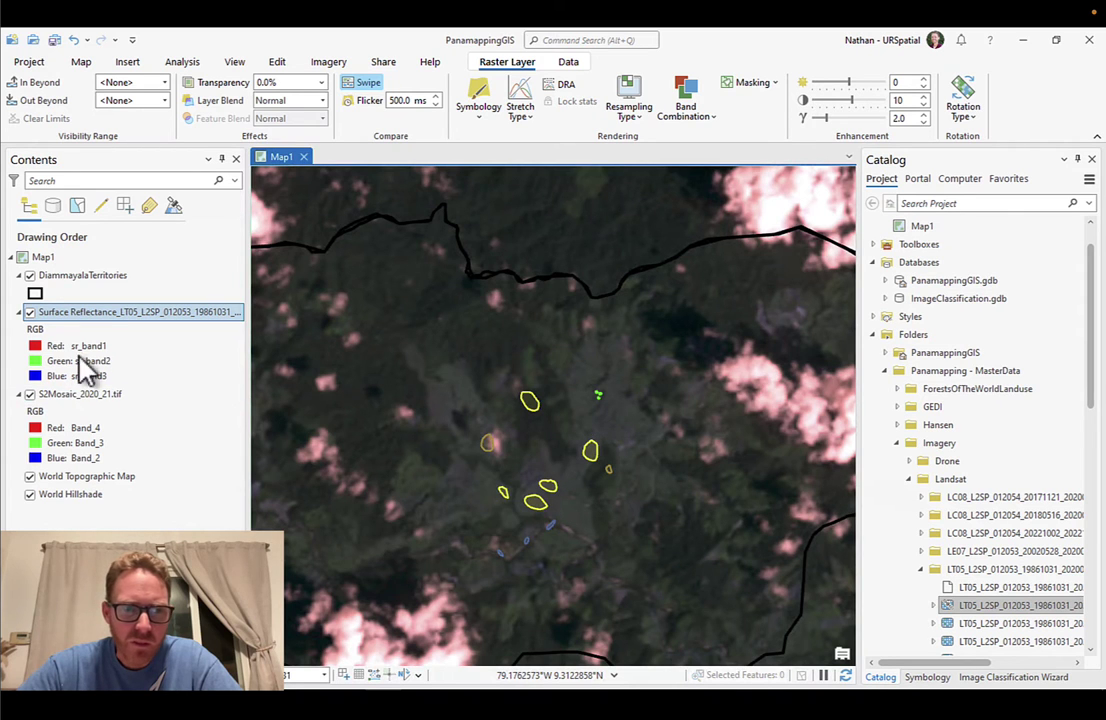
left_click(30, 312)
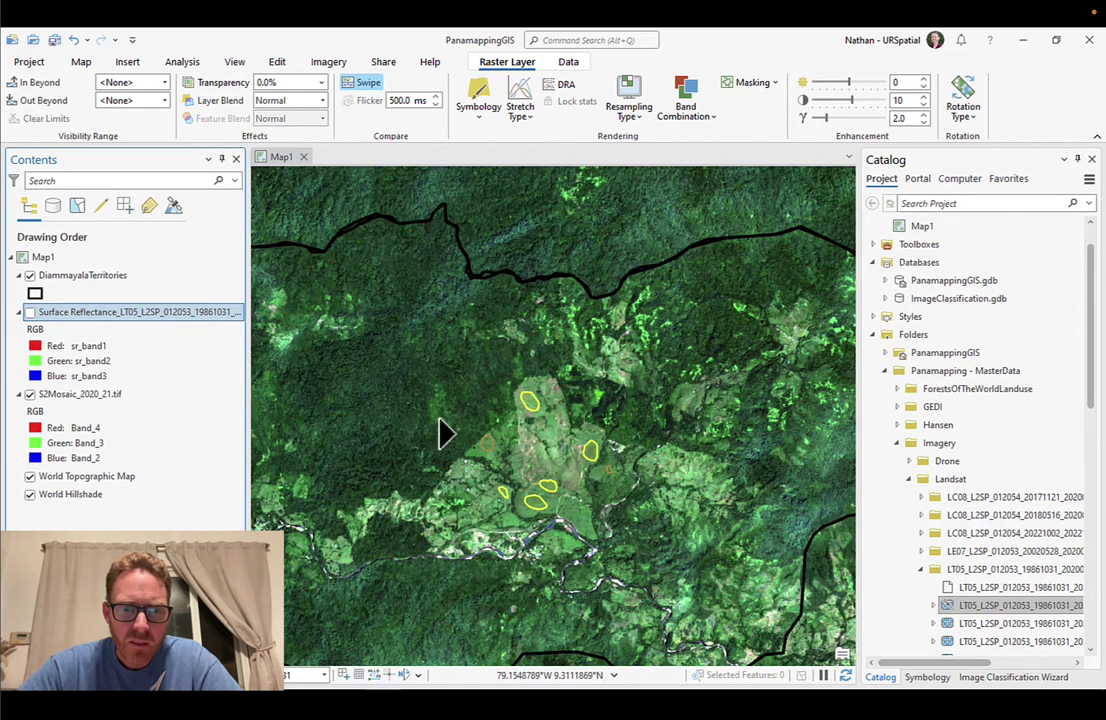
left_click(81, 61)
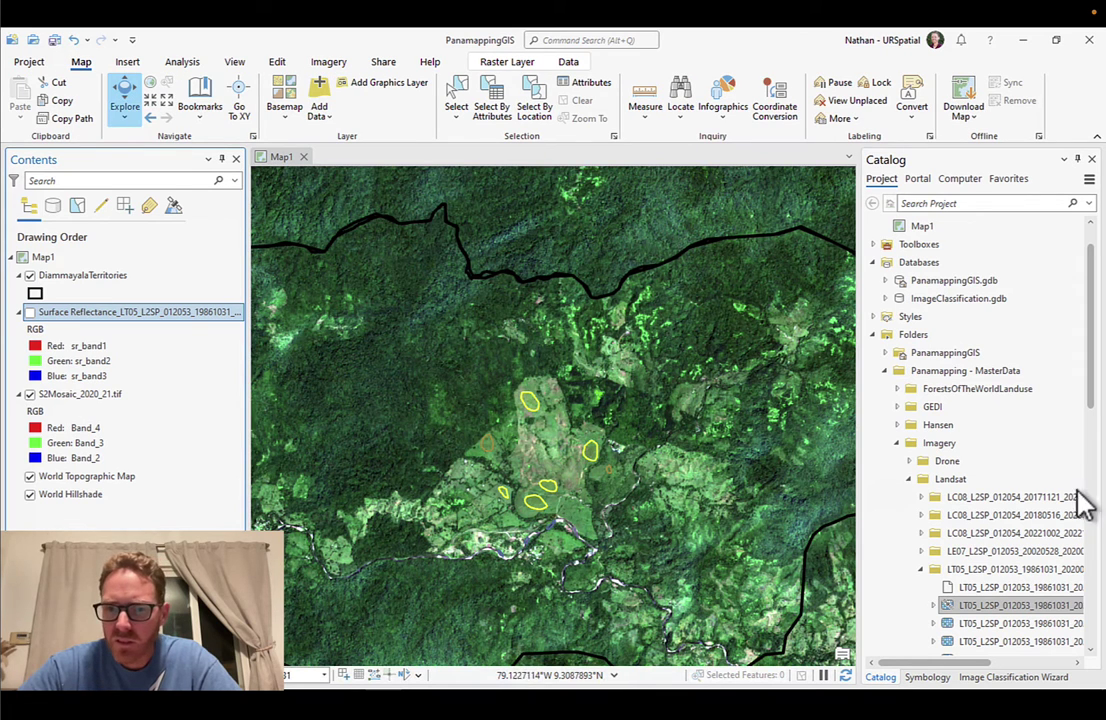
- Draw a freehand Secondary Forest training sample in the forest west of the large clearing, checking the spot against the 1986 Landsat layer
left_click(1004, 679)
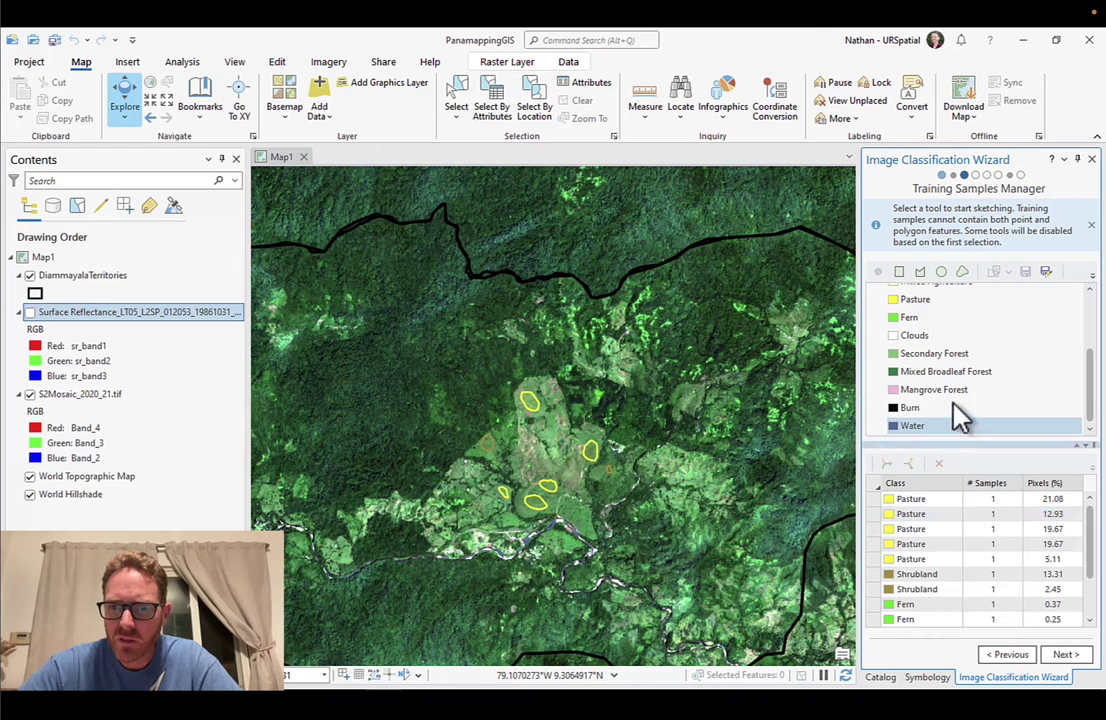
left_click(938, 355)
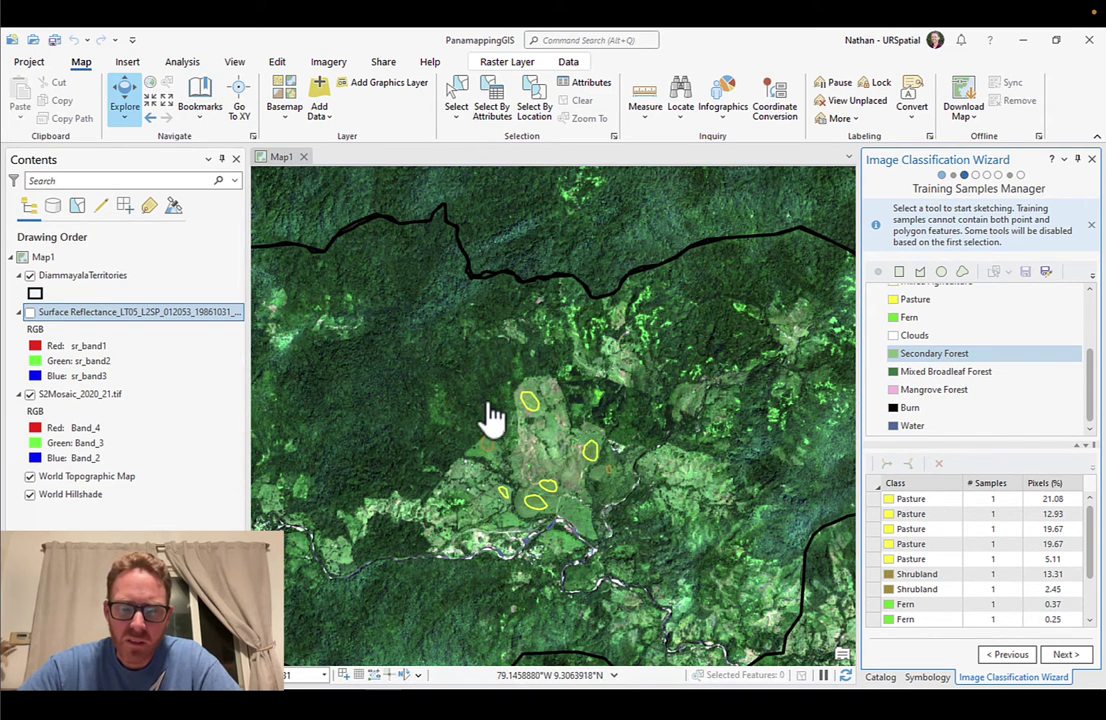
left_click(962, 272)
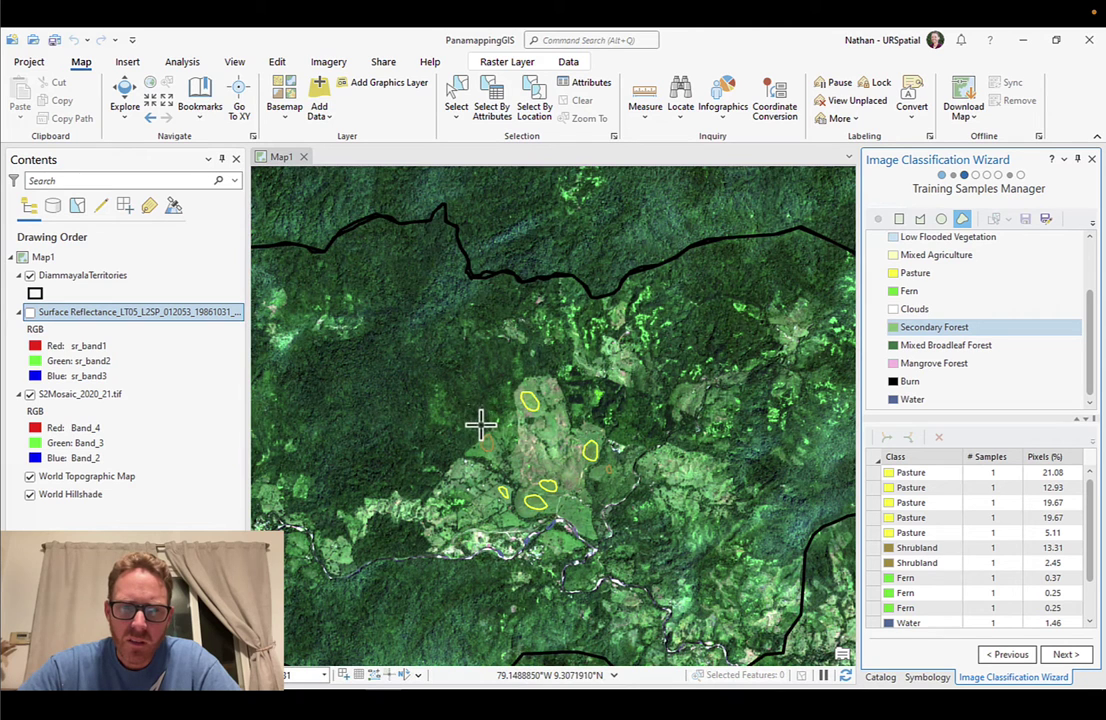
left_click(31, 312)
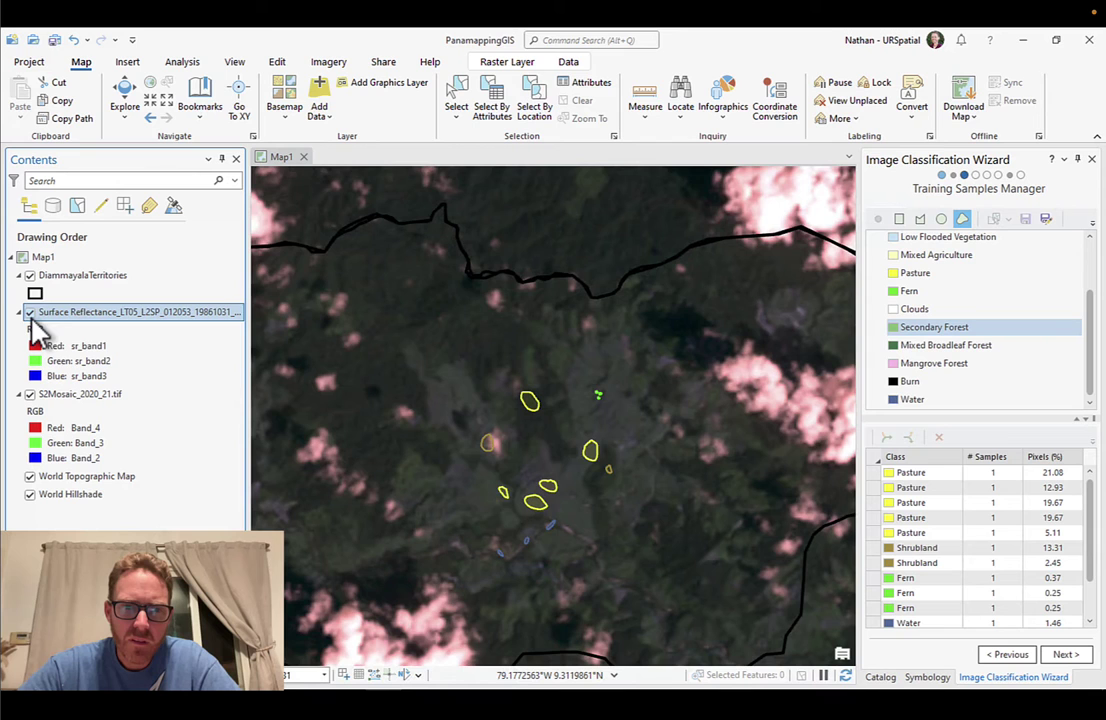
left_click(30, 313)
mouse_move(464, 381)
left_mouse_down()
mouse_move(452, 390)
mouse_move(464, 417)
left_mouse_up()
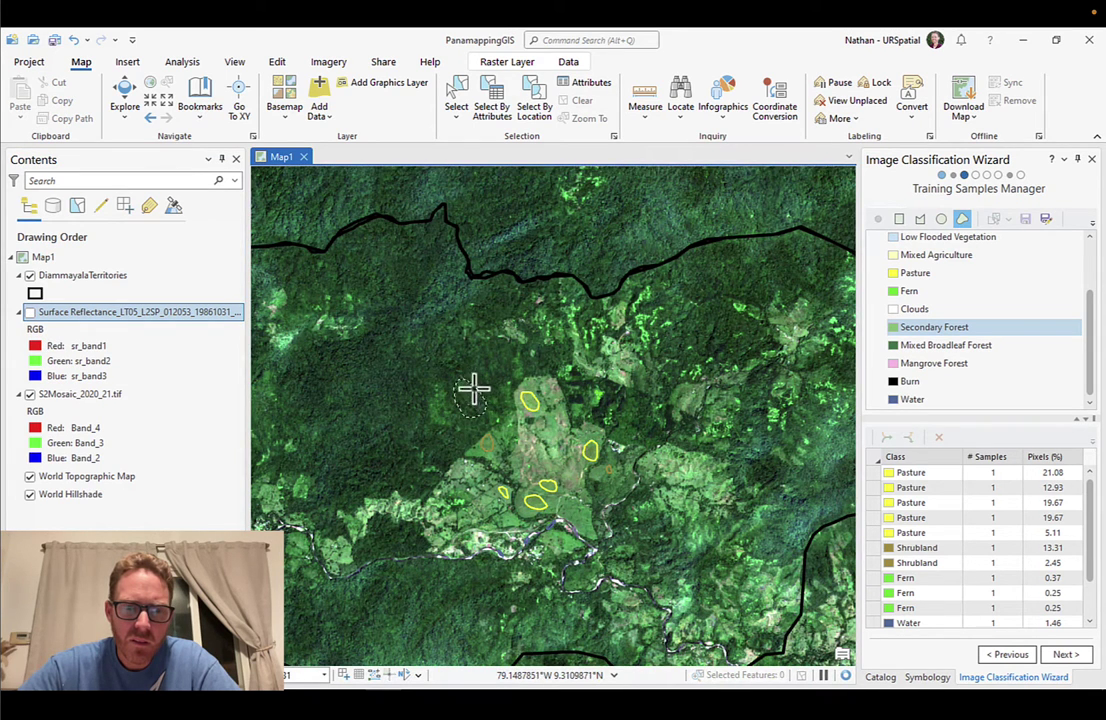
- Draw a smaller Secondary Forest sample northwest of the first one with the 1986 Landsat layer shown, and hide that layer
left_click(30, 313)
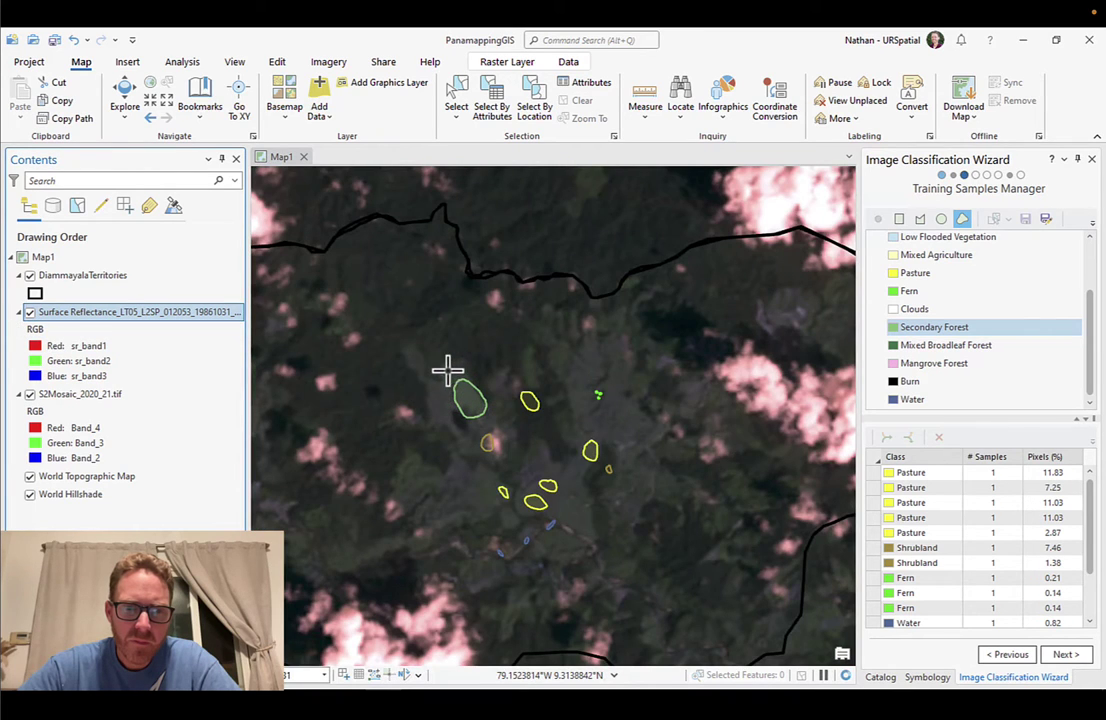
left_click_drag(410, 357, 418, 374)
left_click(29, 313)
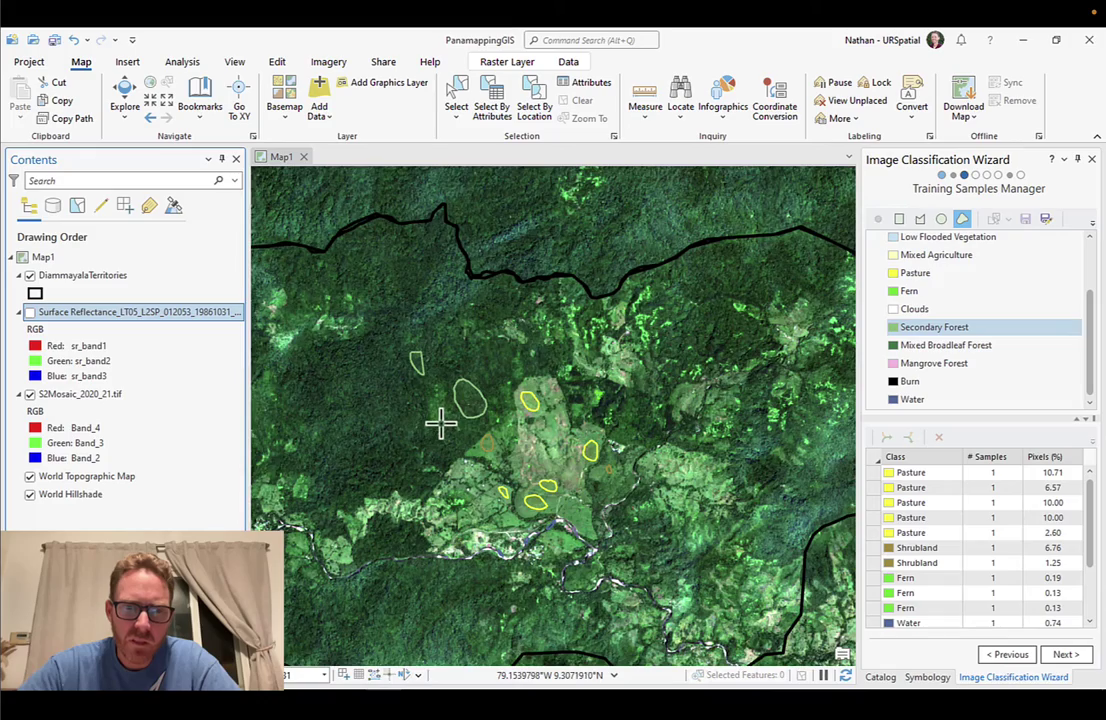
- Draw a Secondary Forest sample in the dark forest east of the large clearing, checking the spot against the 1986 Landsat layer
scroll(440, 424, "up", 2)
scroll(440, 413, "up", 2)
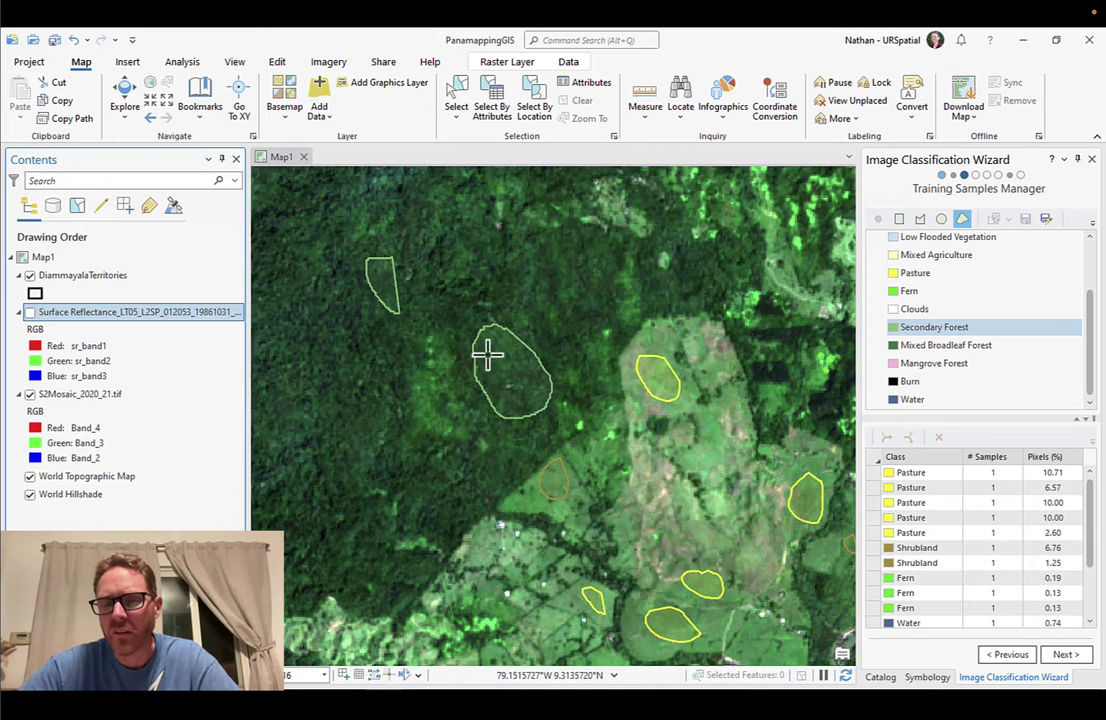
scroll(499, 390, "down", 2)
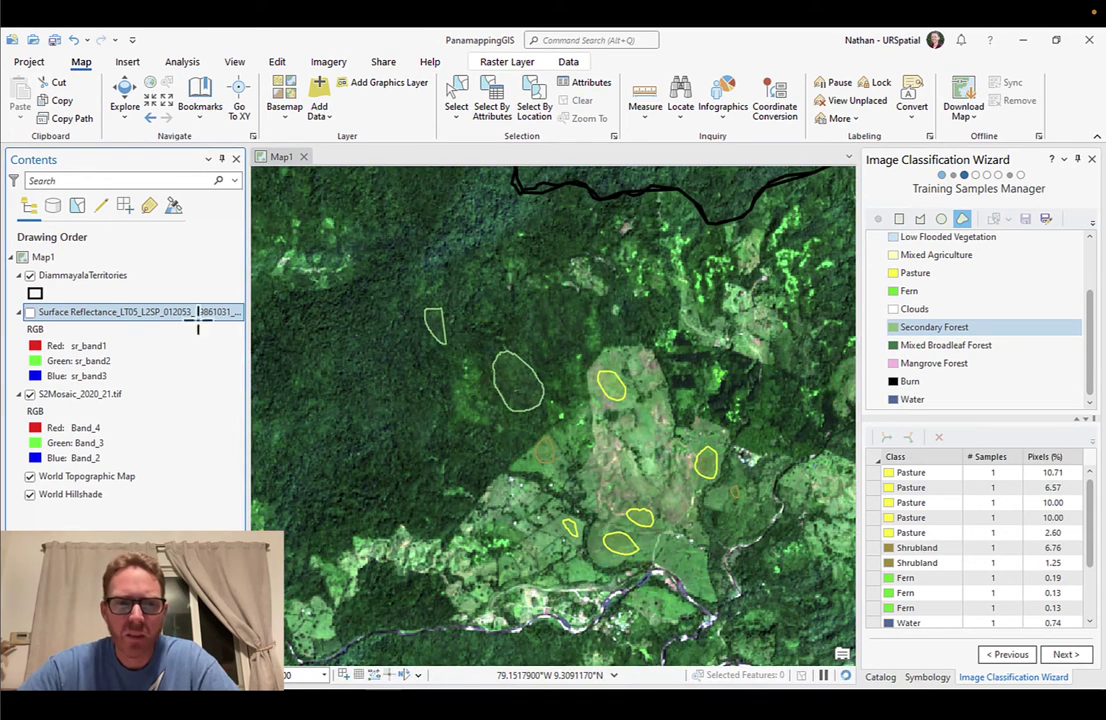
left_click_drag(757, 558, 622, 523)
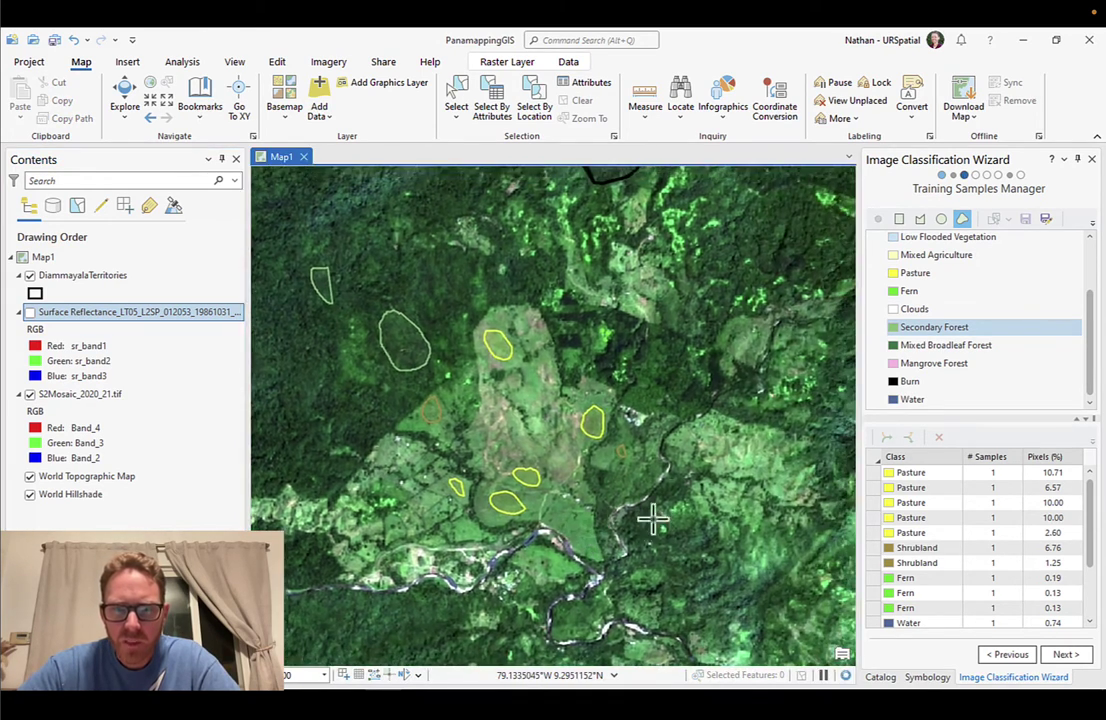
left_click(30, 312)
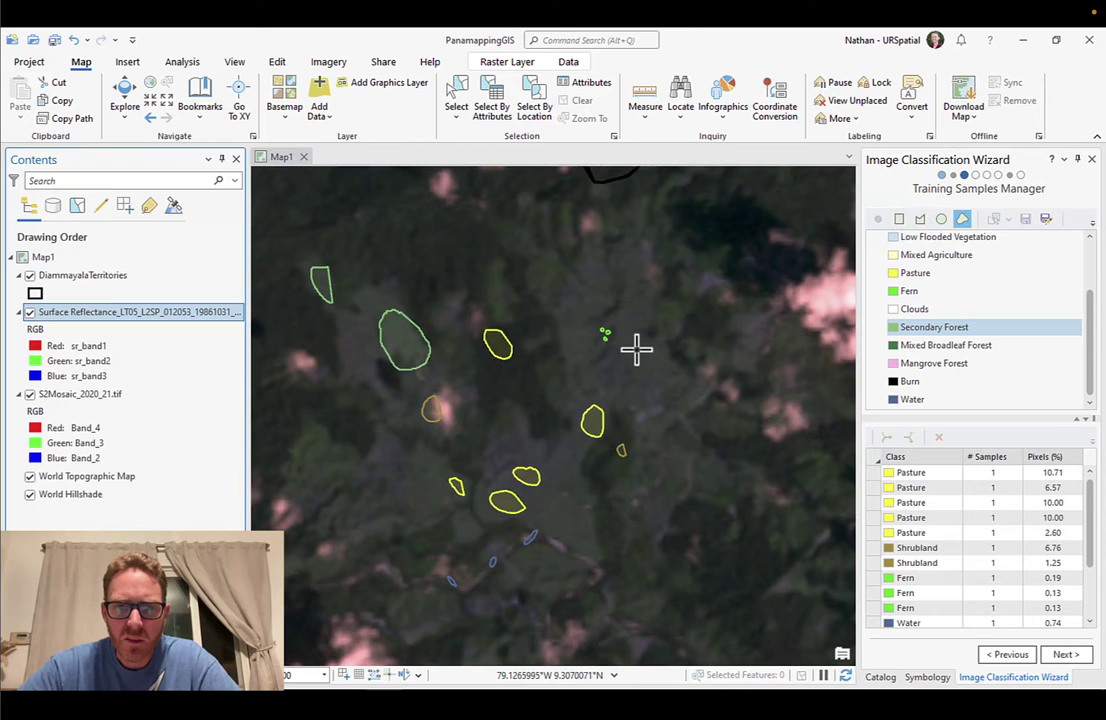
left_click(30, 312)
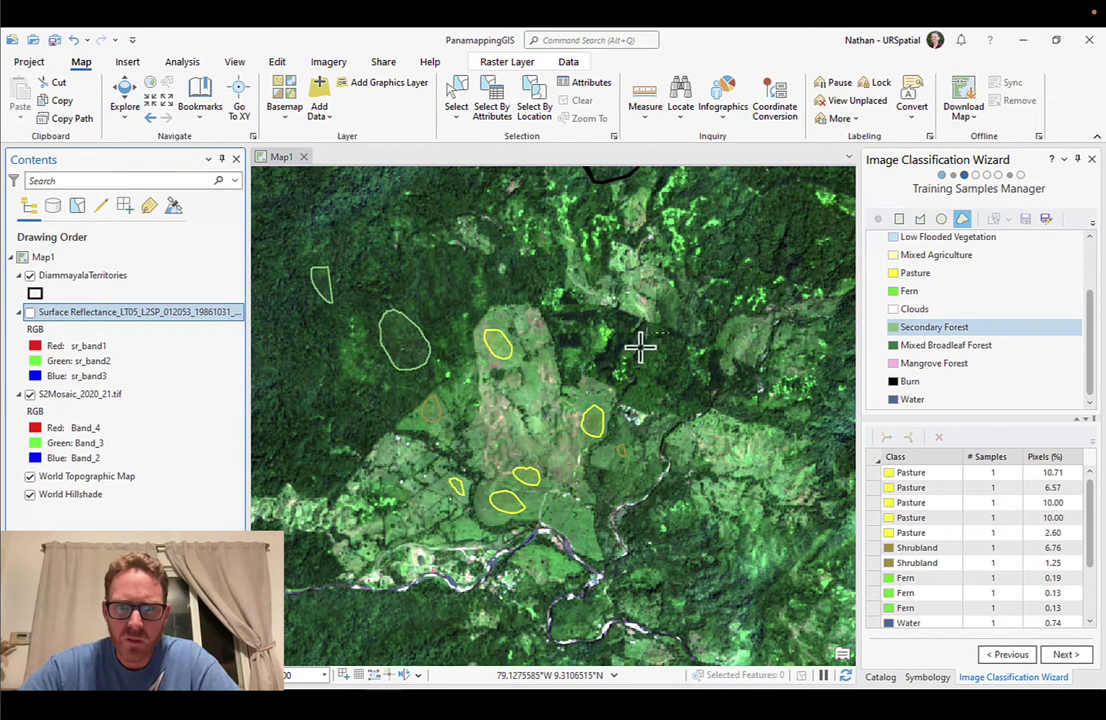
mouse_move(640, 346)
left_mouse_down()
mouse_move(638, 385)
mouse_move(657, 403)
mouse_move(671, 399)
mouse_move(668, 340)
left_mouse_up()
- Draw two large freehand Mixed Broadleaf Forest training samples in the dense forest just north of the territory boundary
scroll(368, 318, "down", 1)
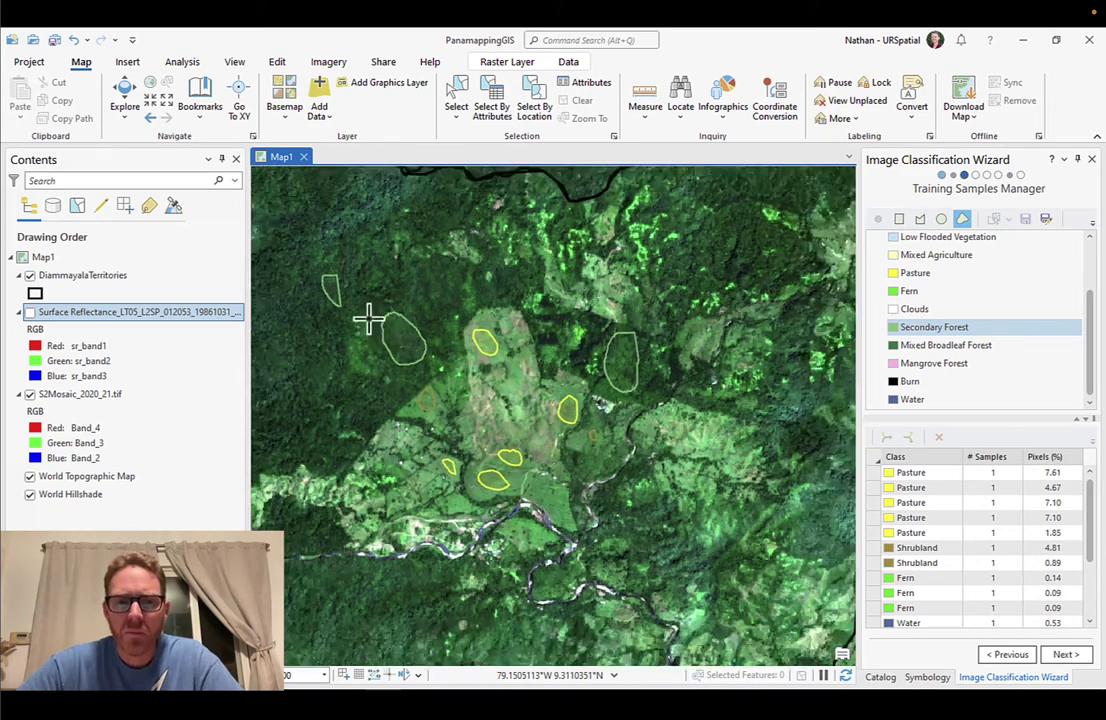
left_click_drag(368, 318, 533, 476)
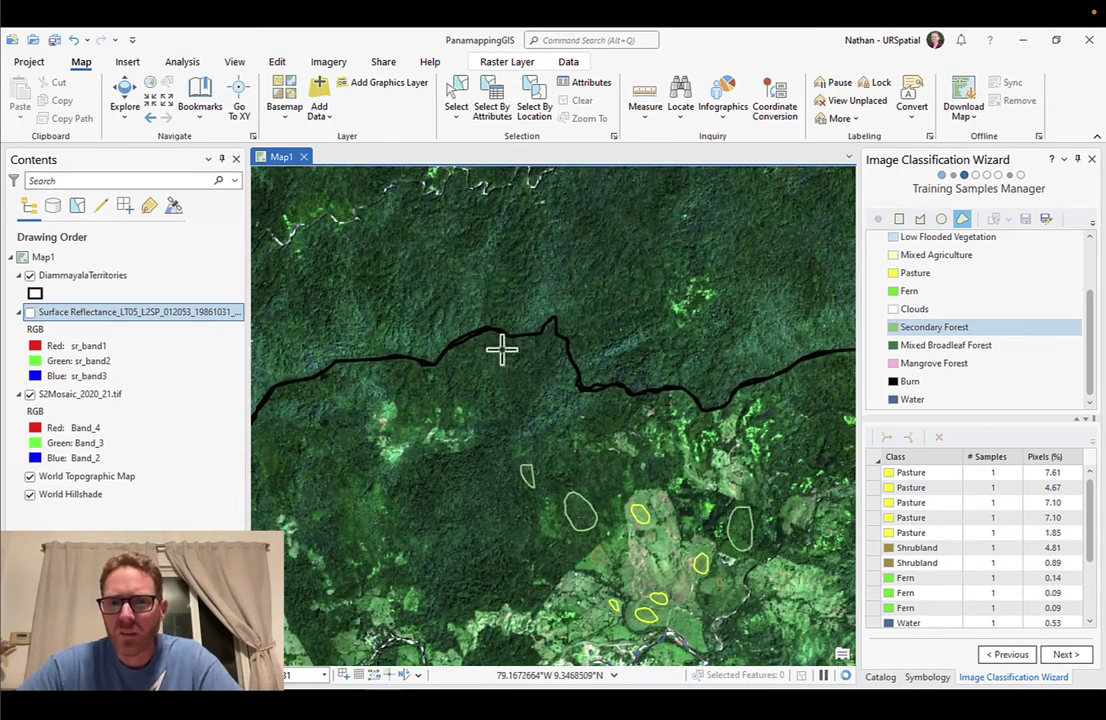
left_click(948, 350)
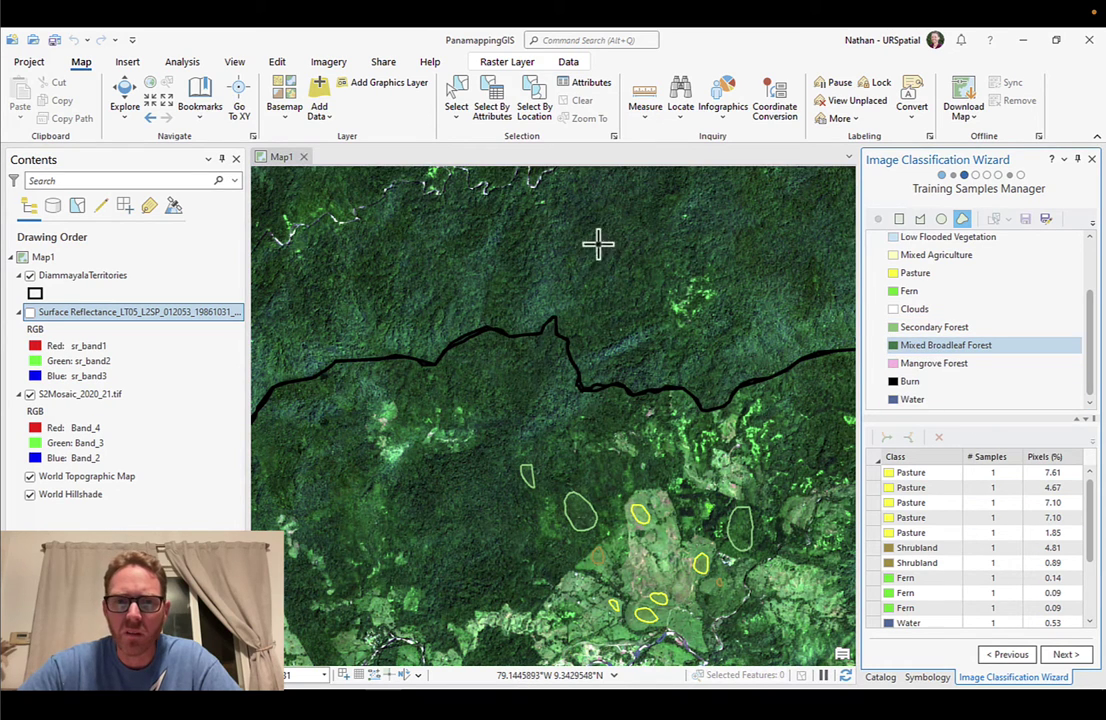
mouse_move(594, 211)
left_mouse_down()
mouse_move(513, 228)
mouse_move(492, 280)
mouse_move(518, 302)
mouse_move(584, 302)
mouse_move(625, 273)
mouse_move(622, 221)
mouse_move(359, 268)
mouse_move(383, 313)
mouse_move(424, 322)
mouse_move(450, 262)
left_mouse_up()
- Draw another Mixed Broadleaf Forest sample farther northwest, in the dense forest just west of the territory boundary junction
scroll(490, 335, "down", 2)
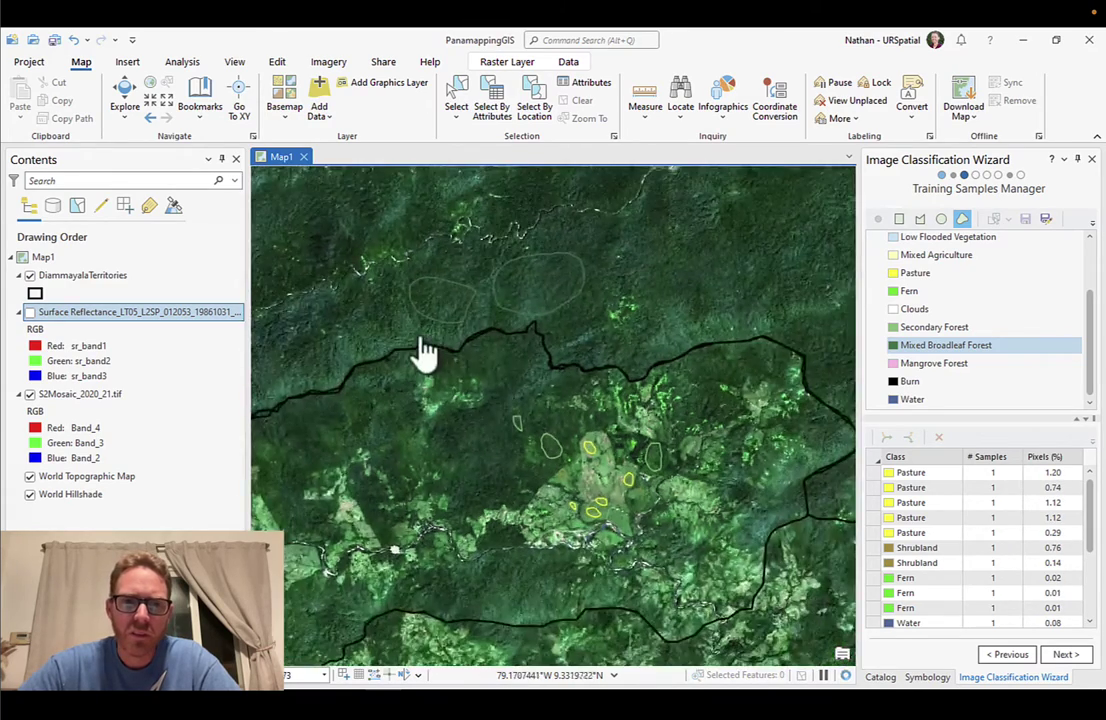
left_click_drag(425, 353, 746, 341)
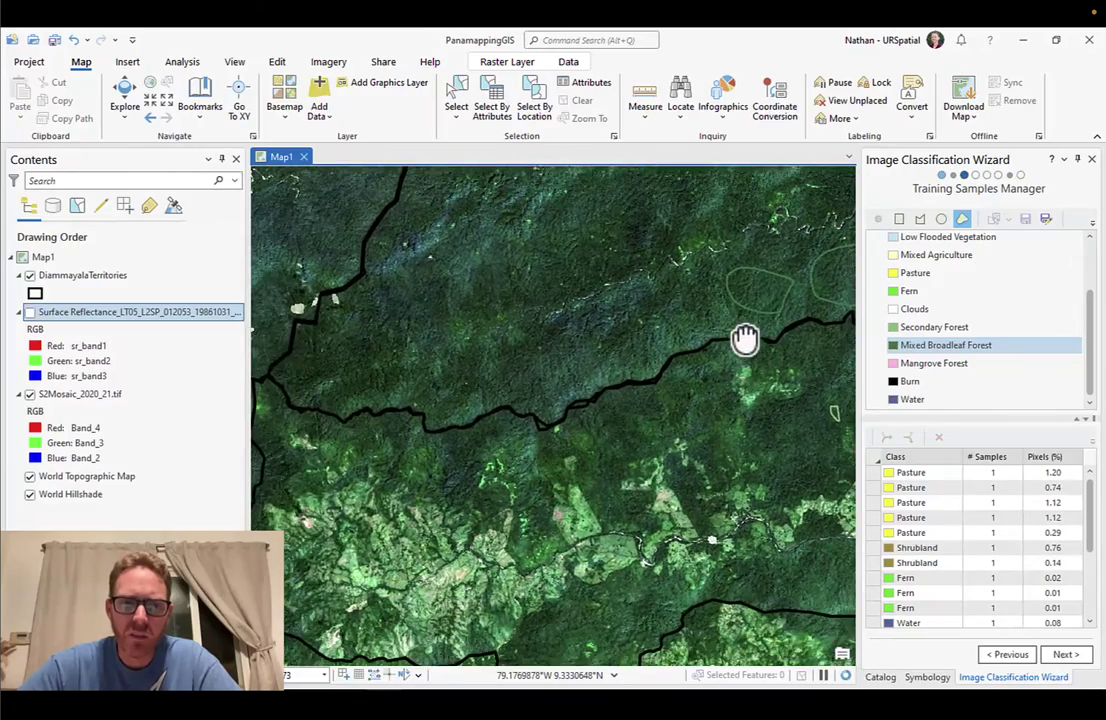
left_click_drag(440, 328, 583, 506)
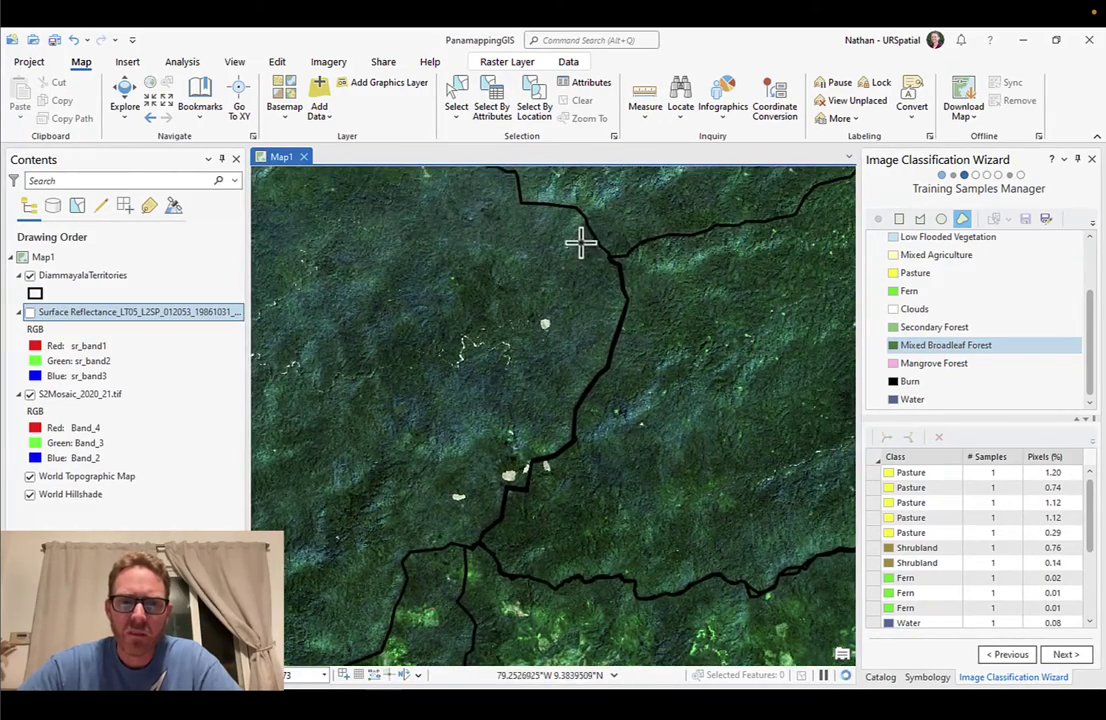
mouse_move(548, 289)
left_mouse_down()
mouse_move(590, 304)
mouse_move(600, 259)
mouse_move(570, 243)
left_mouse_up()
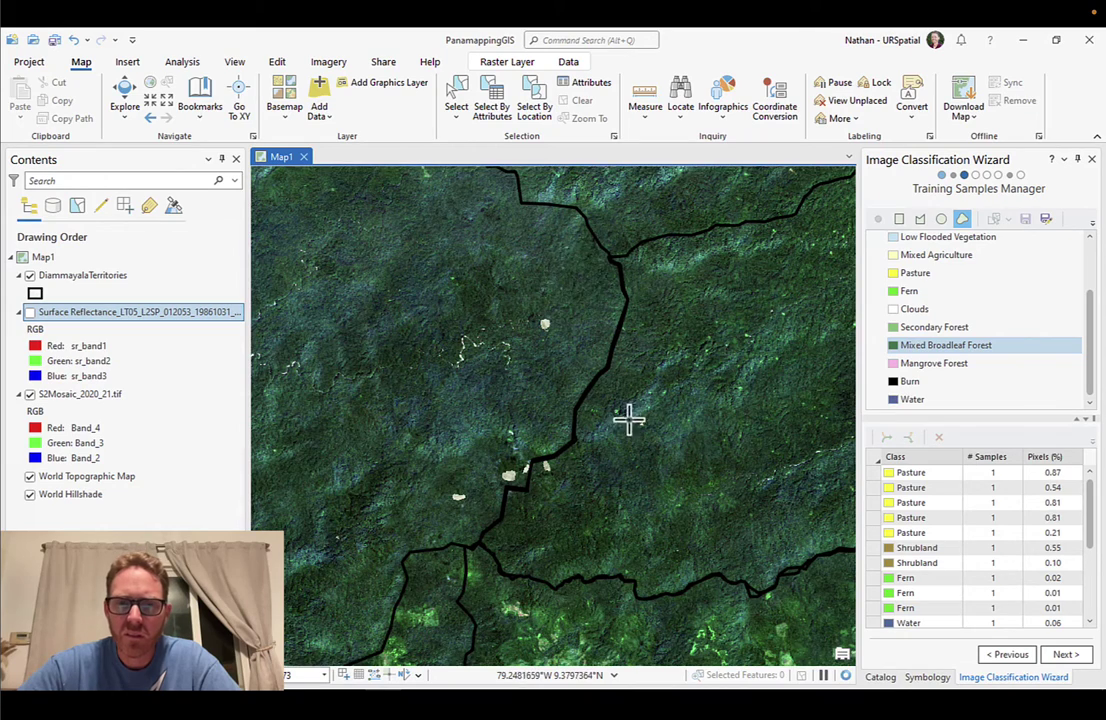
- Draw a freehand Burn training sample around the pink patch at the western edge of the clearing north of the river
left_click_drag(532, 405, 442, 260)
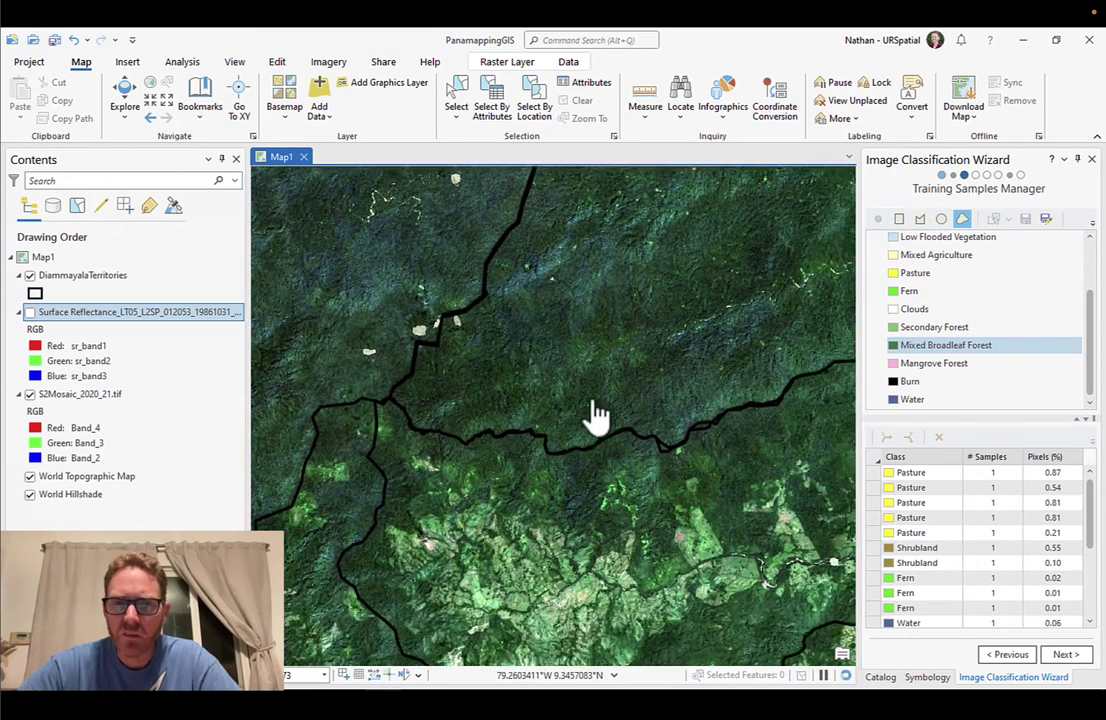
left_click_drag(424, 362, 385, 245)
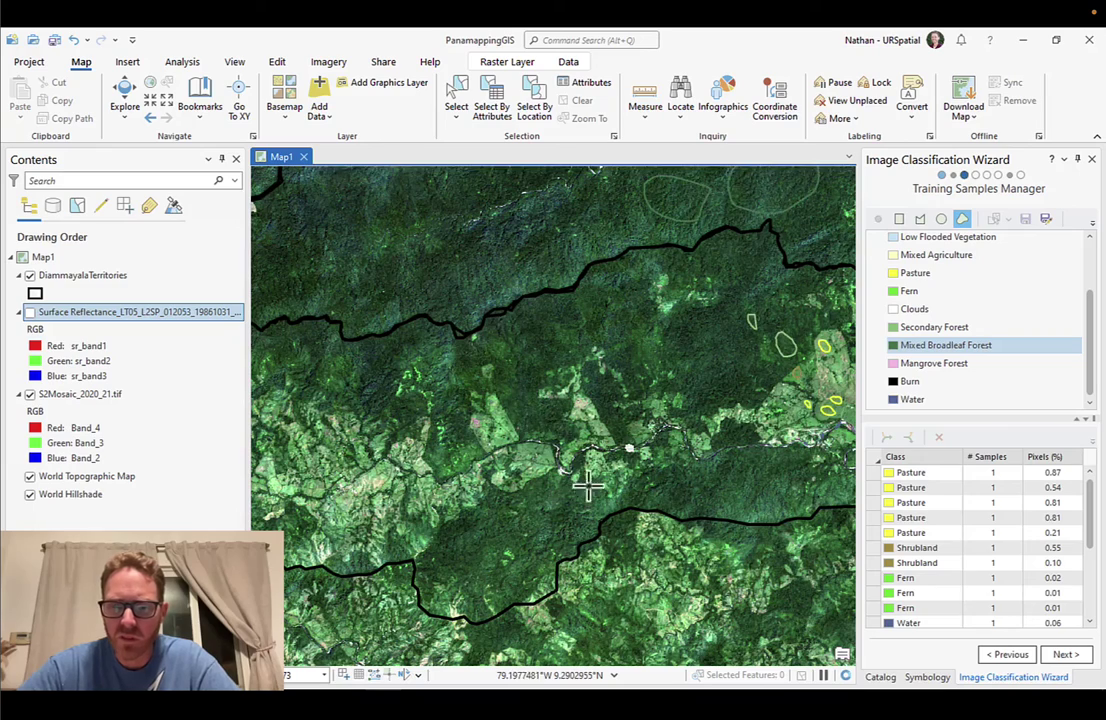
left_click_drag(650, 490, 474, 499)
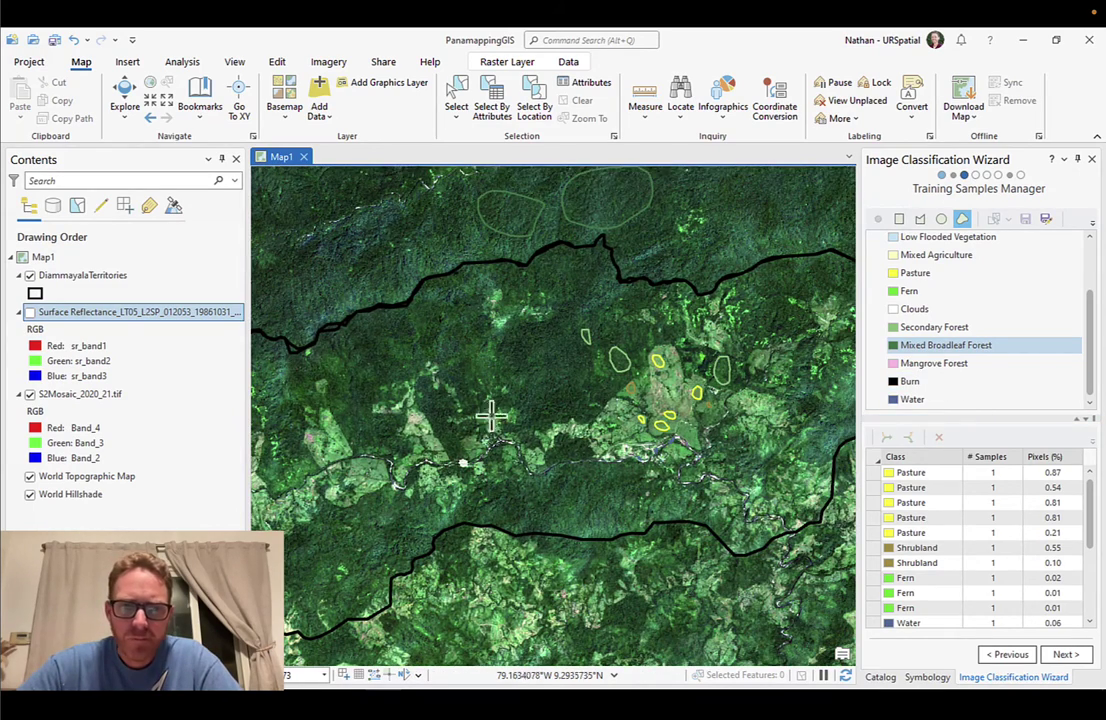
scroll(420, 402, "up", 3)
left_click_drag(346, 457, 535, 416)
scroll(535, 416, "down", 5)
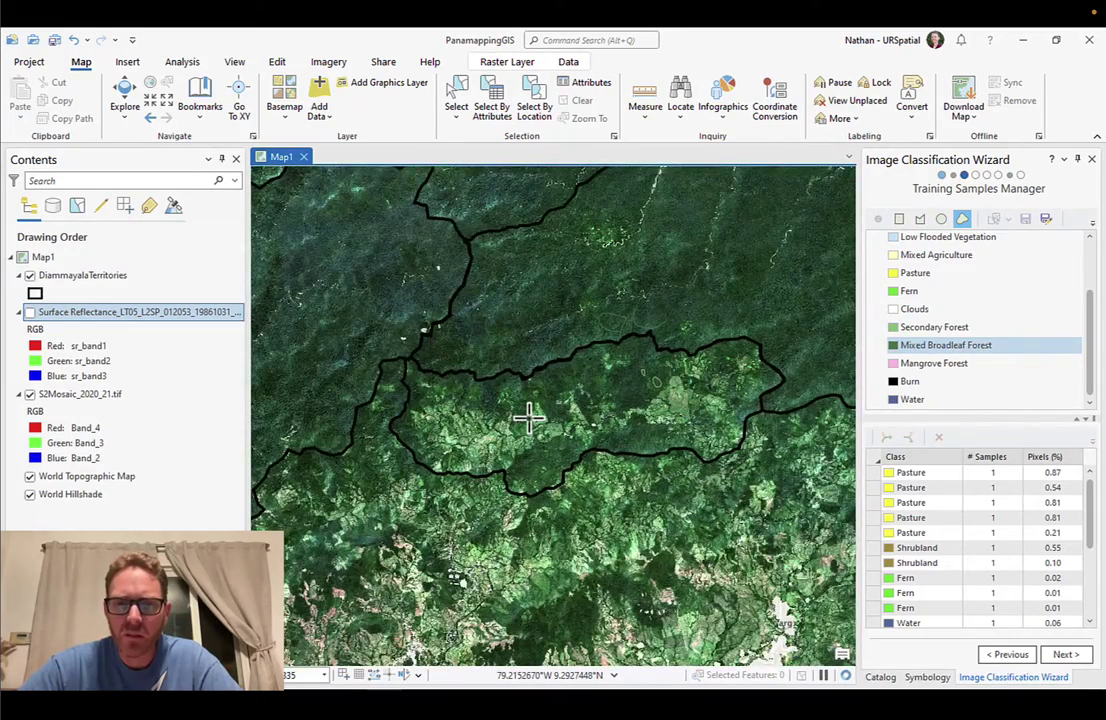
scroll(530, 417, "up", 5)
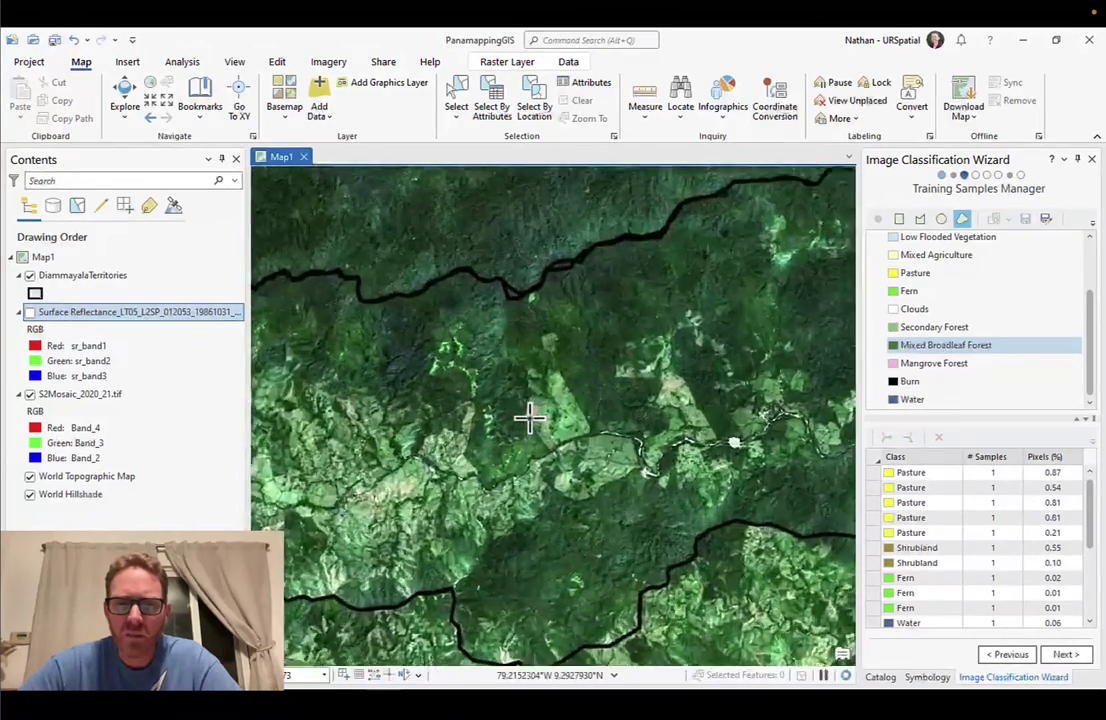
scroll(530, 417, "up", 5)
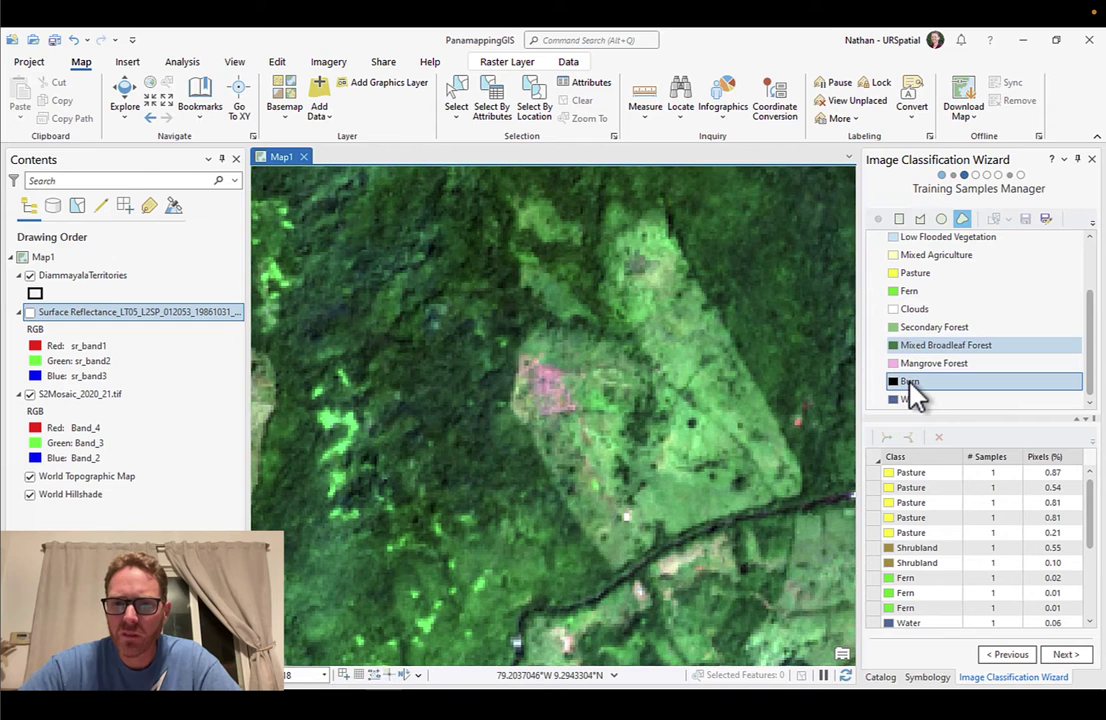
left_click(910, 384)
mouse_move(563, 378)
left_mouse_down()
mouse_move(530, 380)
mouse_move(540, 410)
mouse_move(572, 398)
mouse_move(563, 372)
left_mouse_up()
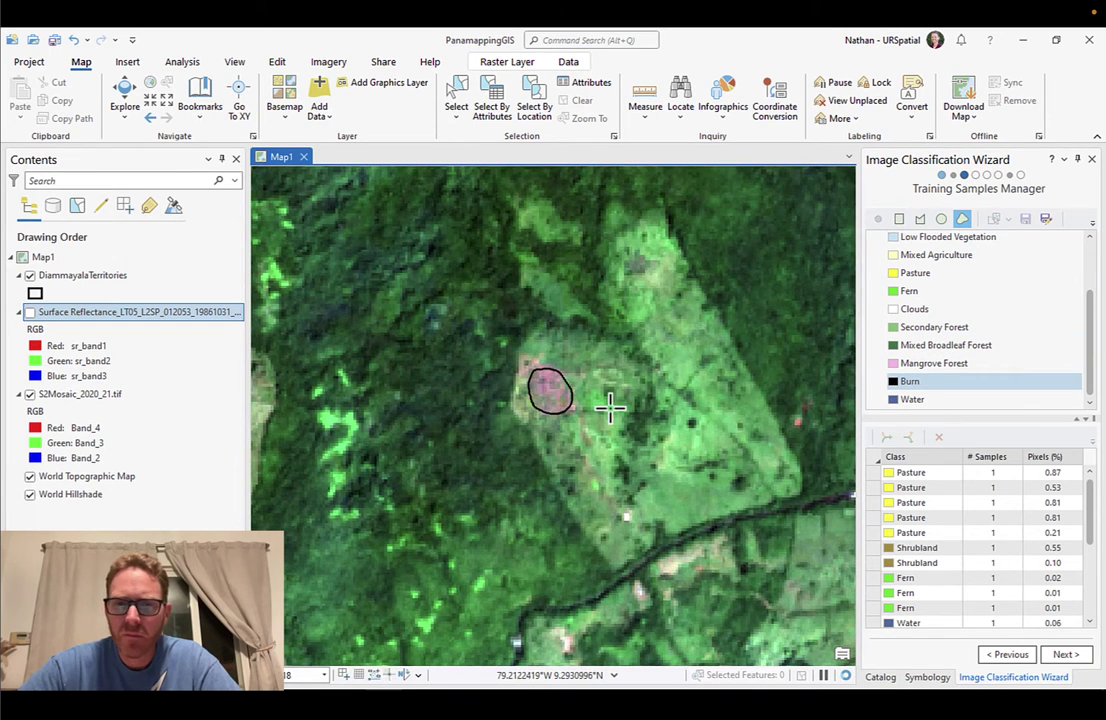
- Survey the existing sample coverage across the clearings and surrounding forest for further dense-forest sampling areas
scroll(612, 388, "down", 3)
scroll(627, 383, "down", 3)
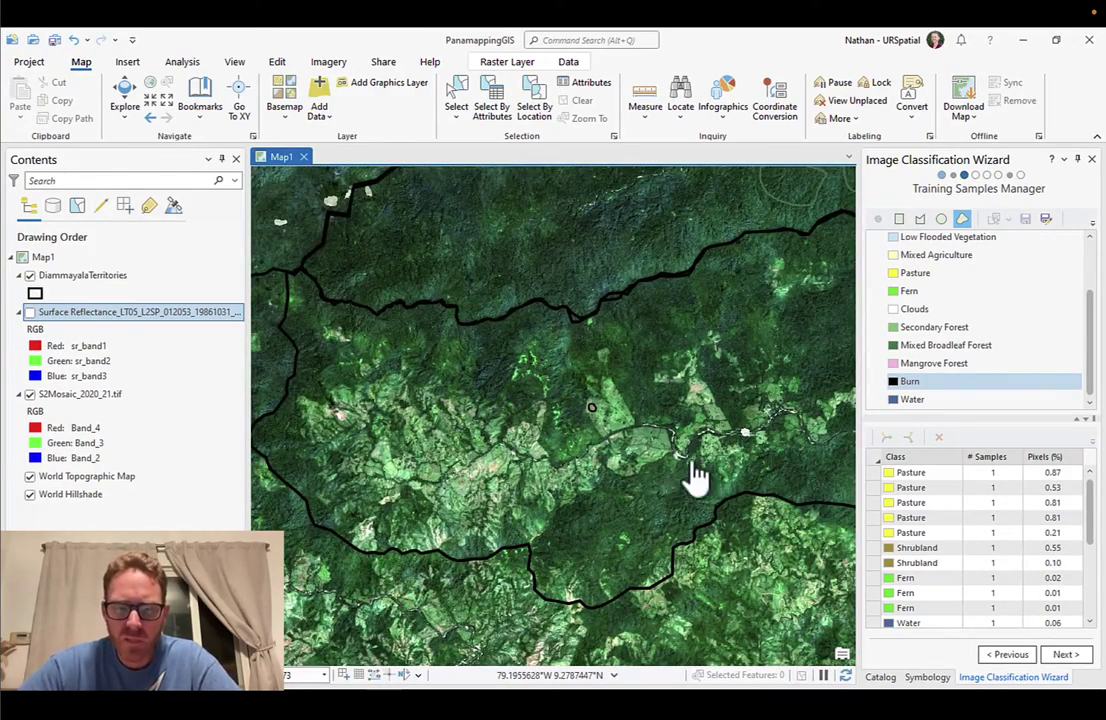
left_click_drag(637, 451, 428, 458)
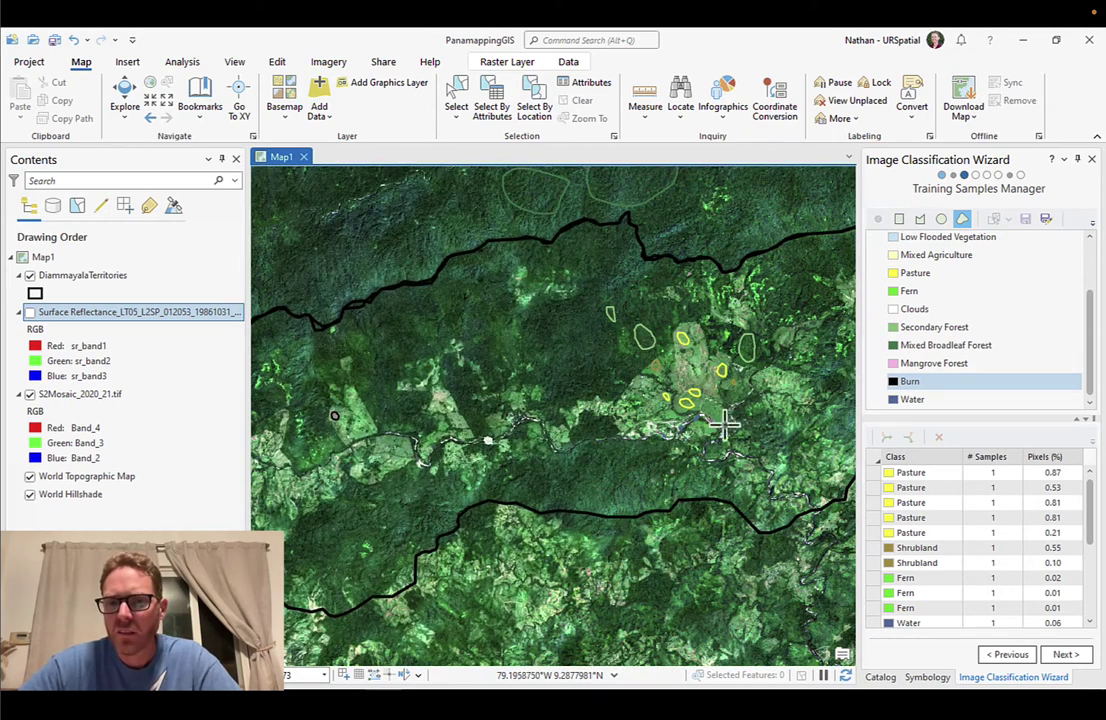
left_click_drag(724, 424, 543, 440)
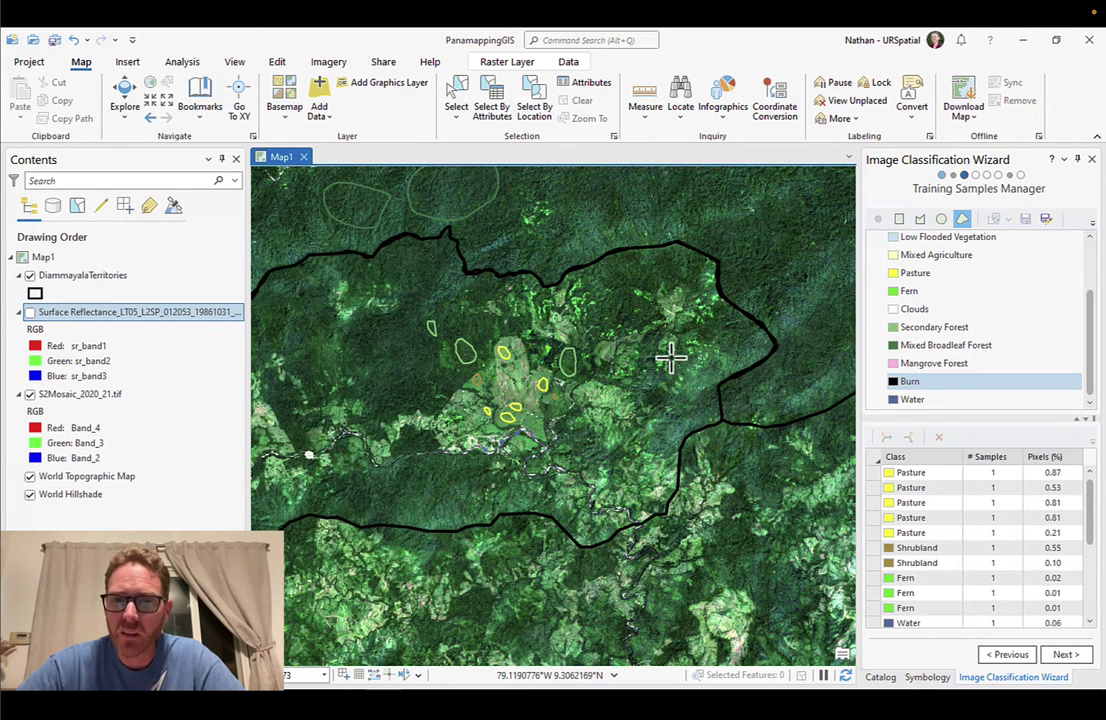
mouse_move(501, 326)
left_mouse_down()
mouse_move(484, 415)
mouse_move(595, 393)
mouse_move(634, 420)
mouse_move(700, 420)
left_mouse_up()
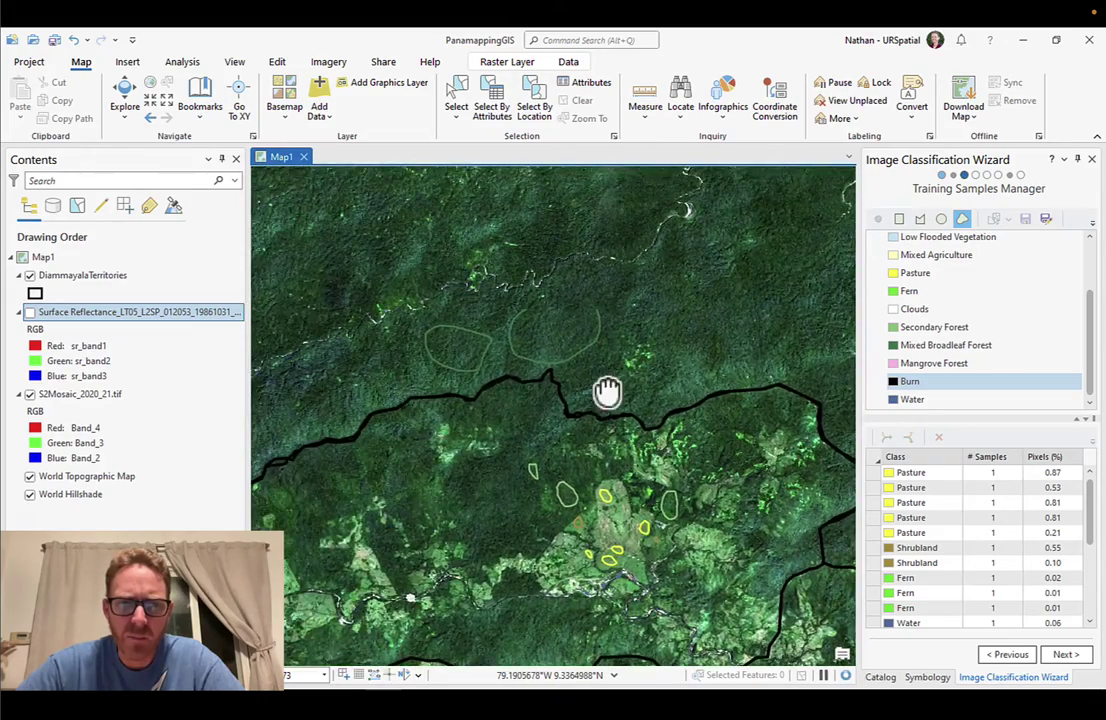
mouse_move(520, 392)
left_mouse_down()
mouse_move(647, 385)
mouse_move(720, 395)
left_mouse_up()
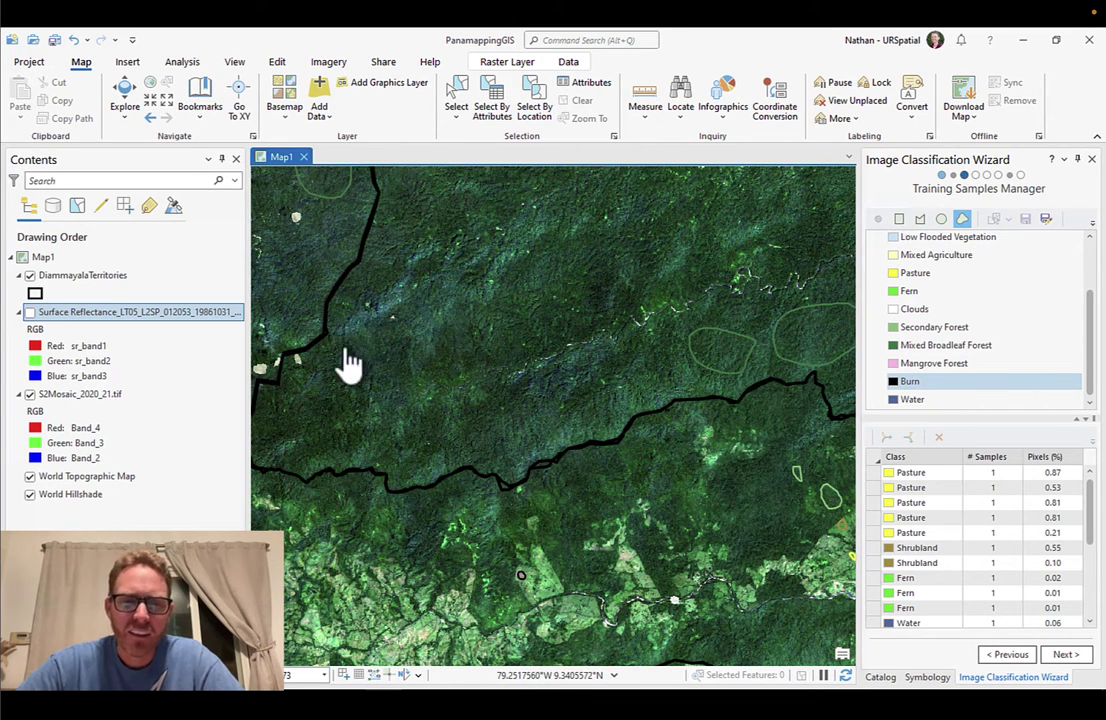
left_click_drag(346, 365, 580, 414)
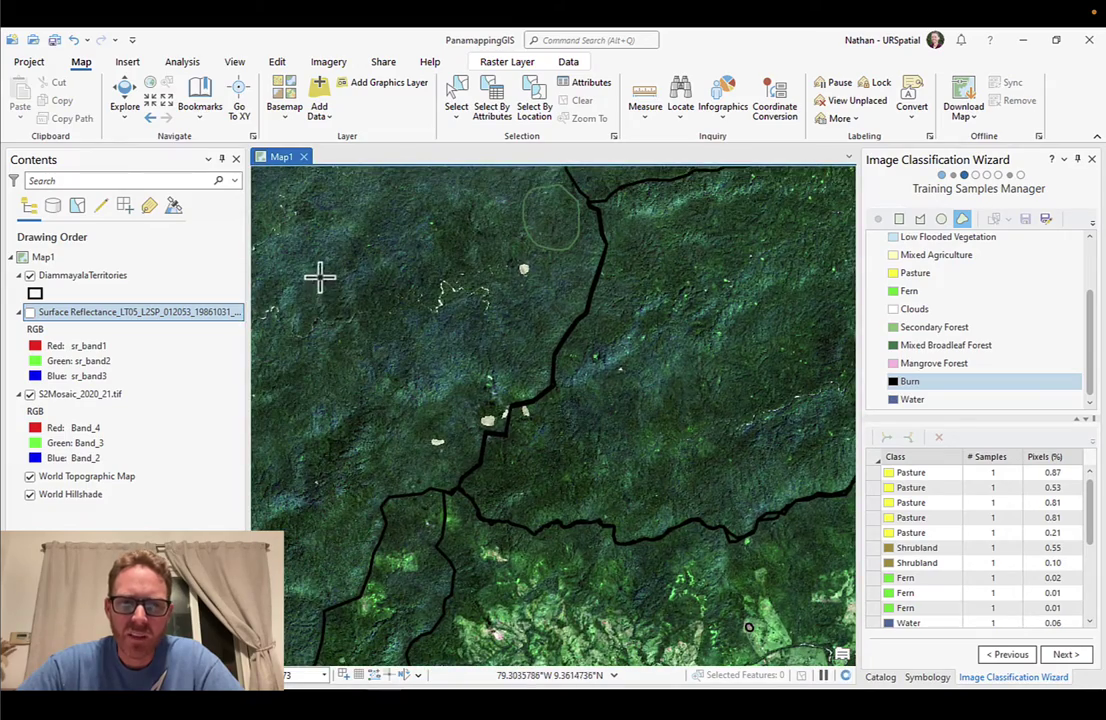
scroll(365, 303, "down", 2)
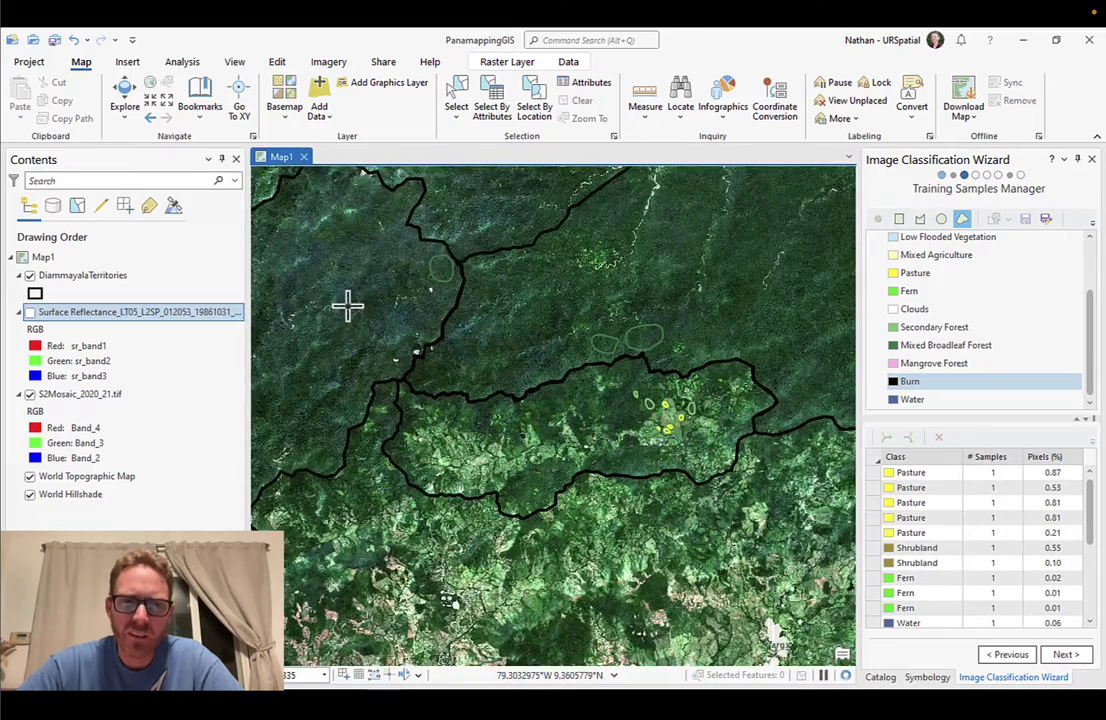
- Draw two large freehand Mixed Broadleaf Forest samples in the dense forest west of the territory boundary, one just southwest of the existing sample and one farther west
scroll(356, 291, "up", 3)
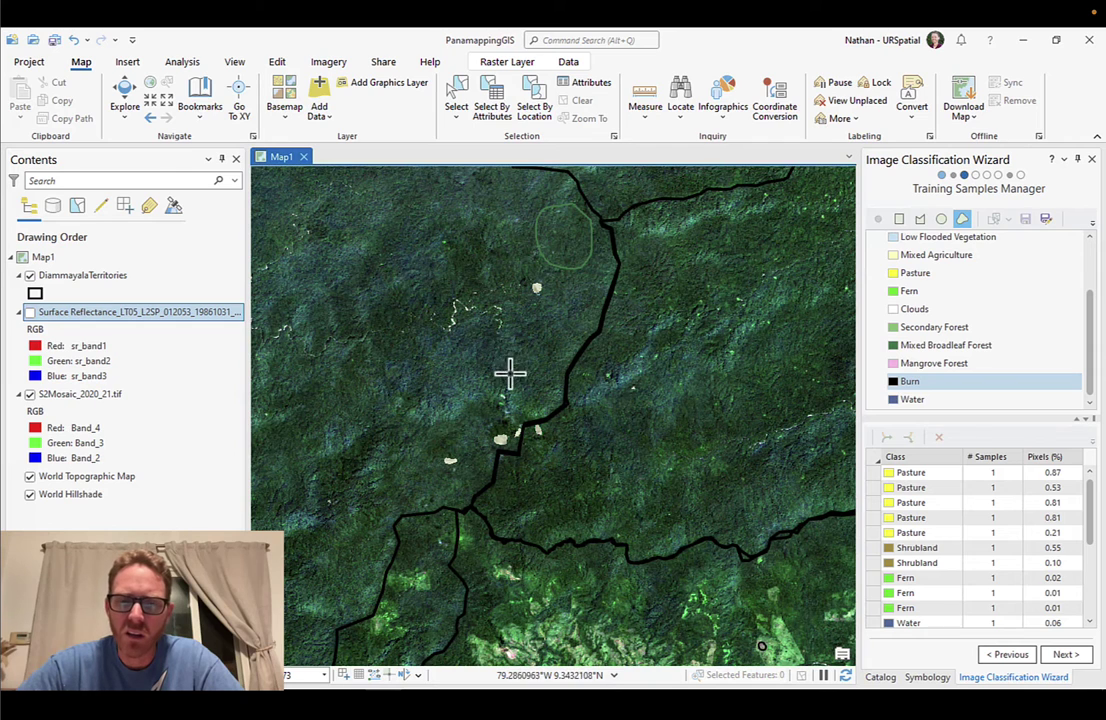
scroll(975, 335, "up", 2)
left_click(940, 383)
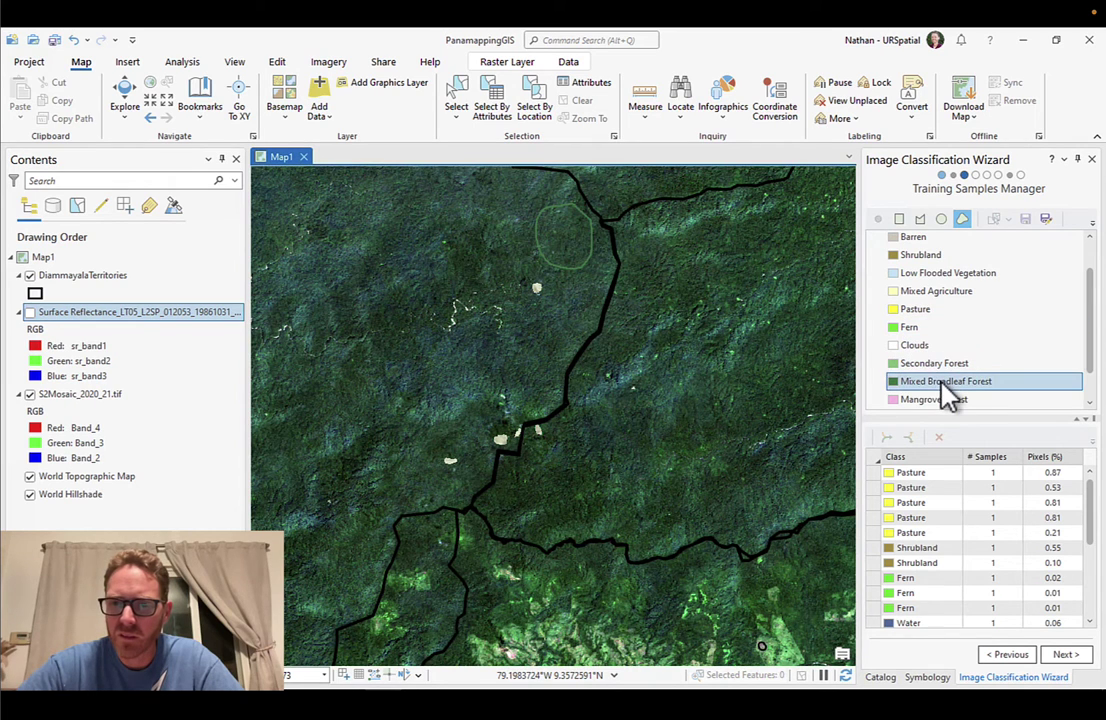
mouse_move(425, 358)
left_mouse_down()
mouse_move(451, 396)
mouse_move(496, 358)
mouse_move(428, 342)
left_mouse_up()
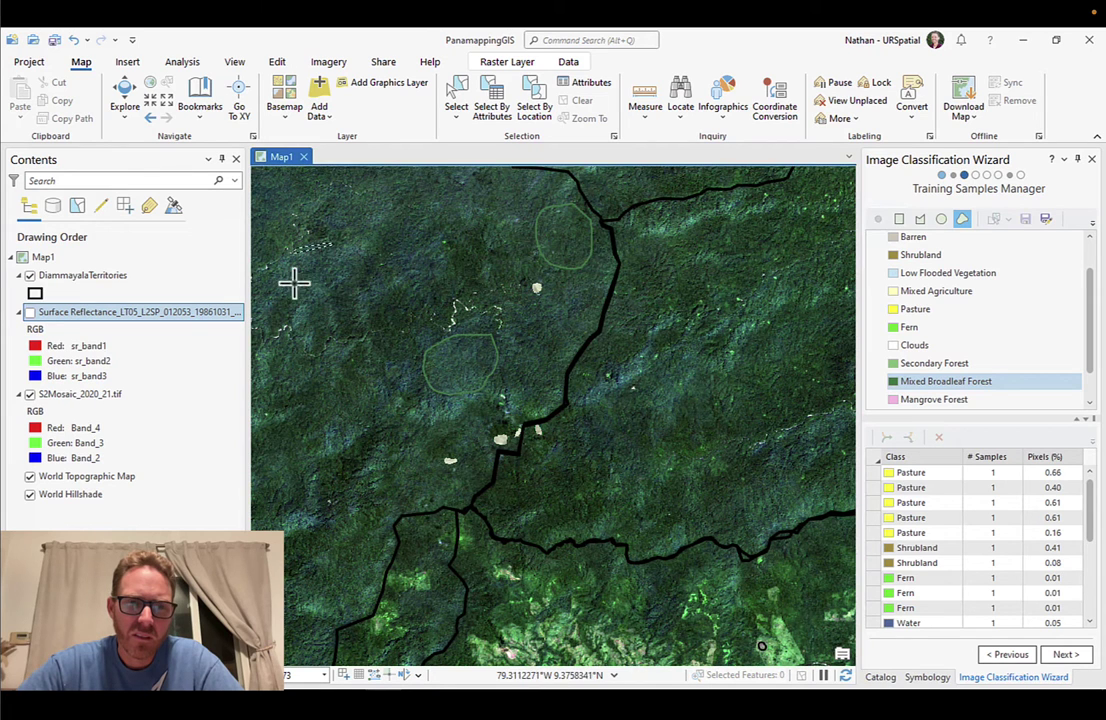
mouse_move(294, 283)
left_mouse_down()
mouse_move(358, 279)
mouse_move(330, 245)
left_mouse_up()
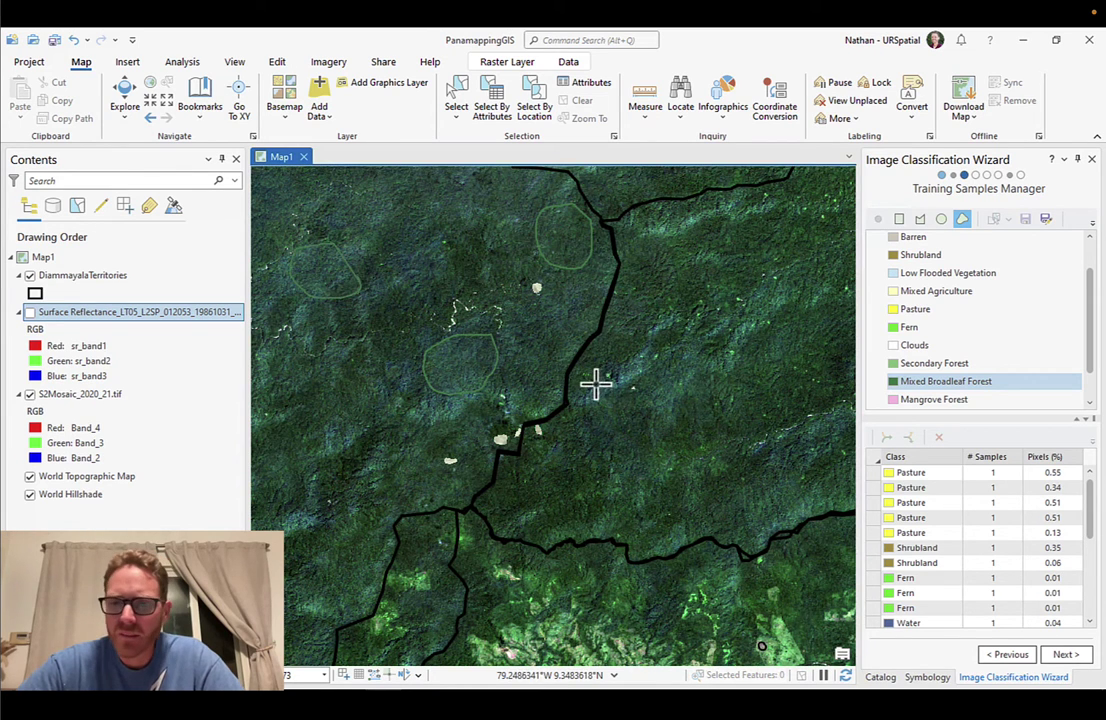
- Examine the coastal peninsula at the northern edge of the mosaic for possible mangrove sampling areas
scroll(693, 371, "down", 1)
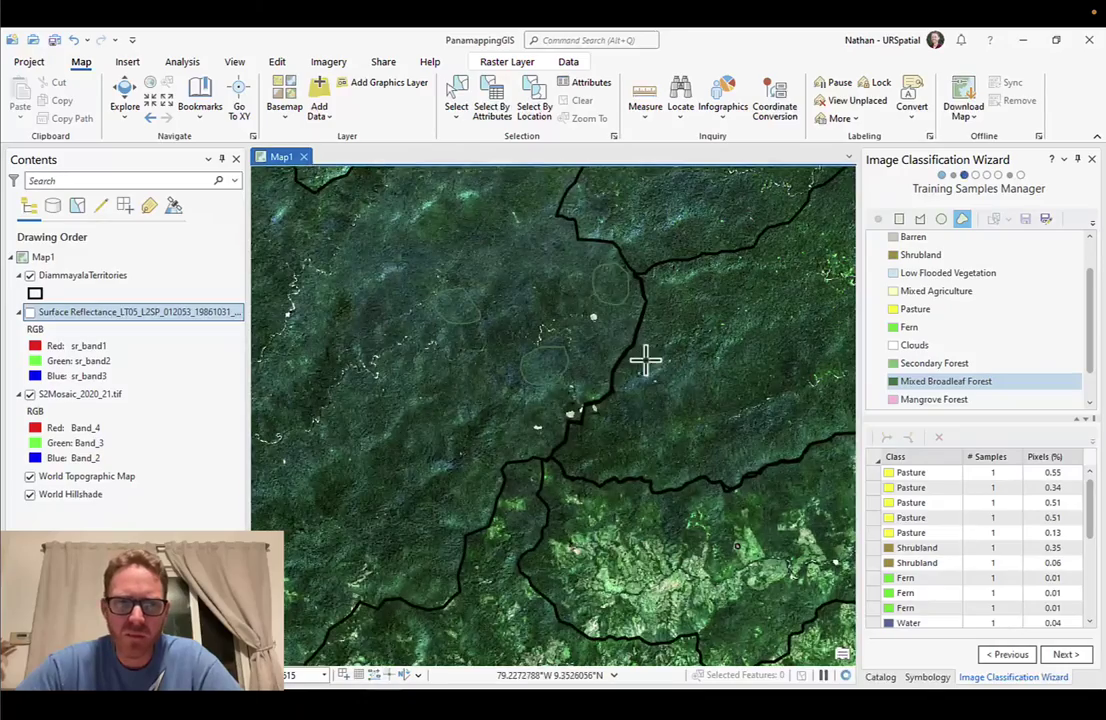
scroll(649, 363, "down", 1)
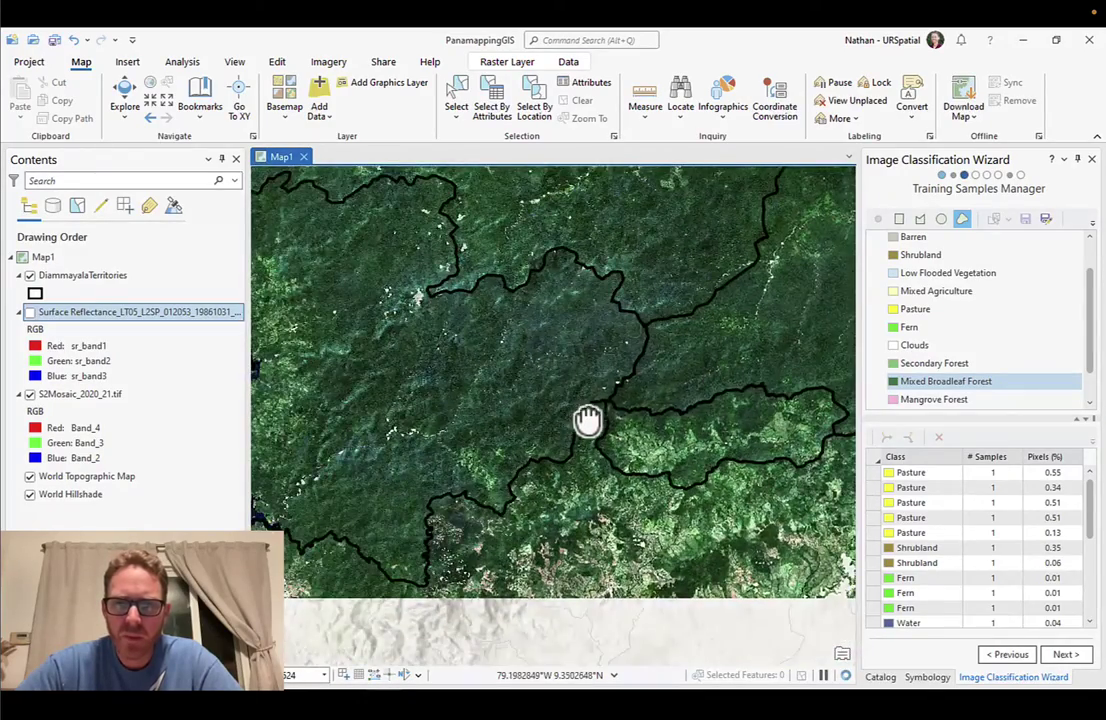
left_click_drag(588, 420, 457, 506)
scroll(602, 333, "up", 1)
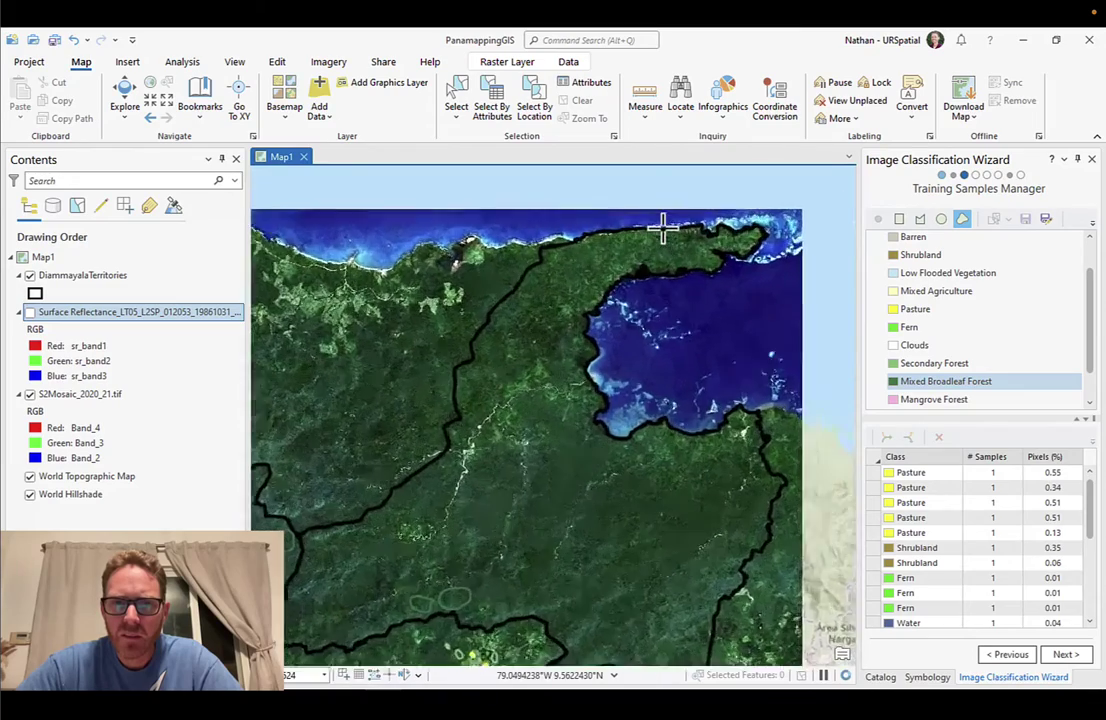
scroll(662, 228, "up", 3)
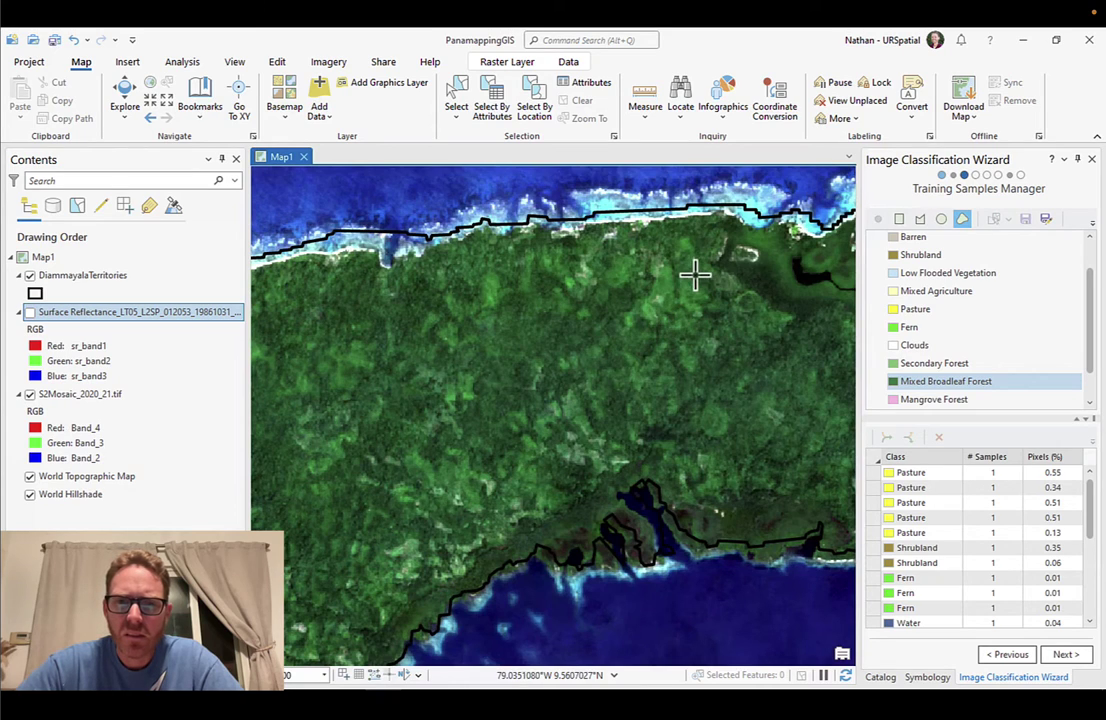
scroll(558, 287, "down", 2)
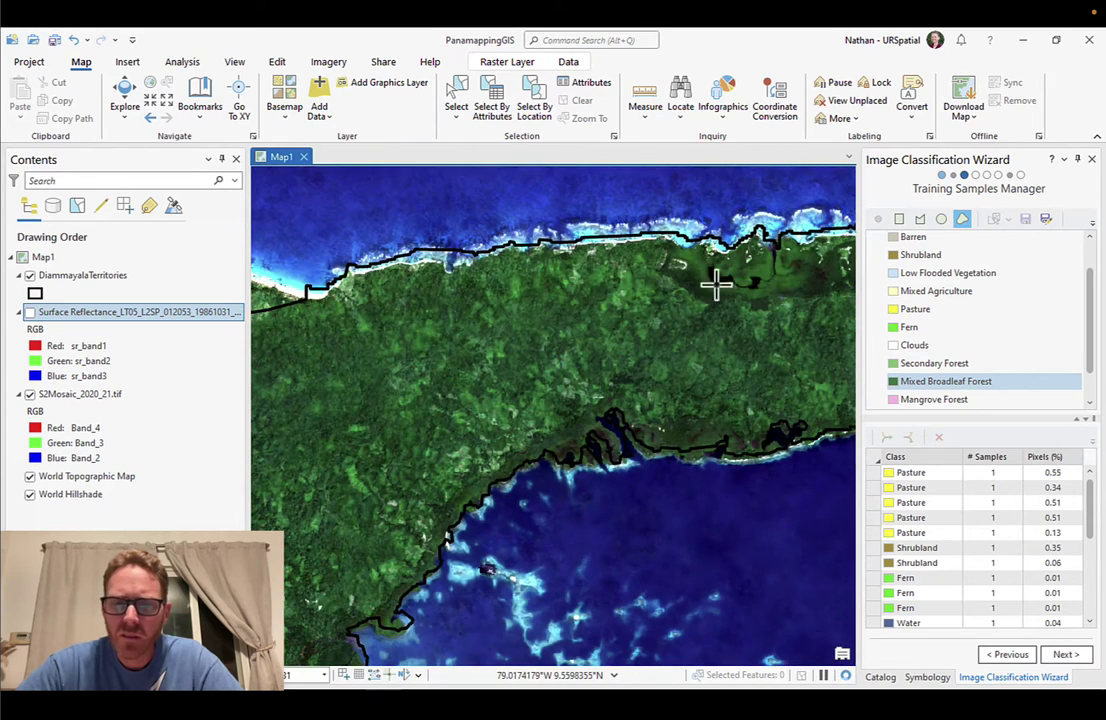
scroll(578, 285, "down", 2)
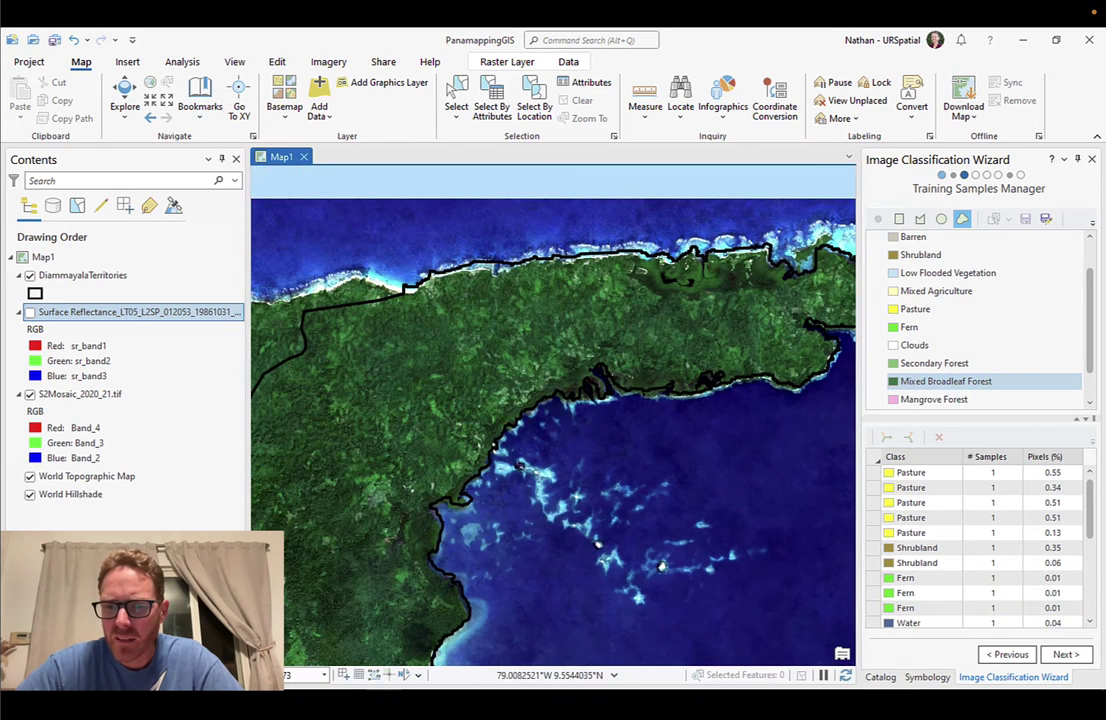
- Add ForestCoverLandUse_2021_25k.tif from the PanamaForestCoverLandUse_2021_25k folder to the map and expand its class legend
left_click(880, 677)
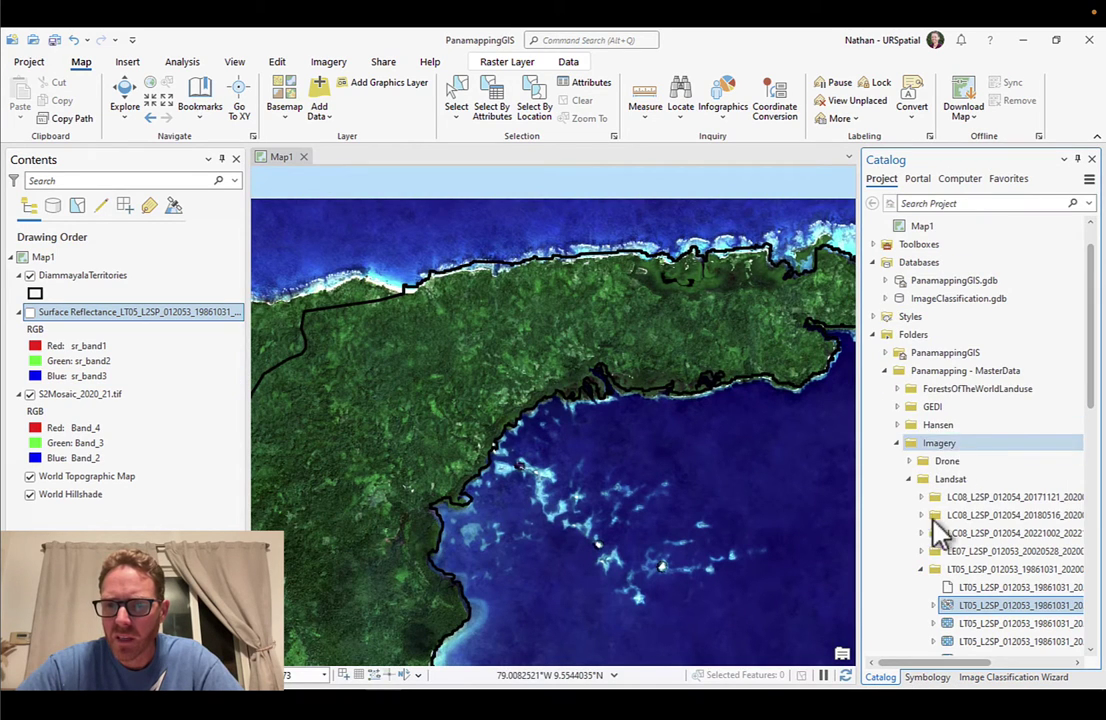
left_click(898, 445)
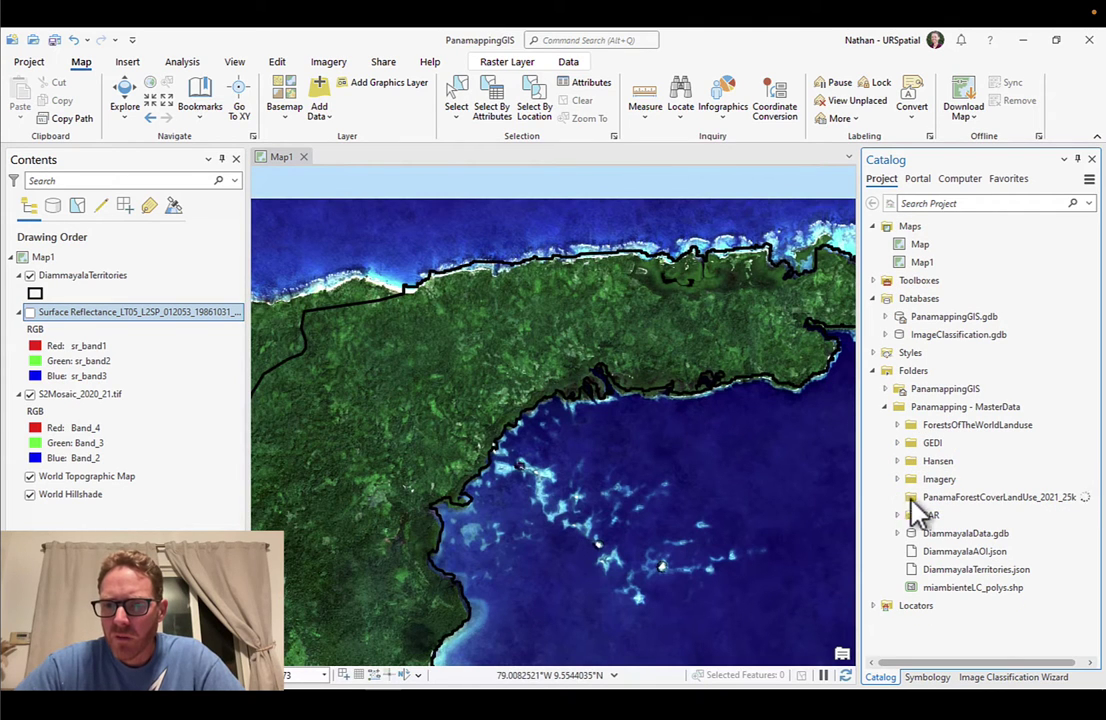
double_click(920, 500)
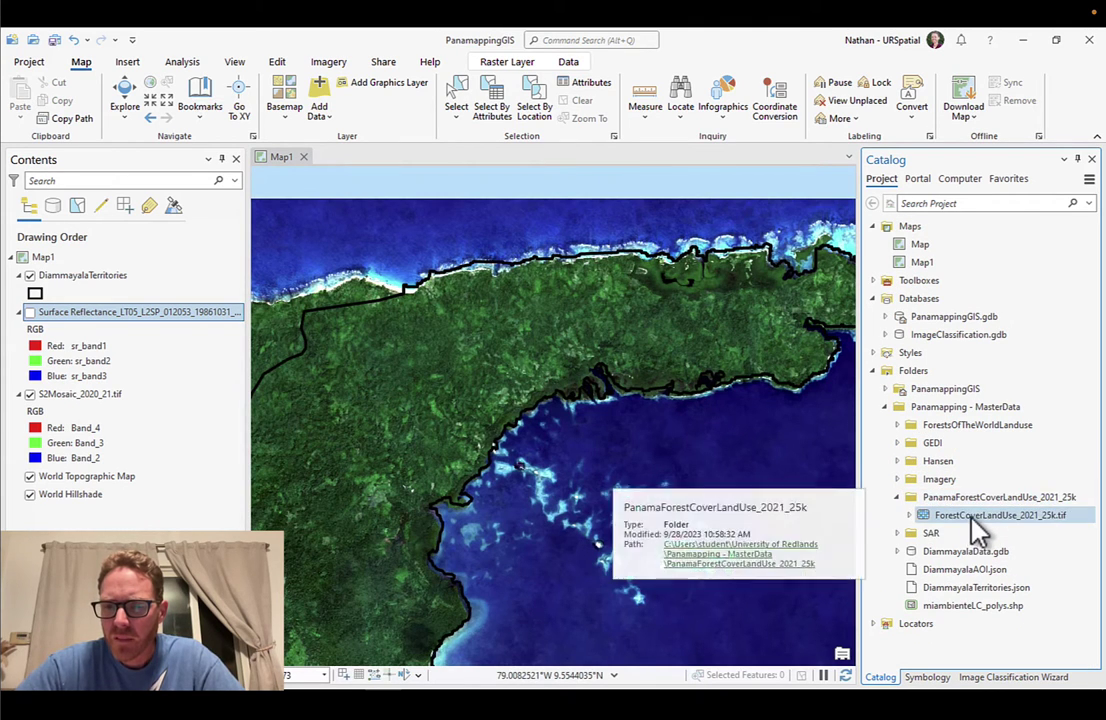
left_click(1010, 518)
left_click_drag(1012, 520, 728, 378)
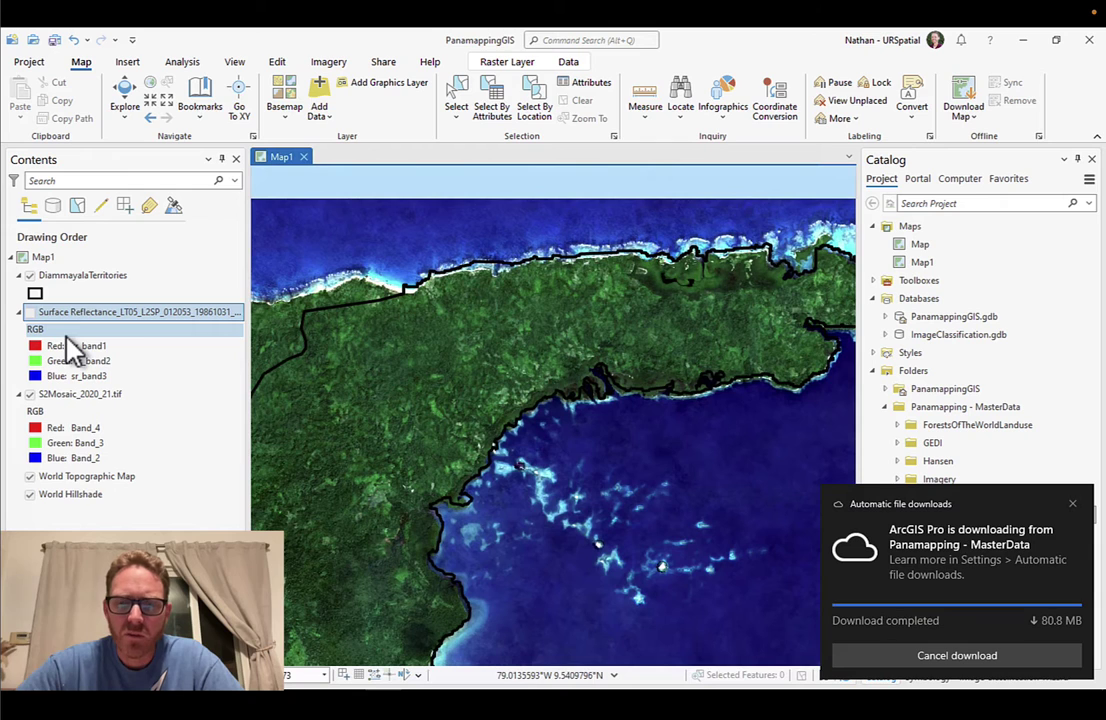
left_click(29, 330)
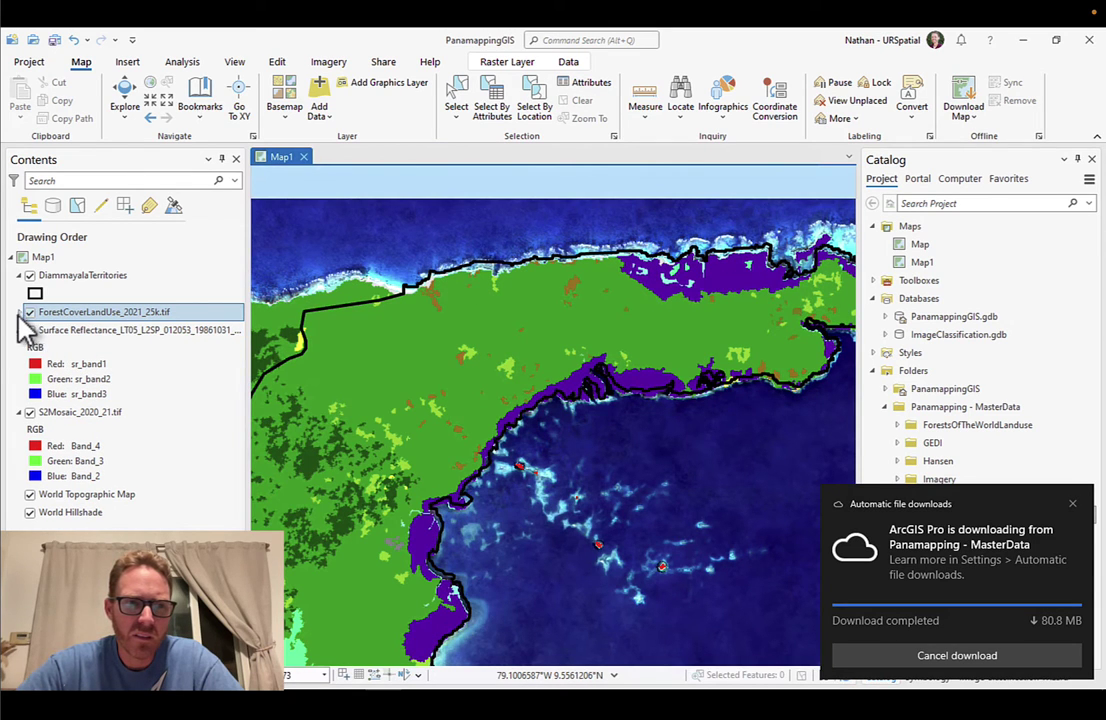
left_click(19, 313)
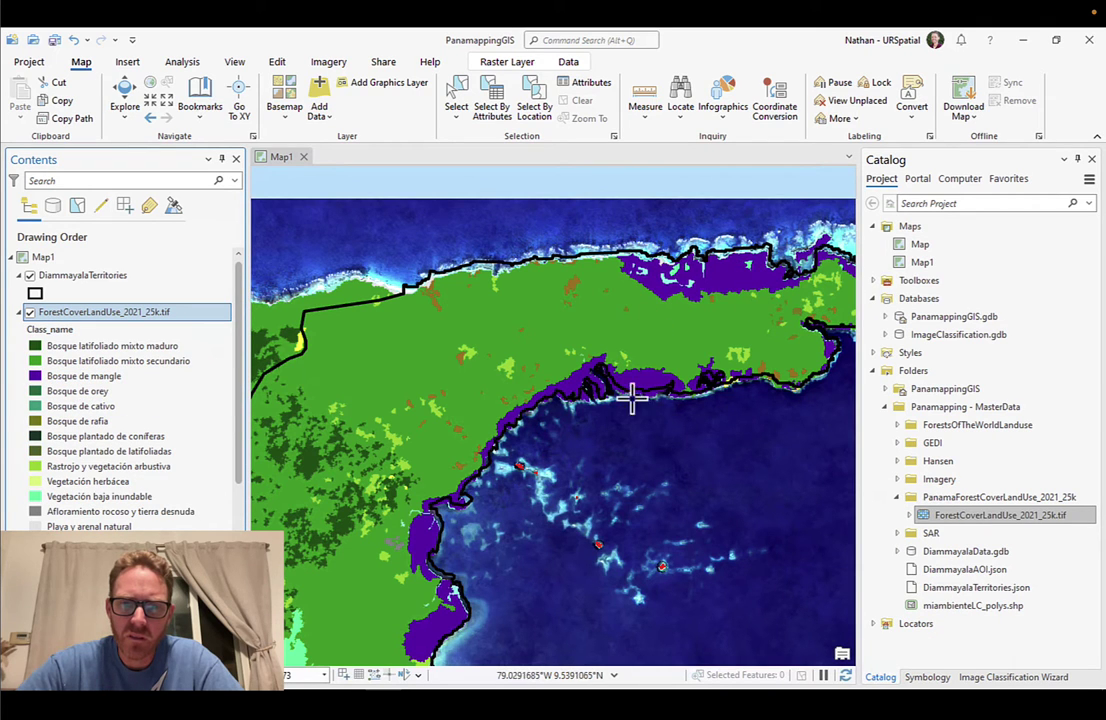
- Compare the Bosque de mangle areas of the ForestCoverLandUse layer with the imagery around the northern coastal lagoon, leaving the layer hidden
left_click(30, 312)
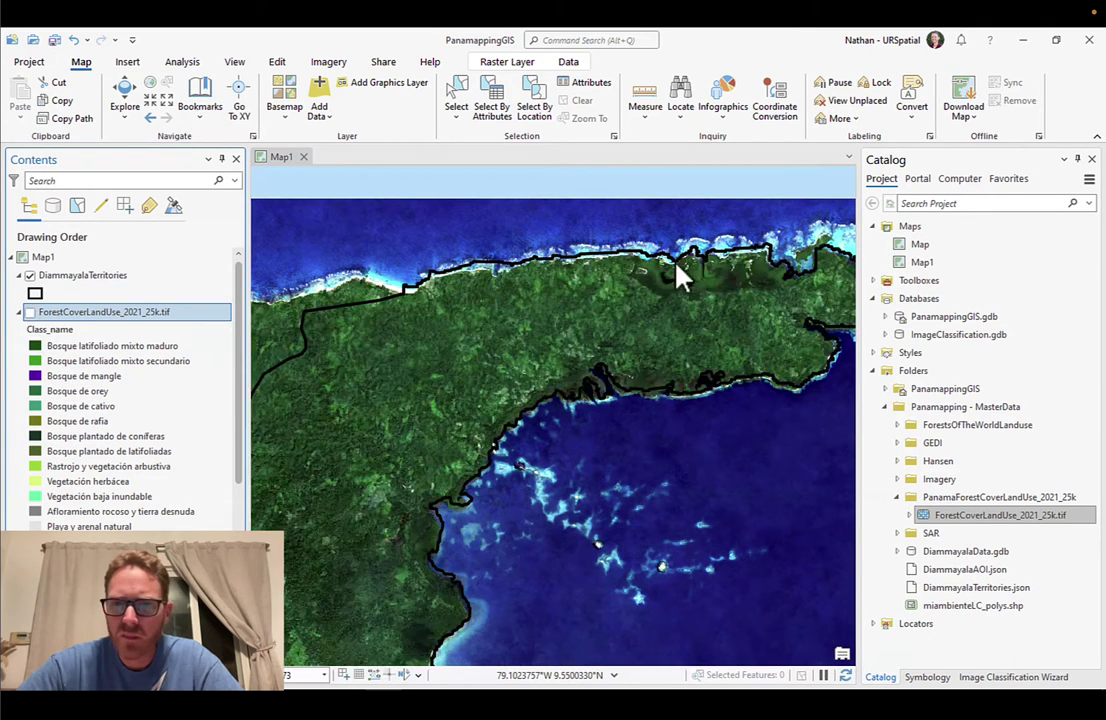
scroll(745, 273, "up", 3)
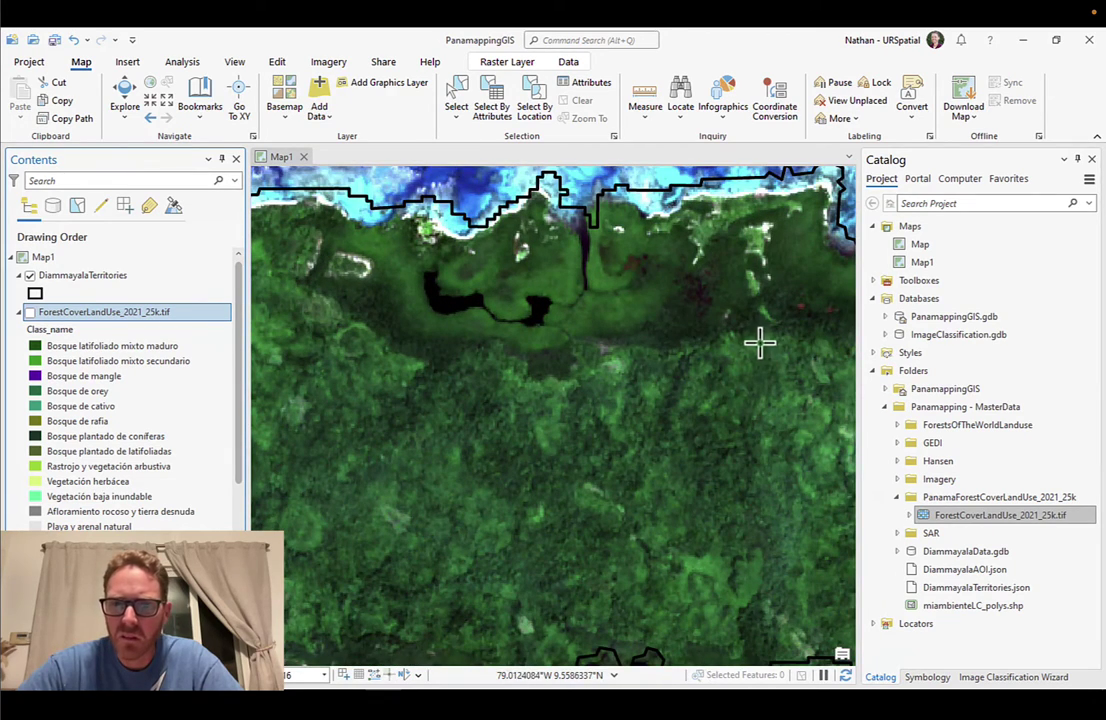
left_click(30, 313)
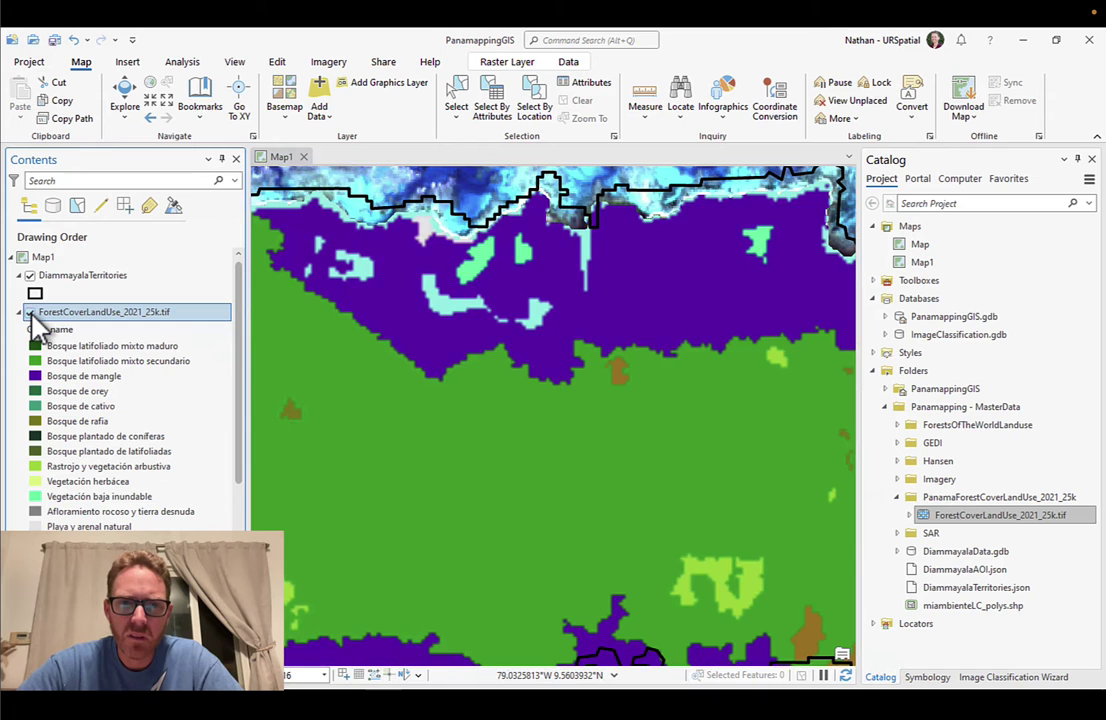
left_click(30, 313)
left_click(30, 313)
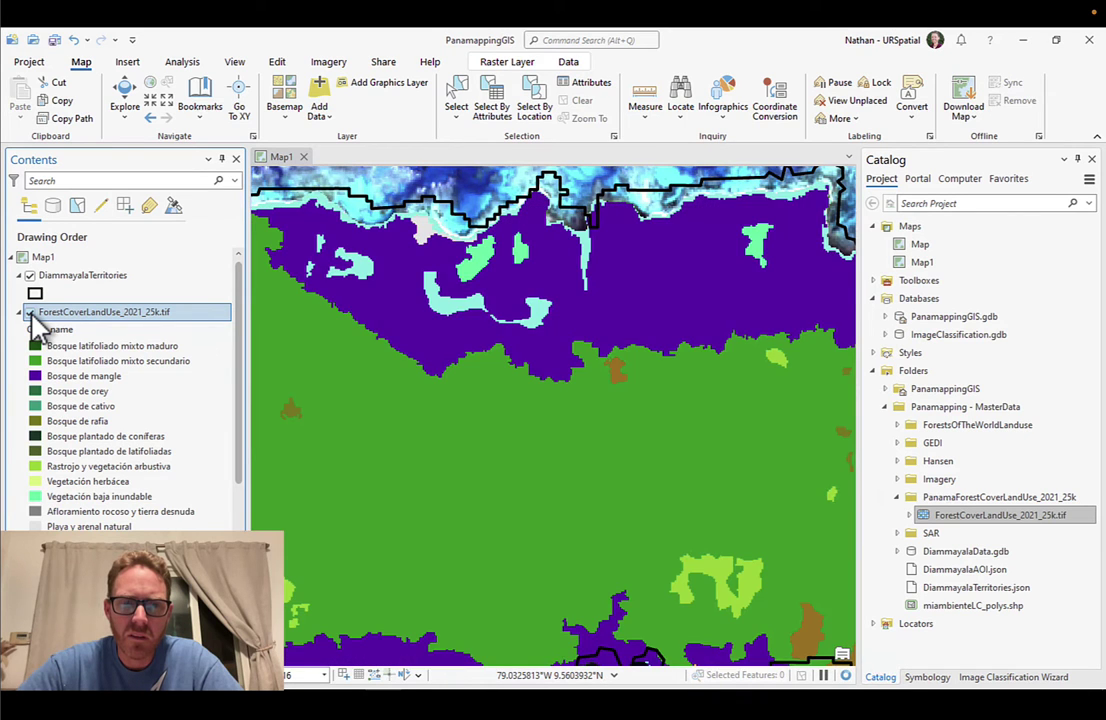
left_click(30, 313)
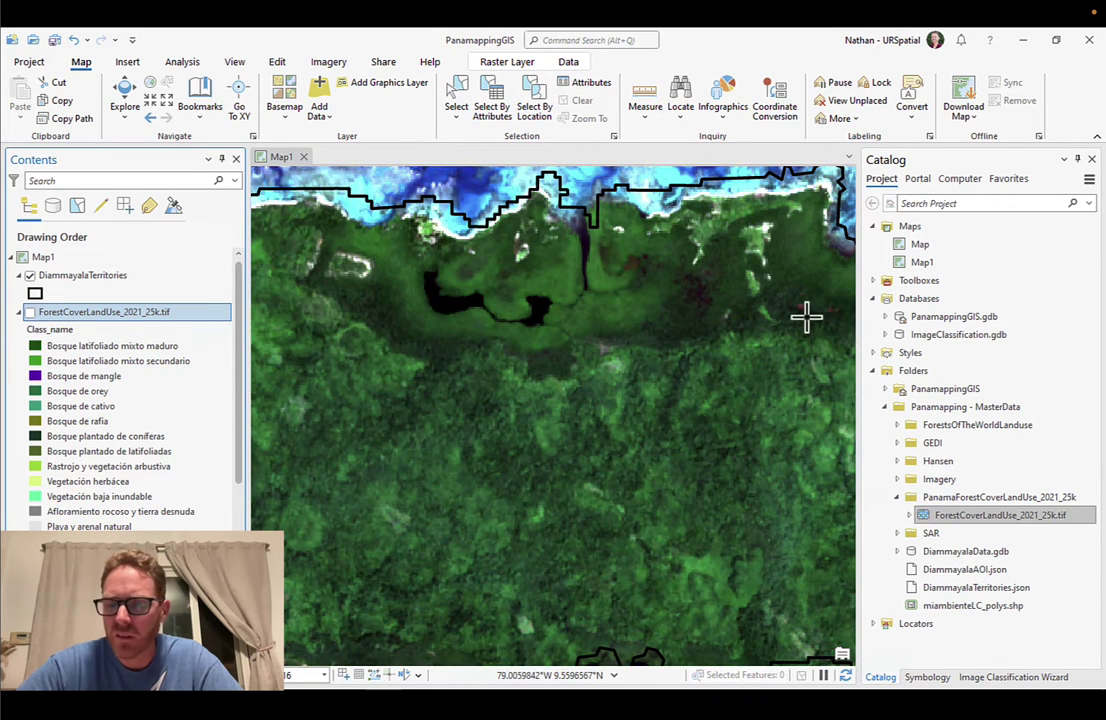
- Draw two freehand Mangrove Forest samples in the dark vegetation, one east and one southwest of the black coastal lagoon
left_click(1004, 677)
left_click(953, 364)
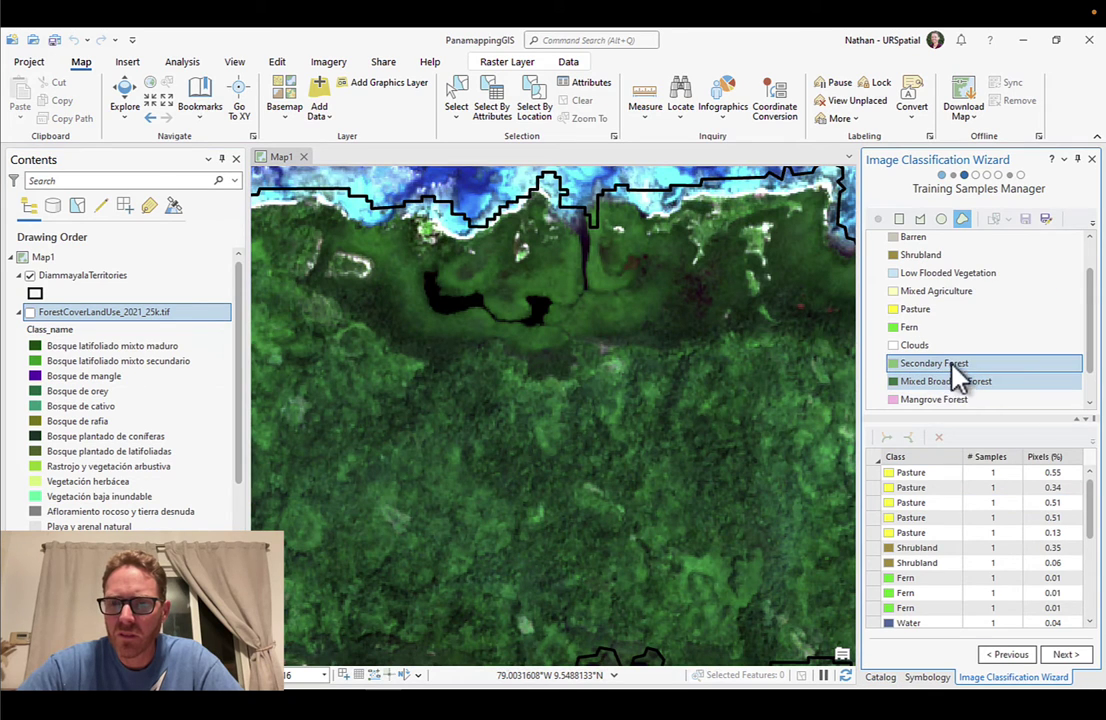
left_click(945, 399)
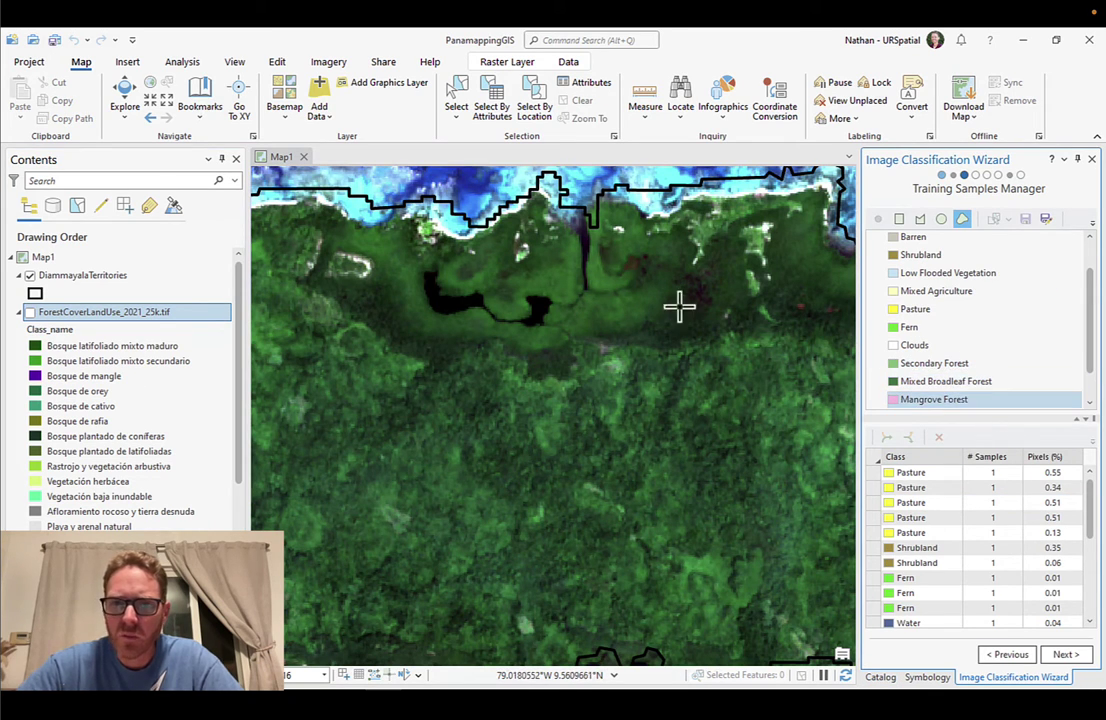
mouse_move(718, 285)
left_mouse_down()
mouse_move(686, 283)
mouse_move(654, 312)
mouse_move(713, 307)
left_mouse_up()
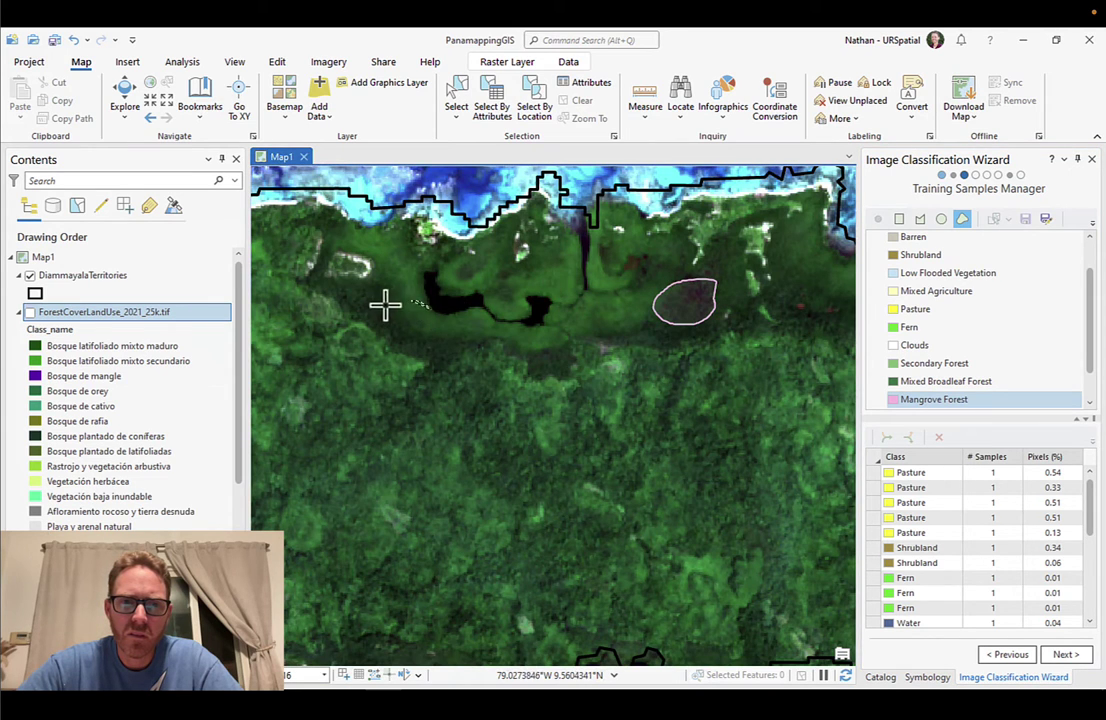
mouse_move(385, 304)
left_mouse_down()
mouse_move(415, 348)
mouse_move(444, 343)
mouse_move(435, 308)
left_mouse_up()
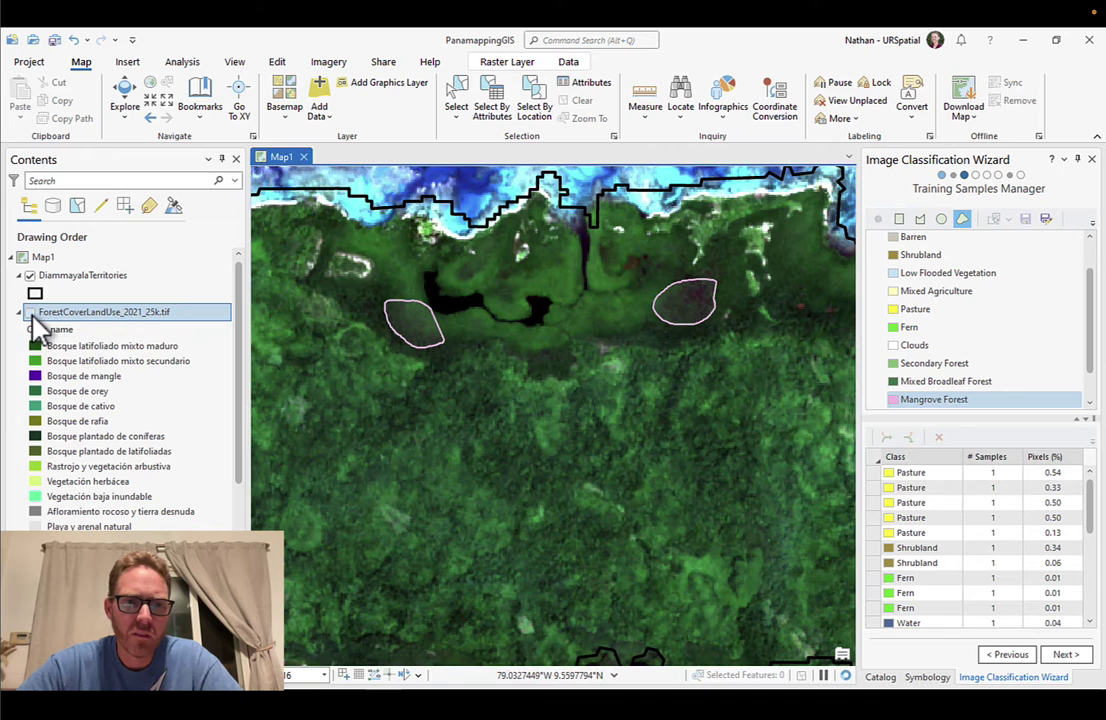
- Check against the ForestCoverLandUse layer and draw two smaller Mangrove Forest samples, one northwest of the lagoon and one between the lagoon and the channel
left_click(31, 313)
left_click(31, 313)
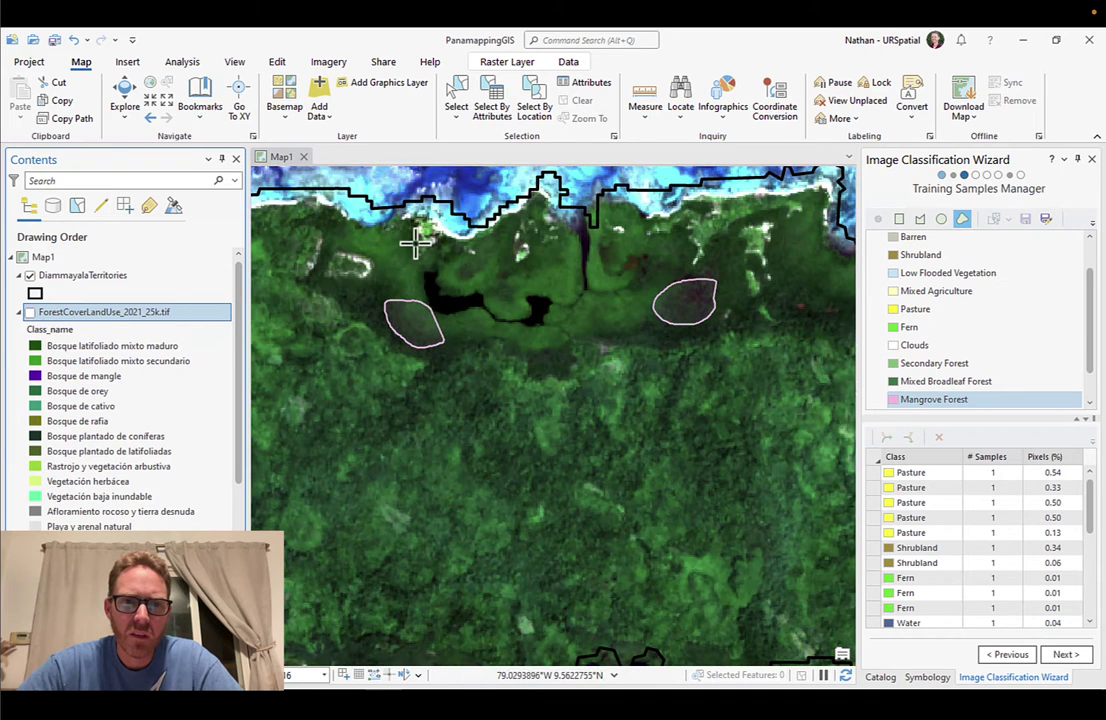
mouse_move(381, 255)
left_mouse_down()
mouse_move(392, 276)
mouse_move(407, 261)
mouse_move(398, 244)
left_mouse_up()
left_click_drag(570, 282, 568, 276)
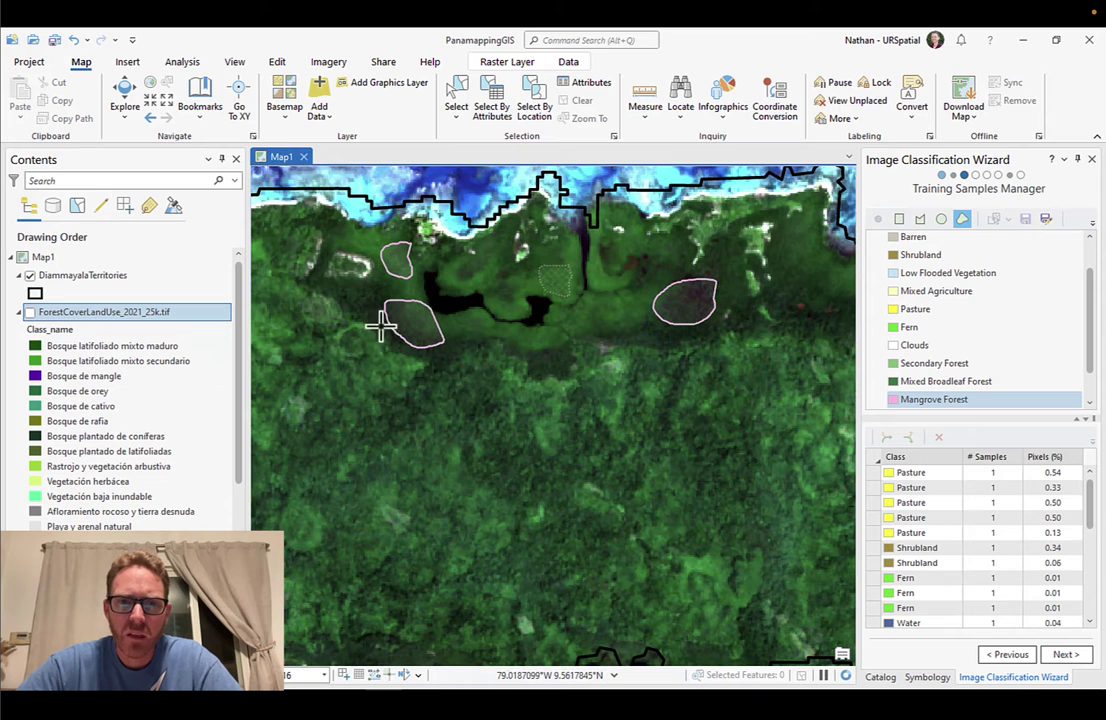
scroll(370, 328, "down", 2)
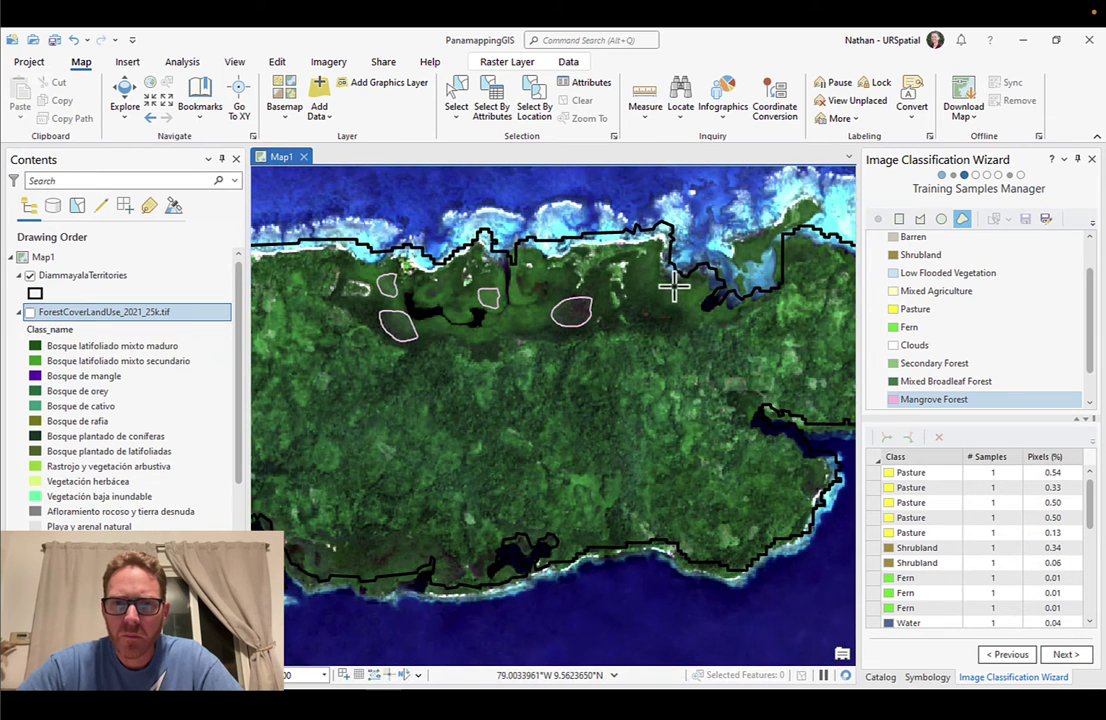
- Draw one more freehand Mangrove Forest sample in the dark vegetation just west of the northeastern coastal inlet
left_click_drag(645, 310, 678, 305)
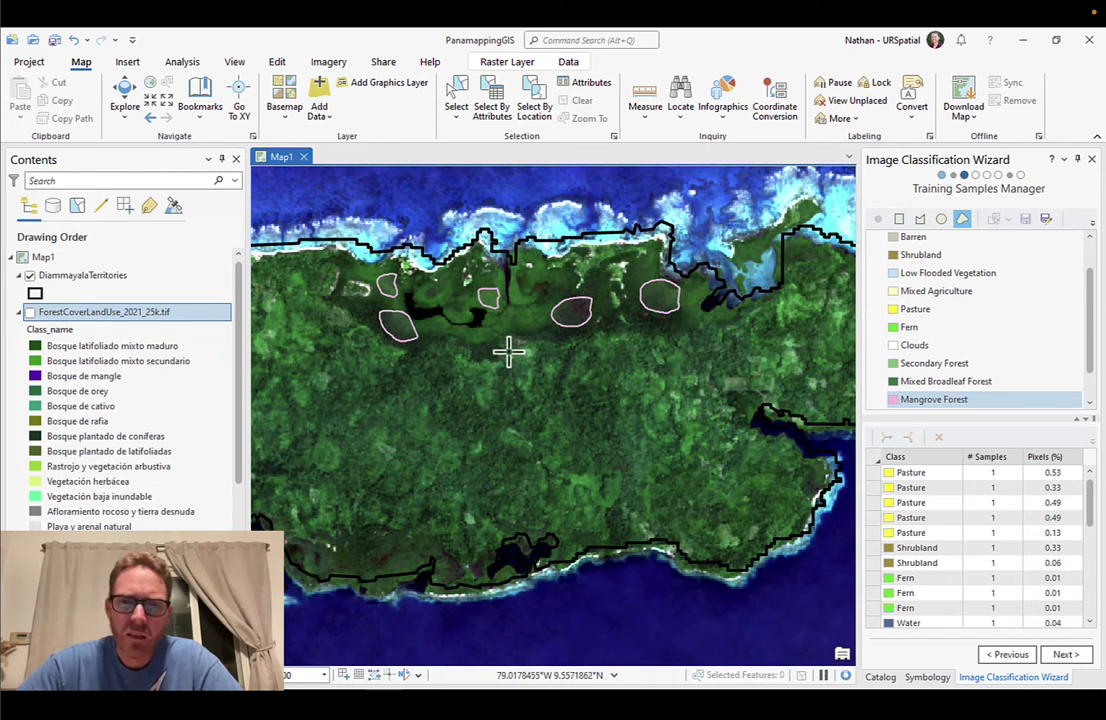
scroll(506, 351, "down", 2)
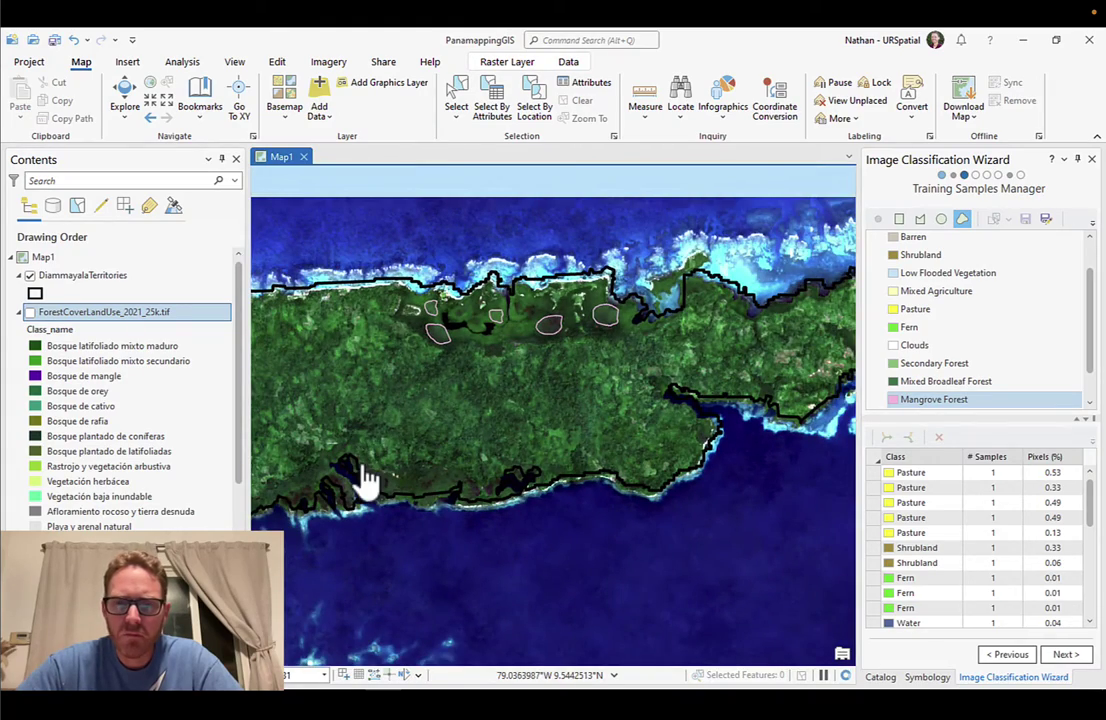
- Look over the collected samples from the coast to the southern pasture territory and advance the classification to the training stage
left_click_drag(481, 449, 686, 348)
left_click_drag(465, 435, 695, 282)
left_click_drag(543, 467, 610, 457)
left_click_drag(638, 338, 568, 523)
scroll(637, 455, "up", 3)
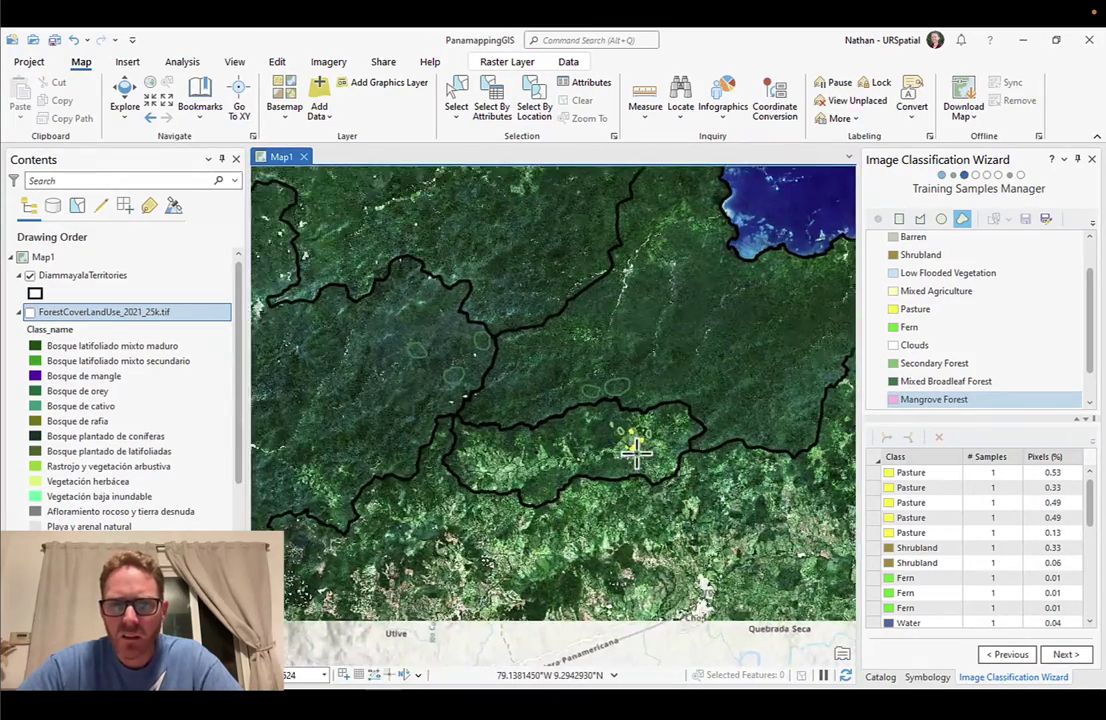
scroll(637, 455, "down", 1)
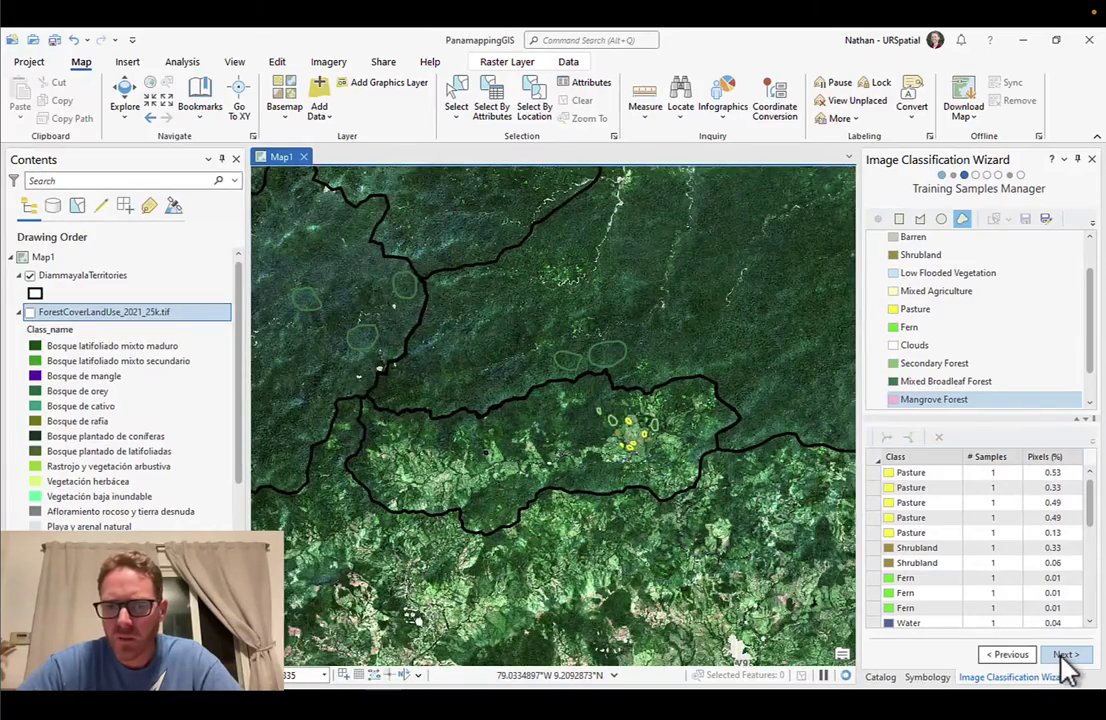
left_click(1065, 656)
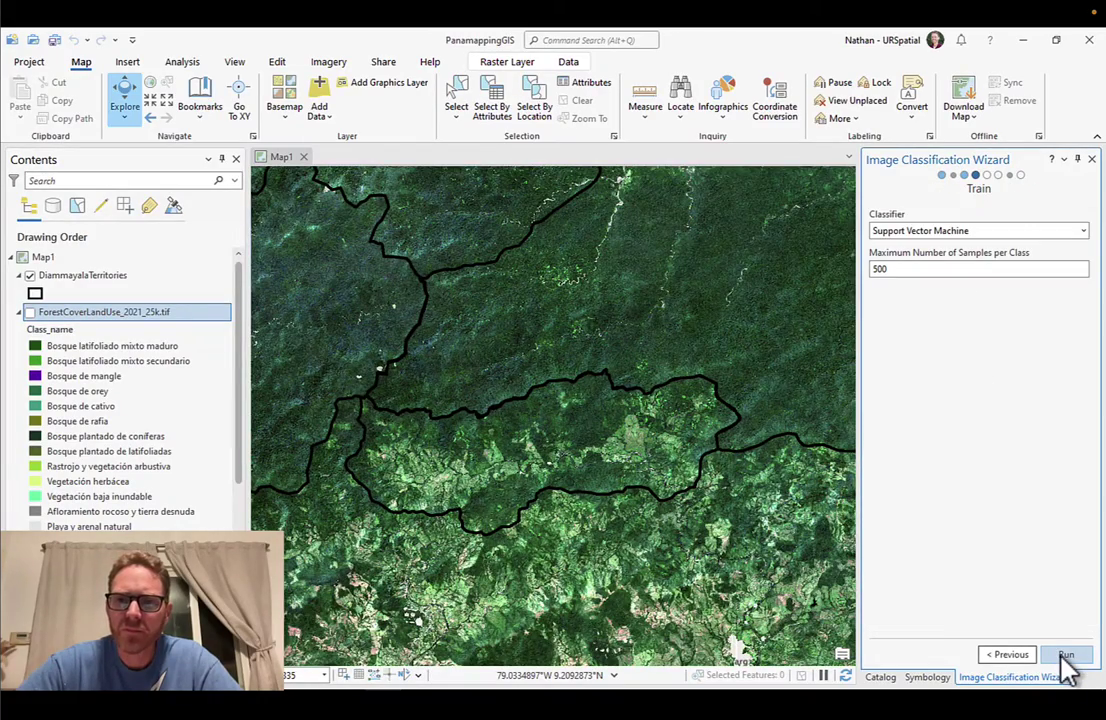
- Review the available classifiers, choose Random Trees and run the training with its default settings
left_click(1020, 232)
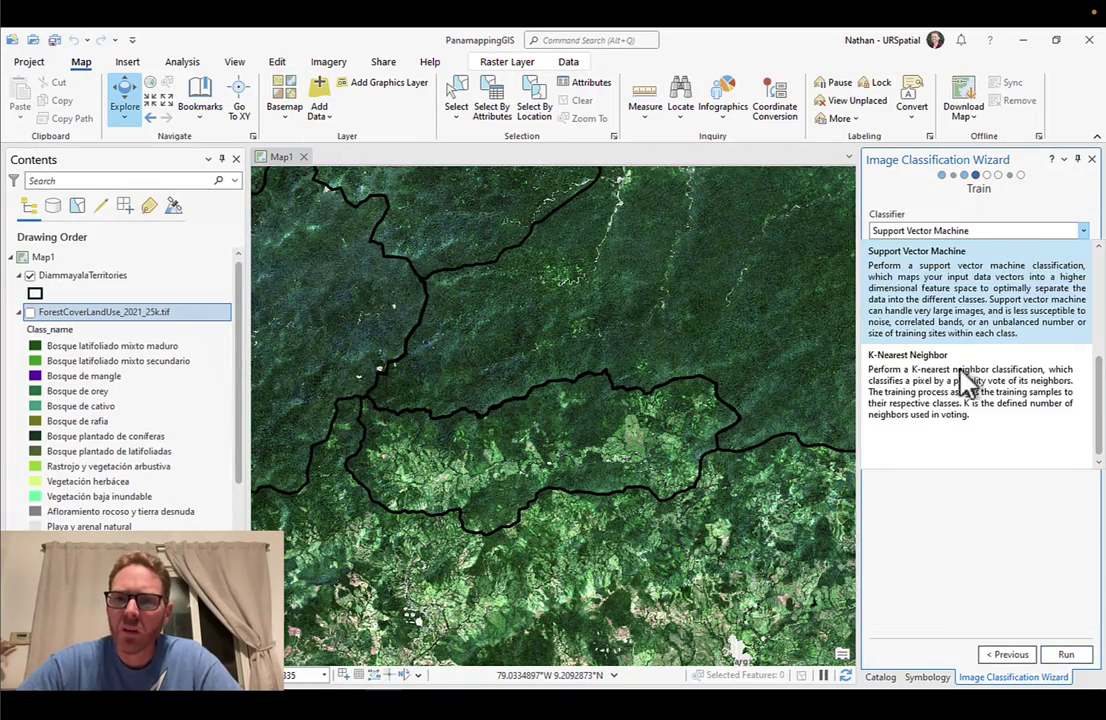
scroll(990, 290, "up", 3)
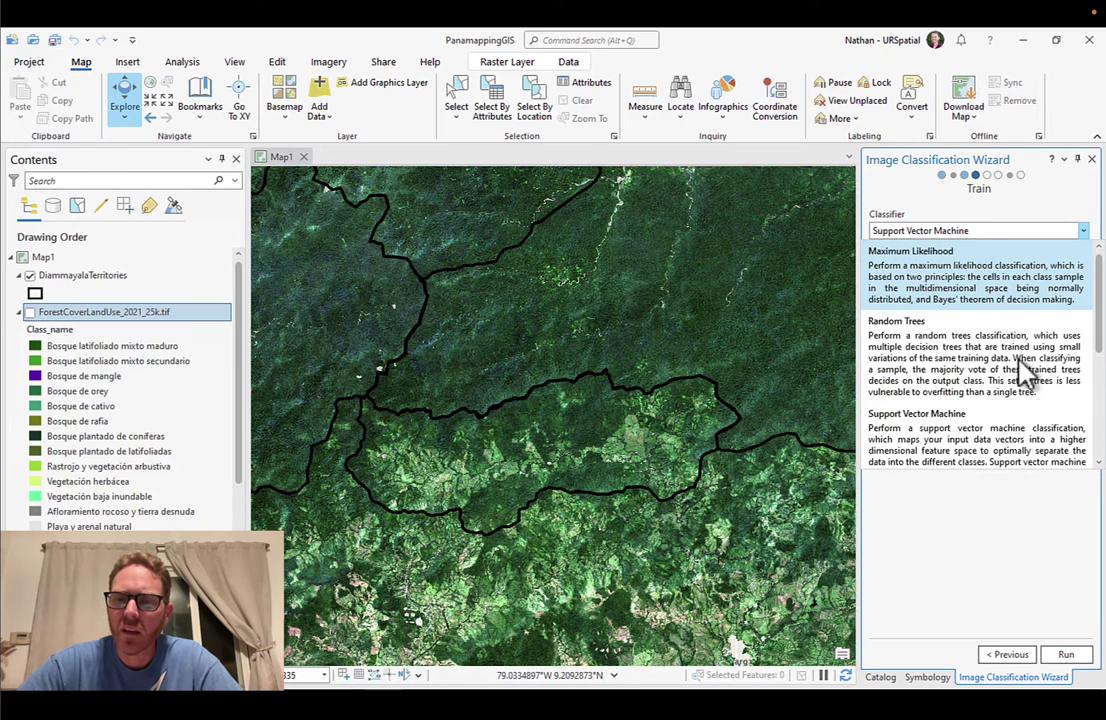
scroll(958, 330, "down", 1)
scroll(990, 330, "up", 1)
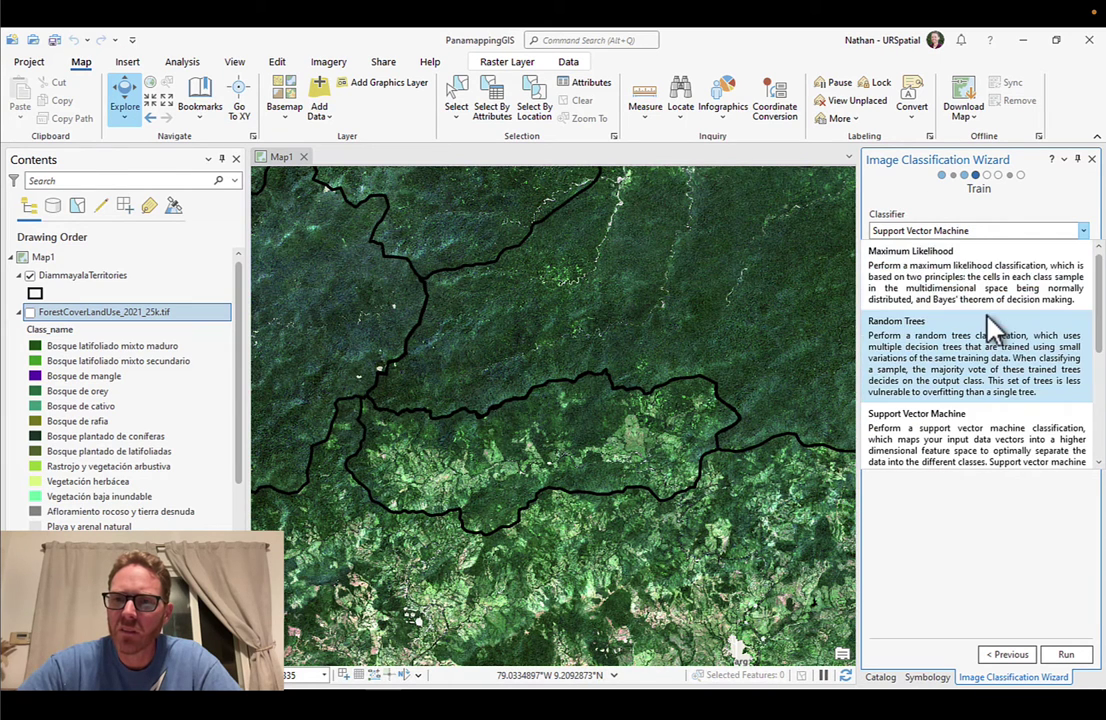
scroll(978, 390, "down", 2)
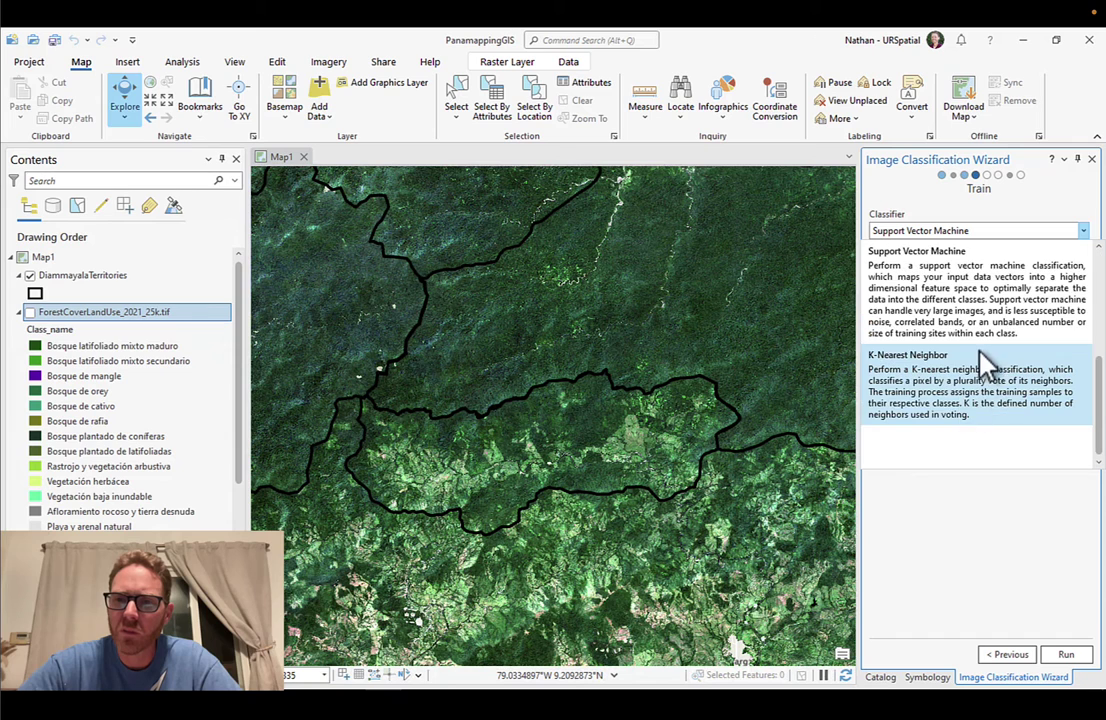
scroll(1000, 360, "up", 2)
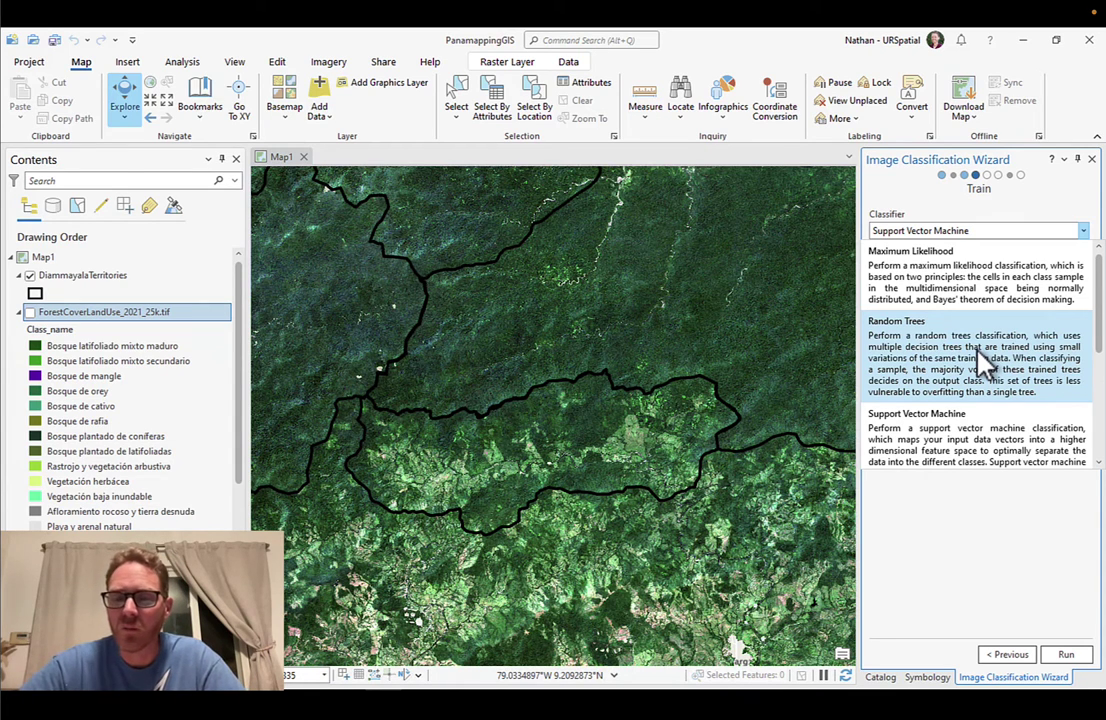
left_click(975, 355)
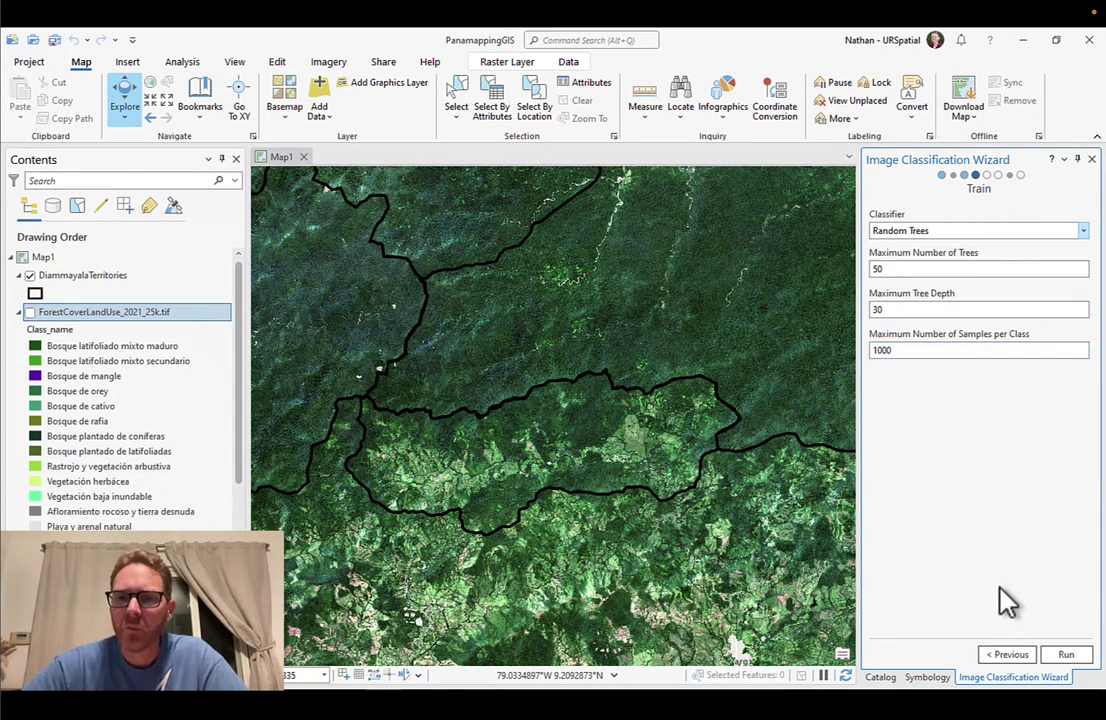
left_click(1068, 655)
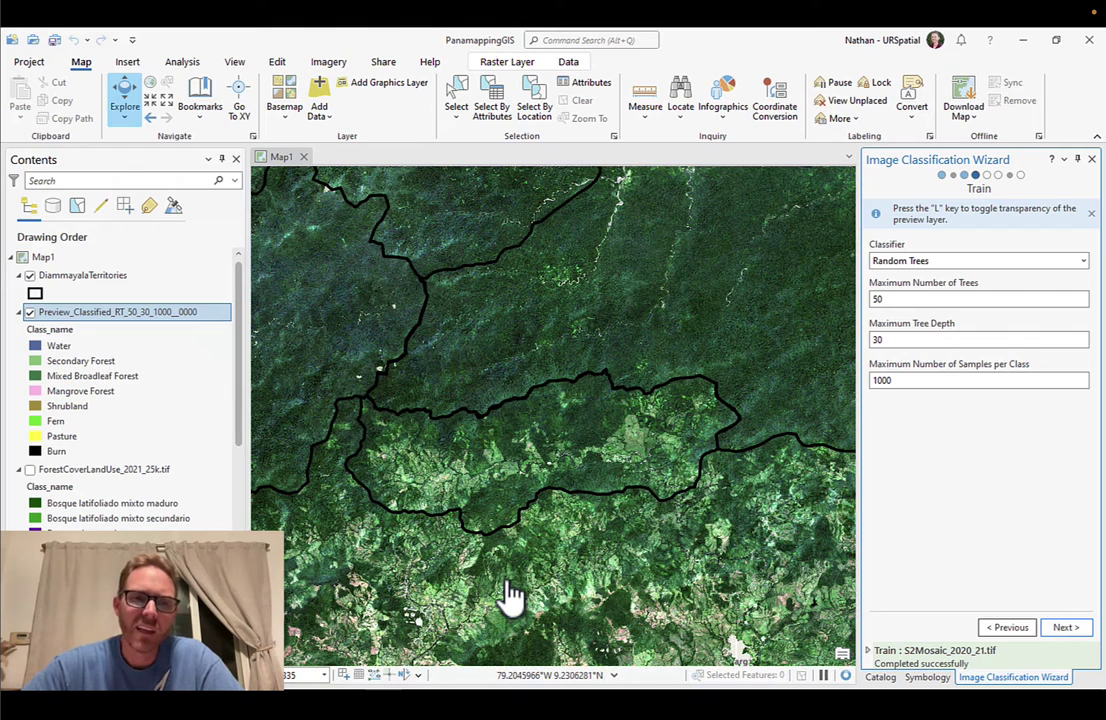
- Reveal the classification preview and compare its Pasture and Burn areas with the imagery around the large pasture, leaving the preview hidden
key("l")
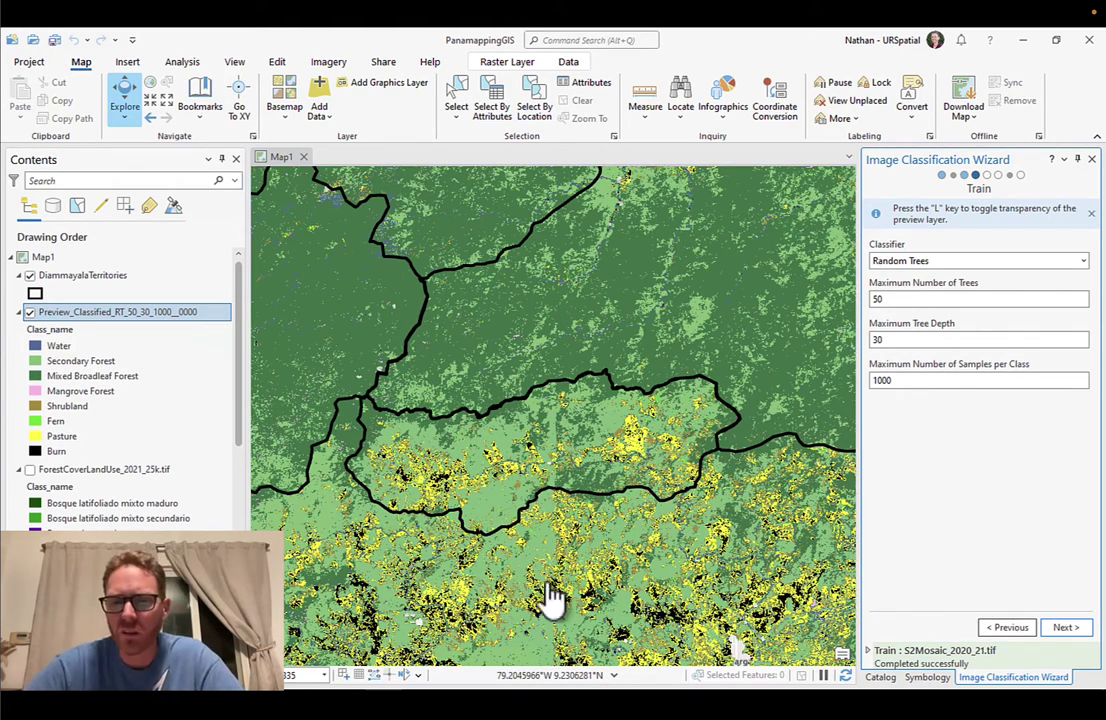
scroll(645, 452, "up", 5)
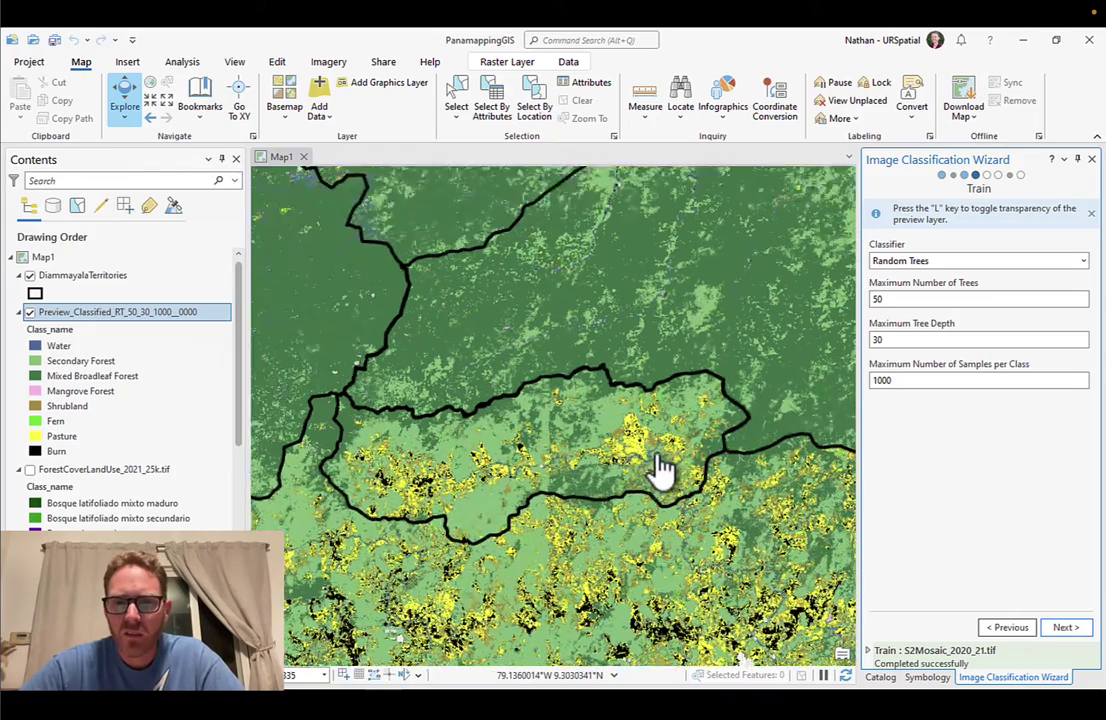
scroll(645, 473, "up", 2)
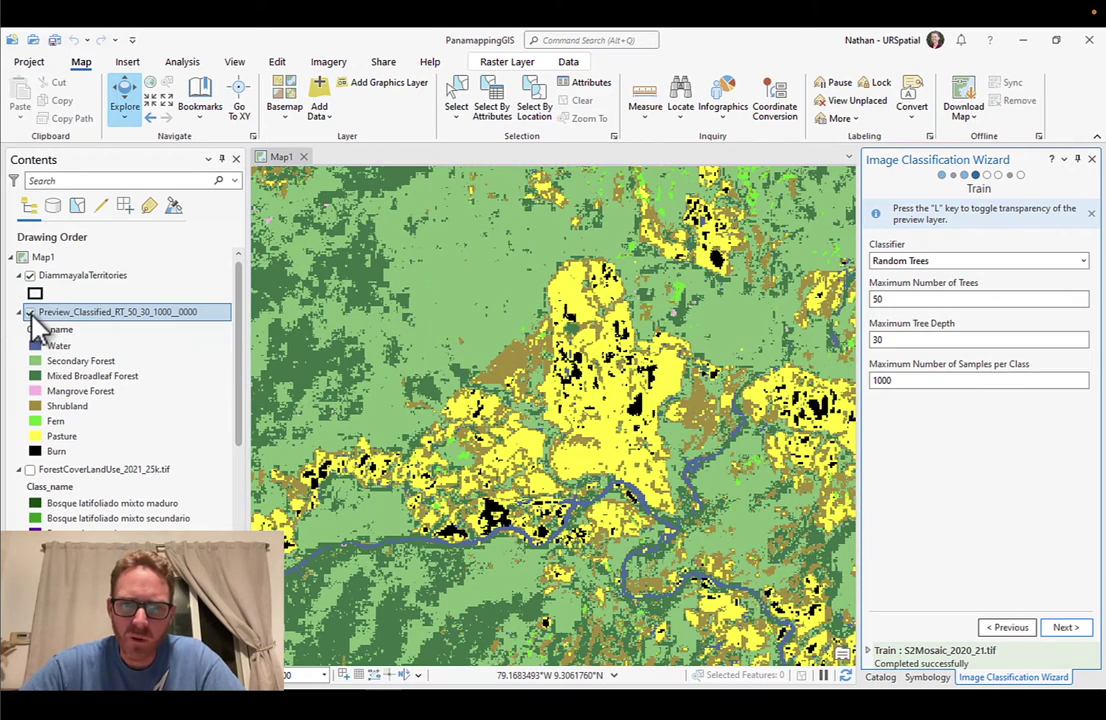
left_click(30, 312)
left_click(30, 312)
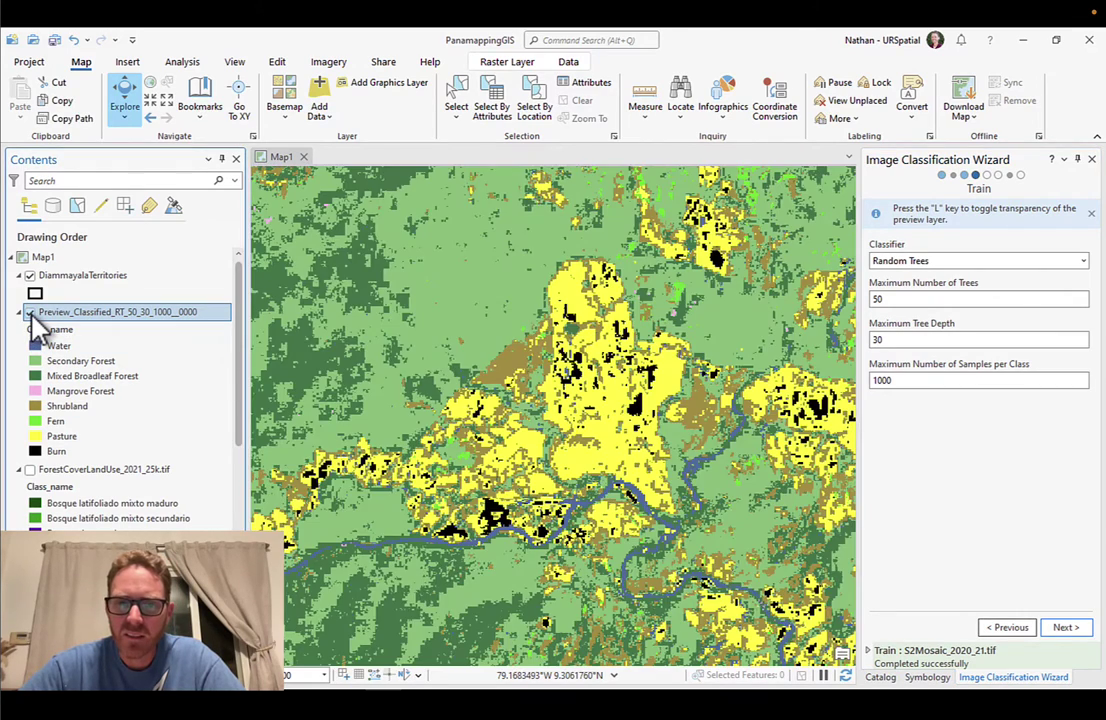
left_click(30, 312)
left_click(30, 312)
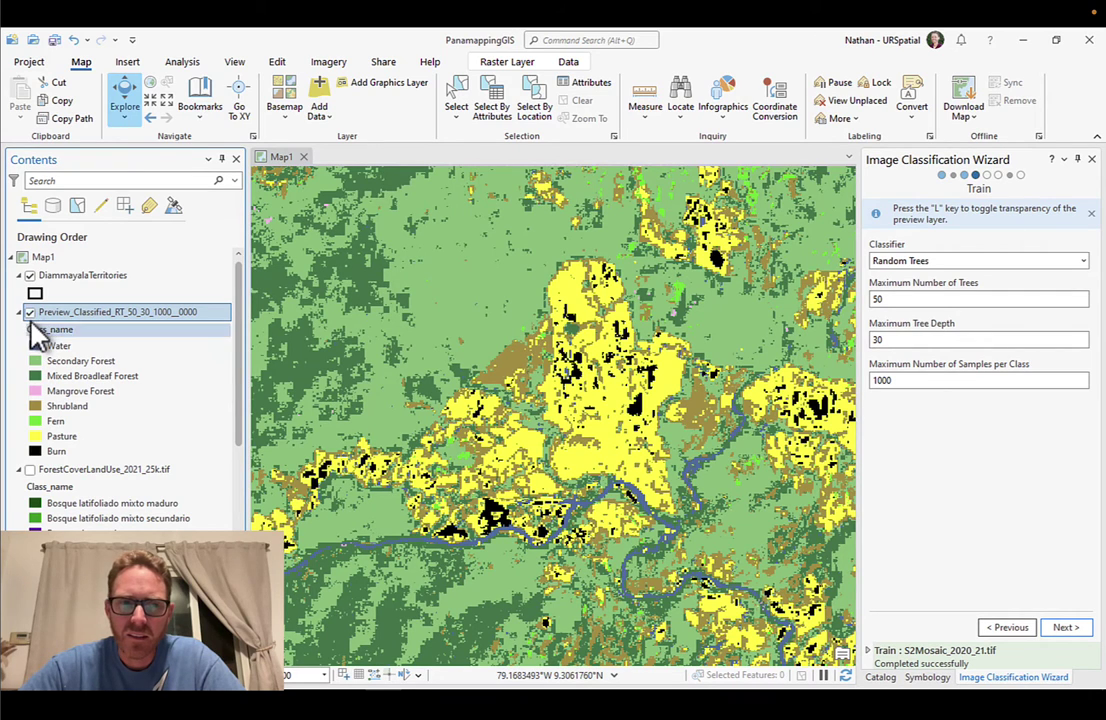
left_click(30, 312)
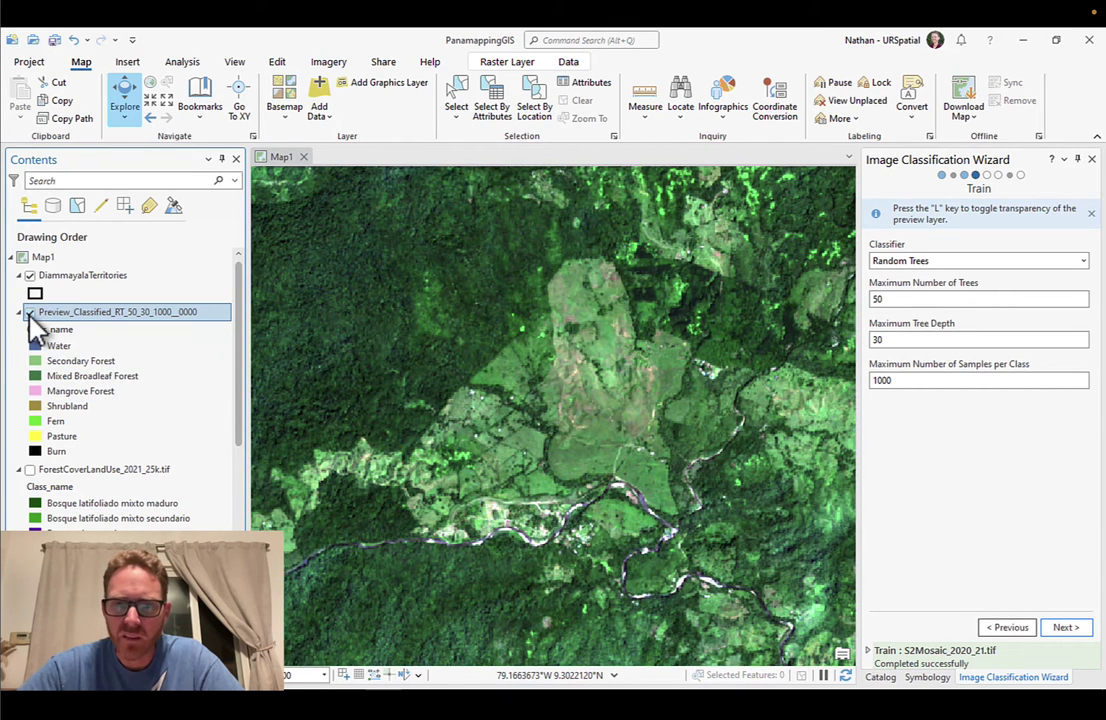
left_click(30, 312)
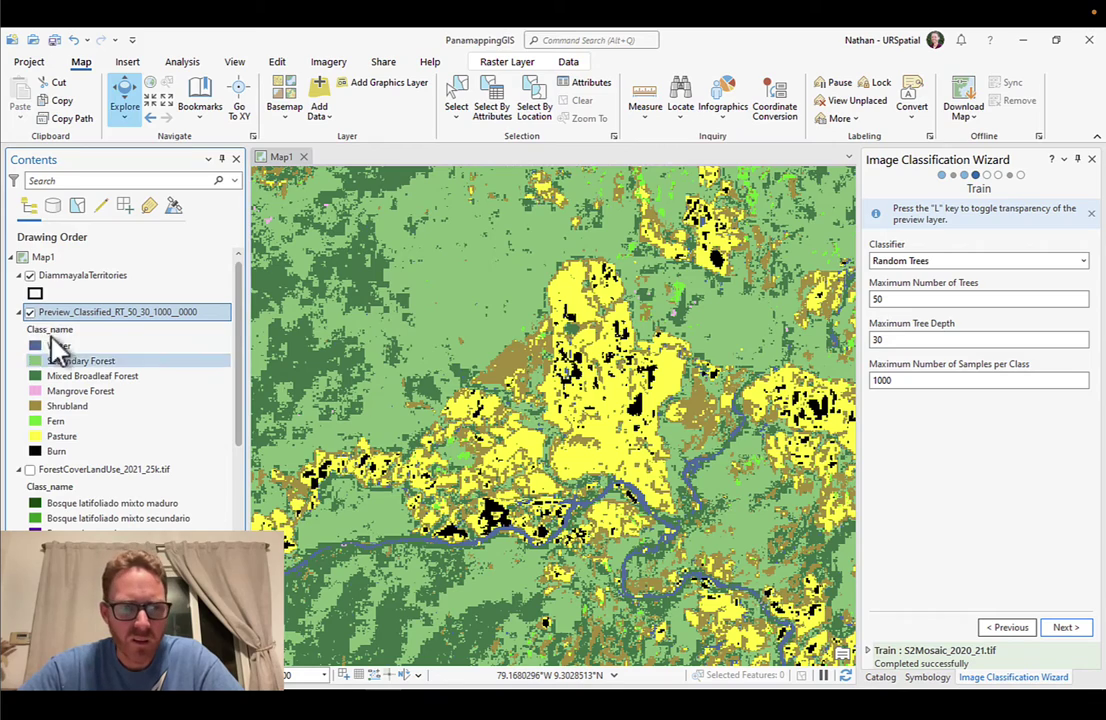
left_click(30, 312)
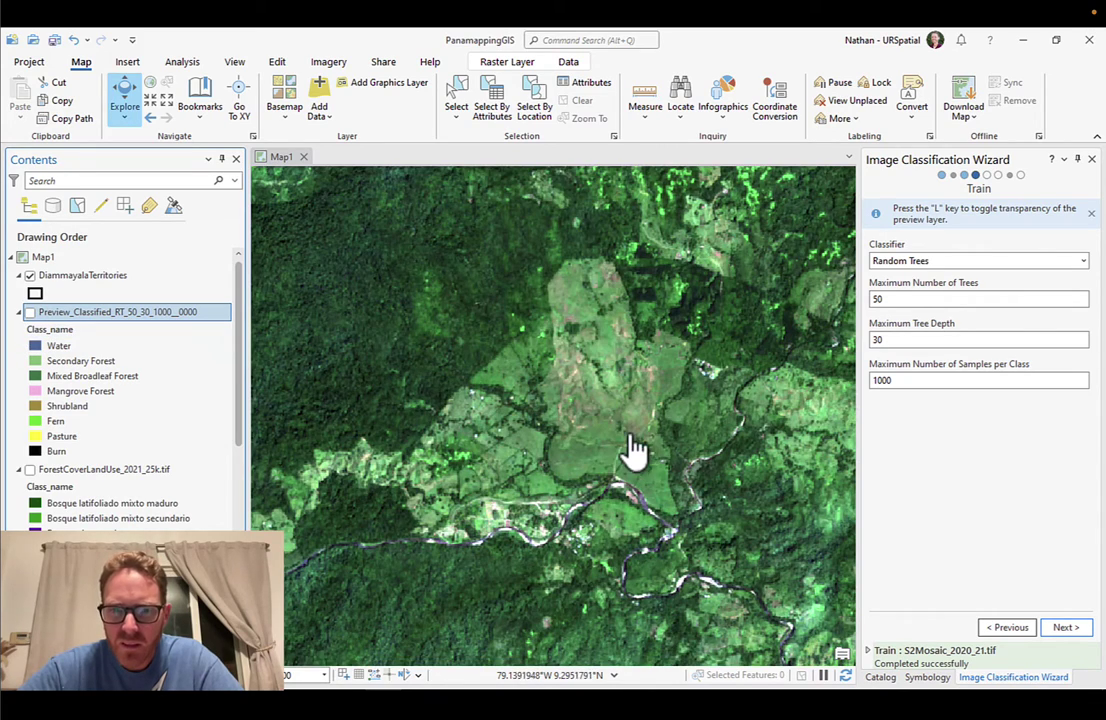
- Return to the training samples and draw two freehand Pasture samples on brownish patches inside the large pasture, checking them against the preview
scroll(660, 448, "up", 1)
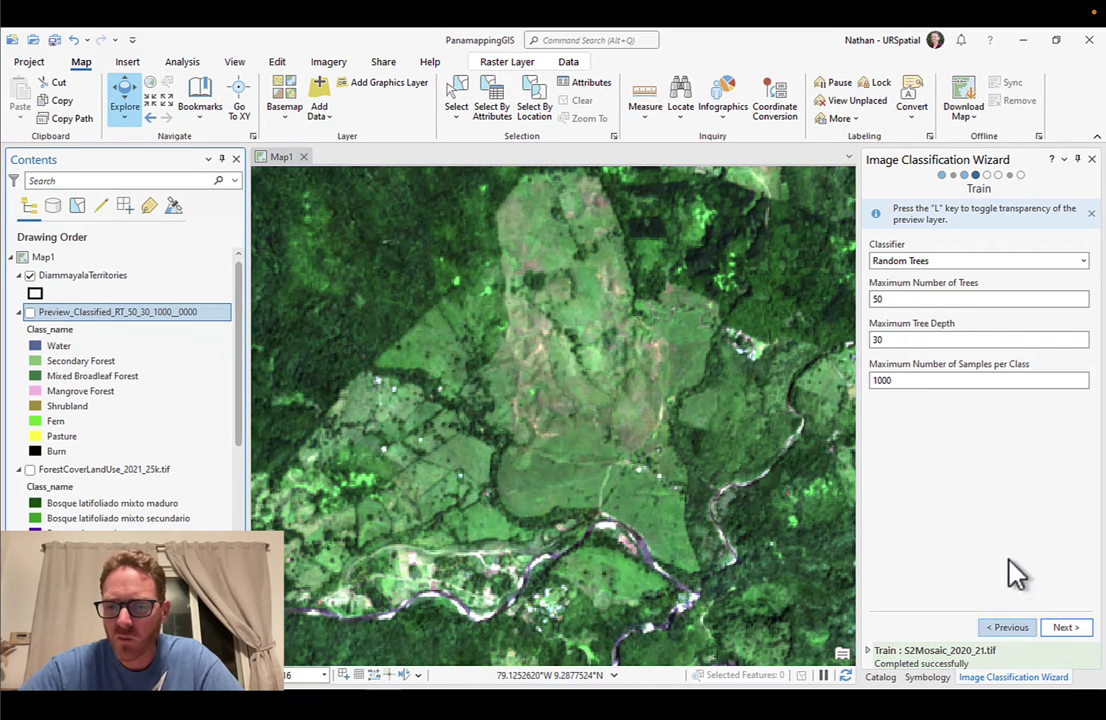
left_click(1010, 628)
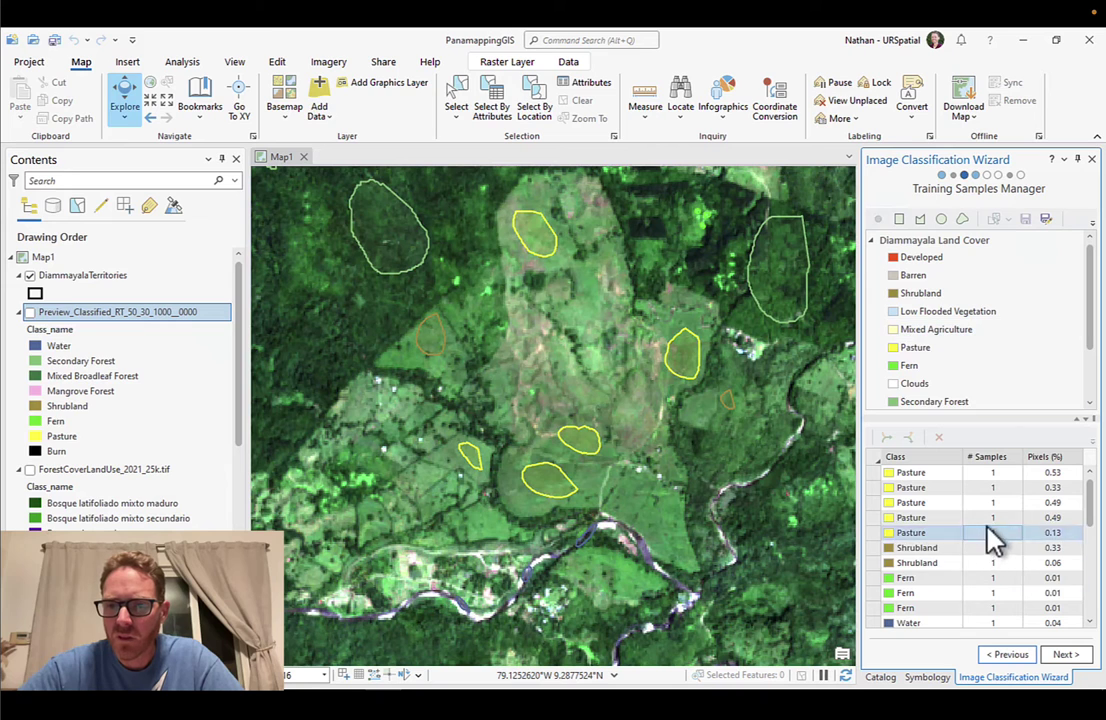
scroll(988, 383, "down", 3)
left_click(955, 381)
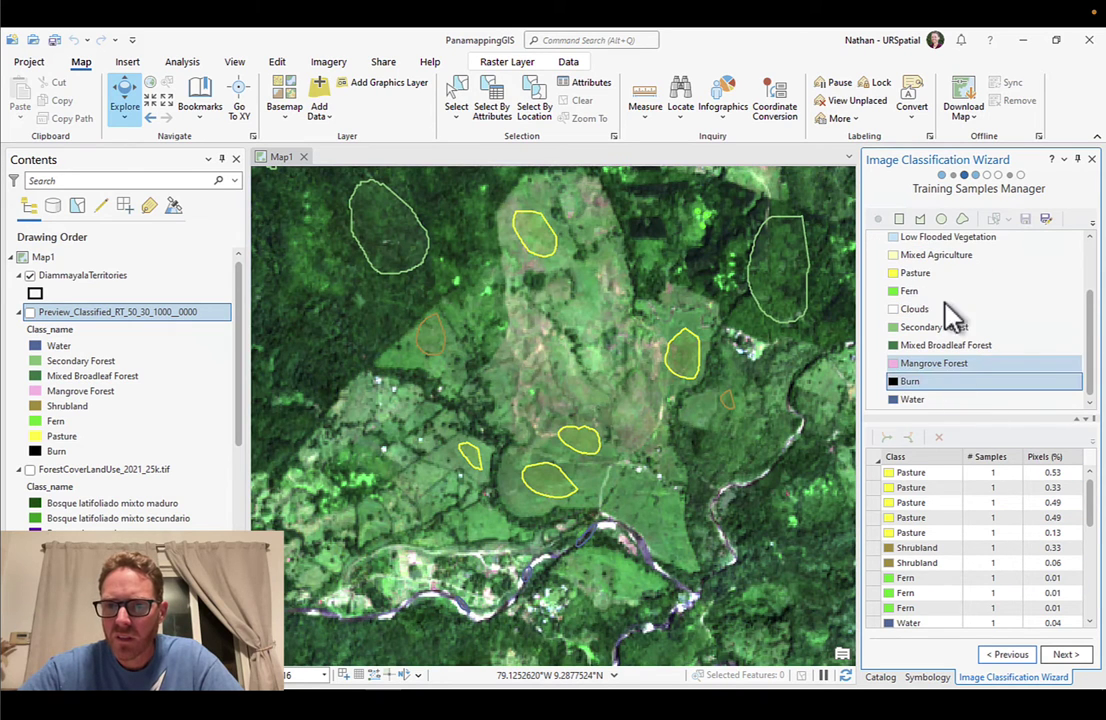
left_click(945, 273)
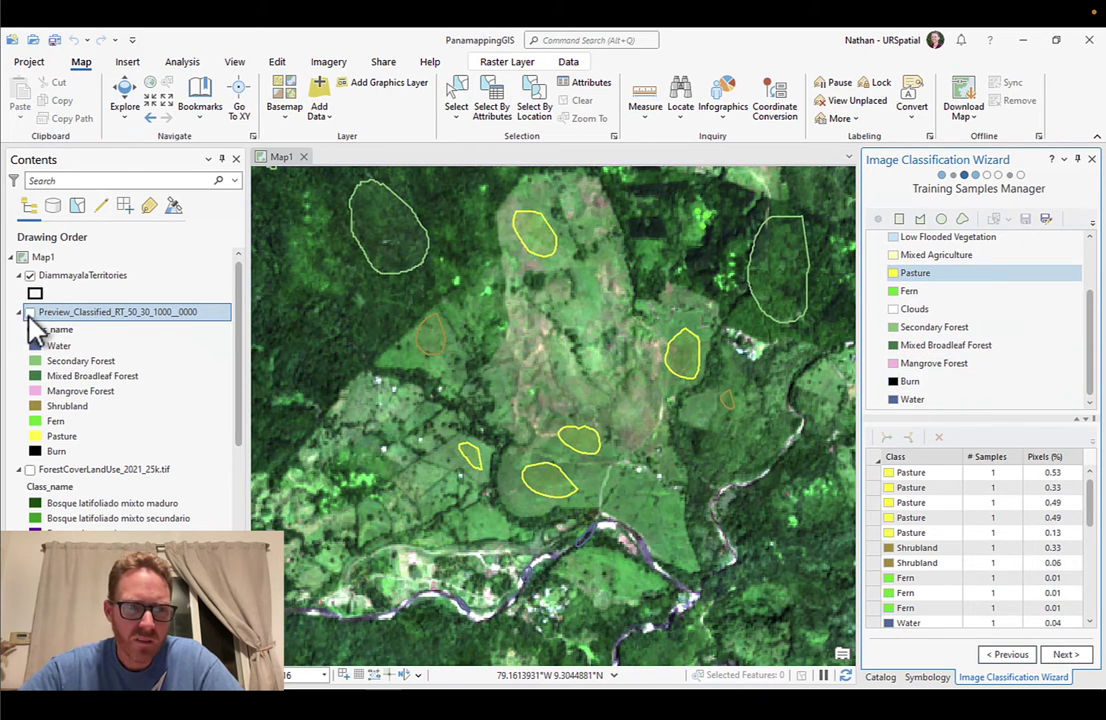
left_click(29, 312)
left_click(29, 312)
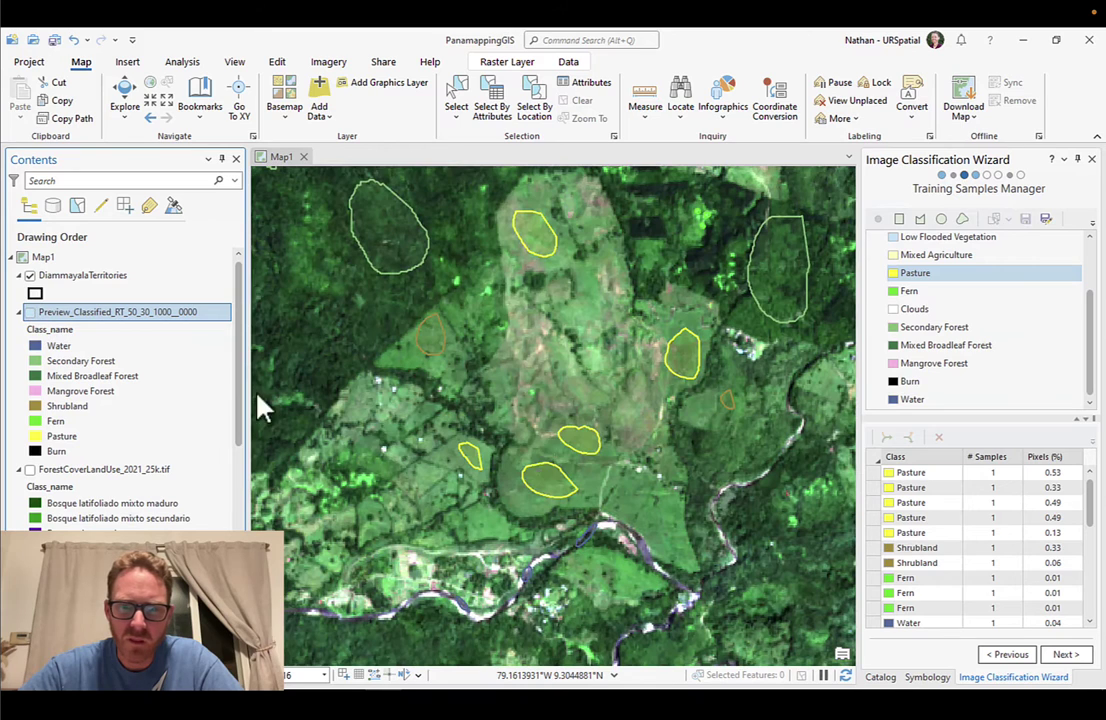
mouse_move(623, 381)
left_mouse_down()
mouse_move(634, 420)
mouse_move(659, 402)
mouse_move(625, 382)
left_mouse_up()
left_click(30, 312)
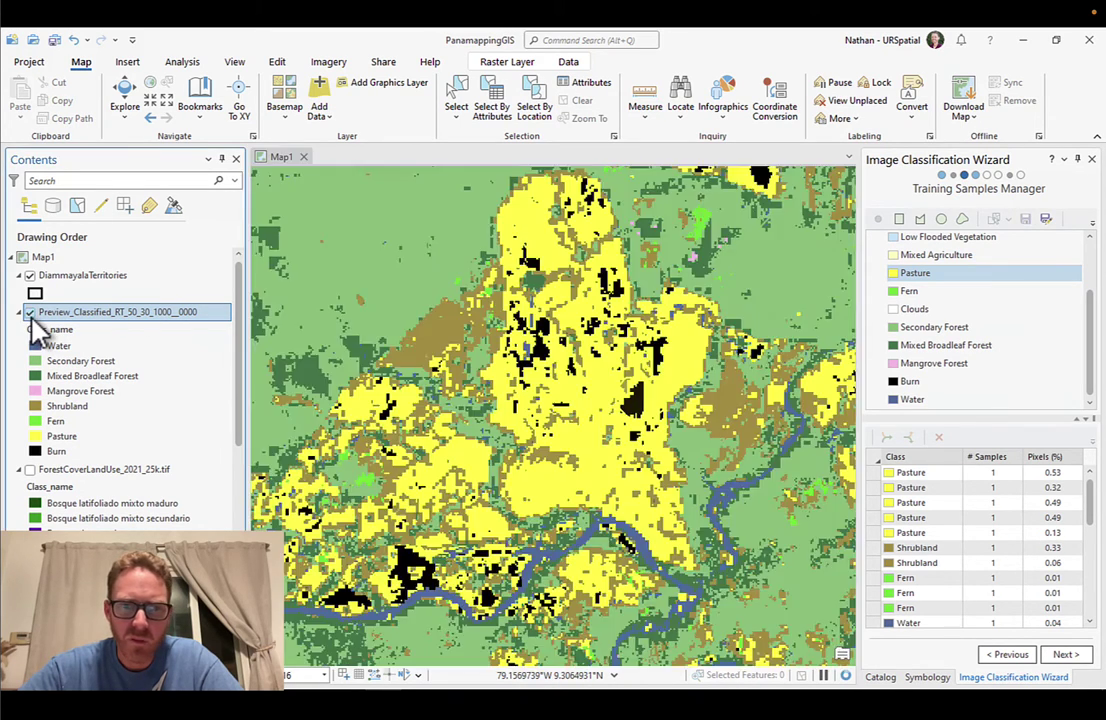
left_click(30, 312)
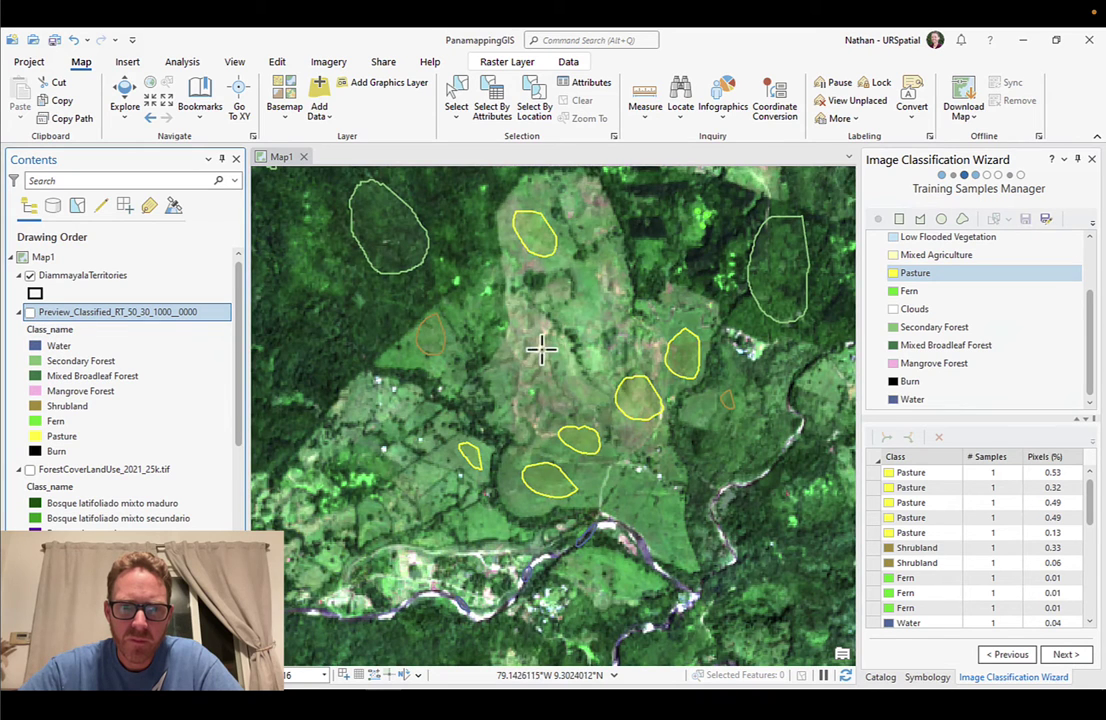
mouse_move(546, 328)
left_mouse_down()
mouse_move(521, 360)
mouse_move(539, 370)
mouse_move(558, 358)
mouse_move(545, 330)
left_mouse_up()
- Retrain the Random Trees classifier with the added Pasture samples
left_click(1066, 656)
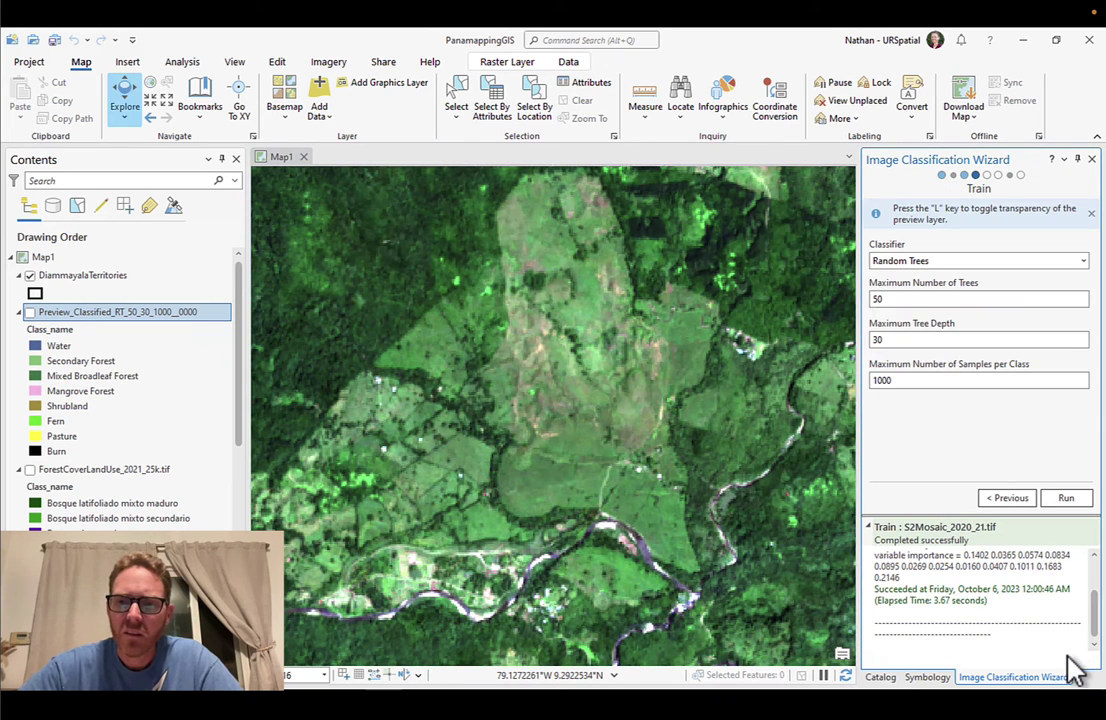
left_click(1066, 498)
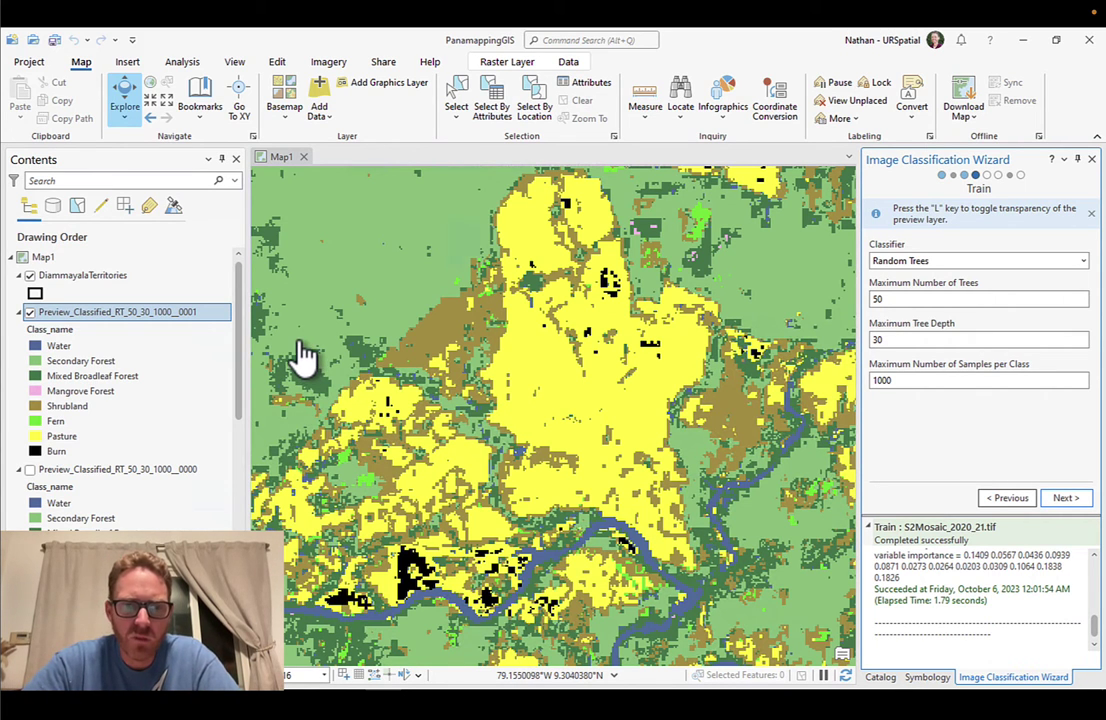
- Examine the new classification preview westward along the river valley and across the neighbouring forest territories for misclassified areas
scroll(305, 355, "down", 3)
left_click_drag(299, 387, 667, 387)
left_click_drag(346, 461, 481, 461)
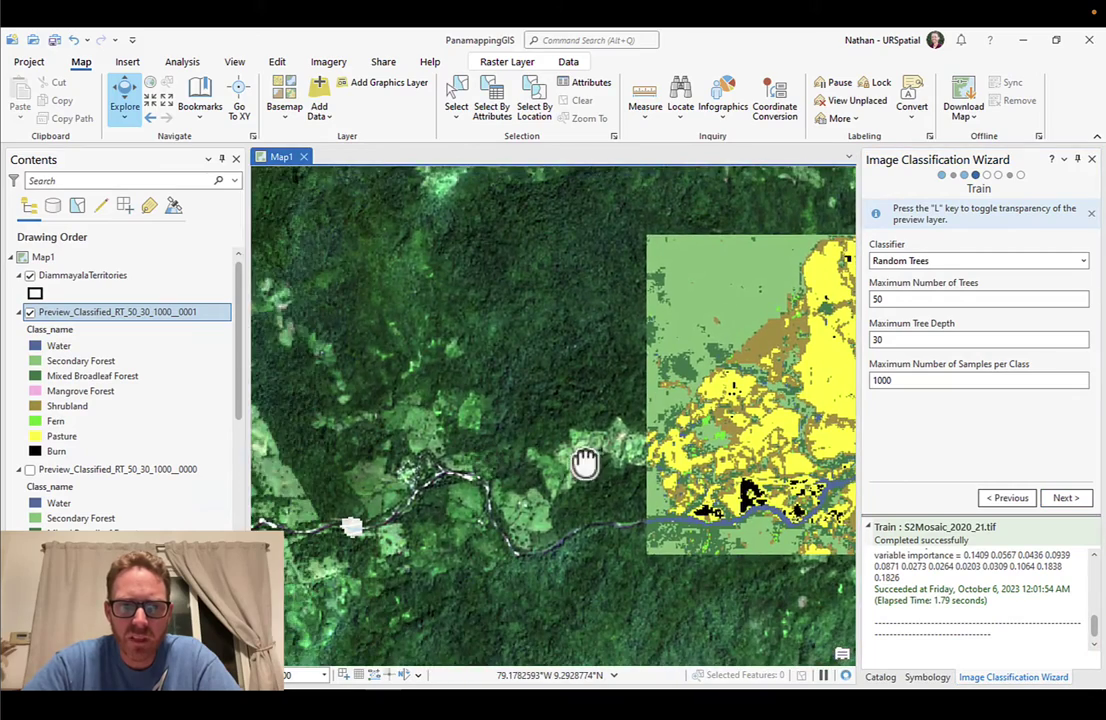
left_click_drag(422, 491, 640, 450)
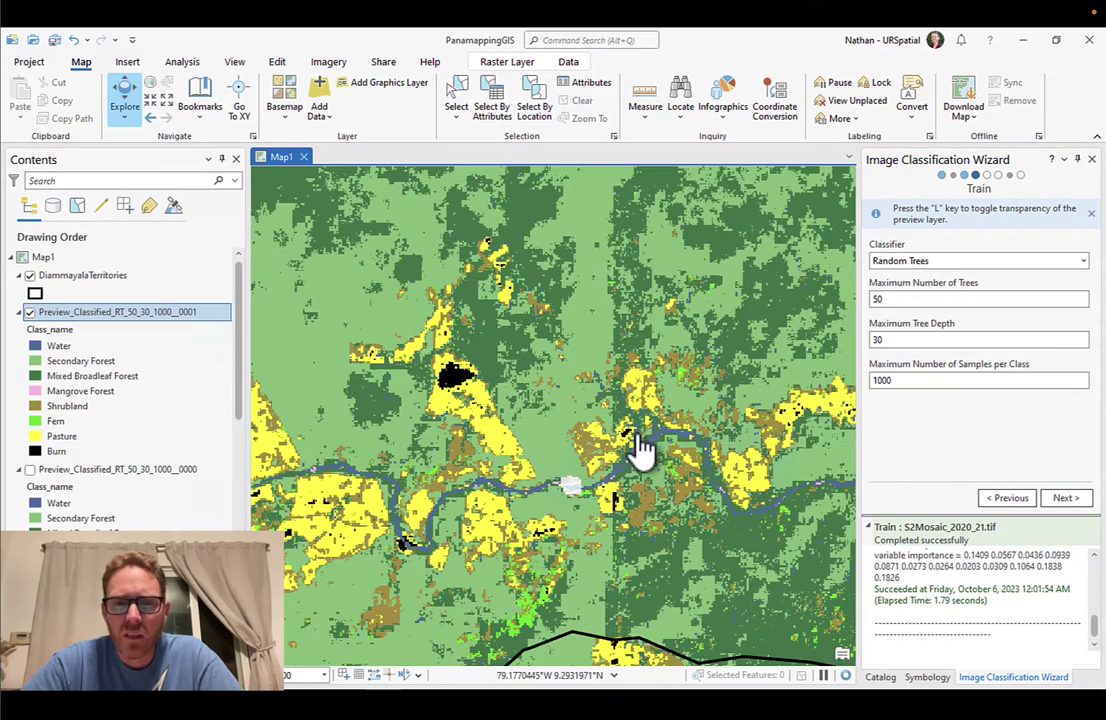
left_click_drag(537, 465, 711, 449)
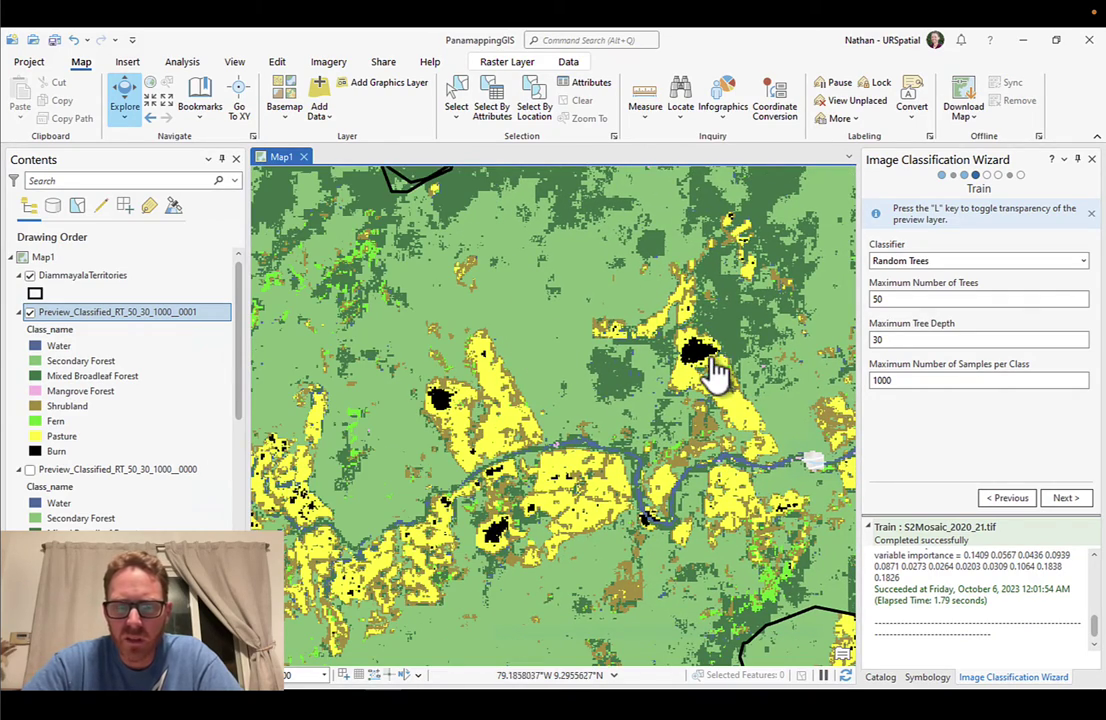
scroll(696, 370, "down", 3)
scroll(620, 313, "down", 1)
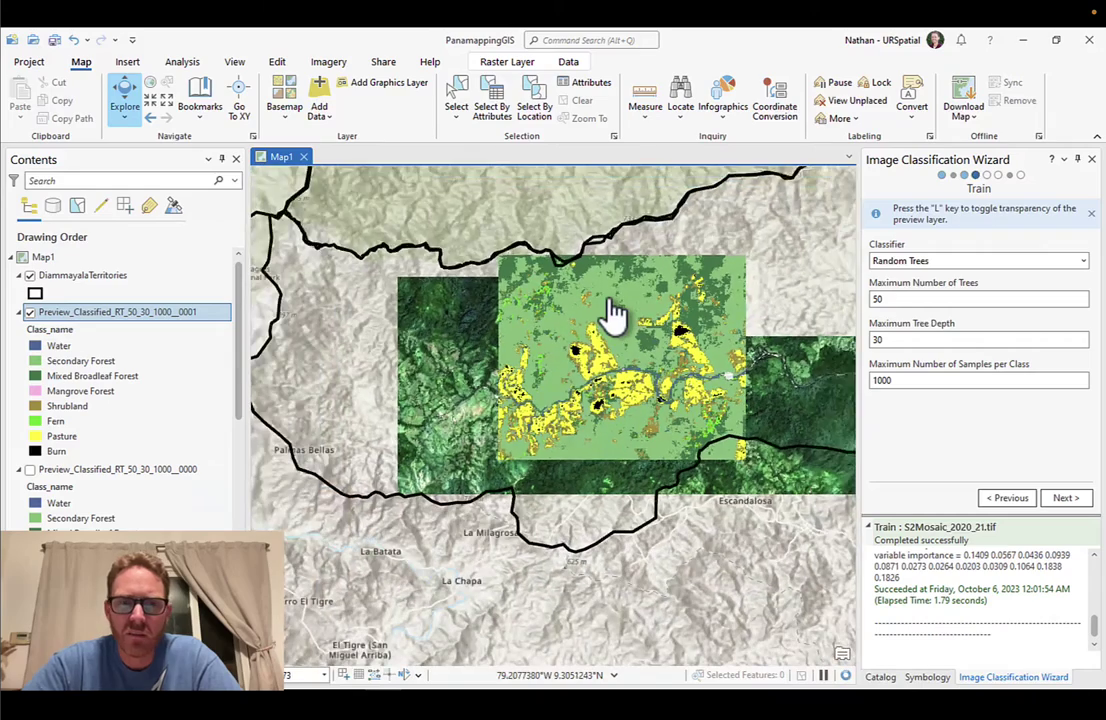
left_click_drag(610, 388, 614, 445)
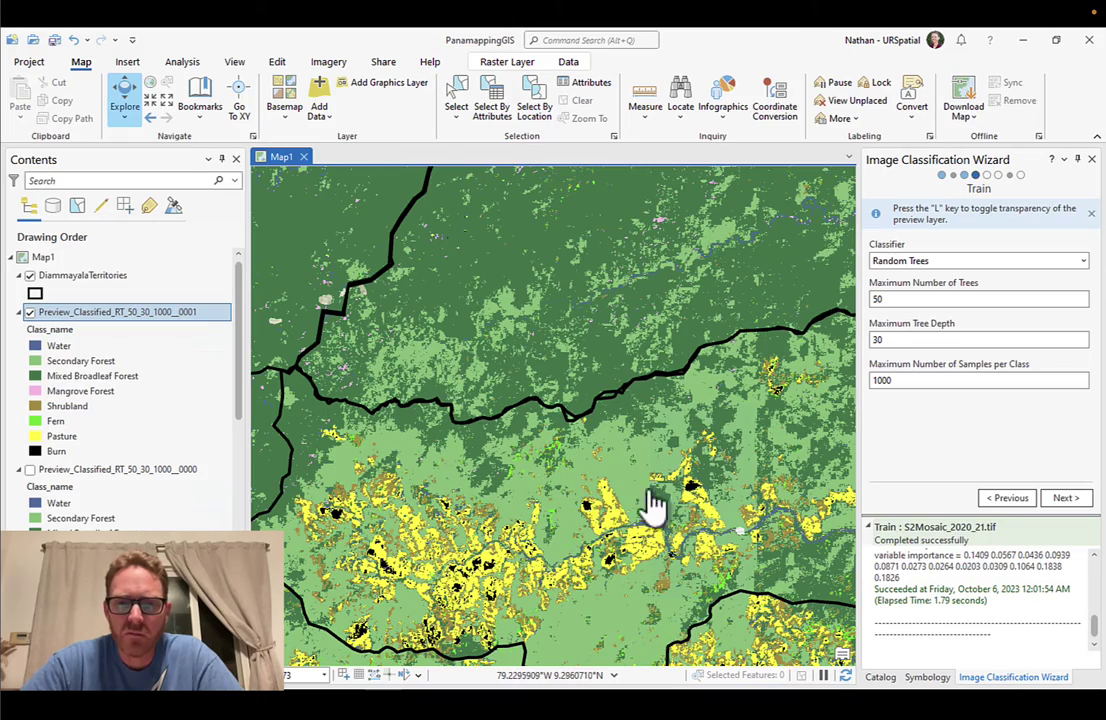
scroll(704, 481, "down", 3)
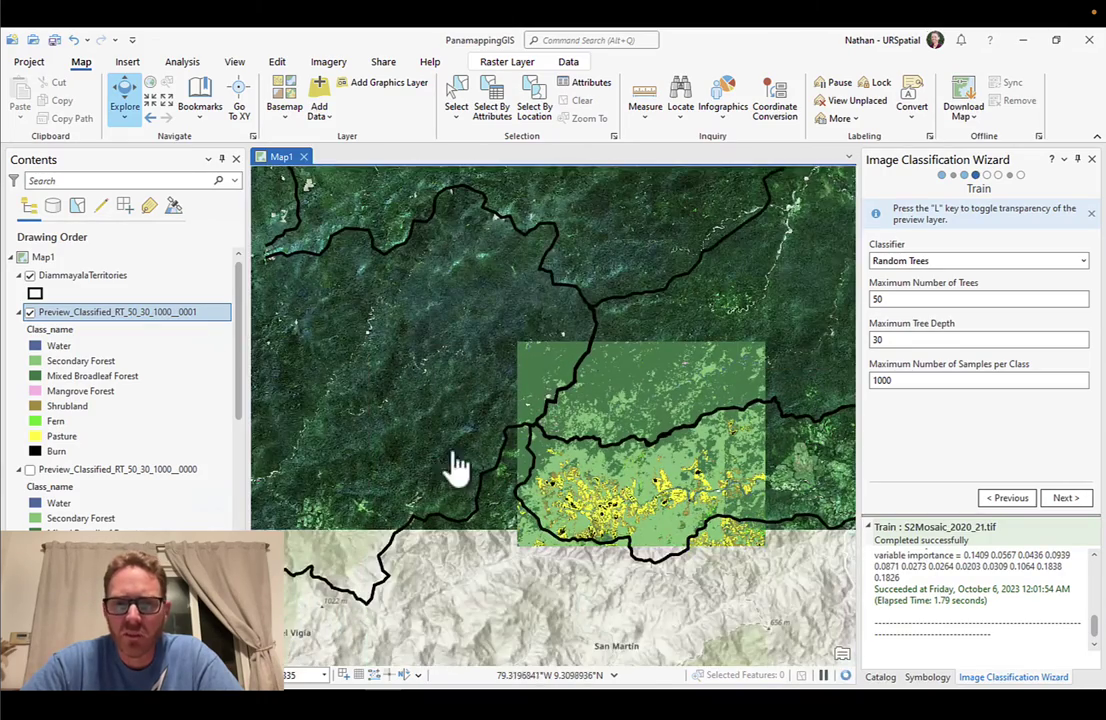
left_click(1074, 503)
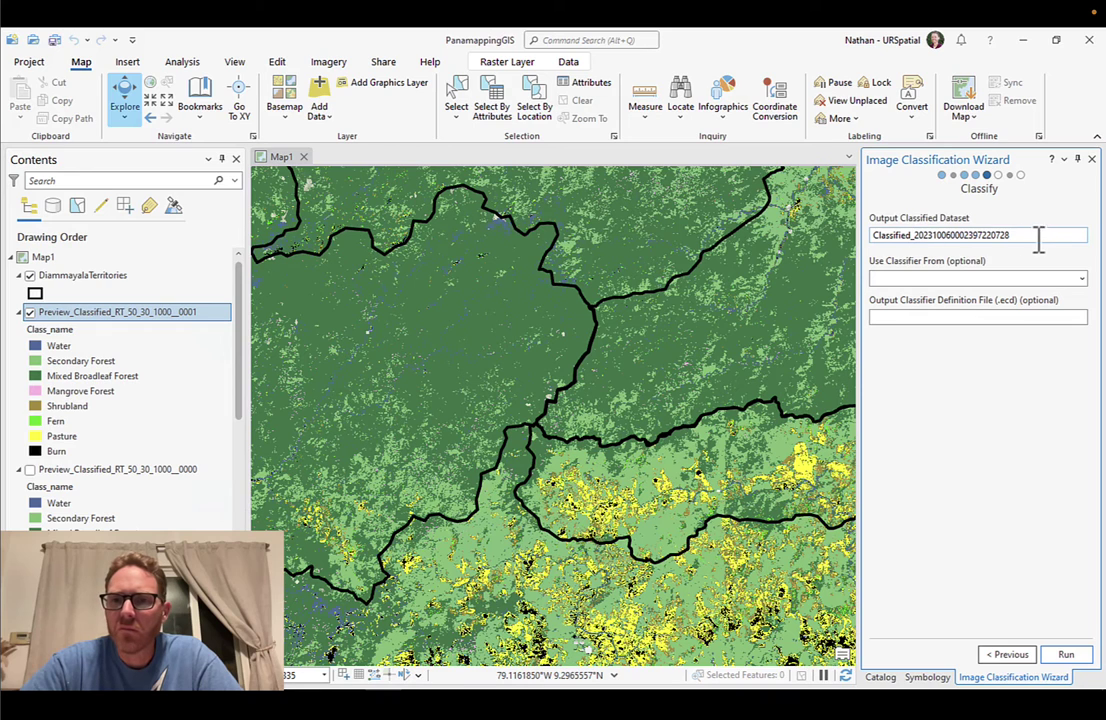
left_click(874, 237)
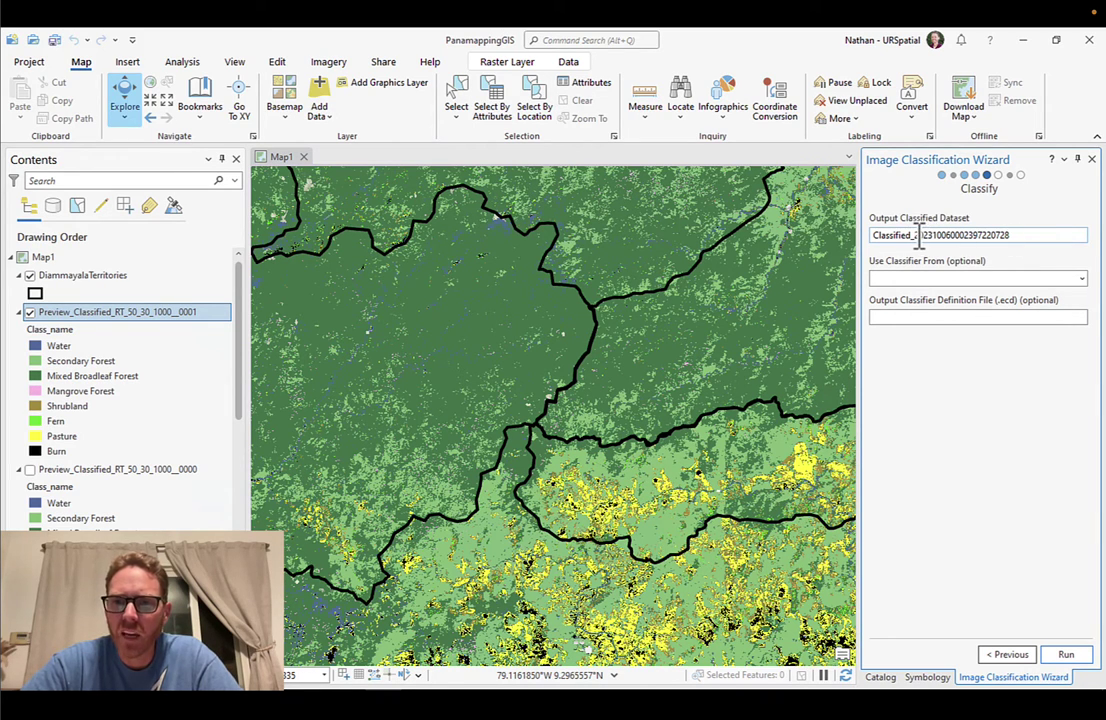
left_click_drag(922, 235, 1029, 235)
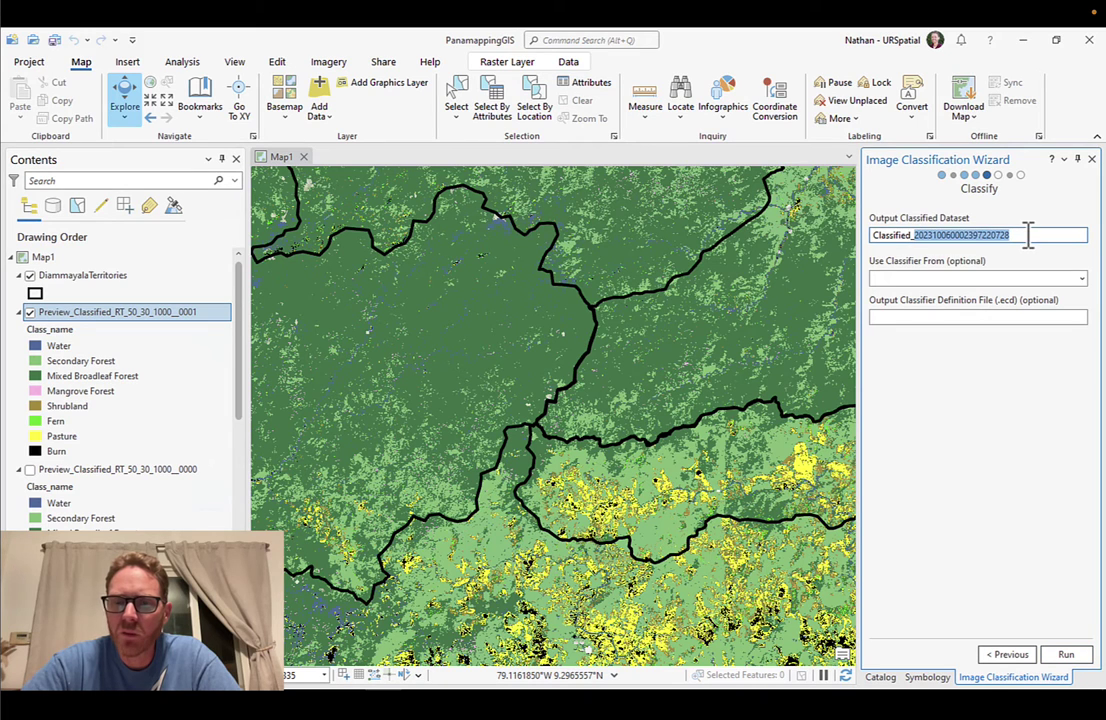
left_click(1068, 655)
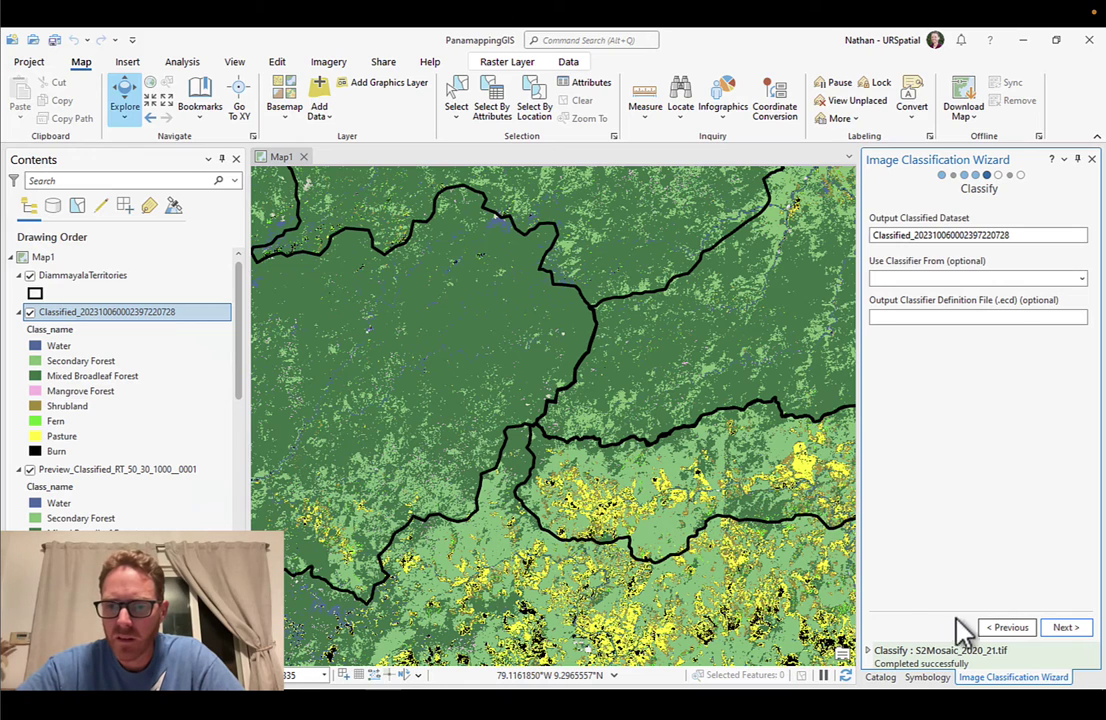
left_click(871, 650)
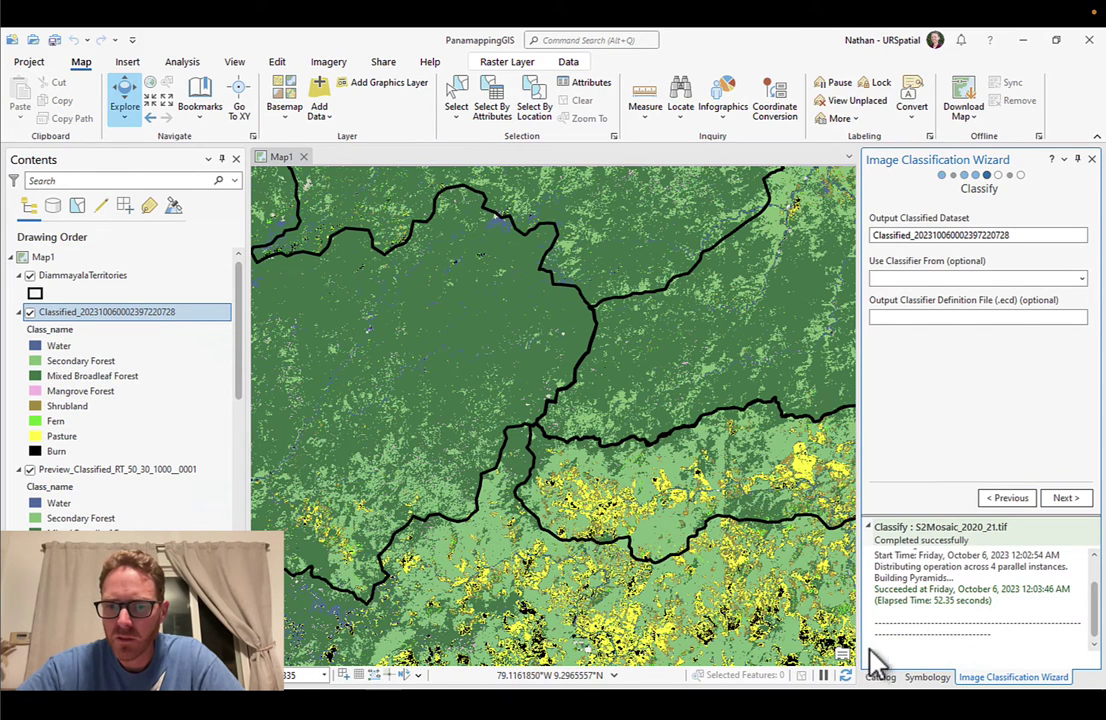
- Hide the 0001 classification preview and remove both Preview_Classified_RT_50_30_1000 layers from the map
left_click(31, 314)
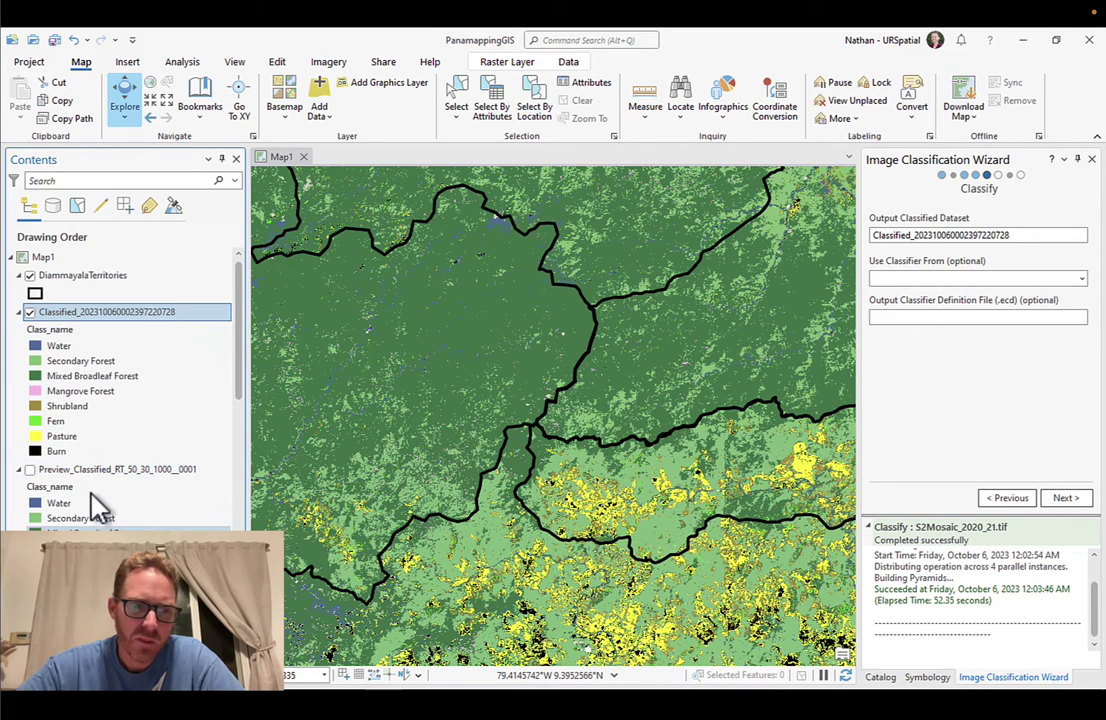
left_click(30, 469)
scroll(120, 380, "down", 1)
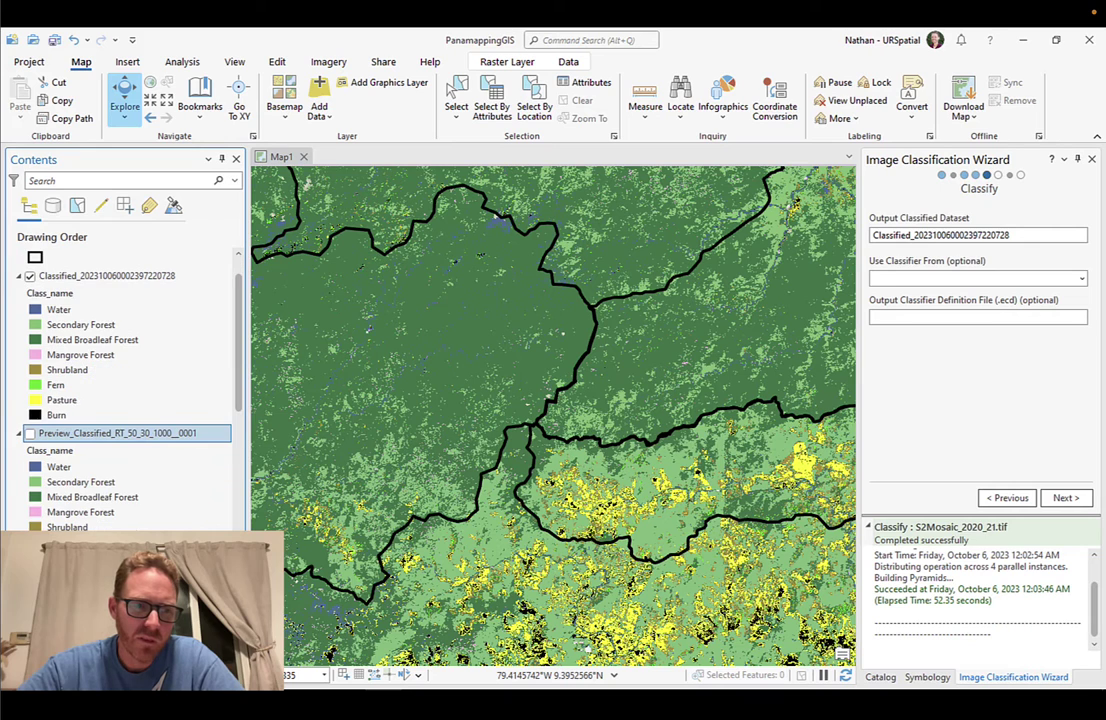
scroll(120, 380, "down", 2)
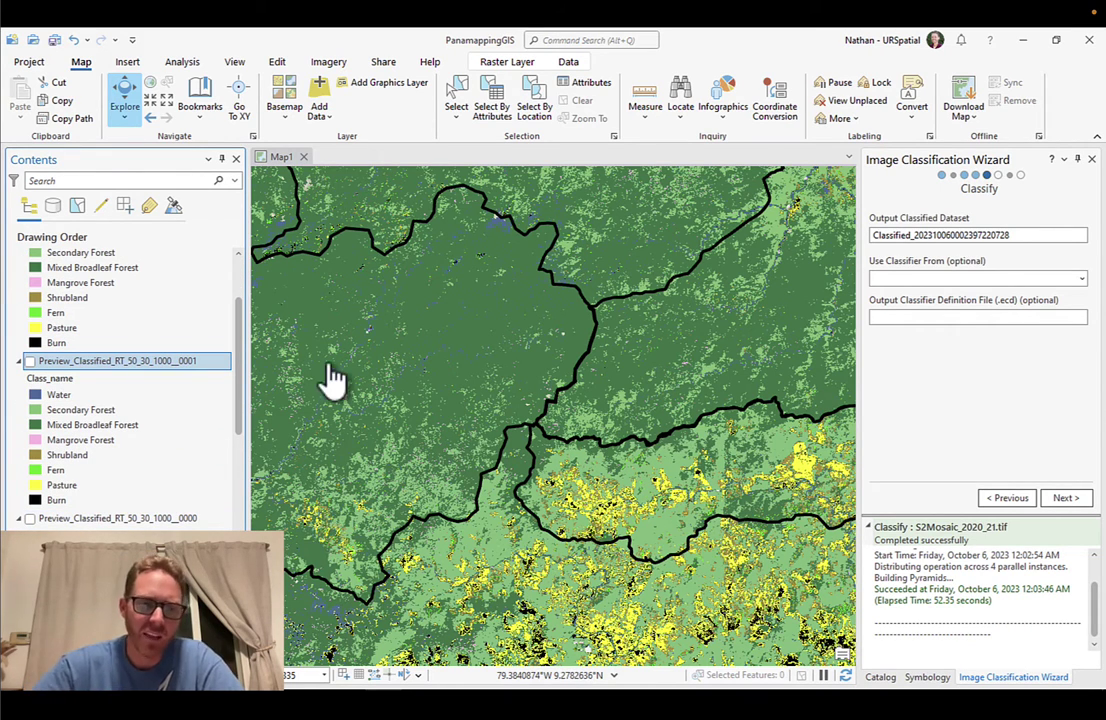
left_click(220, 358)
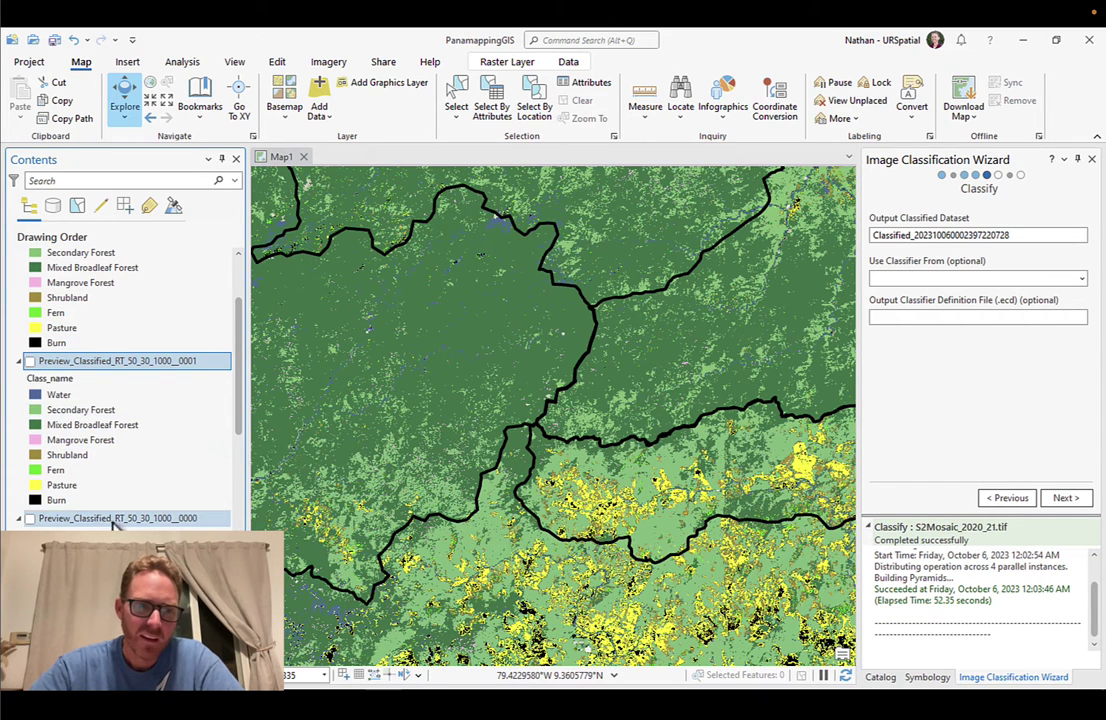
left_click(115, 519, "ctrl")
right_click(114, 370)
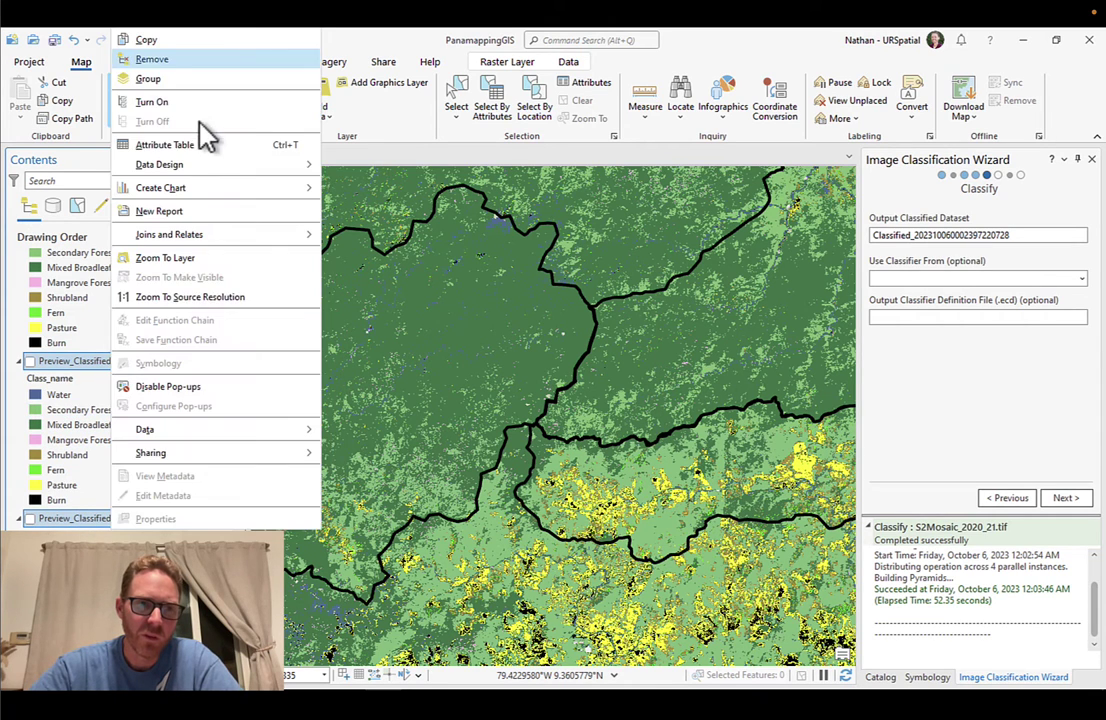
left_click(176, 62)
left_click(170, 318)
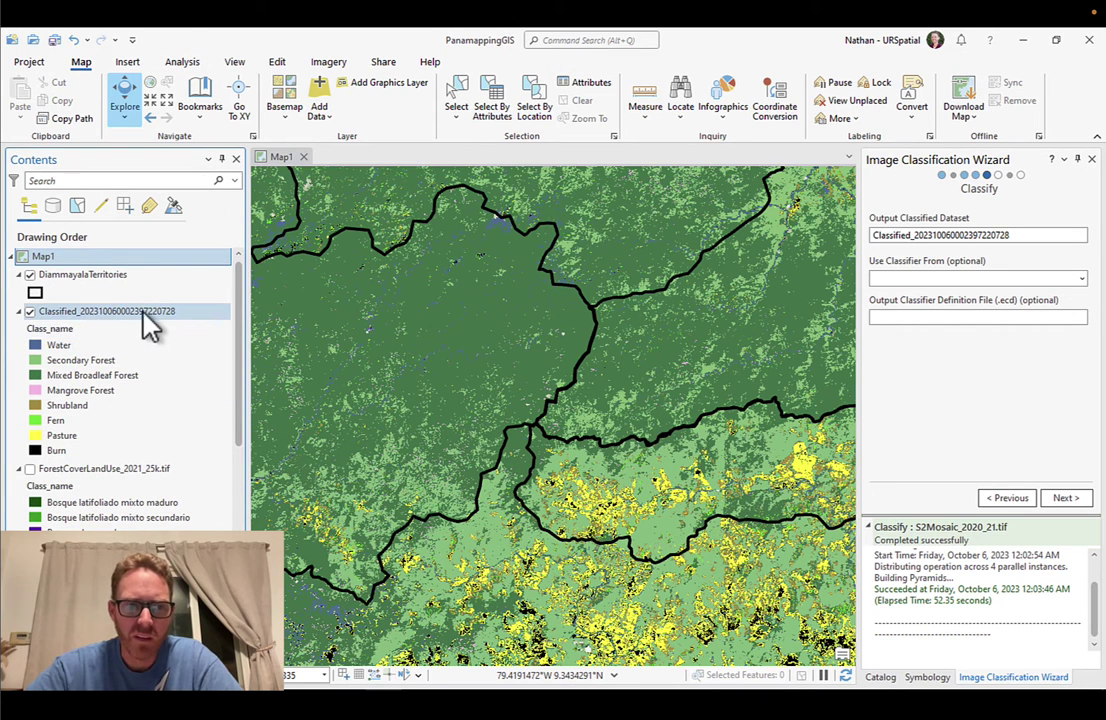
left_click(99, 258)
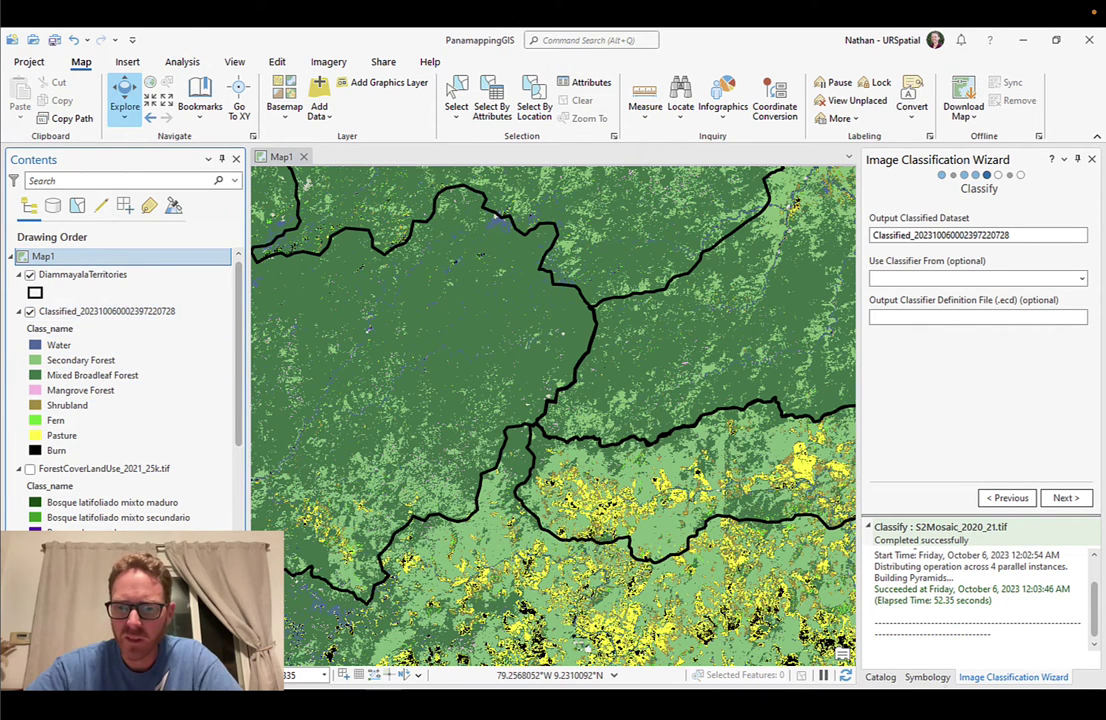
- Add the TrainingSamples feature class from ImageClassification.gdb to the map and review its attribute table, closing the table when done
left_click(879, 677)
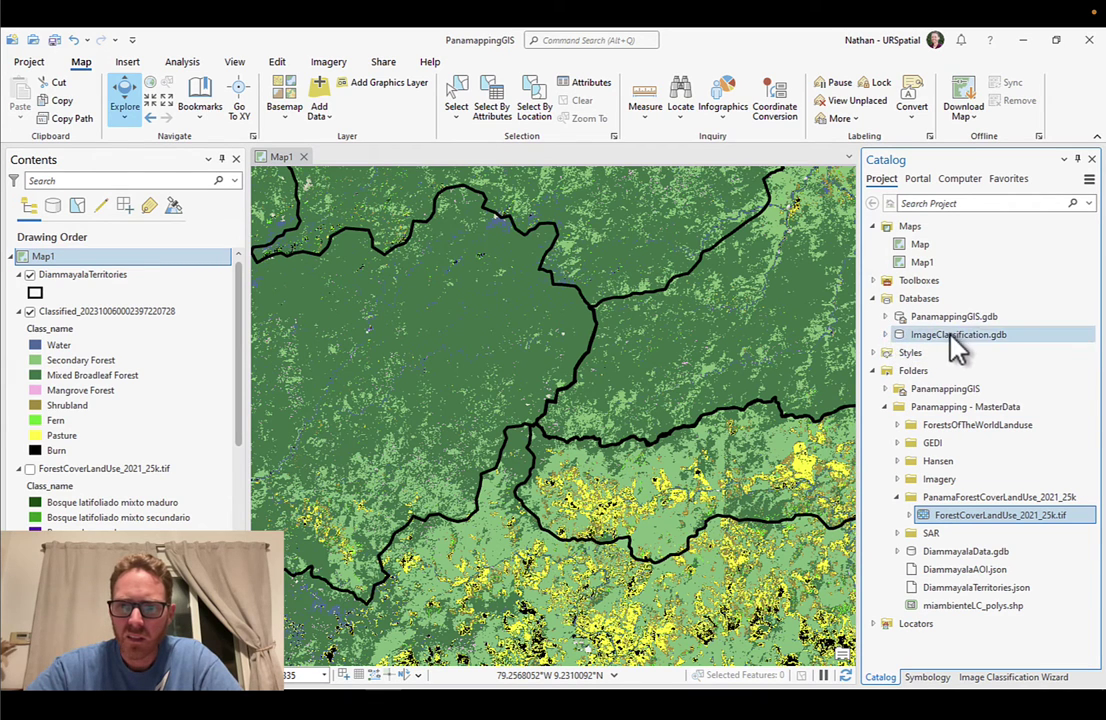
left_click(885, 335)
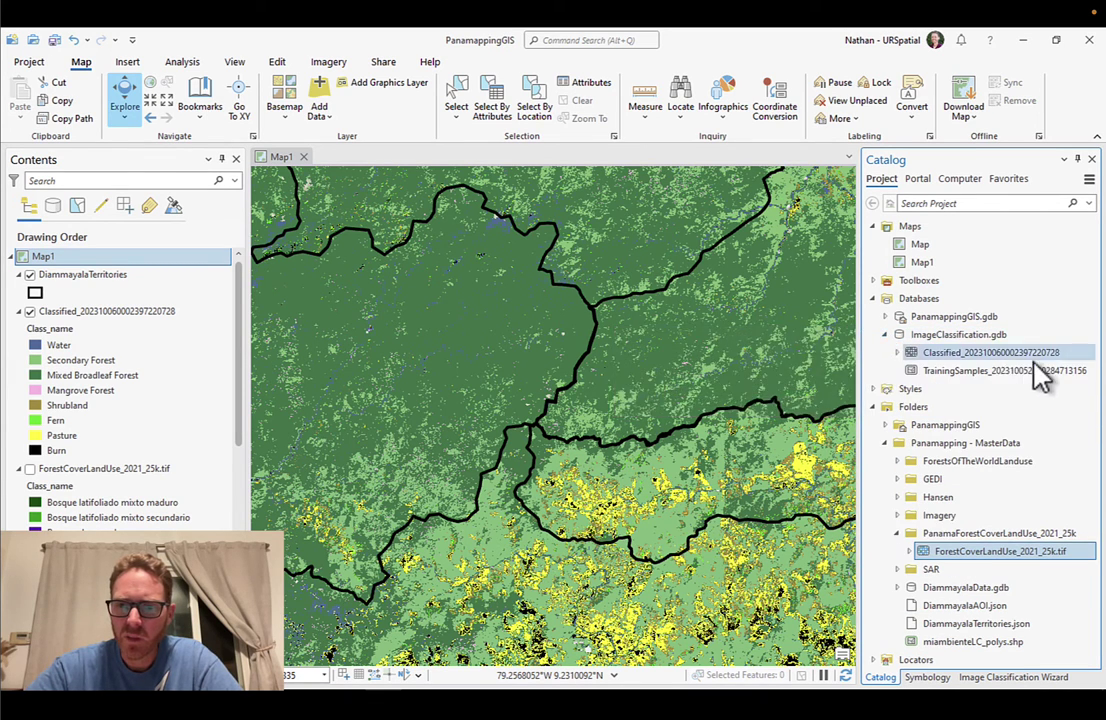
mouse_move(1012, 358)
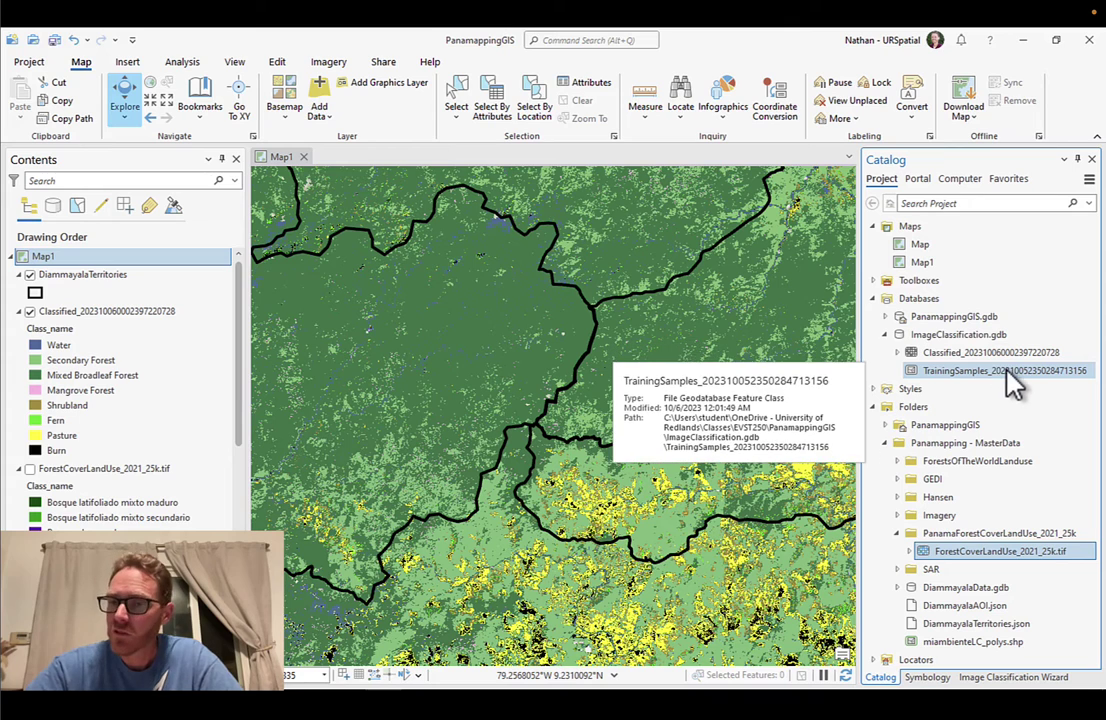
mouse_move(1020, 376)
left_mouse_down()
mouse_move(543, 322)
mouse_move(501, 358)
left_mouse_up()
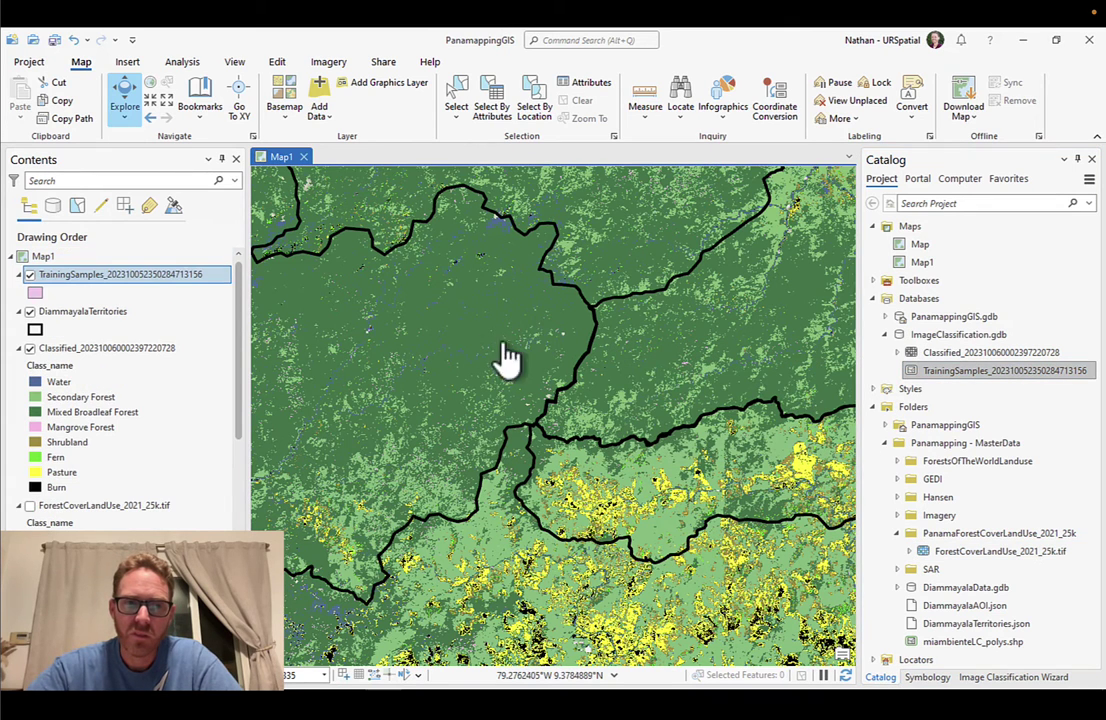
right_click(124, 274)
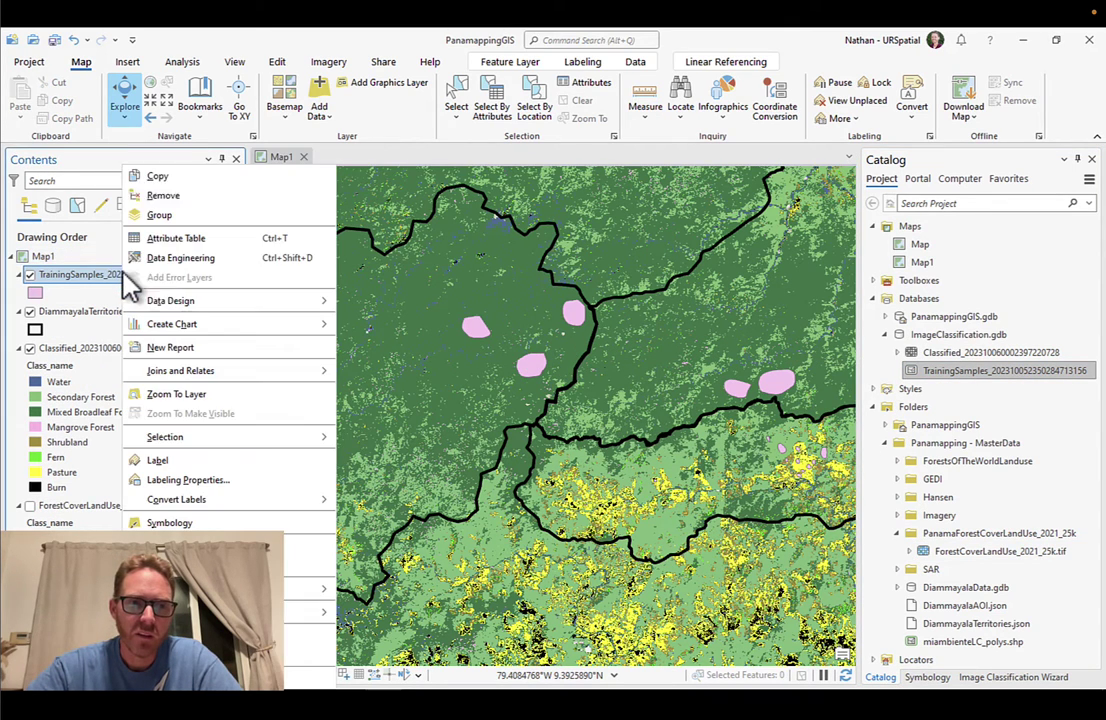
left_click(155, 240)
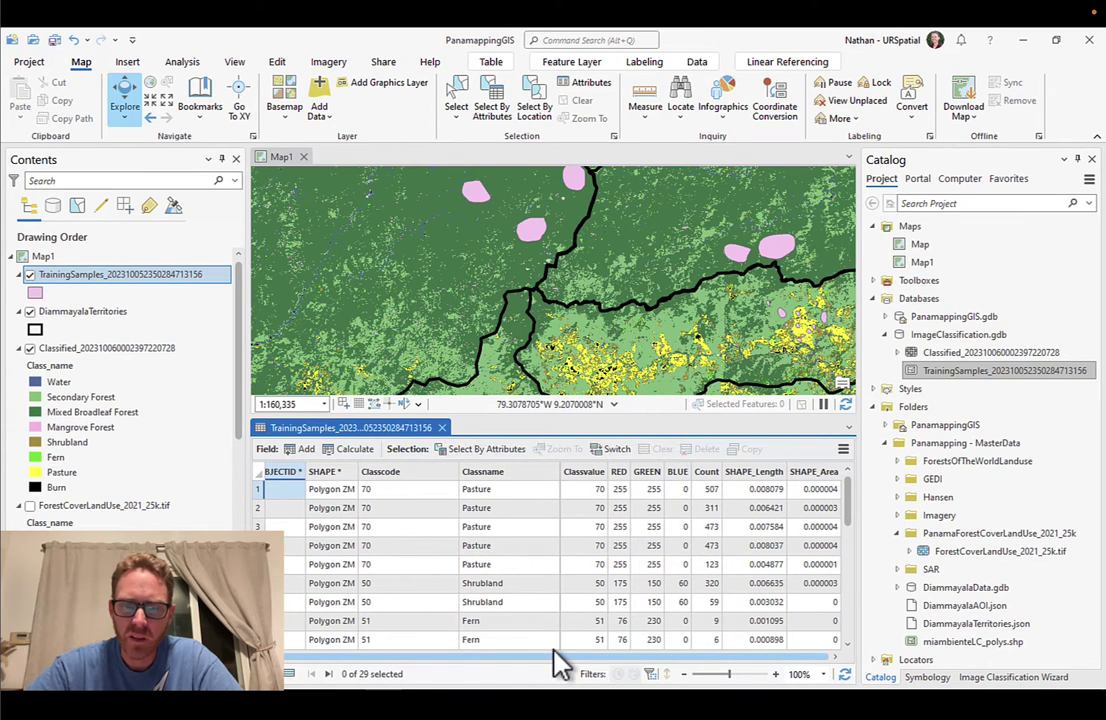
left_click(442, 428)
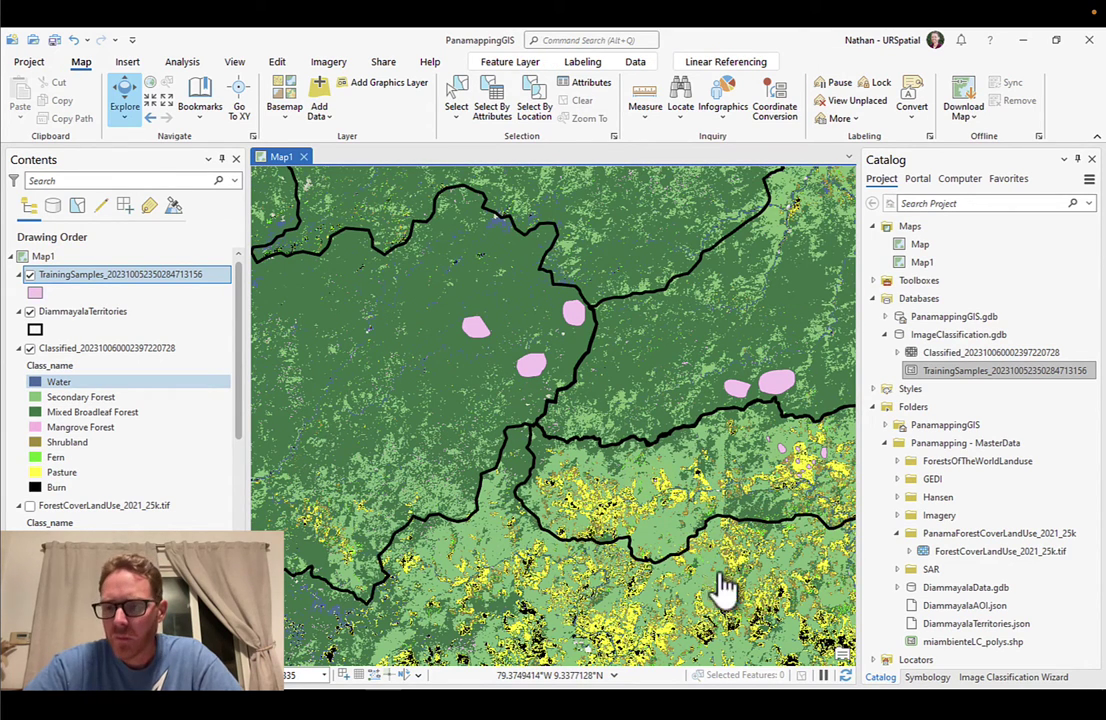
- Remove the training samples layer from the map and collapse the legends of DiammayalaTerritories, the classified raster and ForestCoverLandUse_2021_25k.tif
left_click(1013, 677)
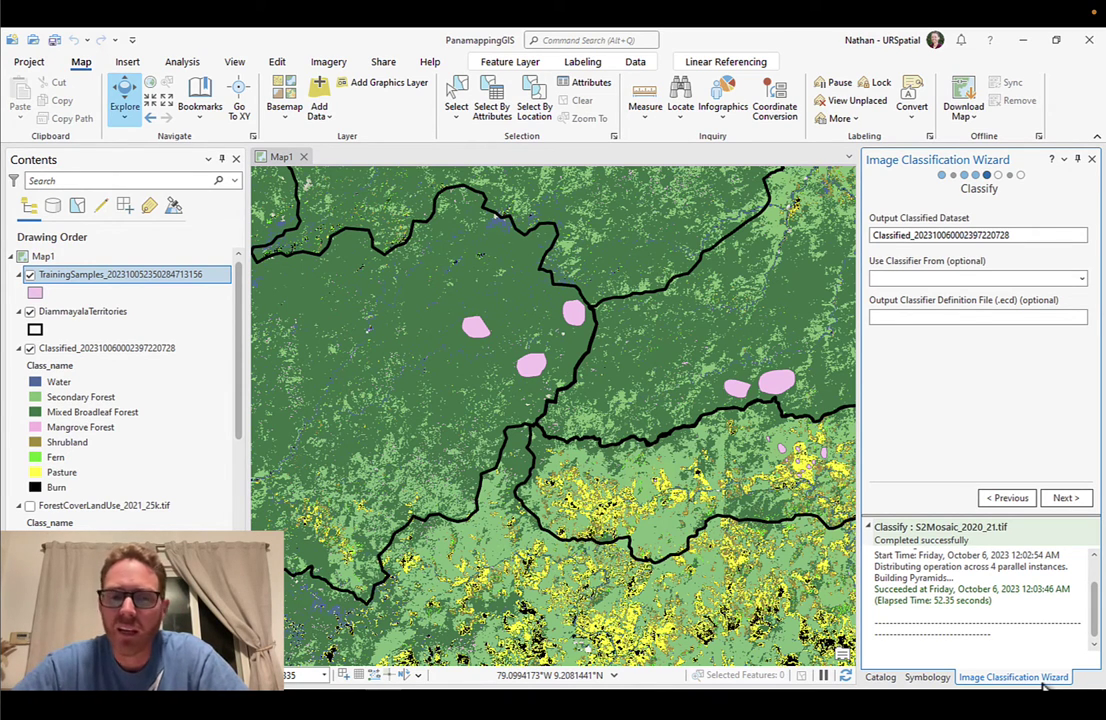
right_click(140, 282)
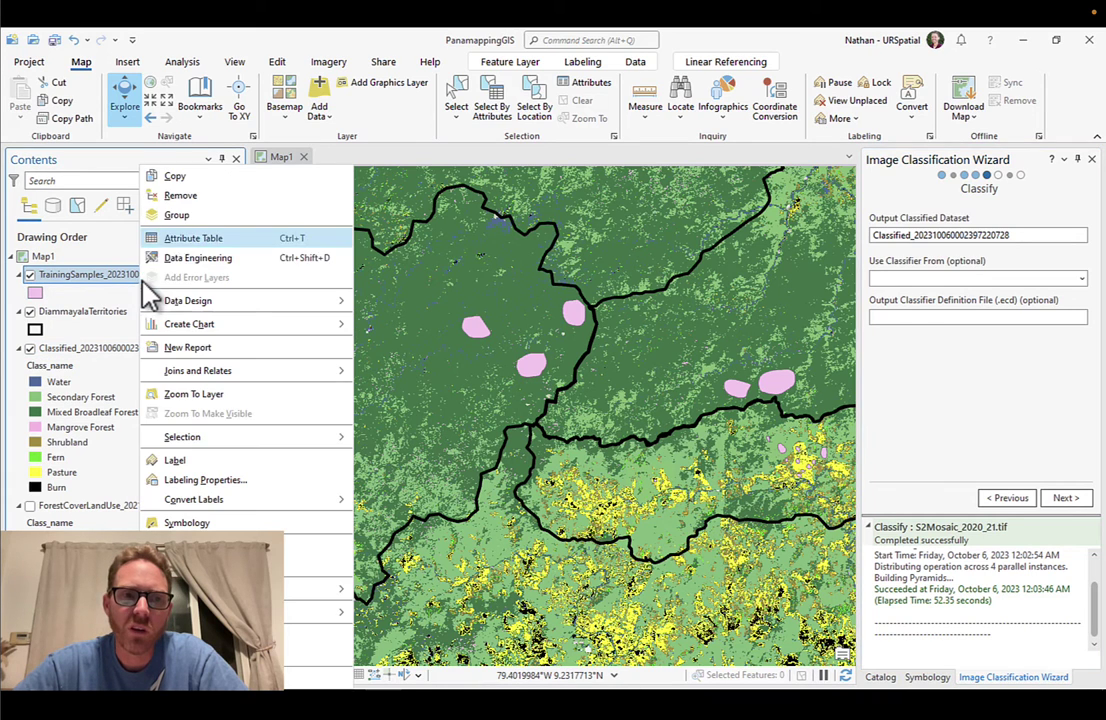
left_click(183, 196)
left_click(19, 274)
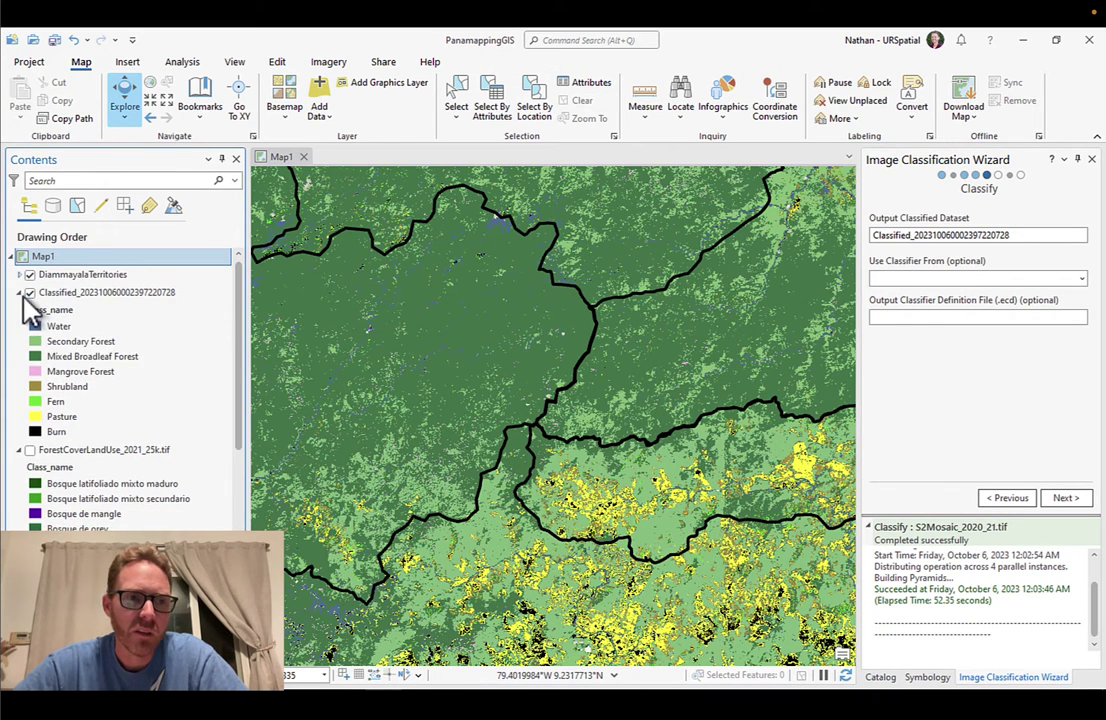
left_click(19, 292)
left_click(19, 311)
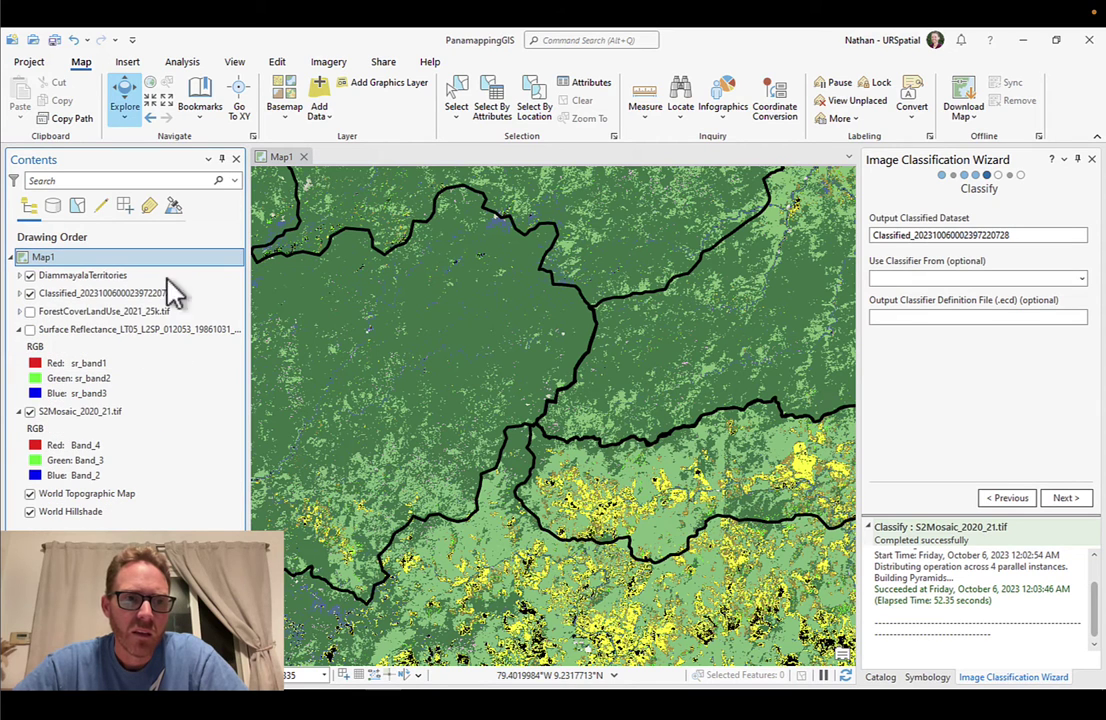
- Close the Image Classification Wizard for the mosaic, saving its progress for the current session
left_click(326, 64)
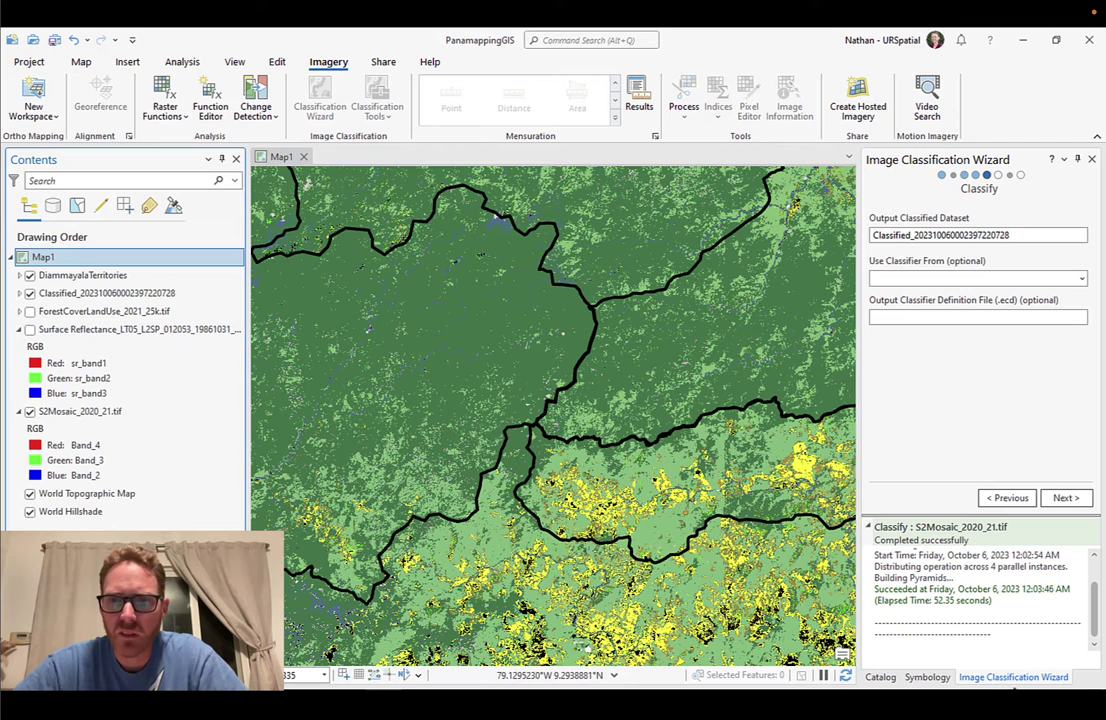
left_click(1091, 160)
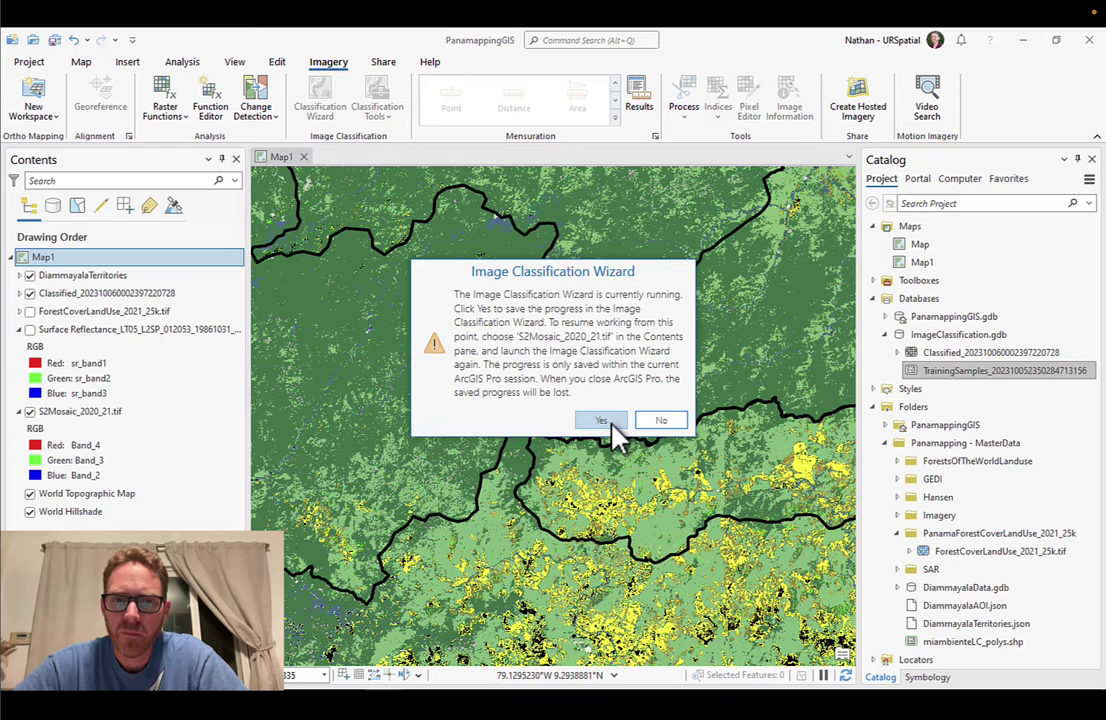
left_click(603, 421)
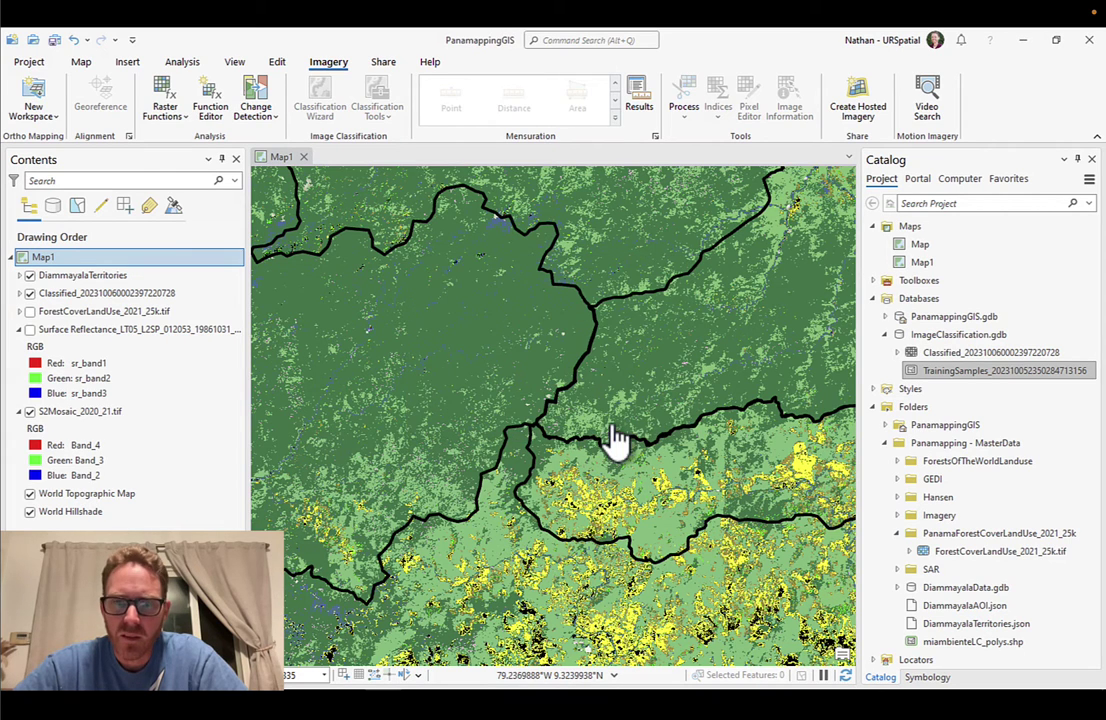
- Start the Image Classification Wizard on the Surface Reflectance Landsat layer in place of the mosaic
left_click(185, 330)
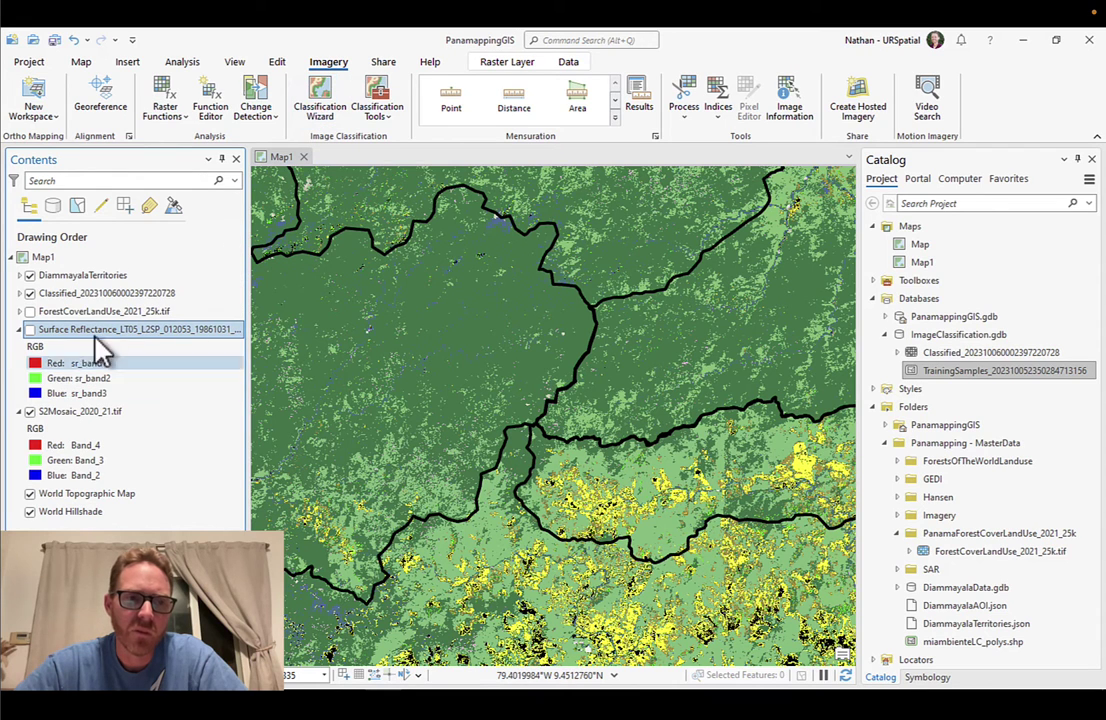
left_click(321, 100)
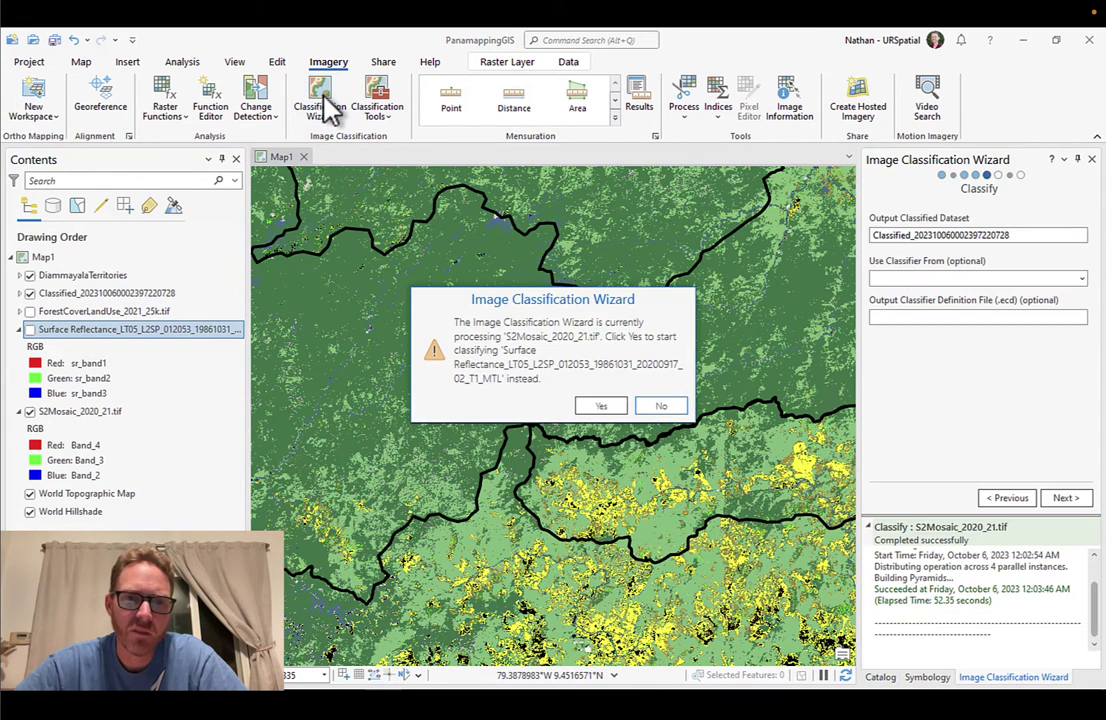
left_click(603, 408)
- Restart the Image Classification Wizard on S2Mosaic_2020_21.tif and set the classification type to Pixel based
left_click(112, 411)
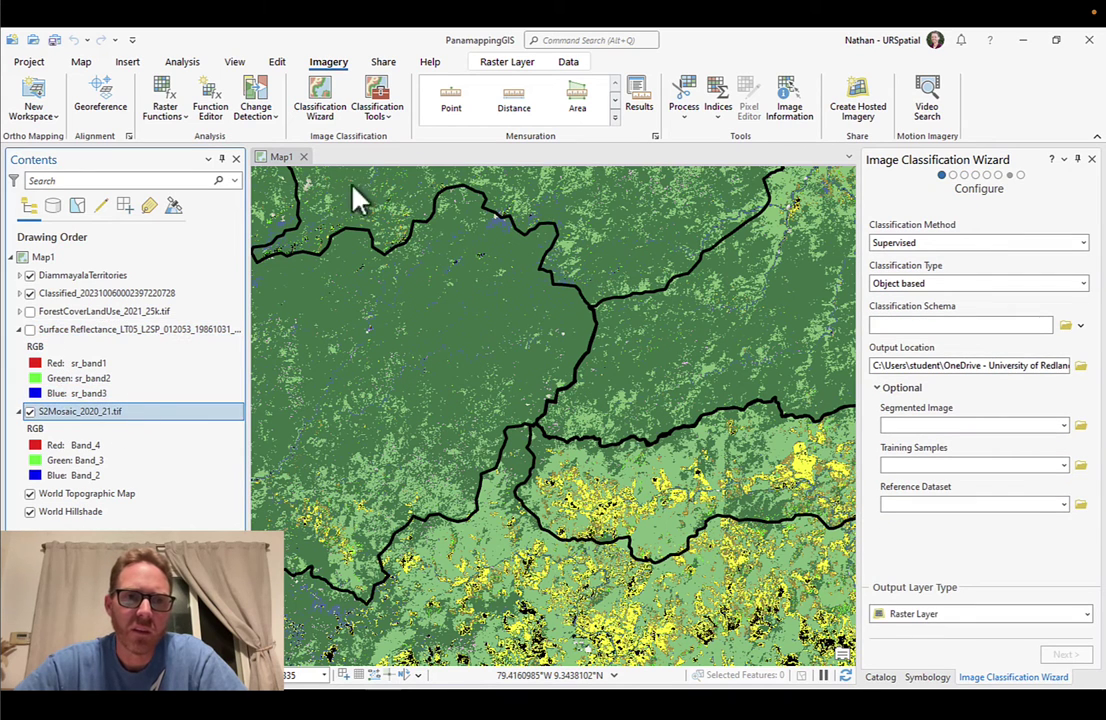
left_click(320, 107)
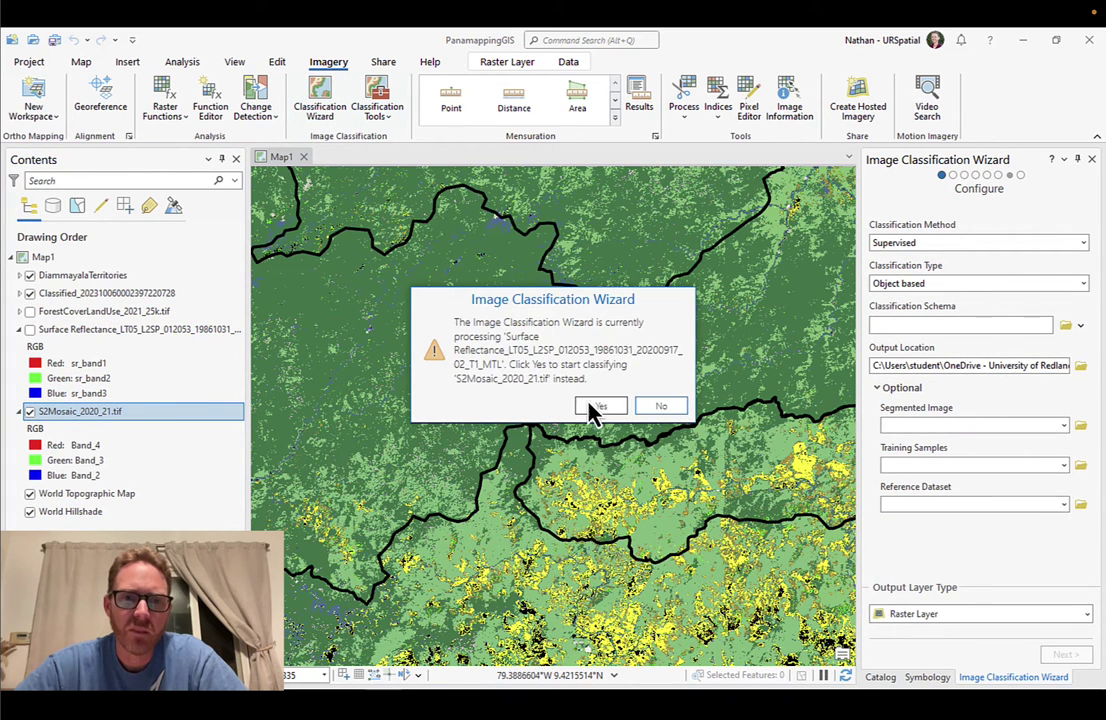
left_click(599, 409)
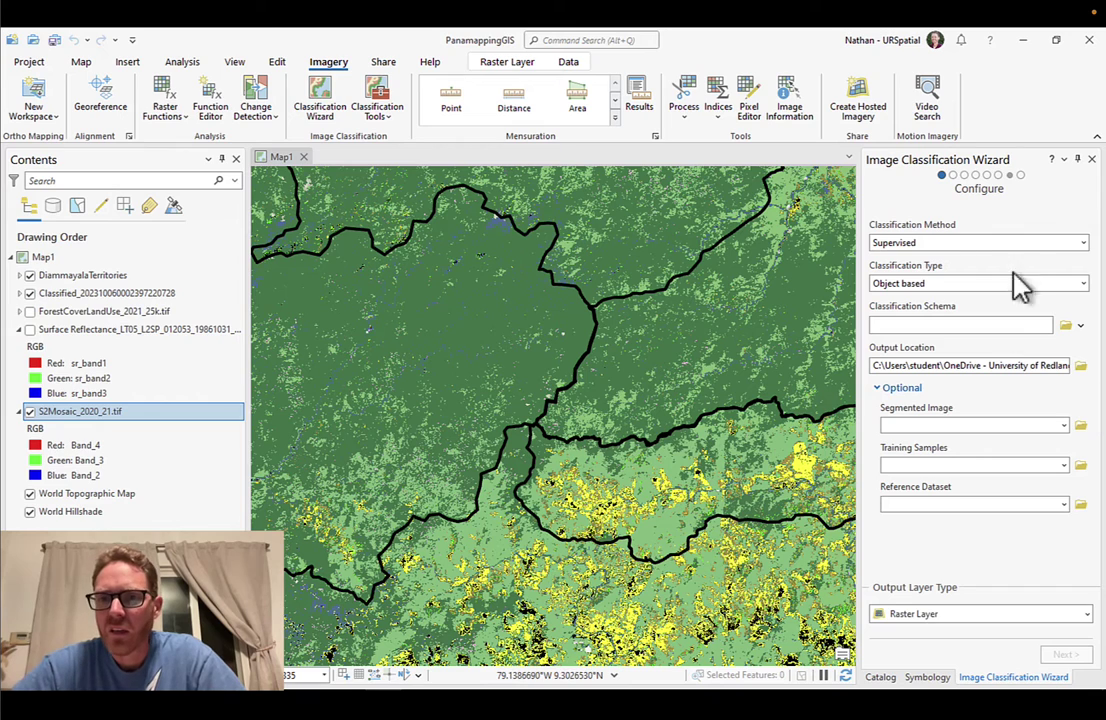
left_click(980, 285)
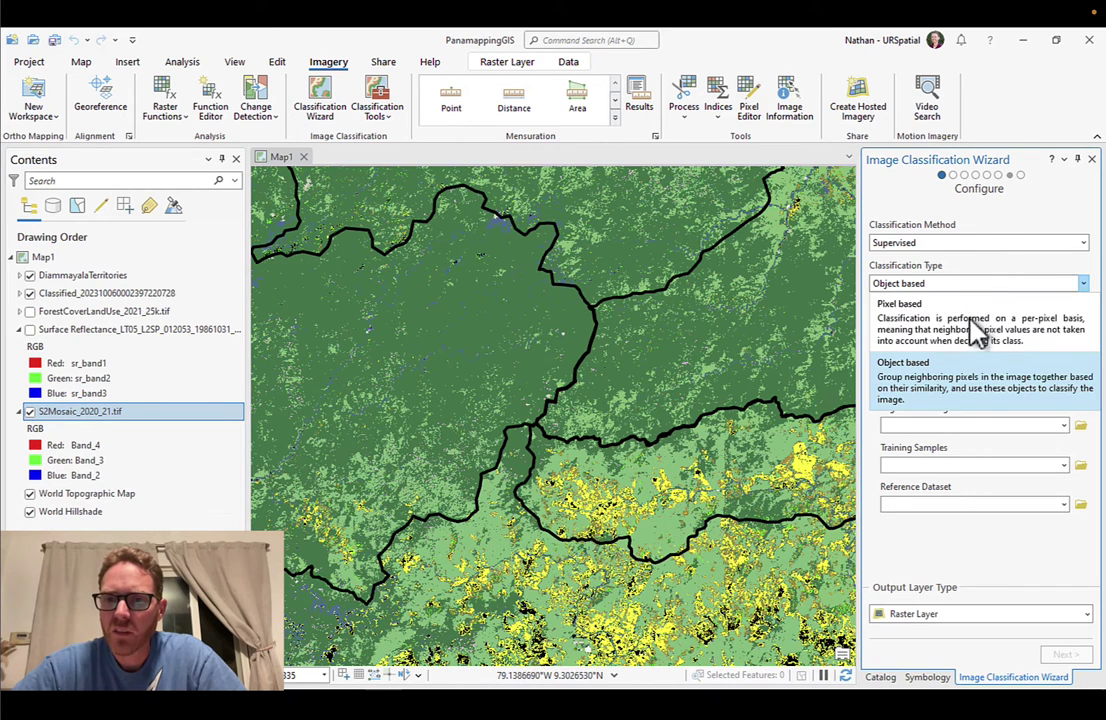
left_click(975, 330)
- Load the existing classification schema DiammayalaLC.ecs from the Panamapping - MasterData folder
left_click(1081, 330)
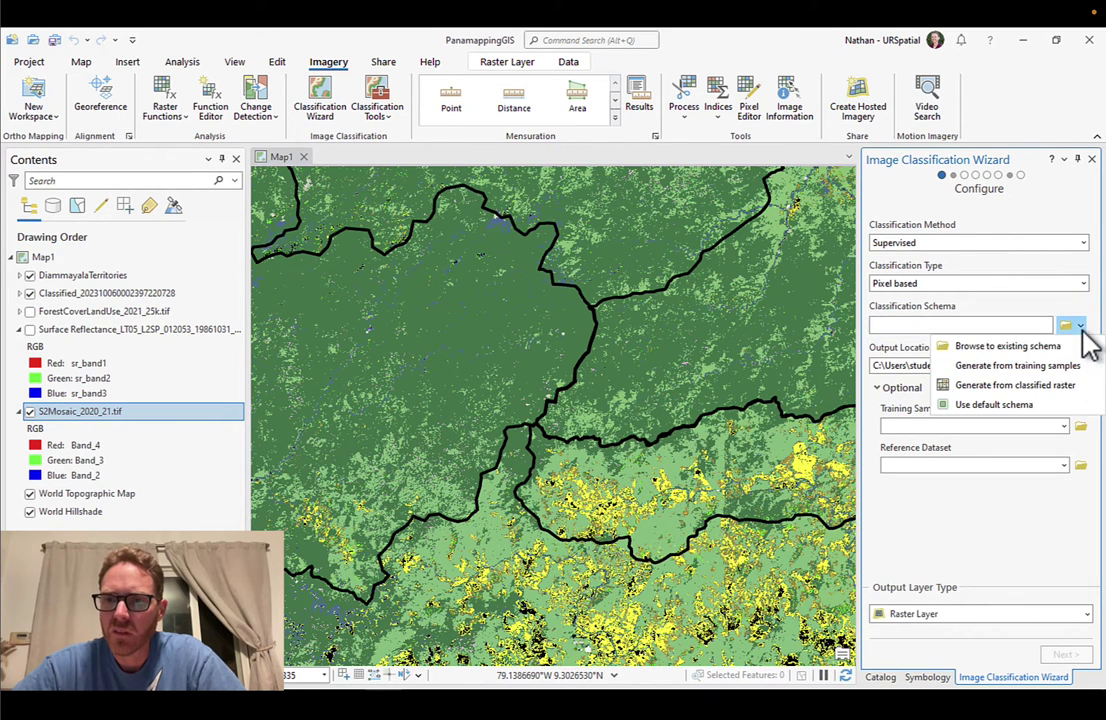
left_click(1012, 318)
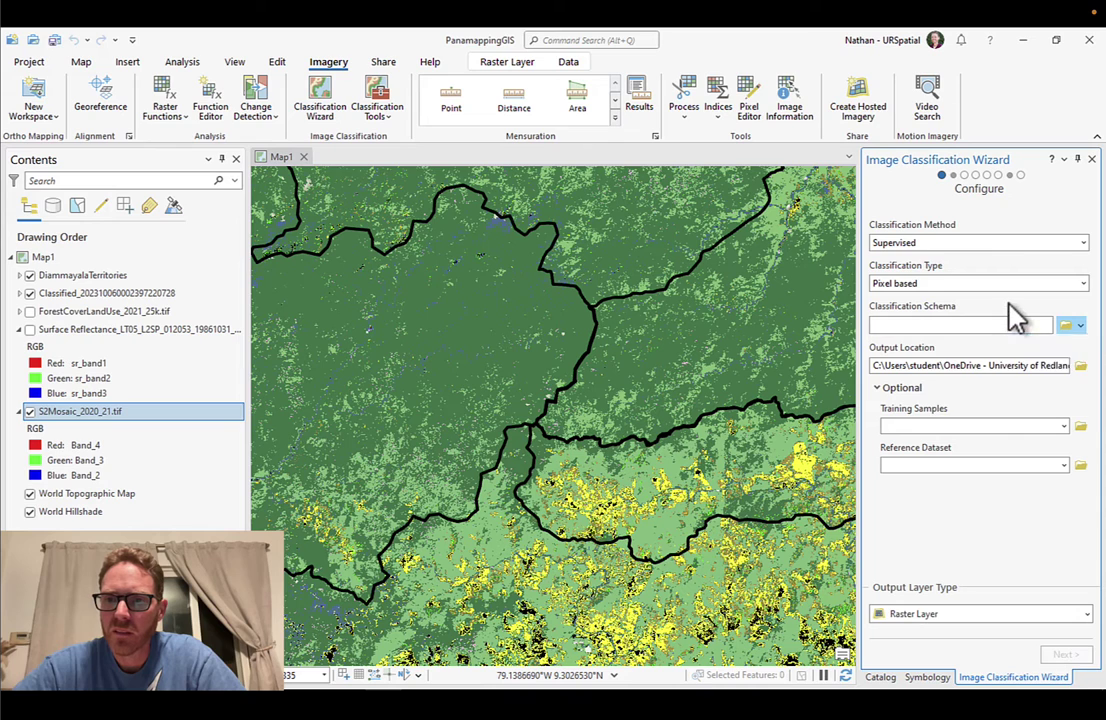
left_click(1067, 327)
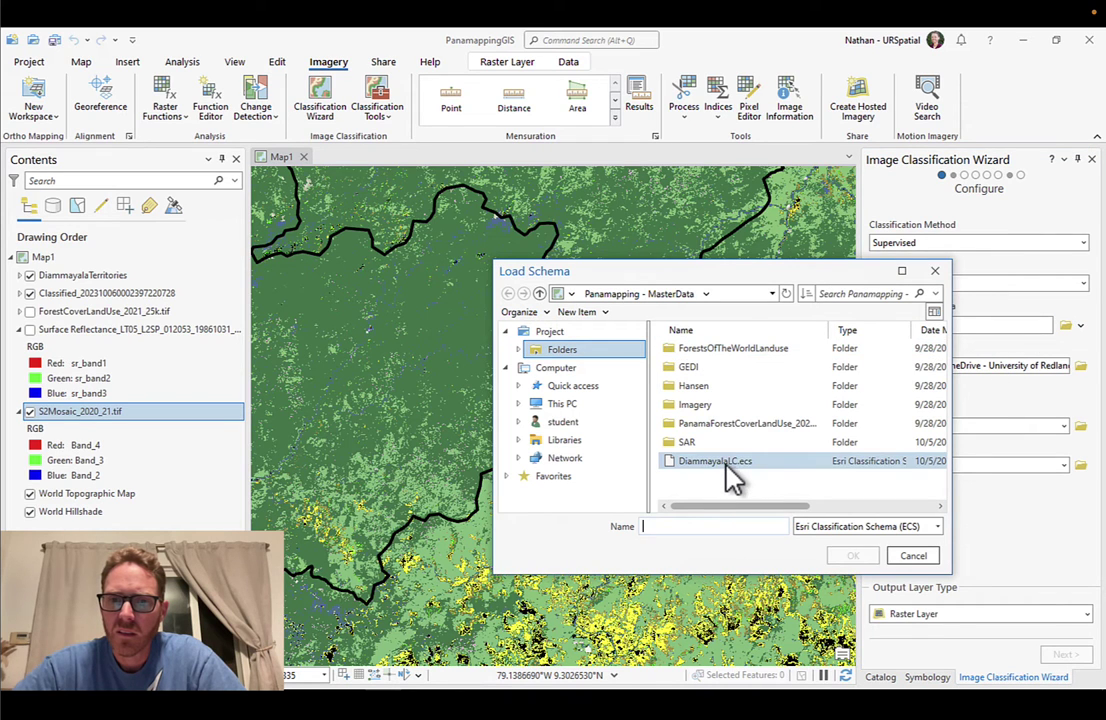
left_click(727, 468)
left_click(854, 558)
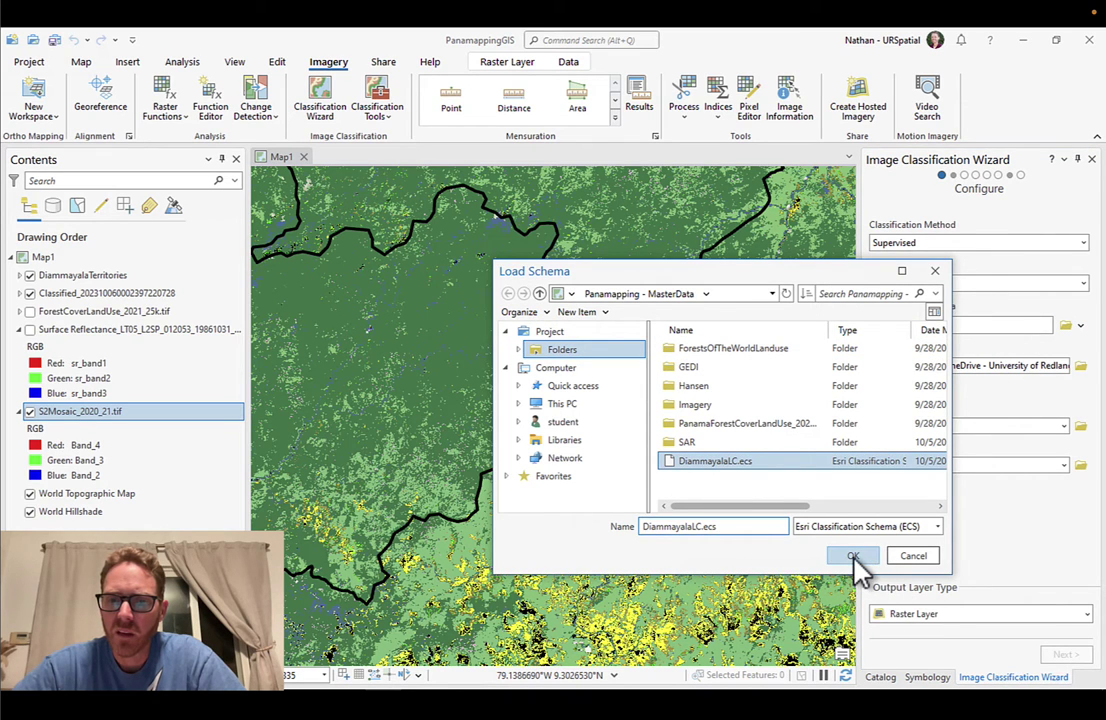
- Set the classification output location to ImageClassification.gdb from the project databases
left_click(1084, 366)
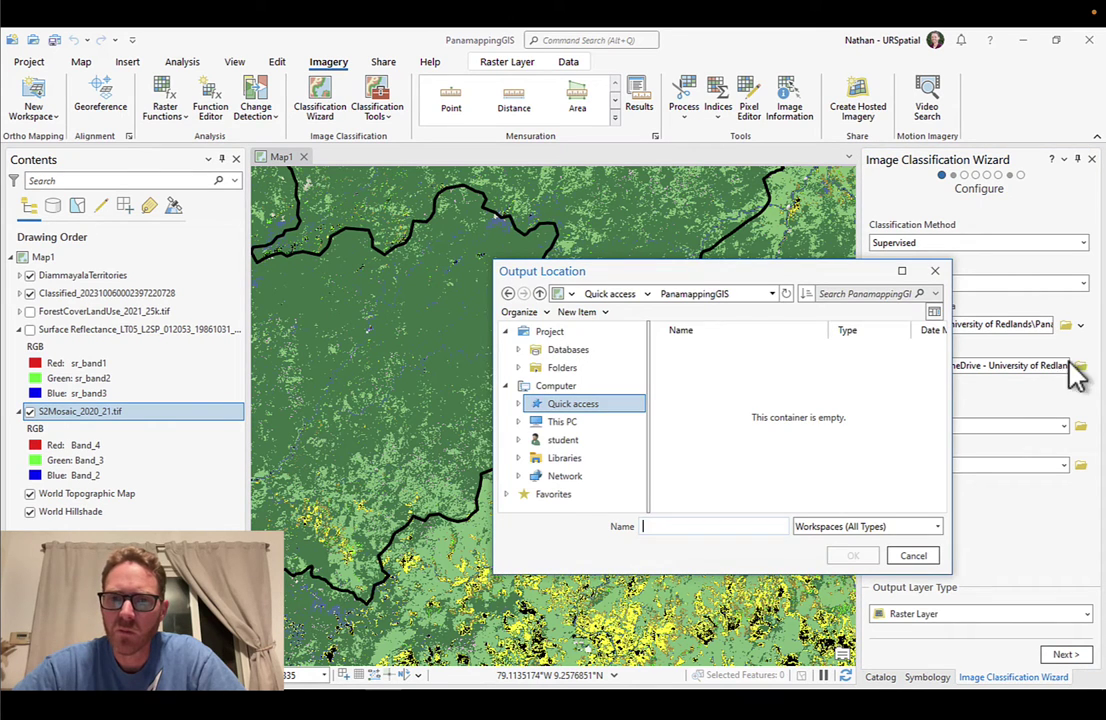
left_click(567, 349)
left_click(755, 368)
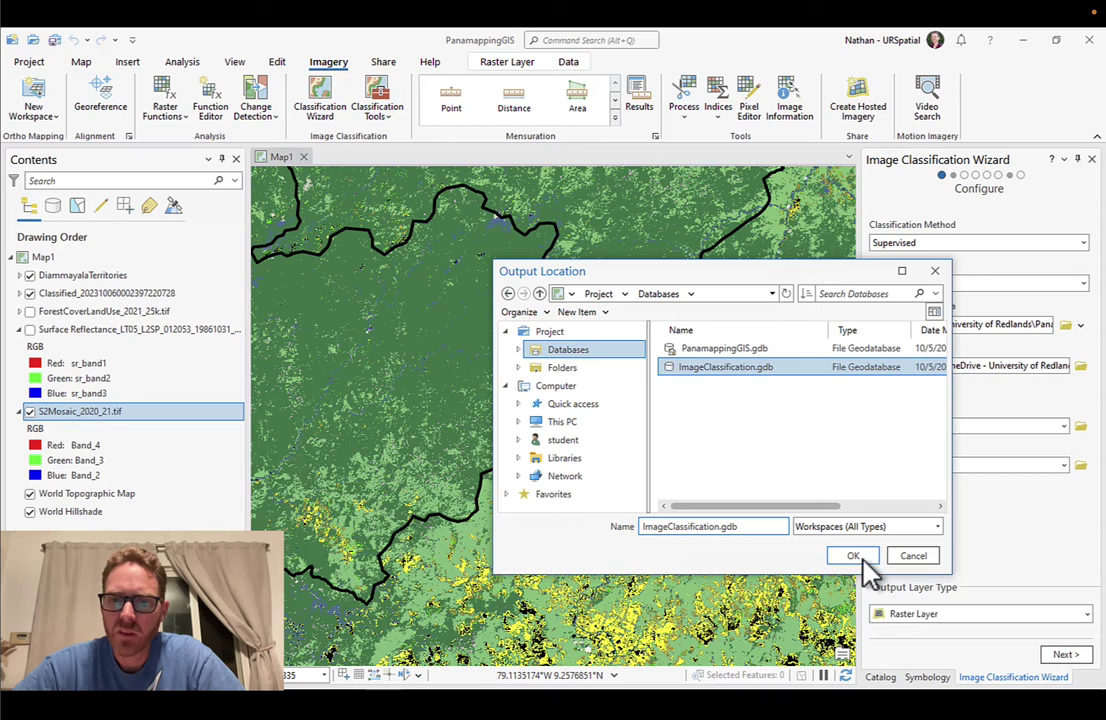
left_click(855, 556)
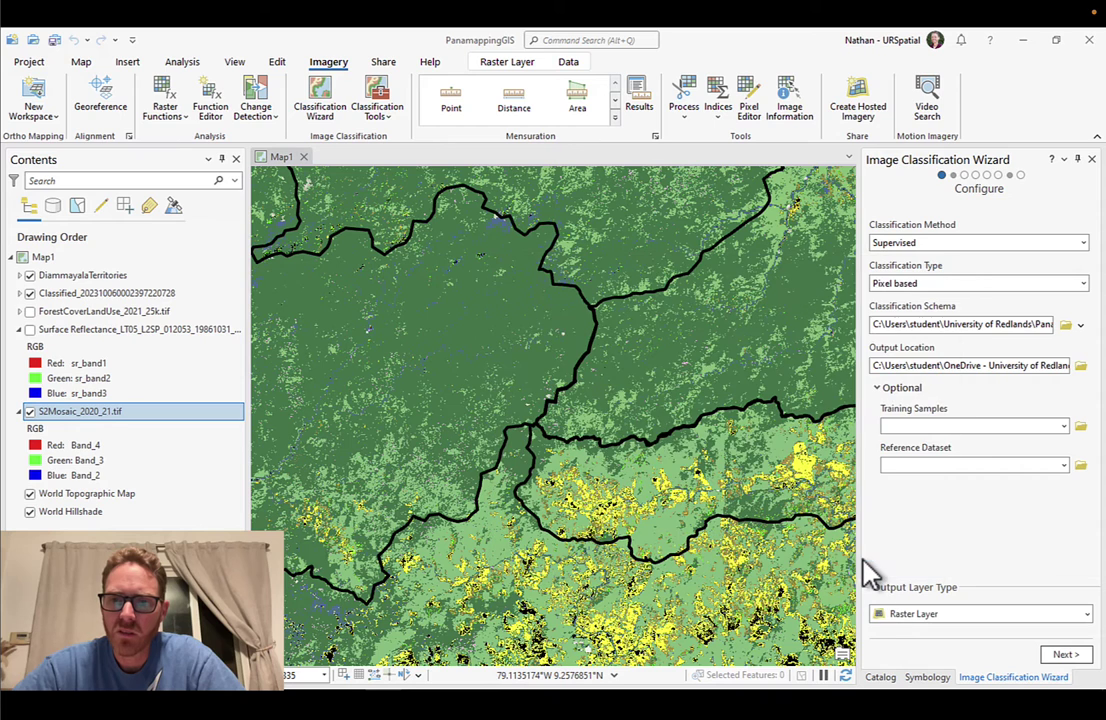
- Load the existing TrainingSamples feature class from ImageClassification.gdb as training samples and advance to the Training Samples Manager
left_click(1081, 426)
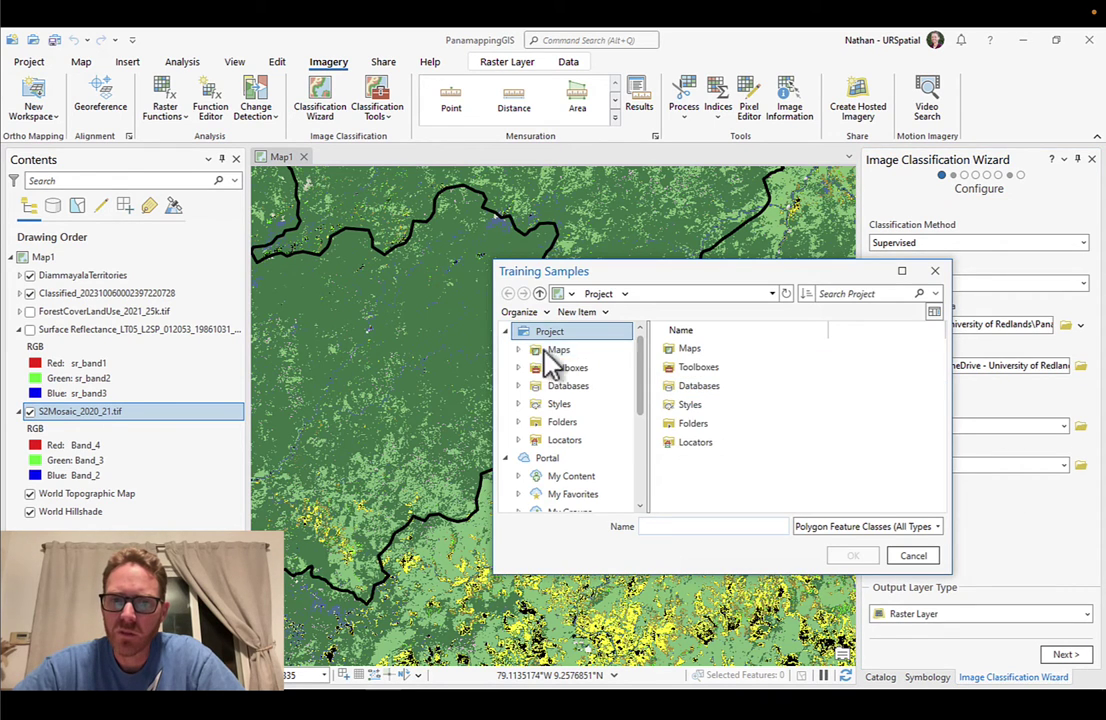
double_click(692, 386)
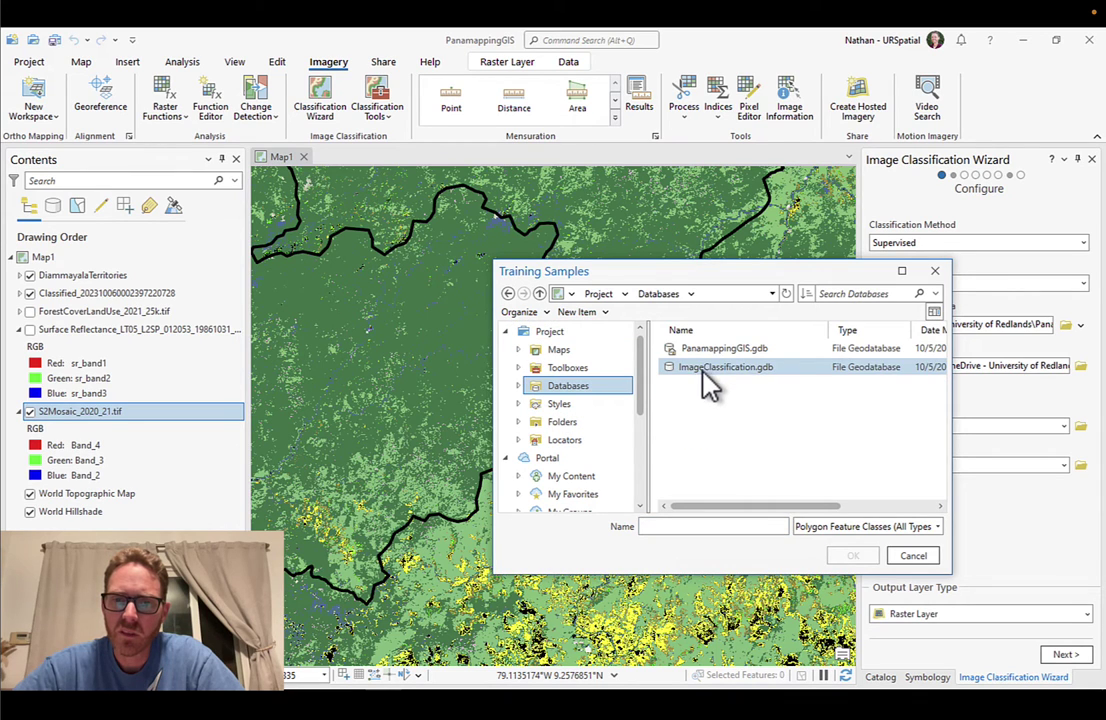
double_click(705, 370)
left_click(714, 350)
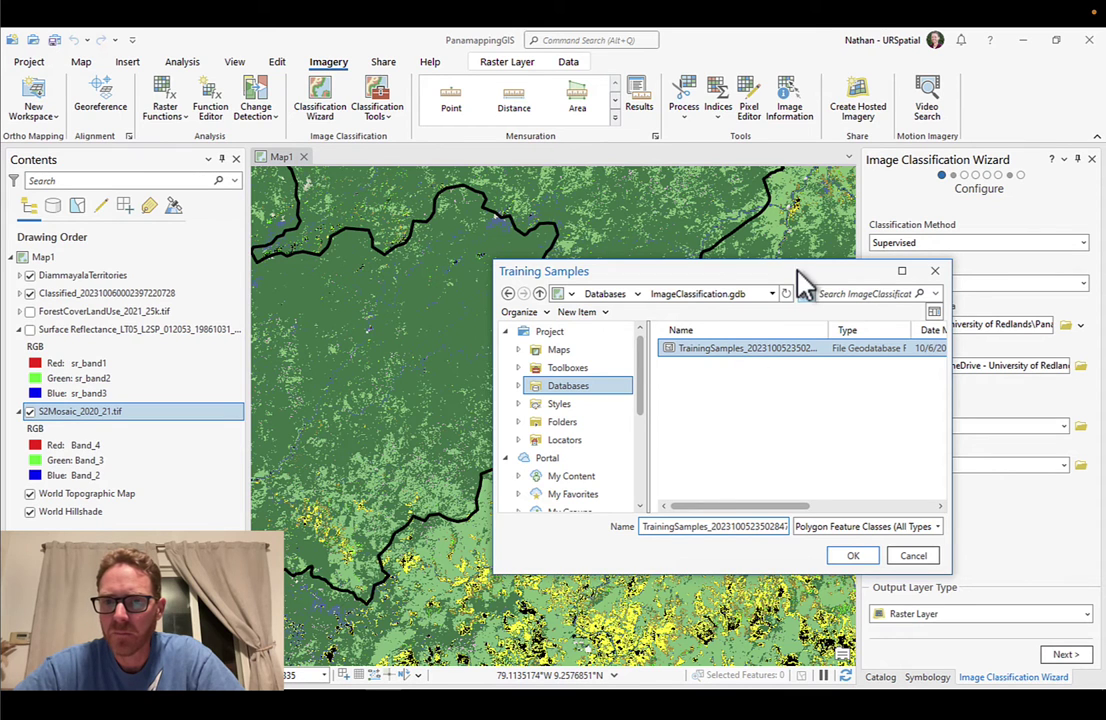
left_click_drag(795, 276, 654, 284)
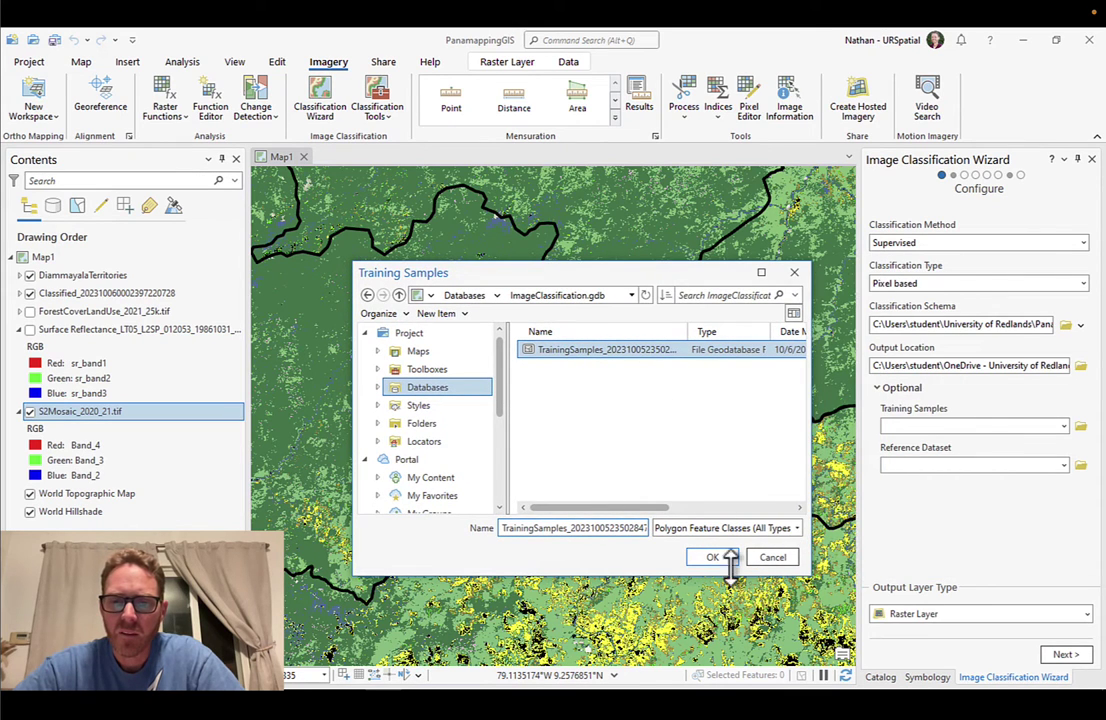
left_click(711, 557)
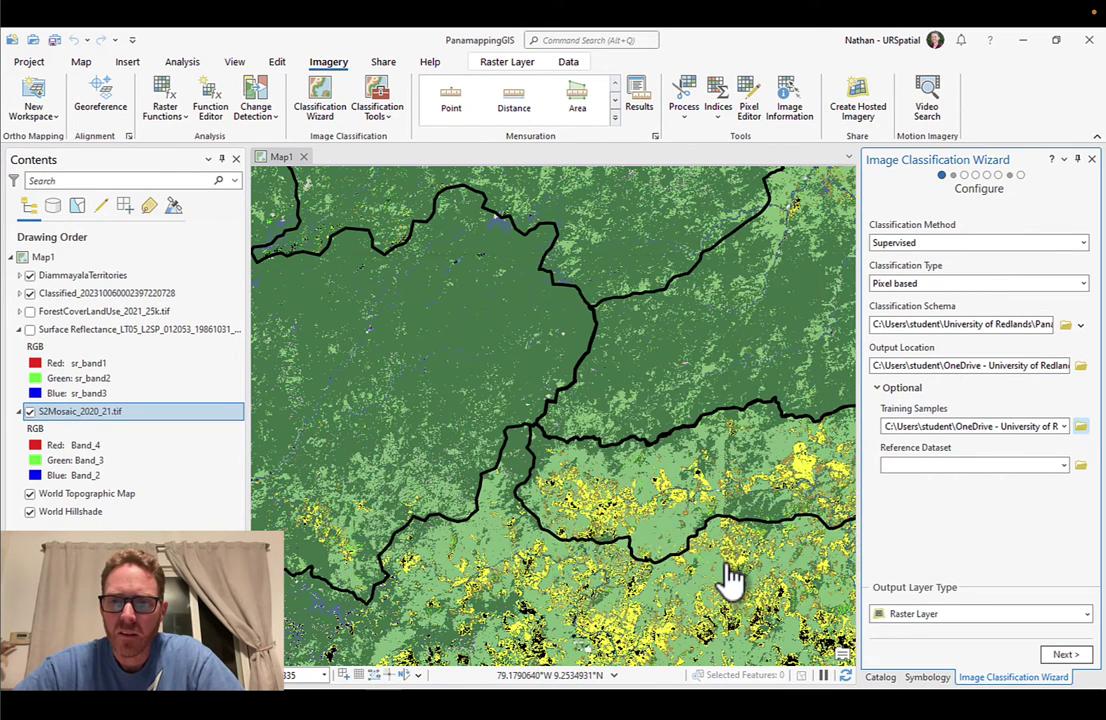
left_click(1064, 655)
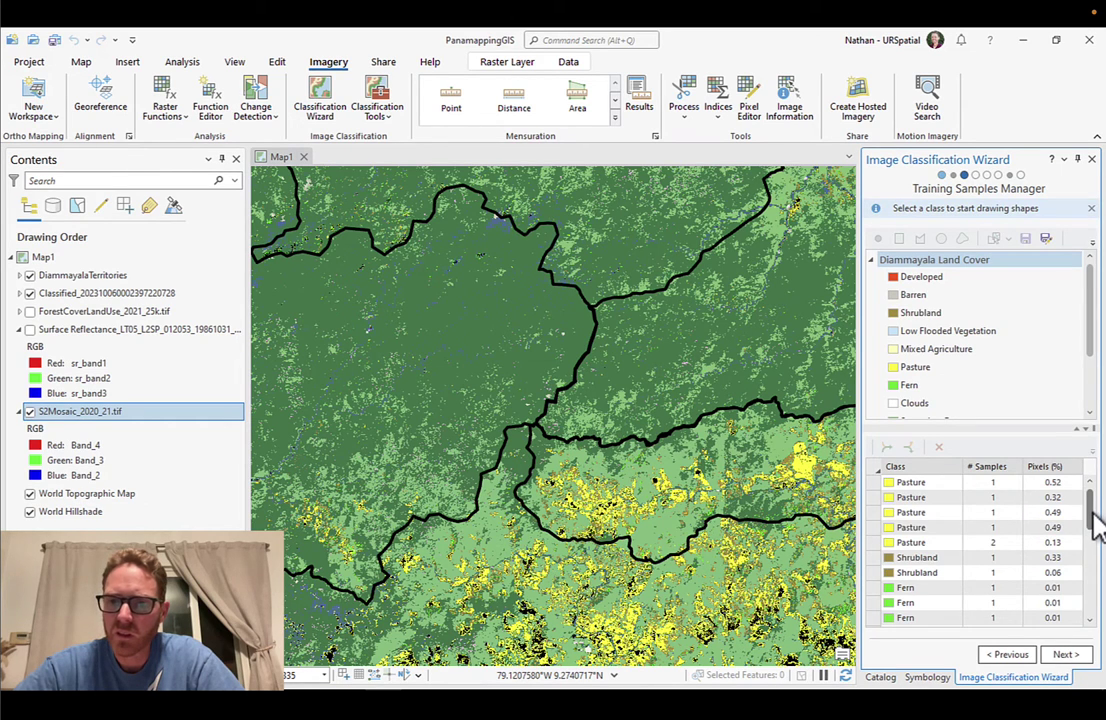
- Review the loaded training samples list, including the Mixed Broadleaf and Mangrove Forest entries, and examine the classified map farther east
left_click_drag(1097, 525, 1096, 604)
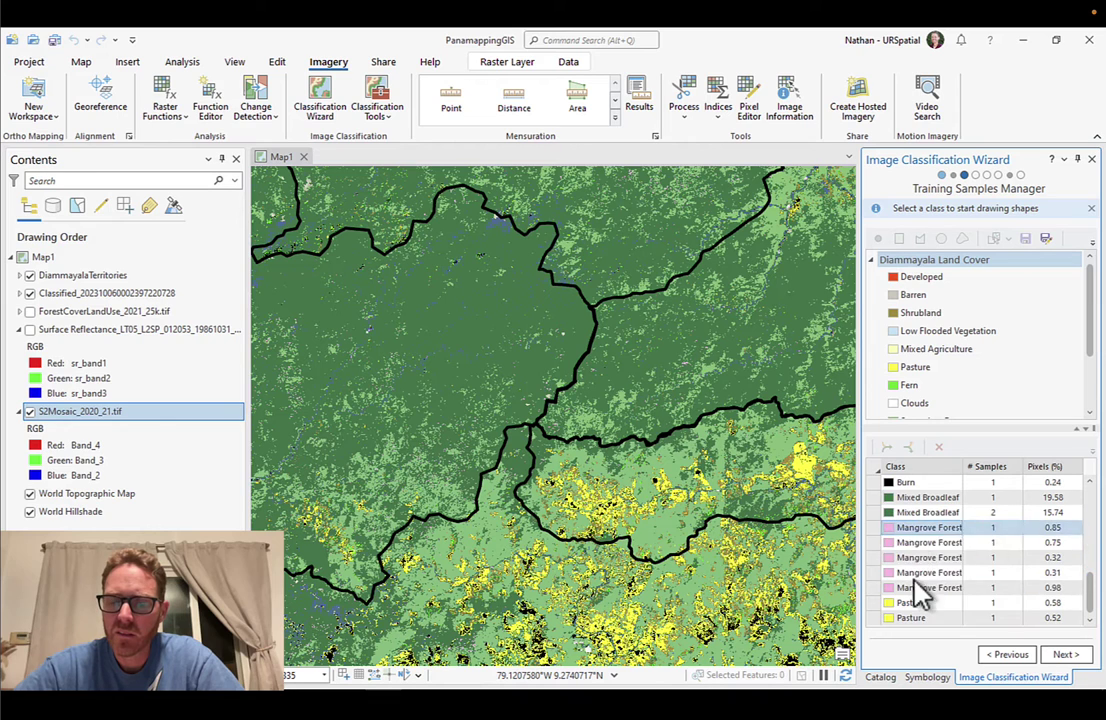
left_click(898, 545)
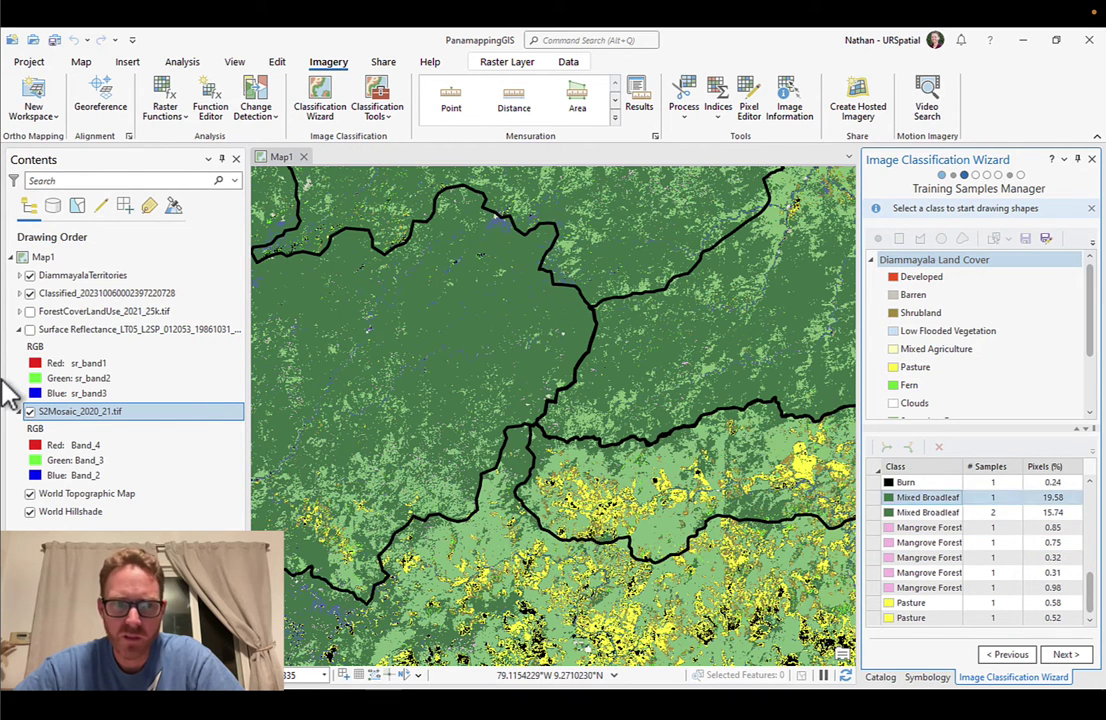
scroll(952, 556, "up", 1)
scroll(955, 562, "down", 1)
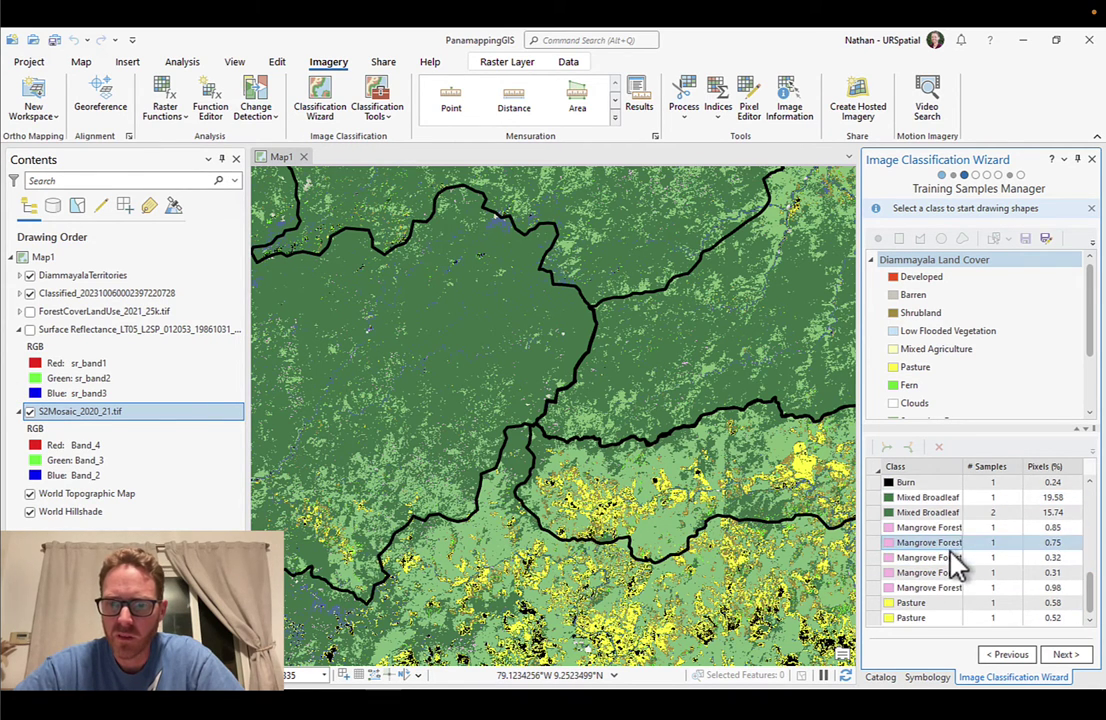
left_click_drag(704, 513, 502, 511)
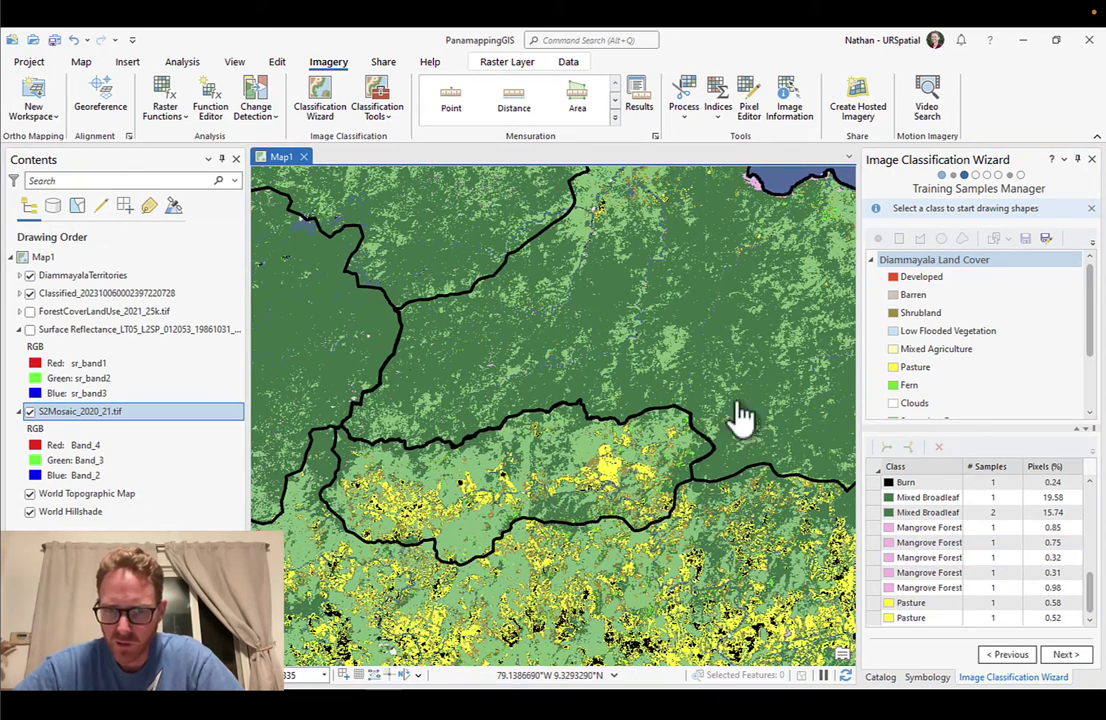
left_click(925, 527)
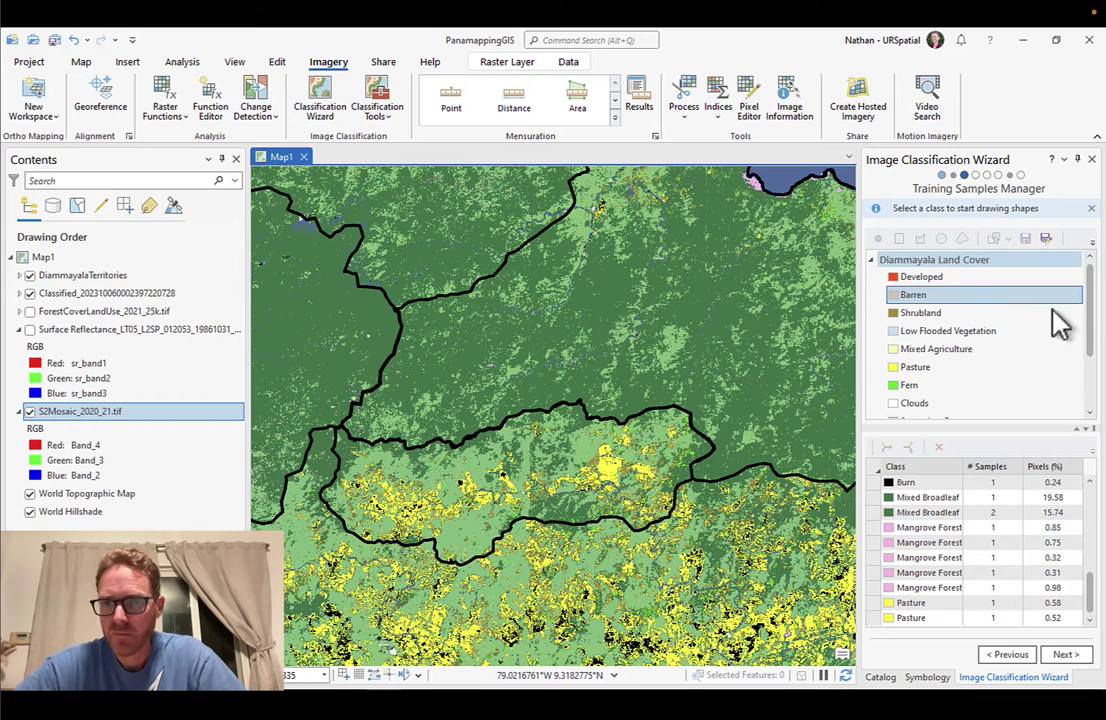
left_click(952, 416)
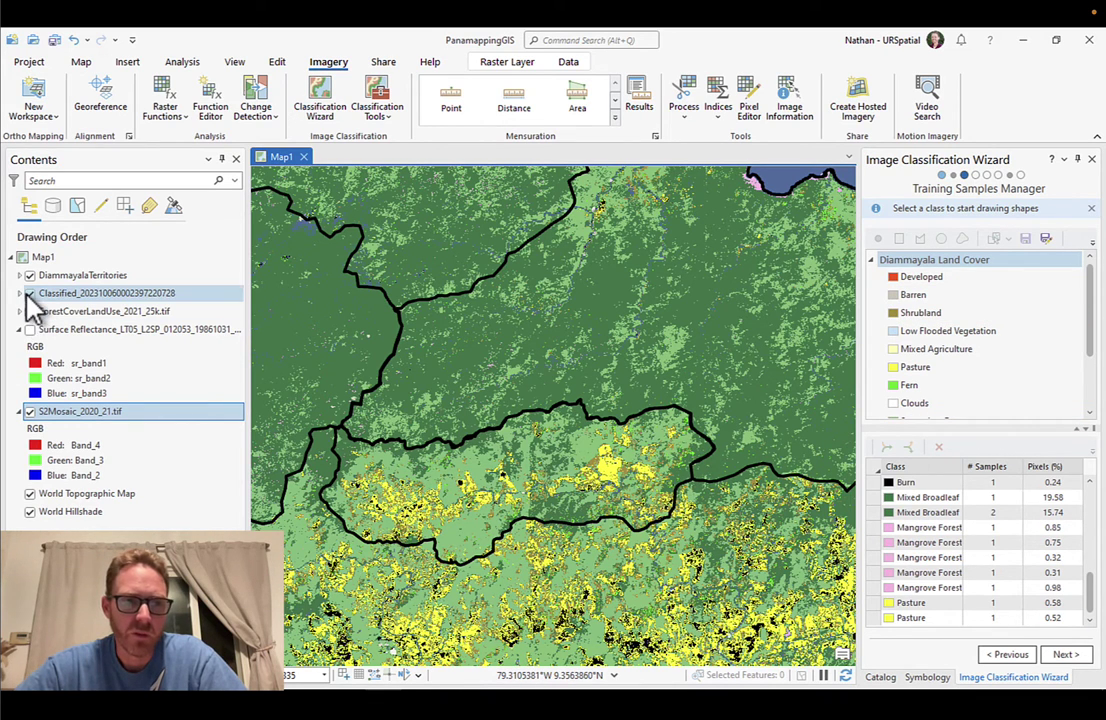
- Hide the classified raster so the training sample outlines can be viewed over the S2Mosaic imagery
left_click(30, 311)
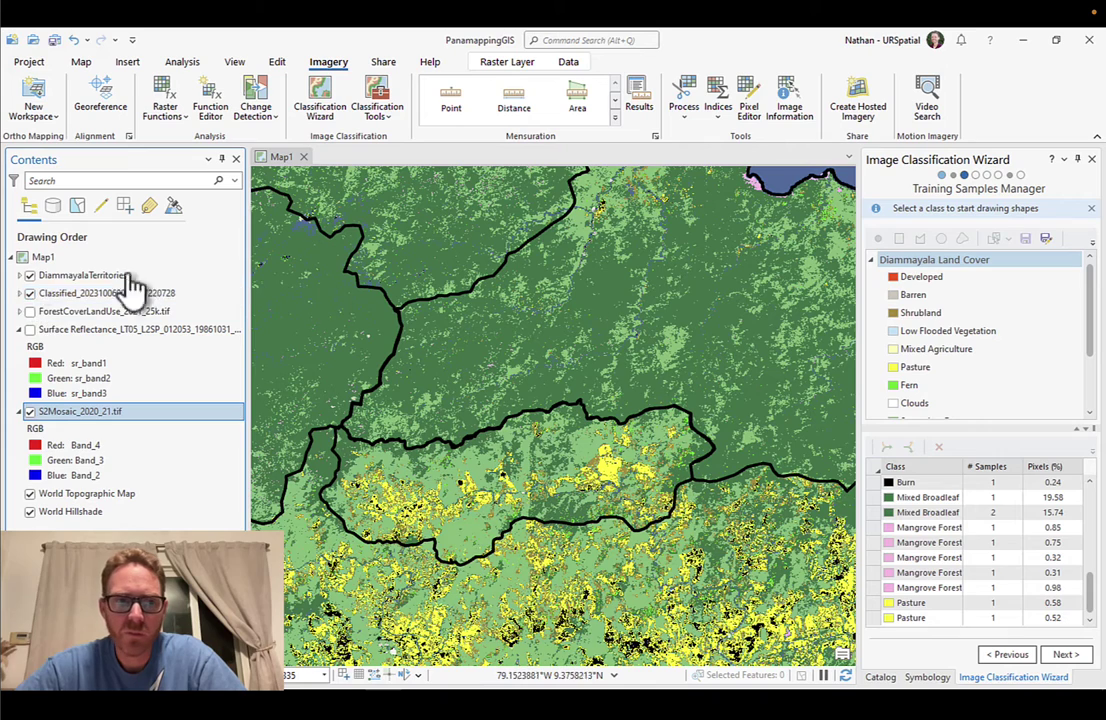
left_click(30, 293)
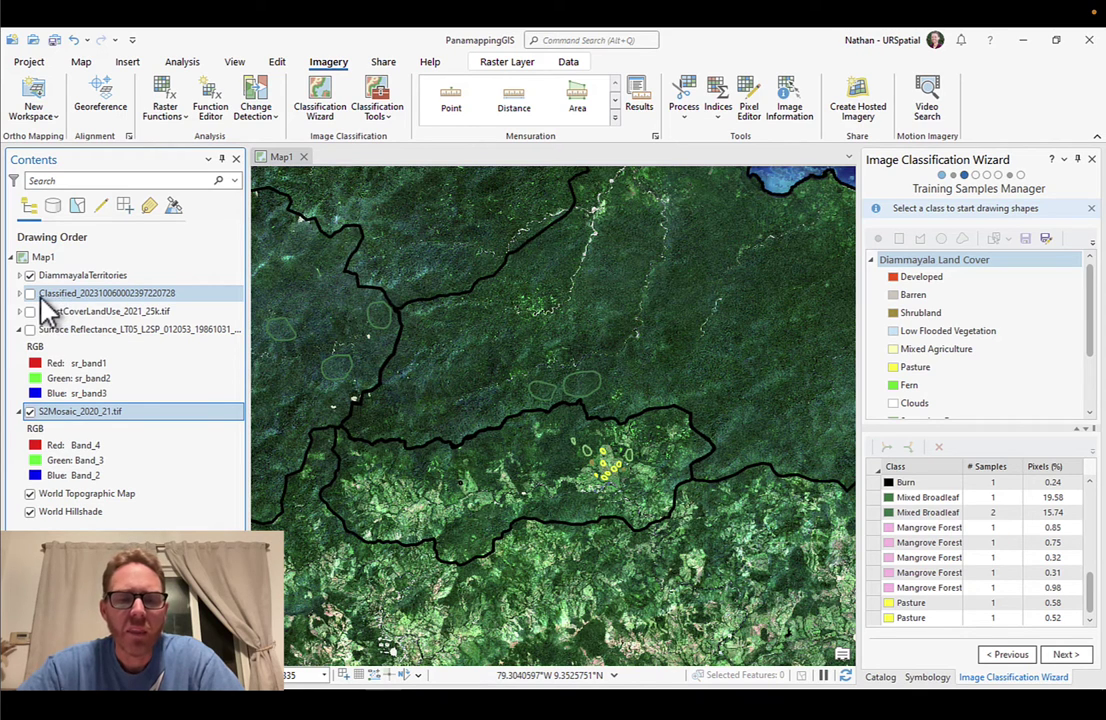
left_click(84, 294)
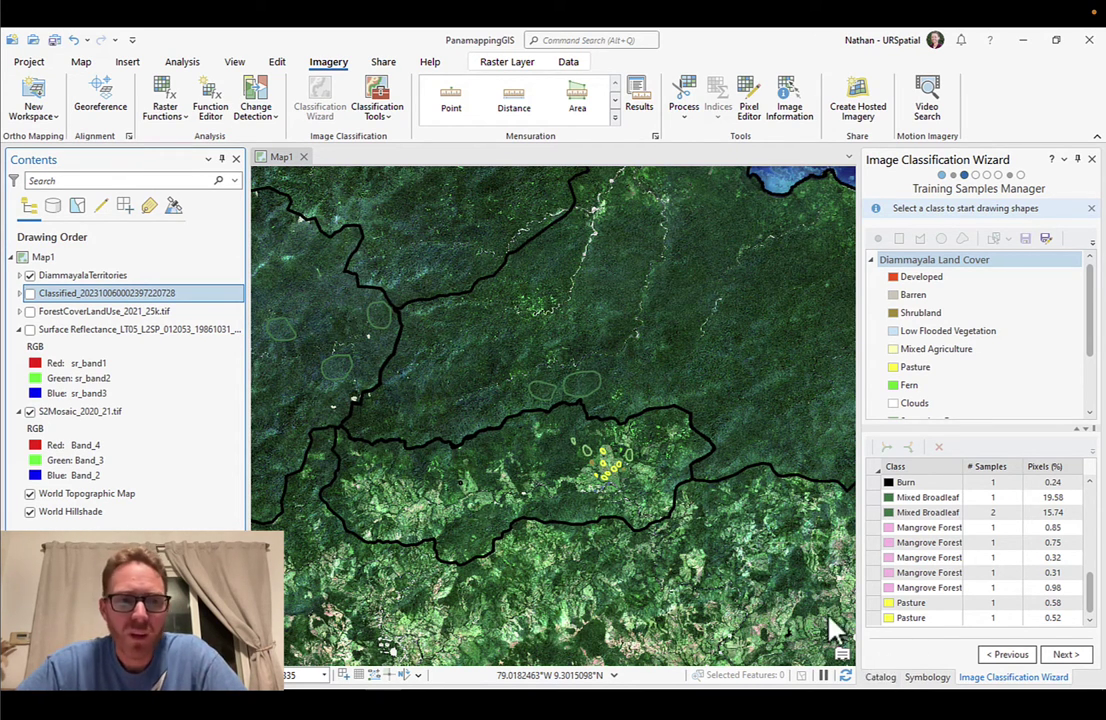
left_click(880, 677)
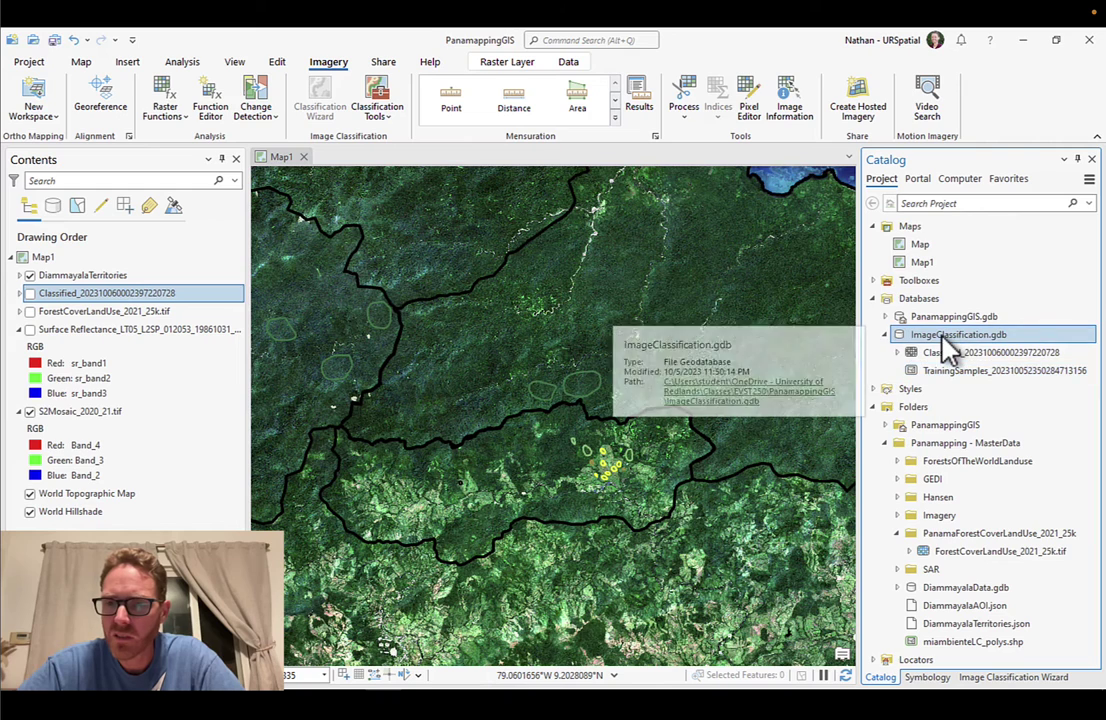
right_click(941, 334)
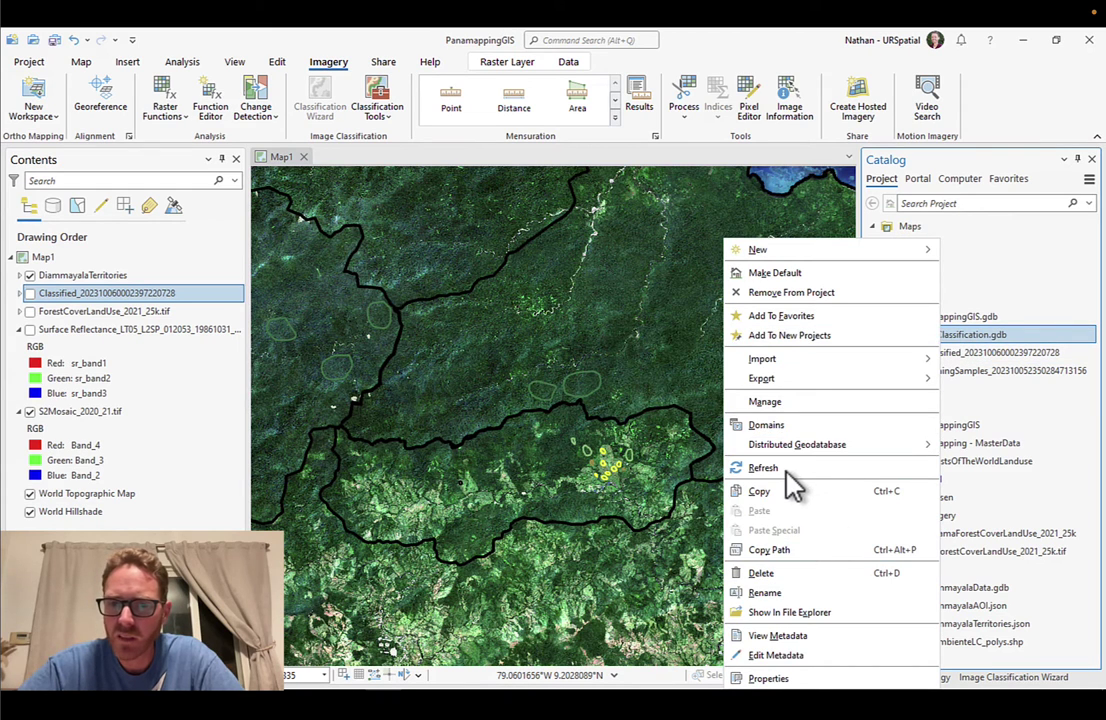
left_click(820, 467)
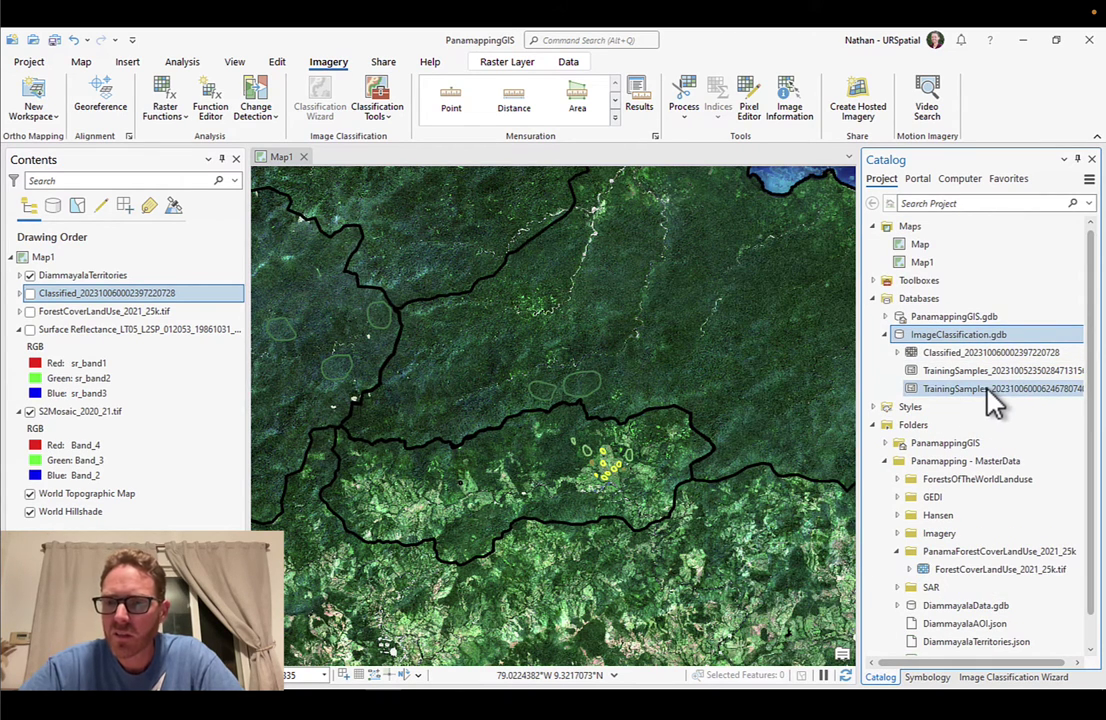
left_click(987, 388)
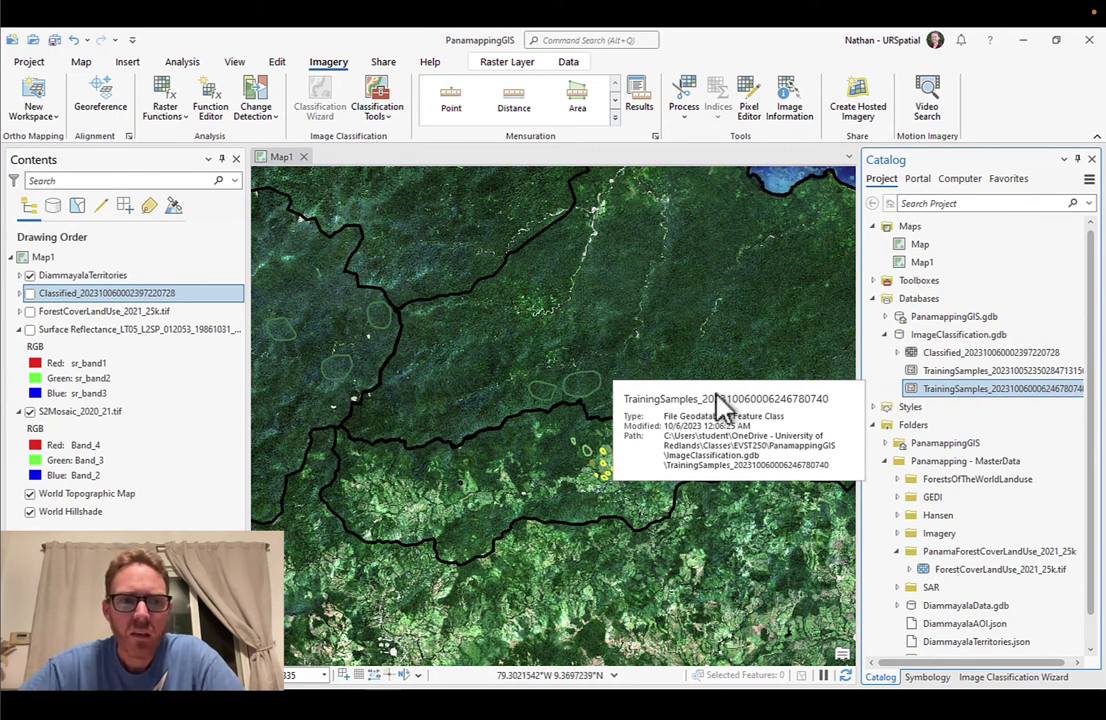
left_click_drag(983, 403, 505, 287)
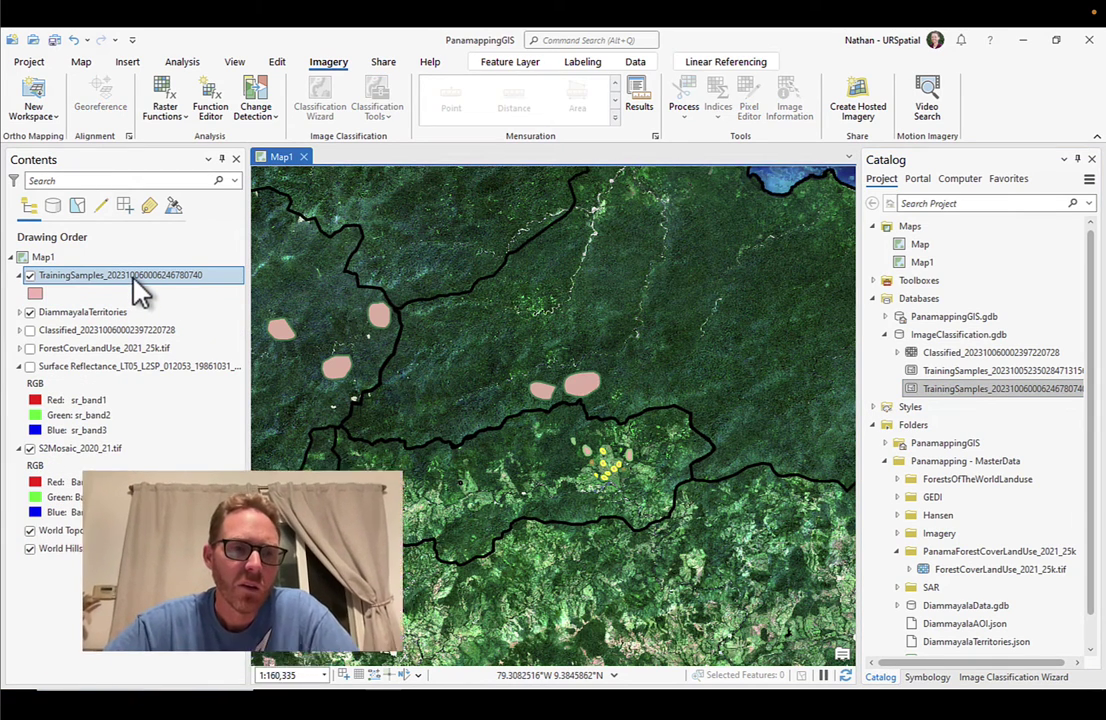
- Start sharing the added training samples layer as a layer package, choosing to save the package to file
right_click(134, 278)
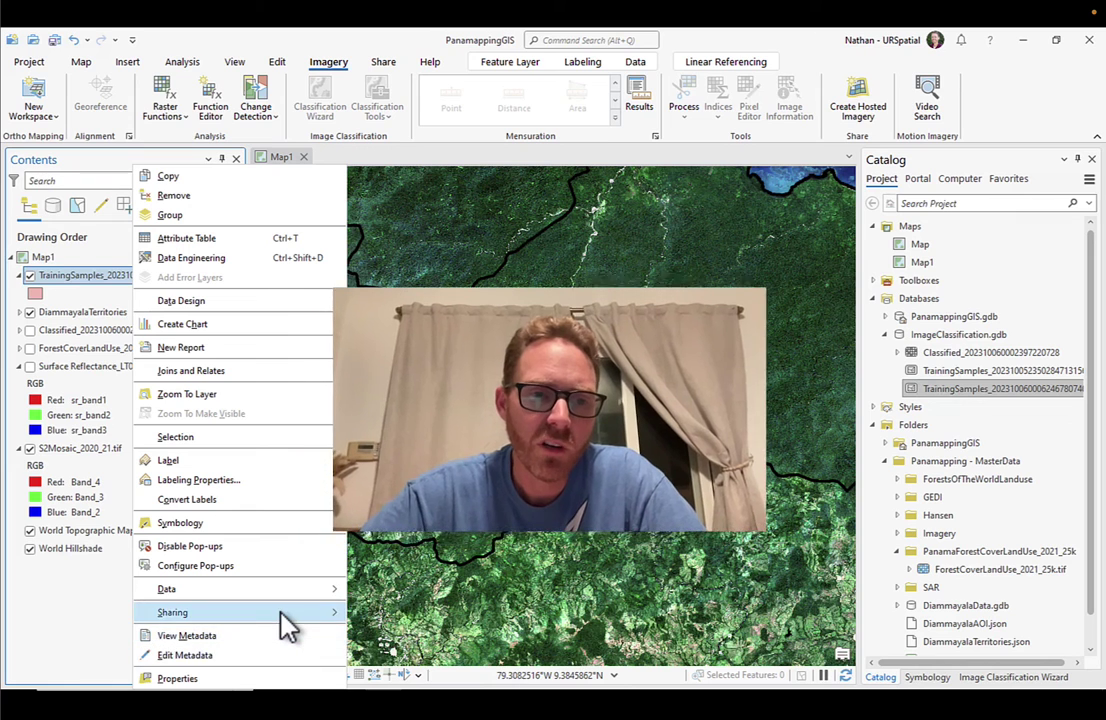
mouse_move(281, 617)
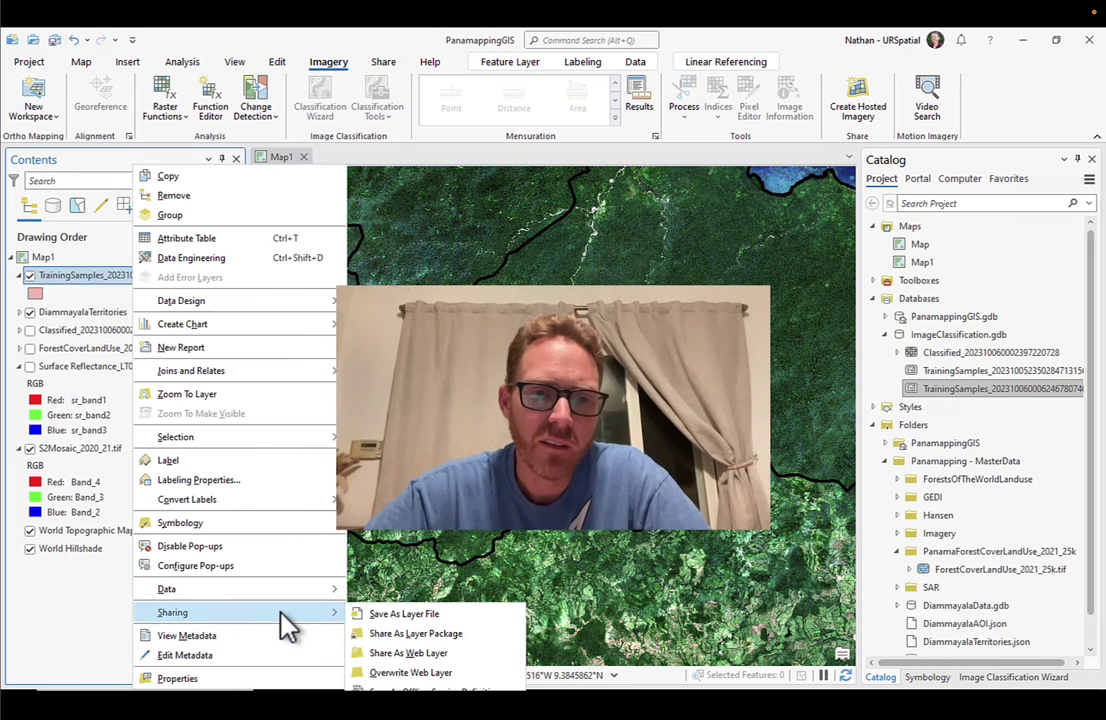
left_click(448, 638)
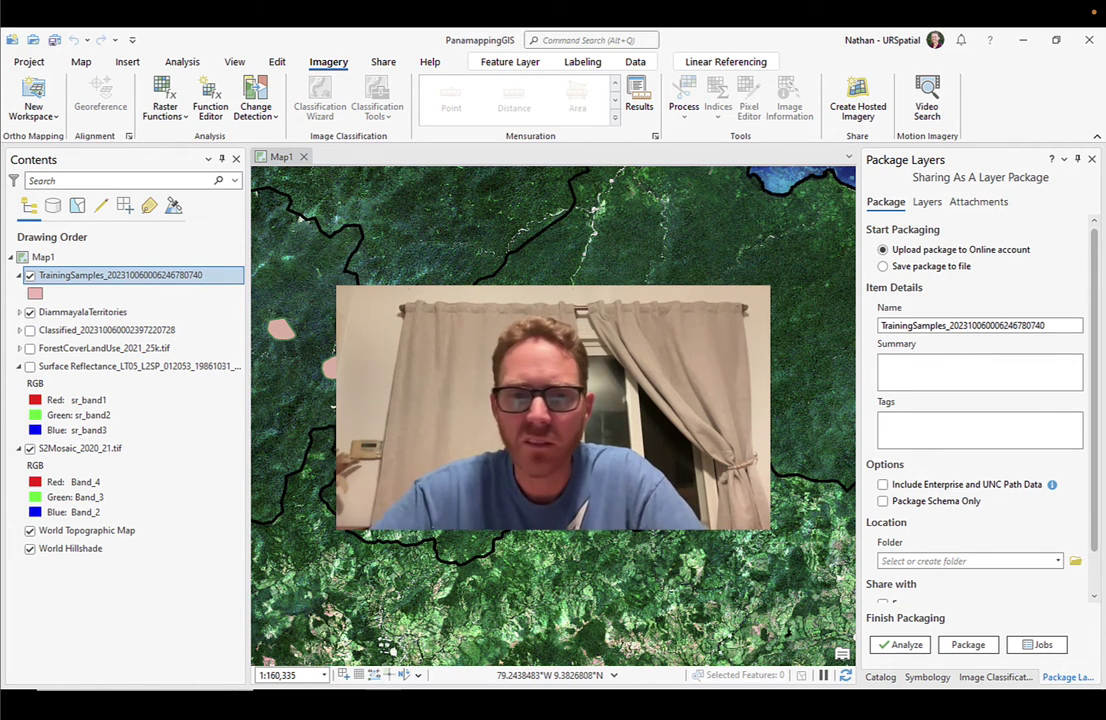
left_click(929, 270)
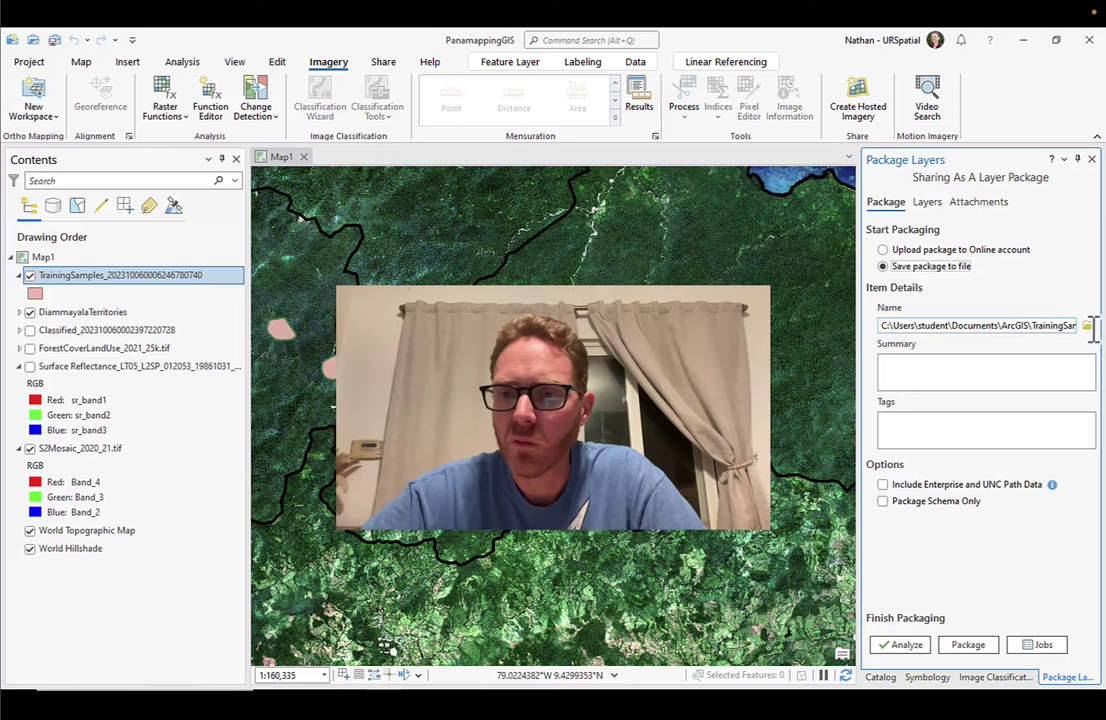
- Select the file name portion of the layer package's output path for editing
left_click_drag(1039, 325, 1100, 340)
left_click(919, 328)
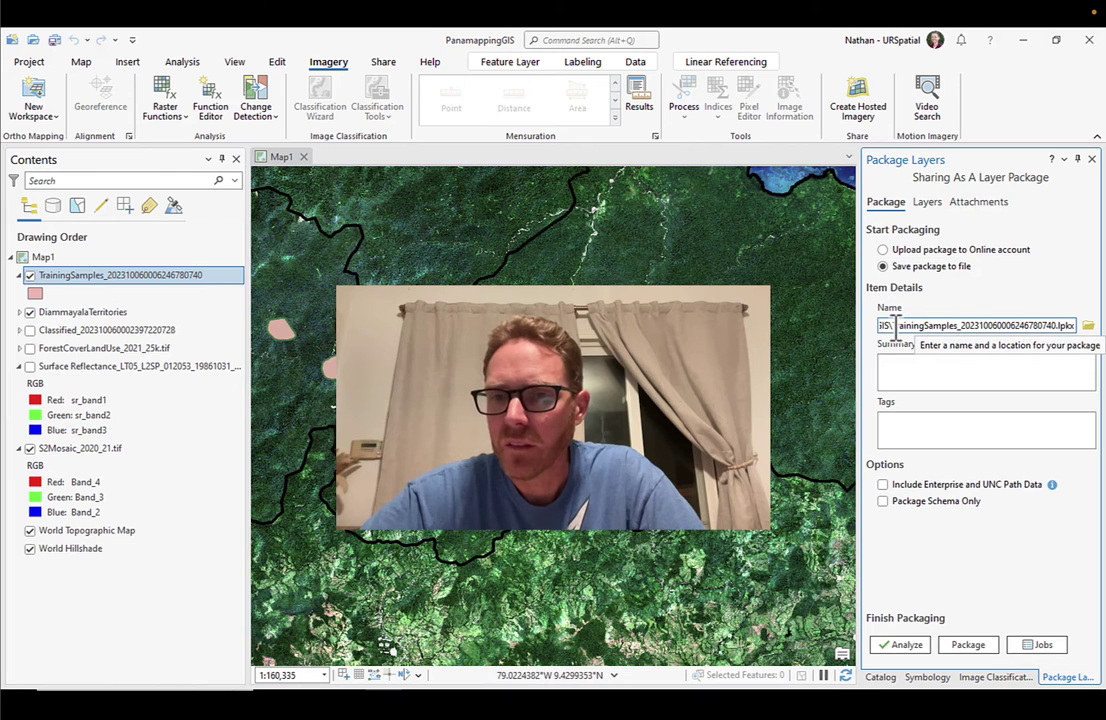
left_click_drag(893, 326, 1055, 330)
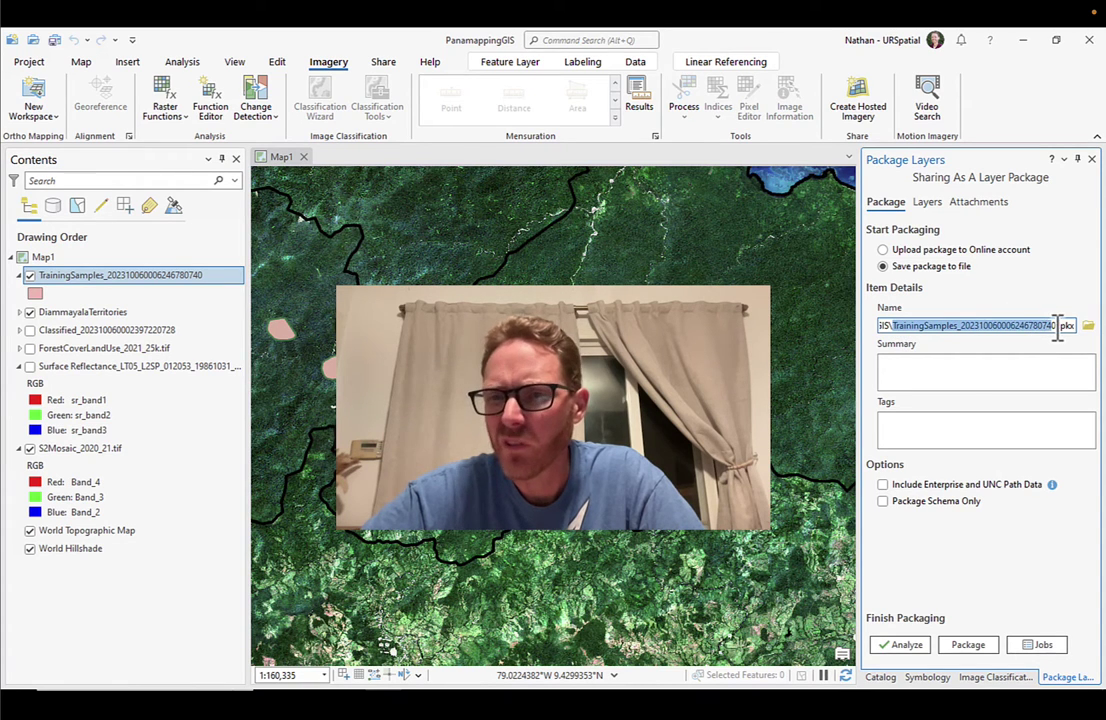